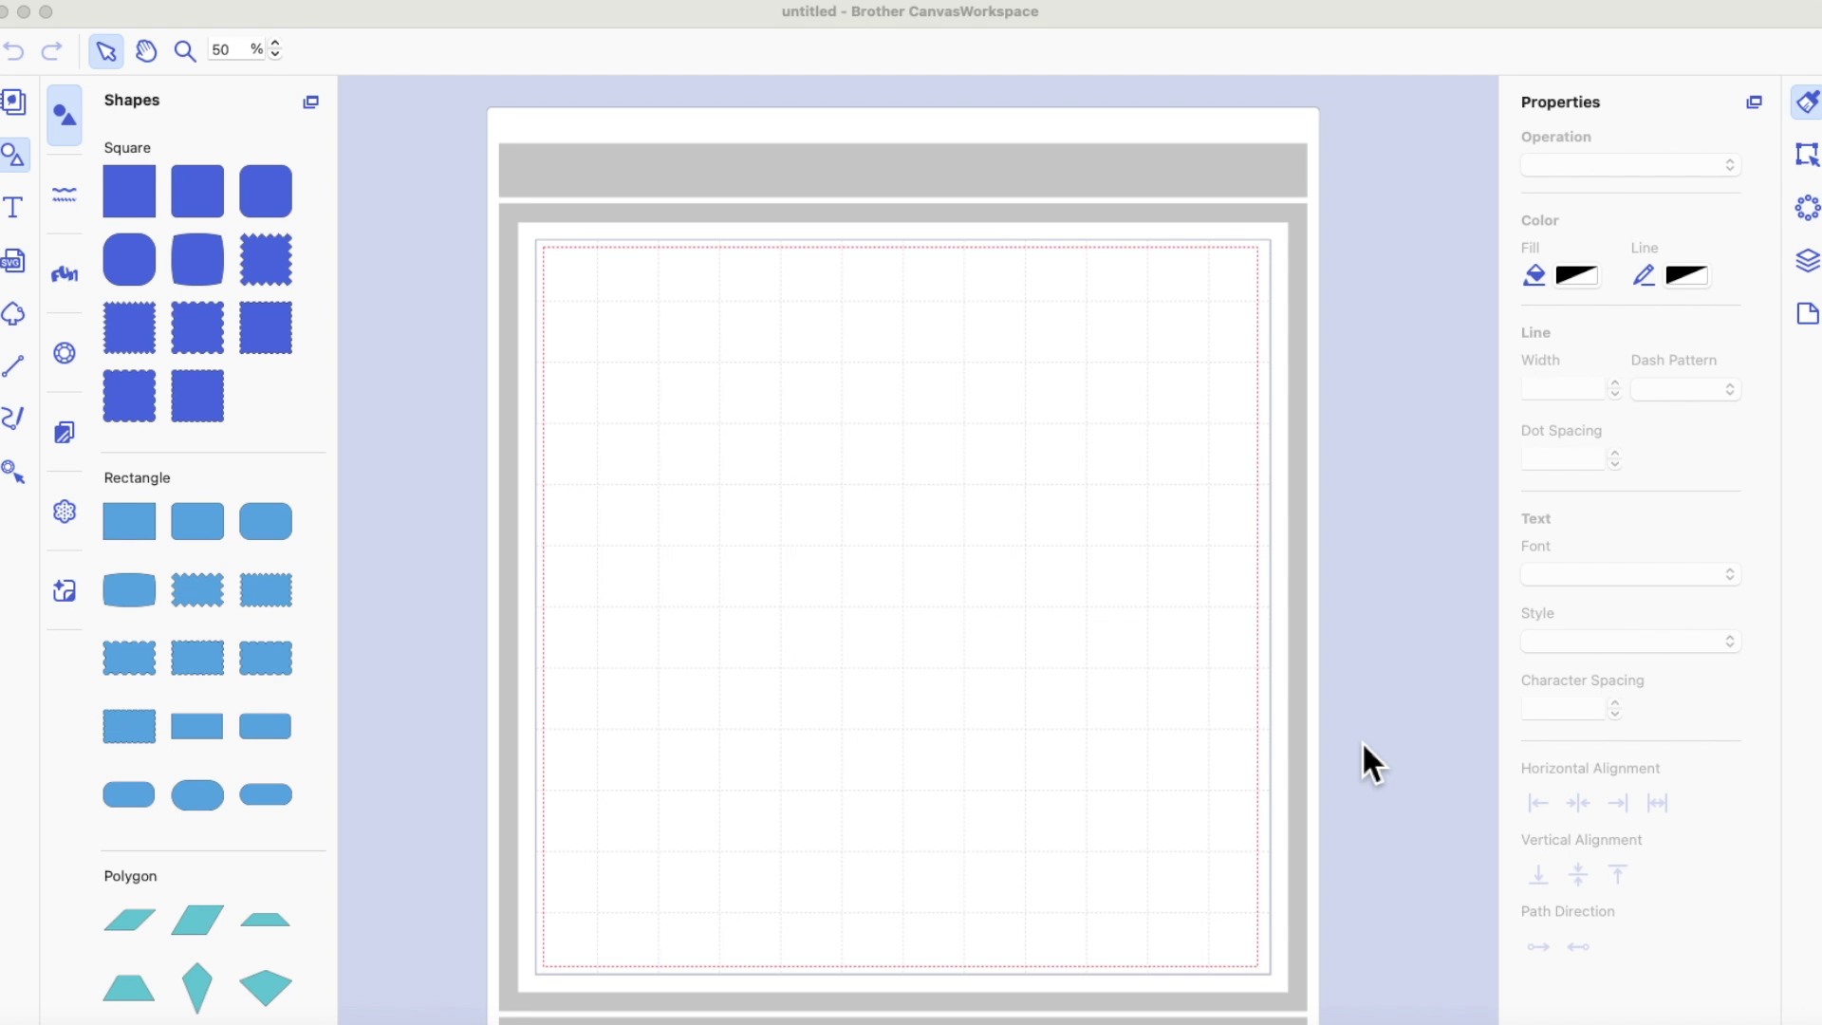
Step: Add the text "DREAMER" to the cutting mat
click(23, 216)
click(717, 485)
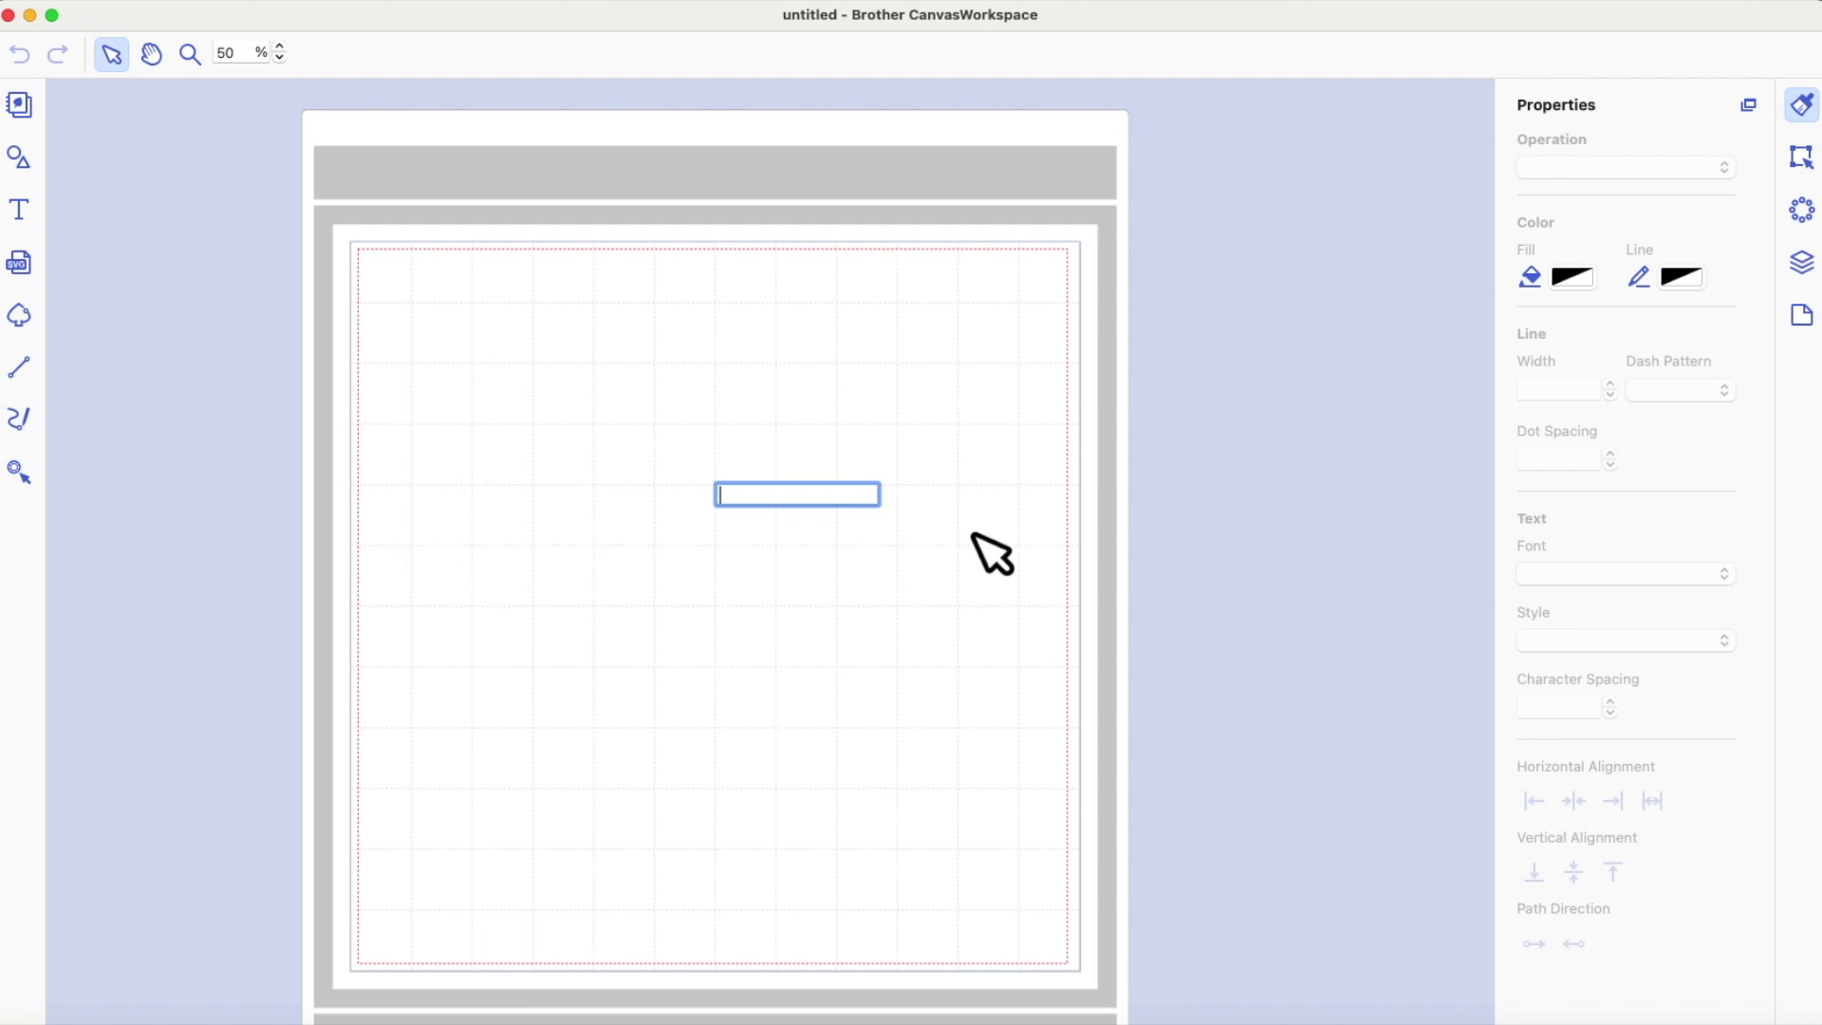
text(DREAMER)
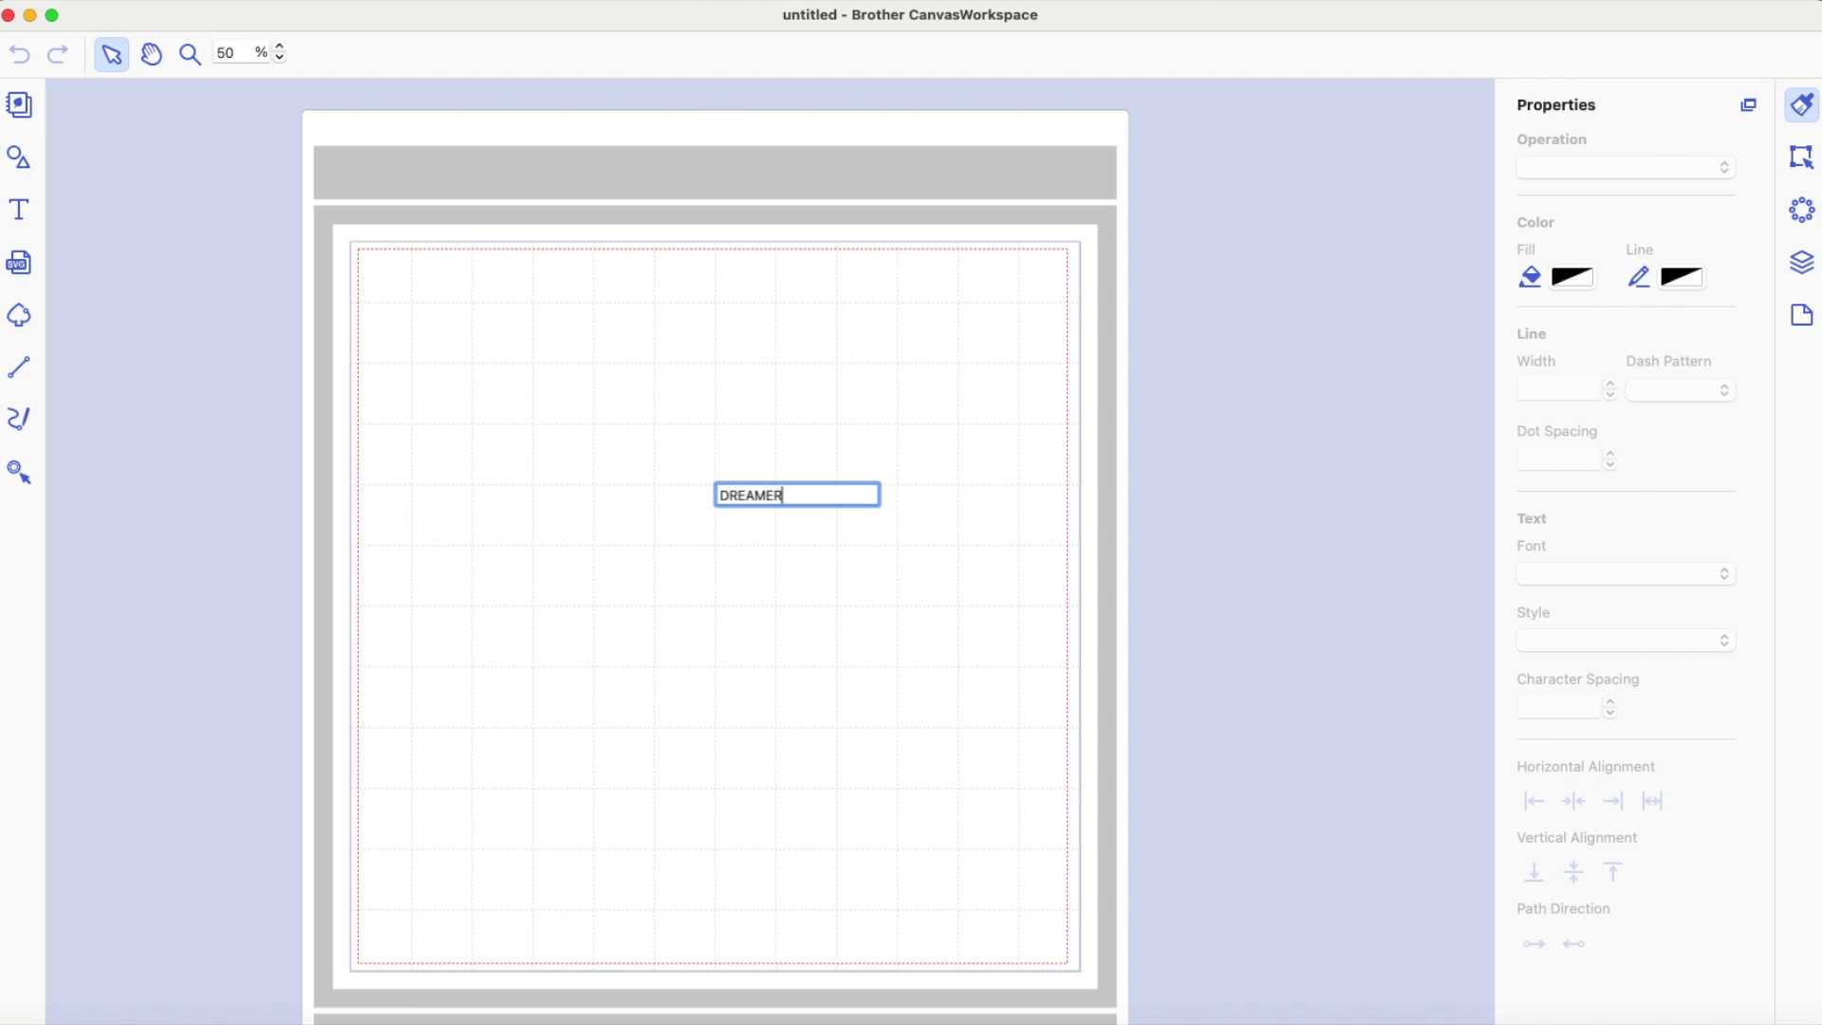
key(Escape)
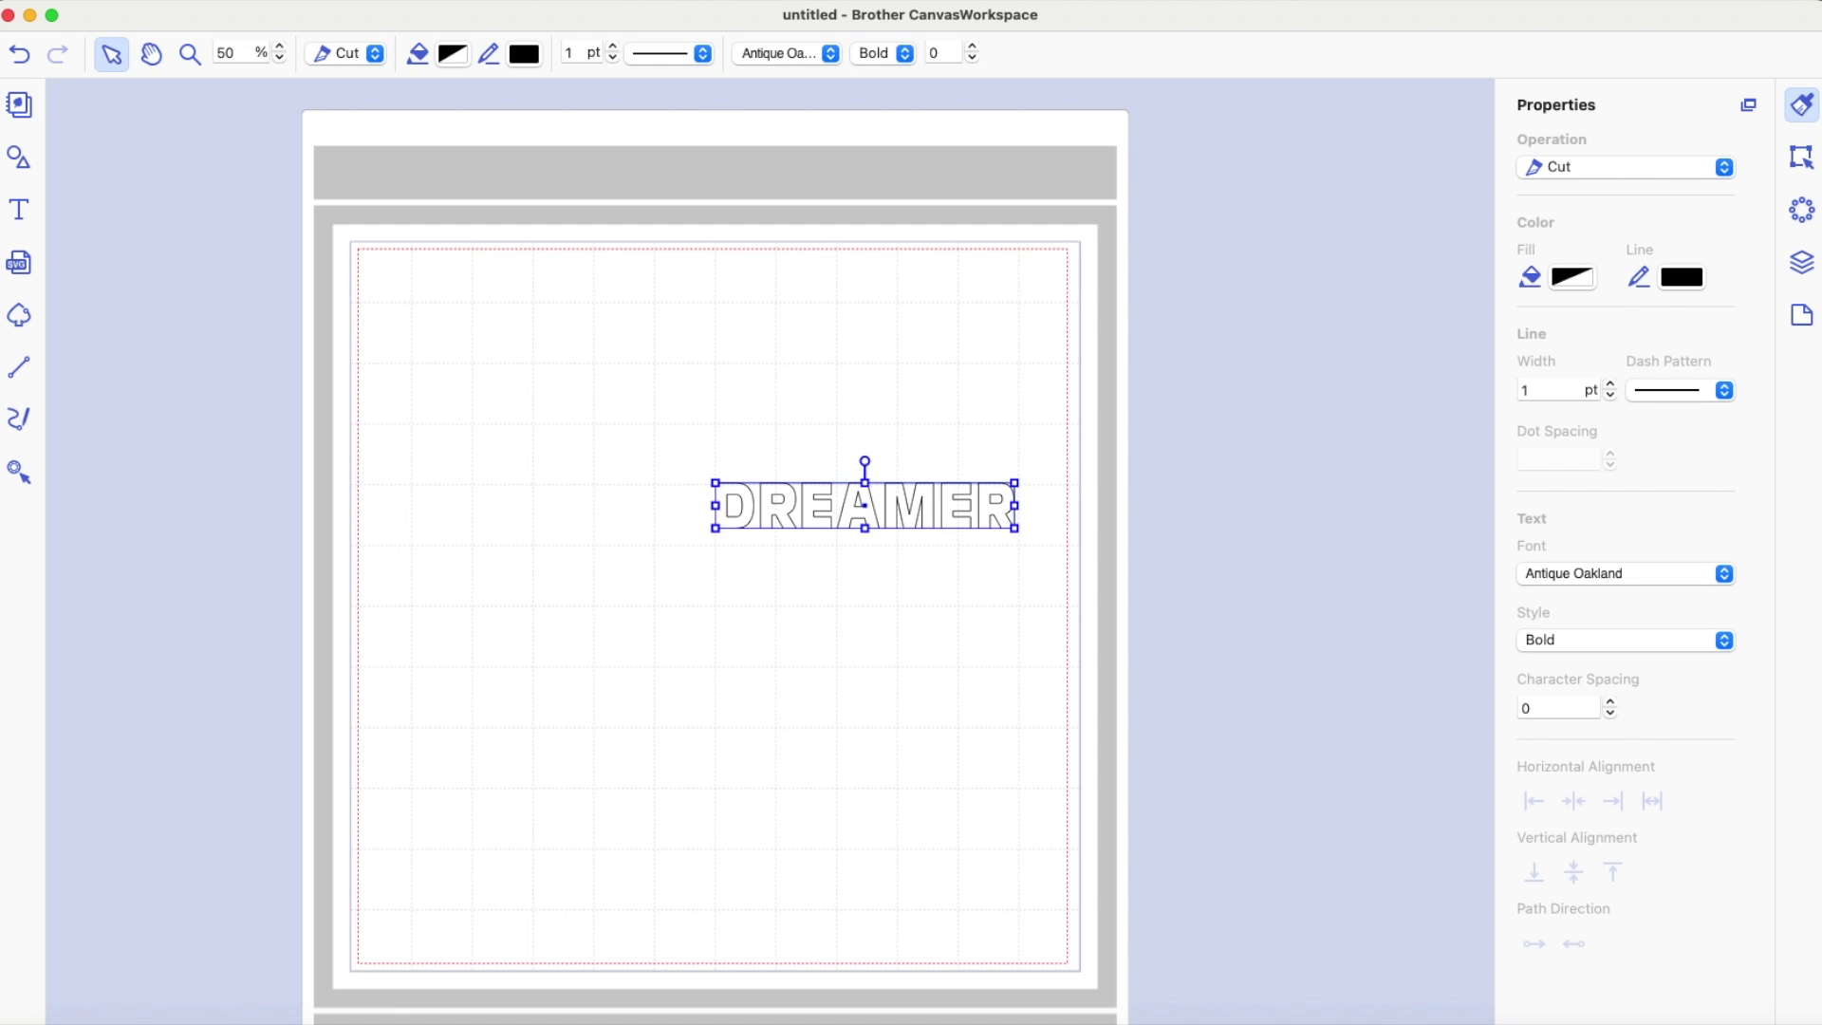
Step: Set the text's width to 10 inches and move it to the upper part of the mat, fully inside the cutting area
click(1499, 268)
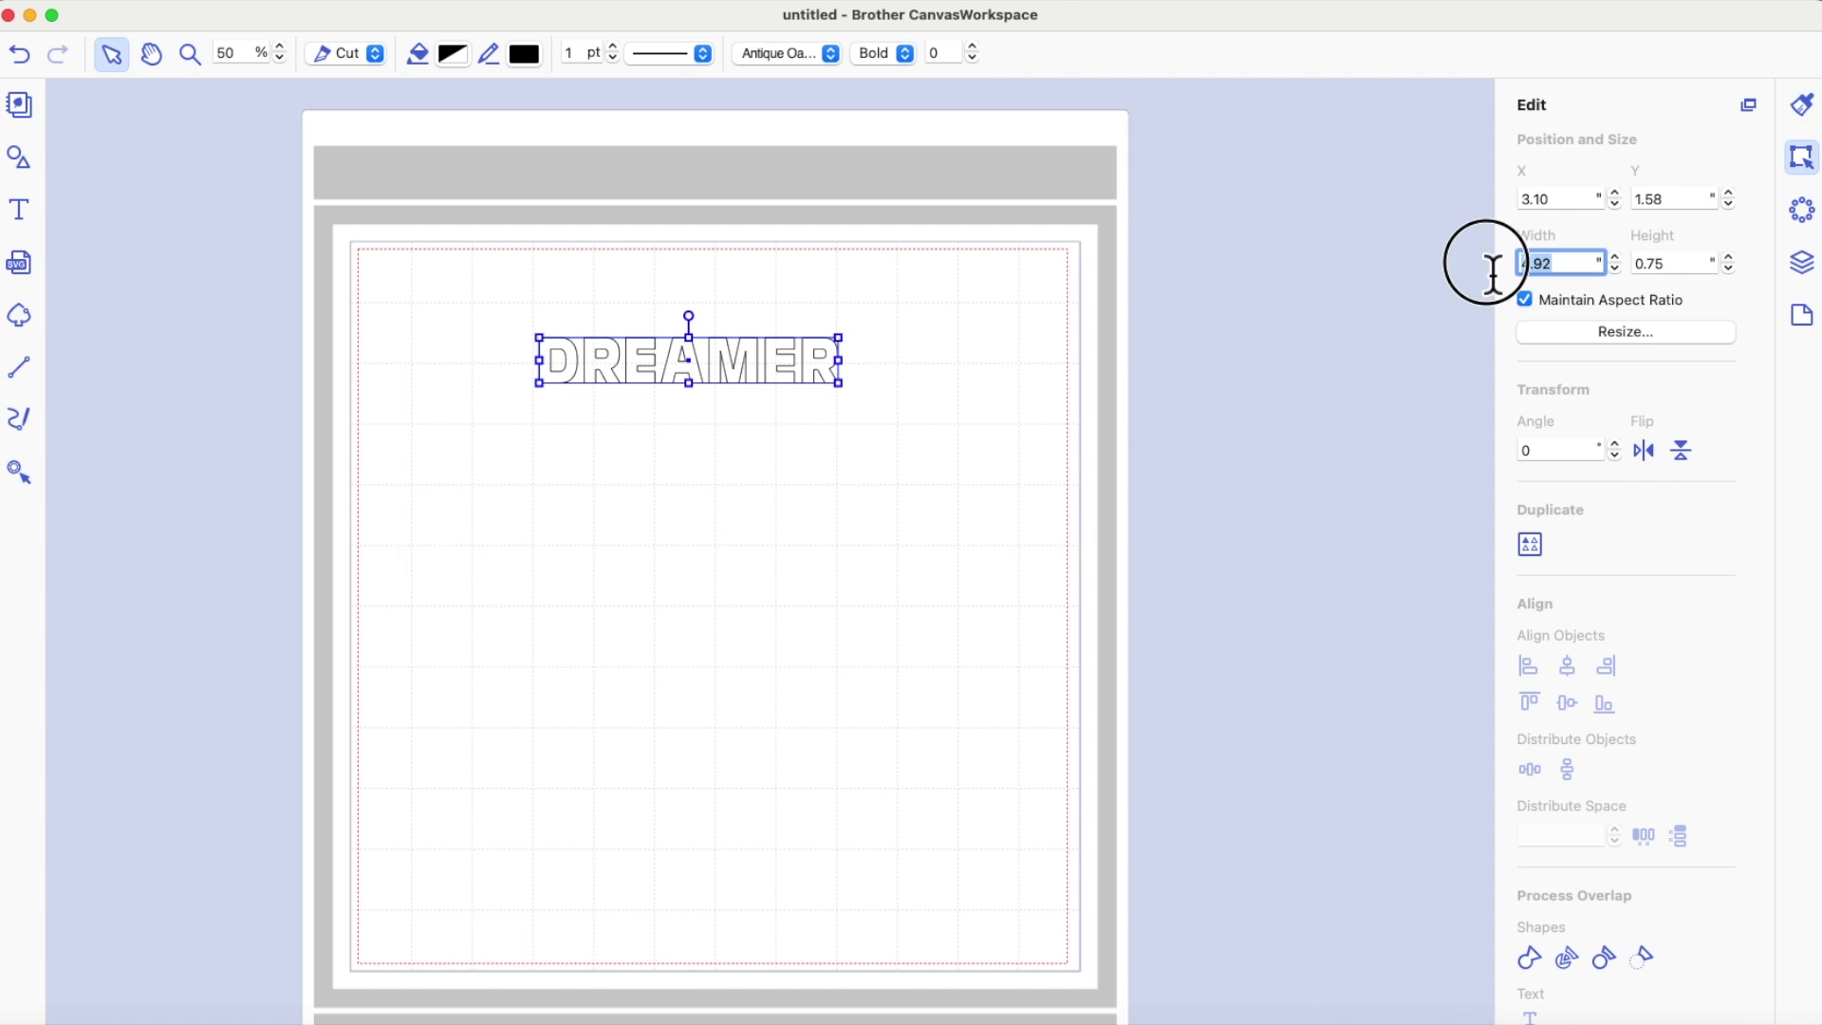
text(10)
key(Return)
drag(846, 464, 718, 449)
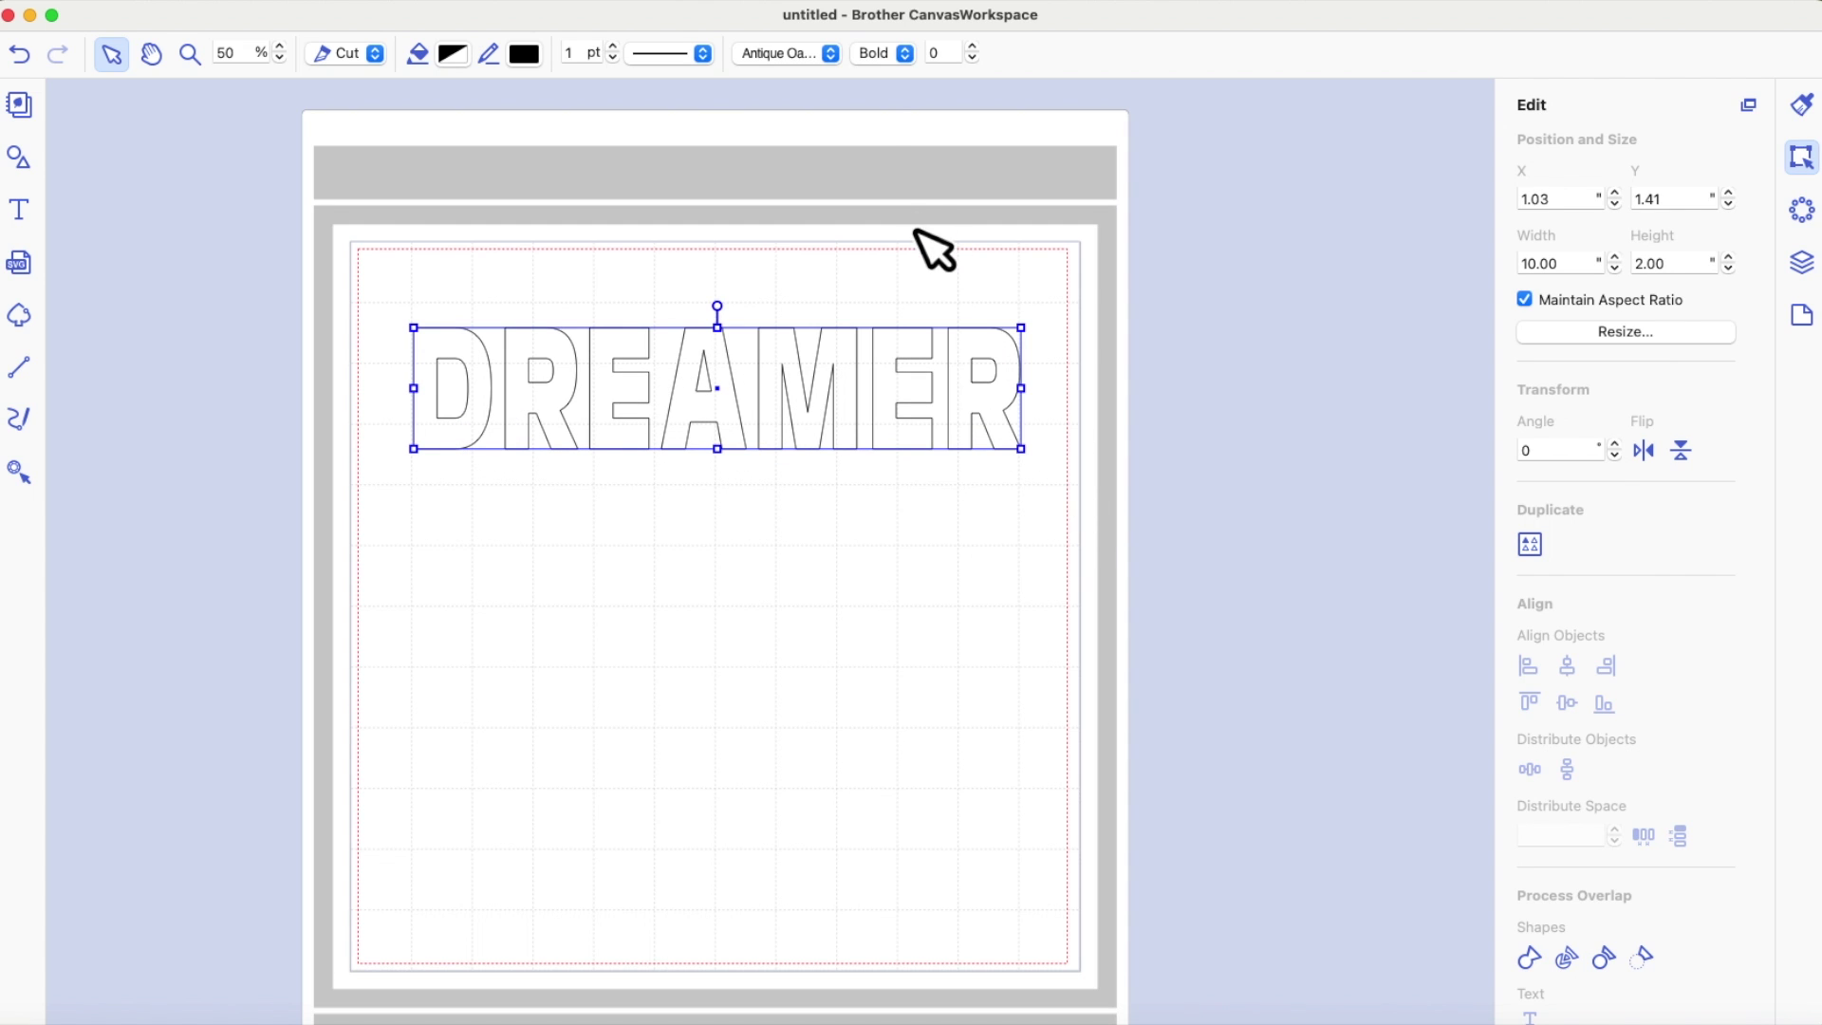
Step: Change the DREAMER text's font to Dezire Stacked and deselect it
click(835, 56)
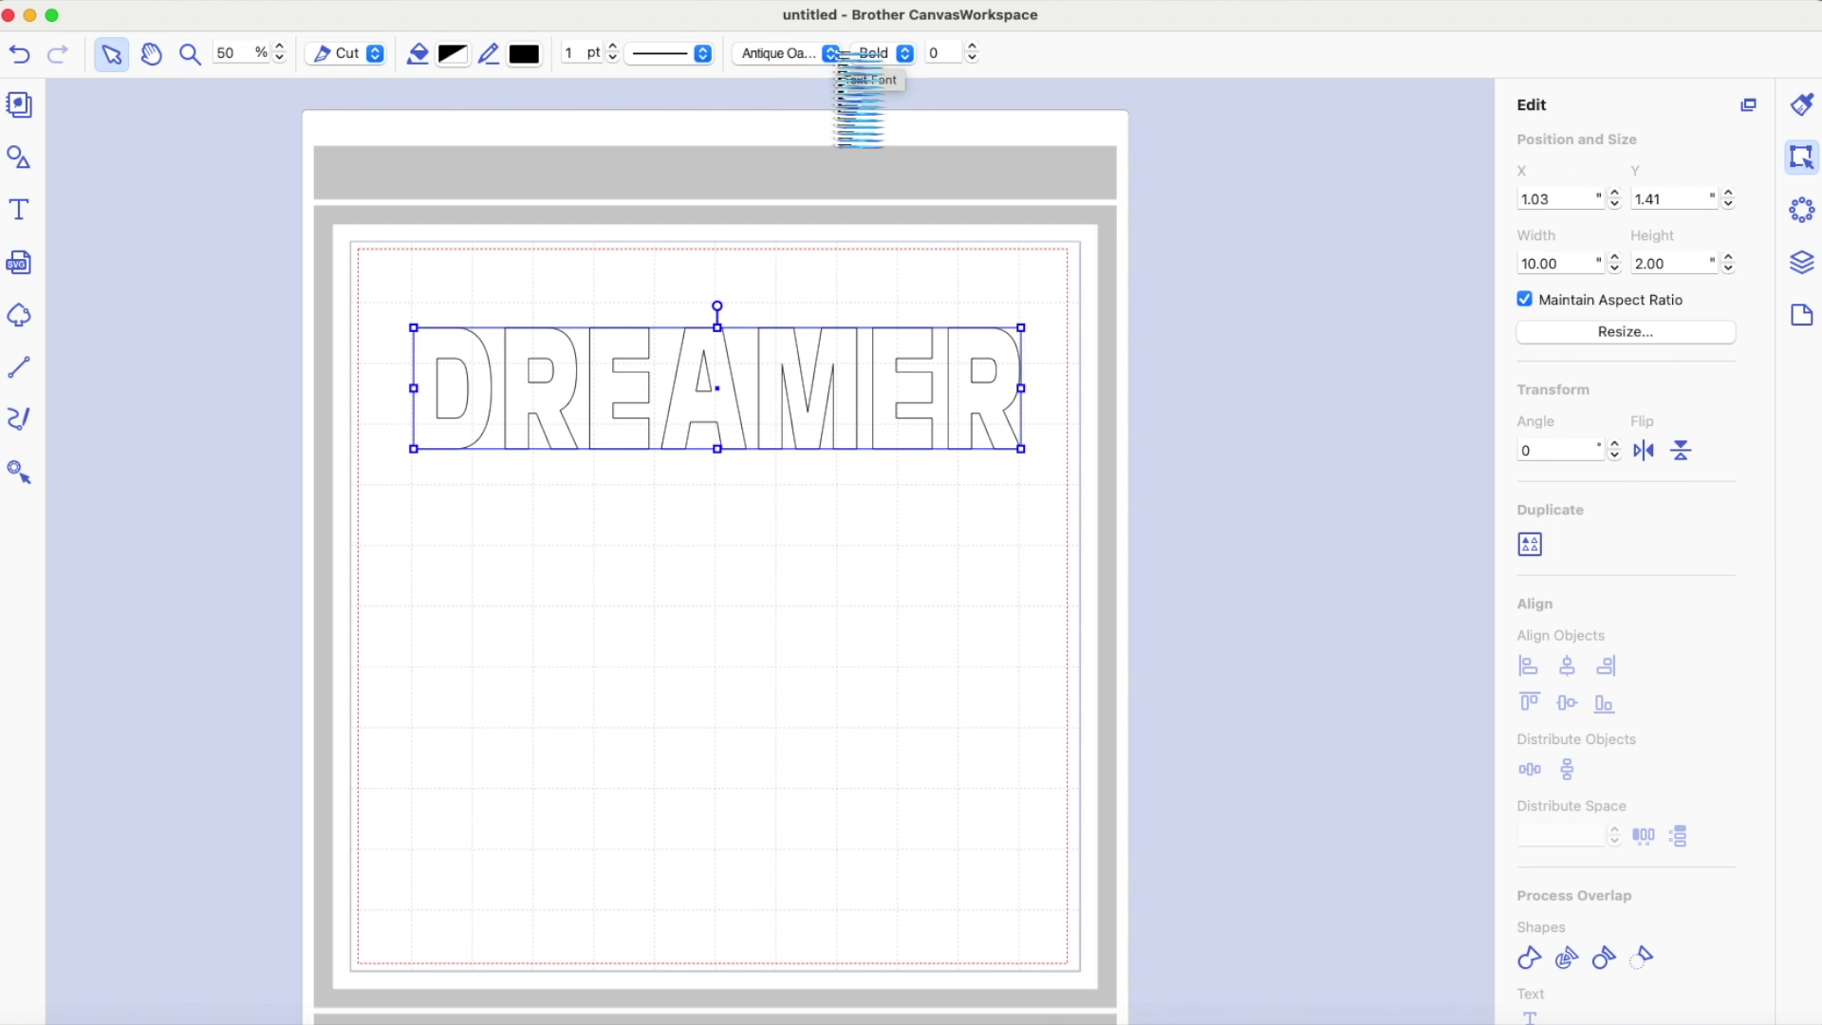
click(835, 57)
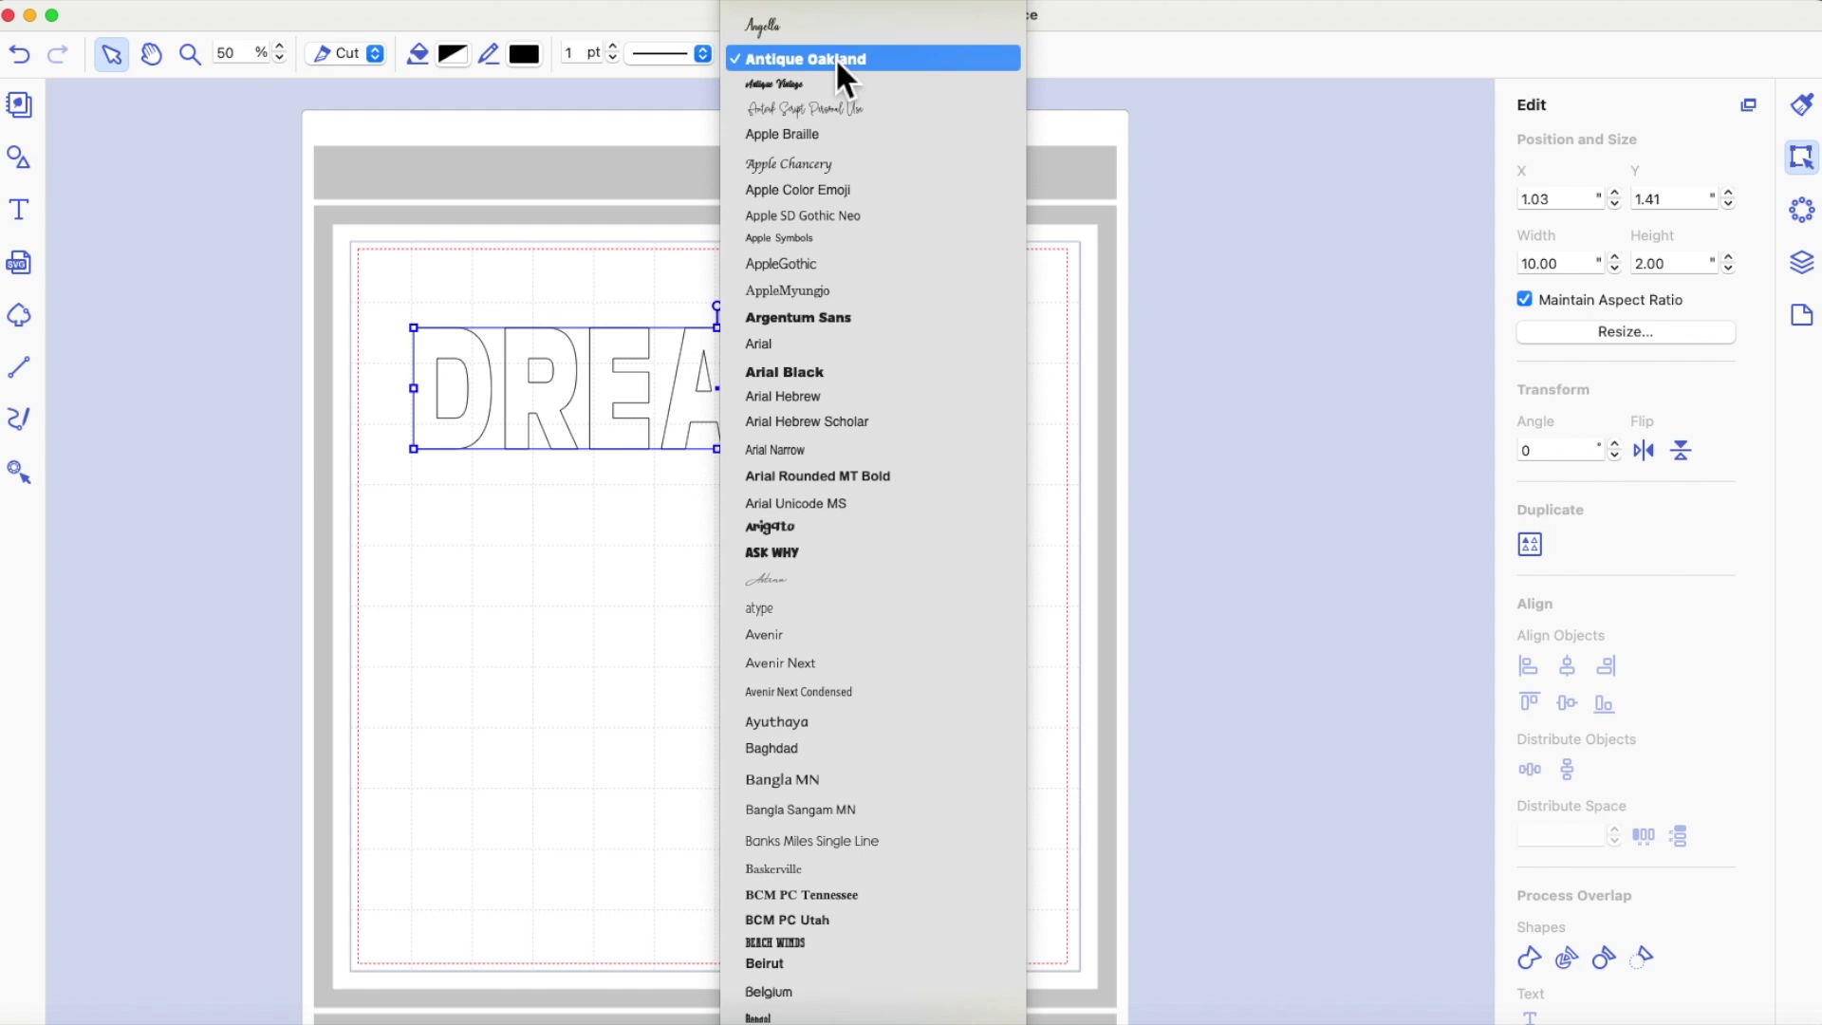
scroll(854, 226, down, 15)
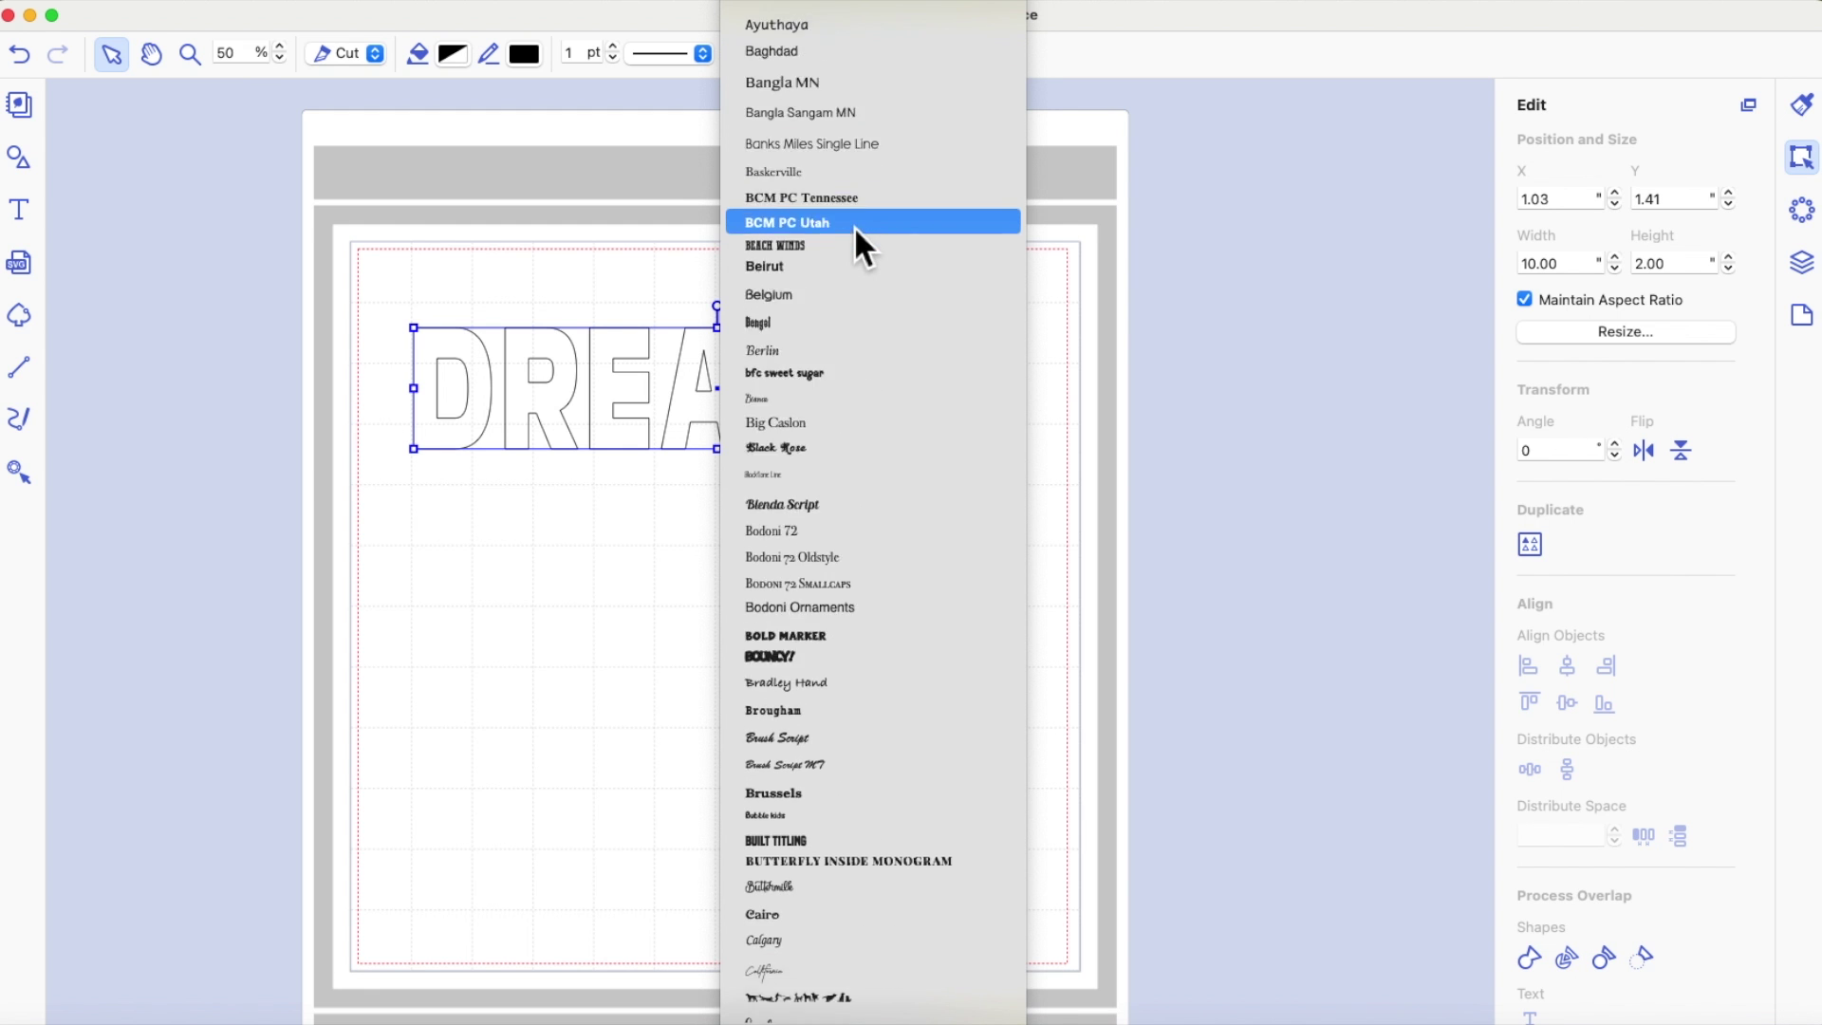
scroll(854, 226, down, 10)
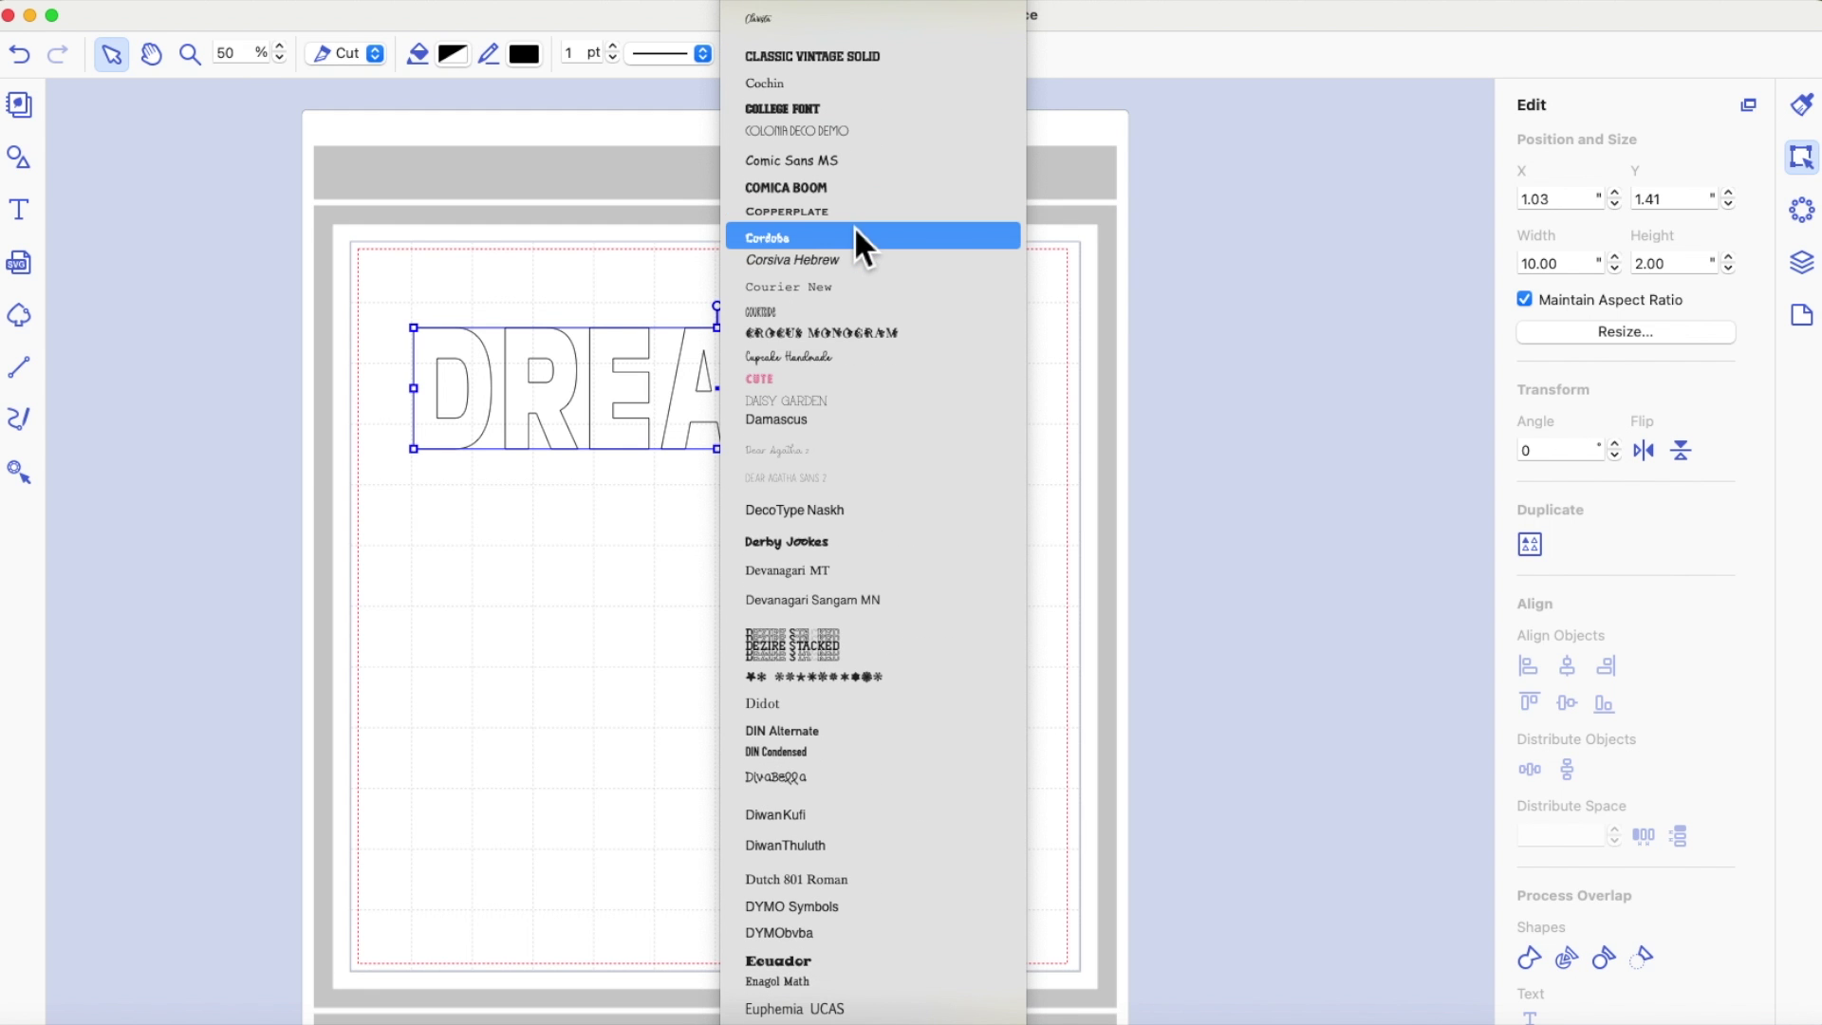
click(833, 651)
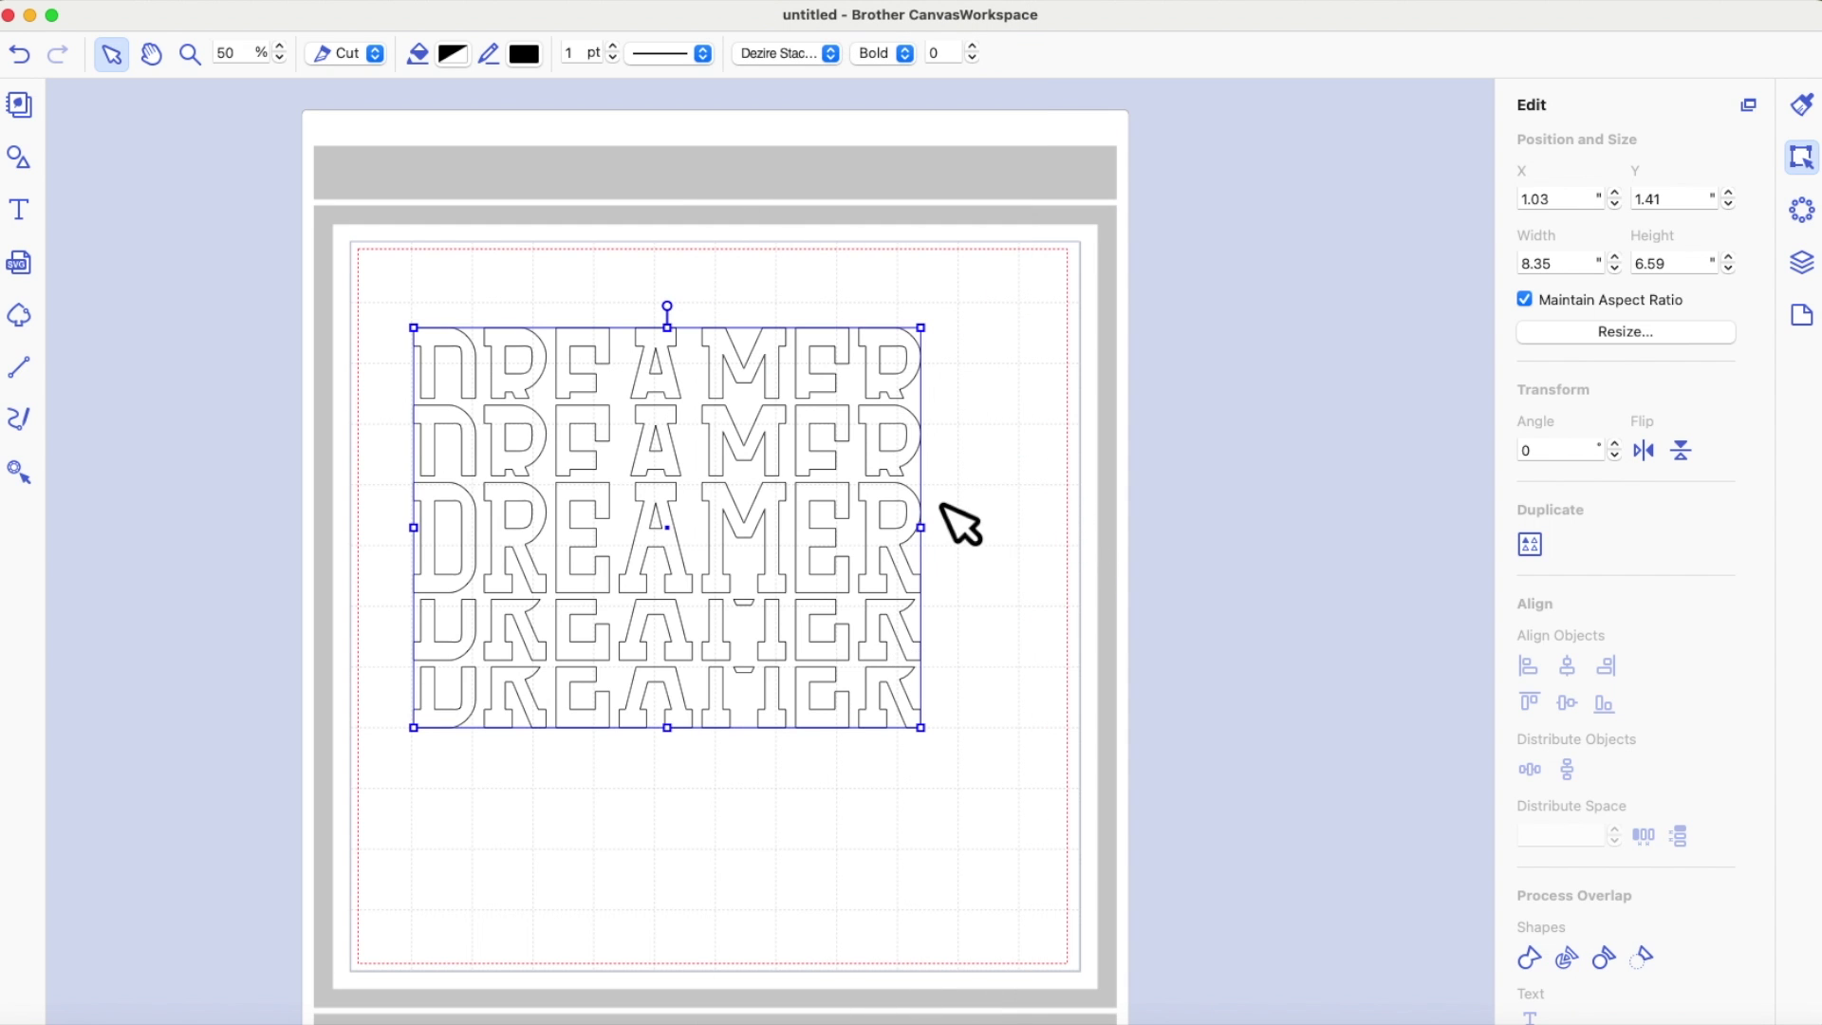
click(978, 581)
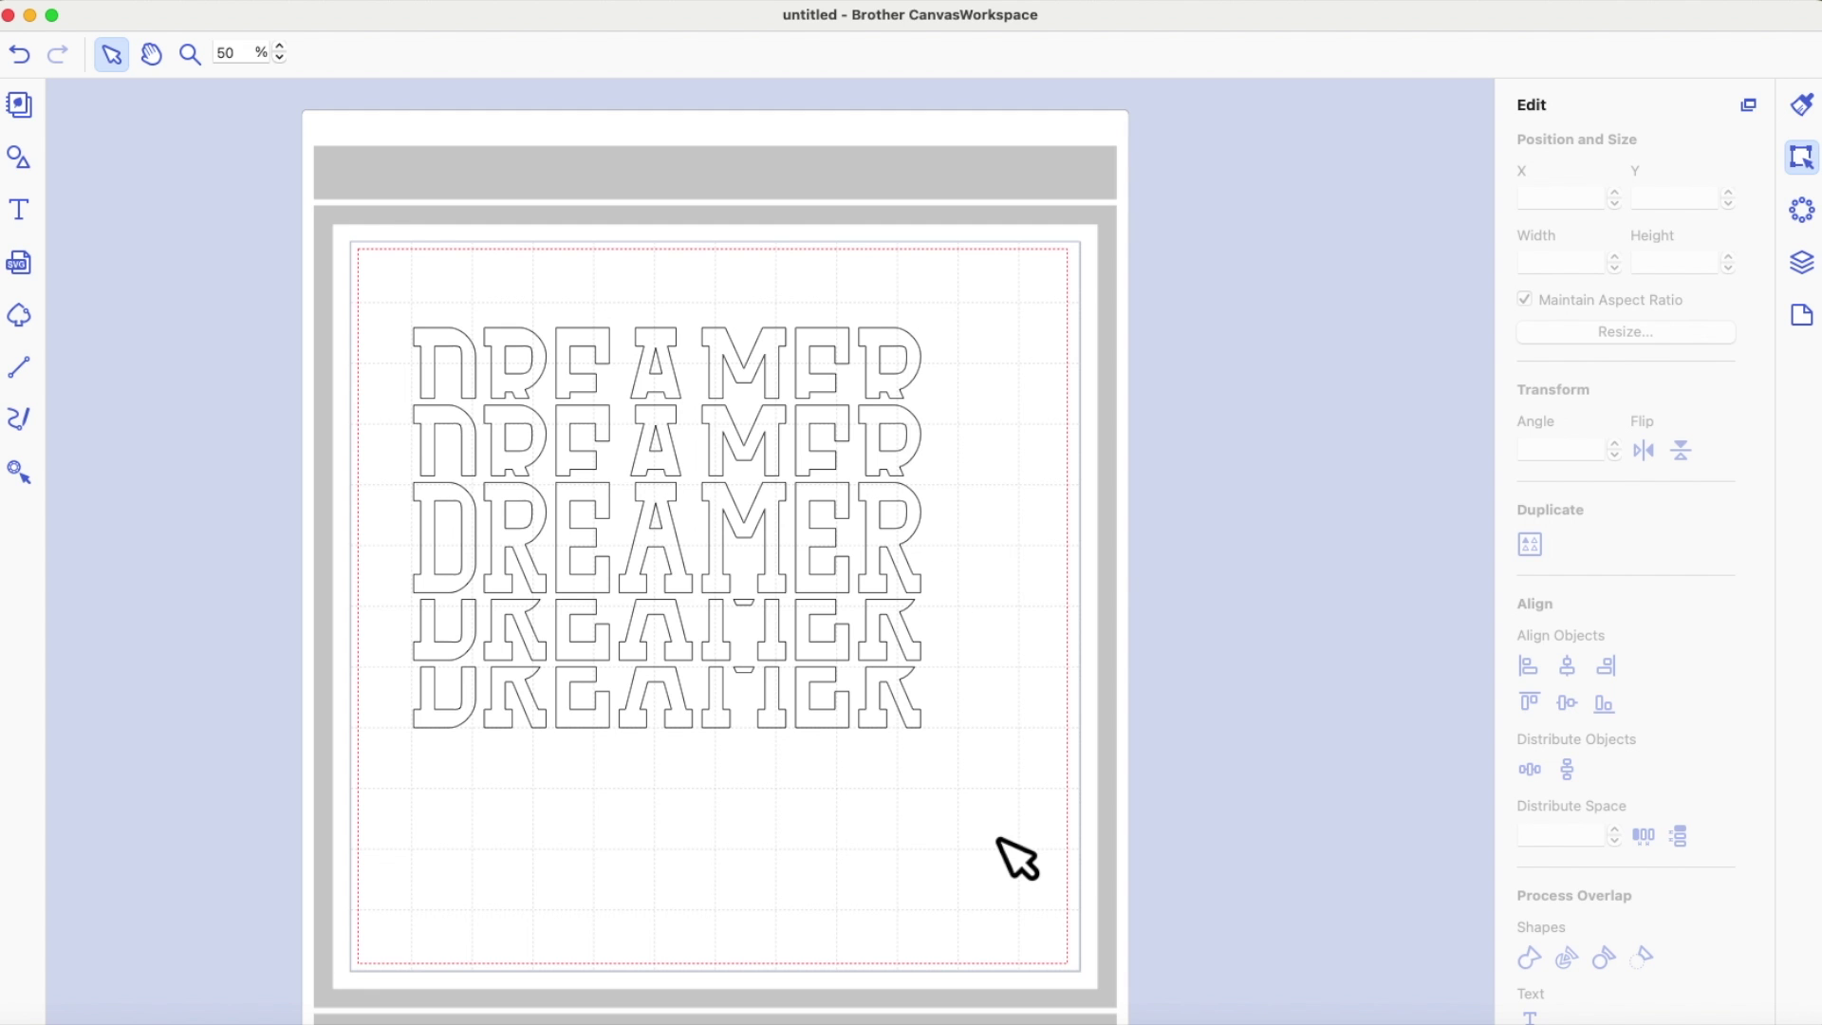
Step: Centre the stacked DREAMER text on the mat and fill it with black
drag(882, 487, 934, 534)
click(1024, 520)
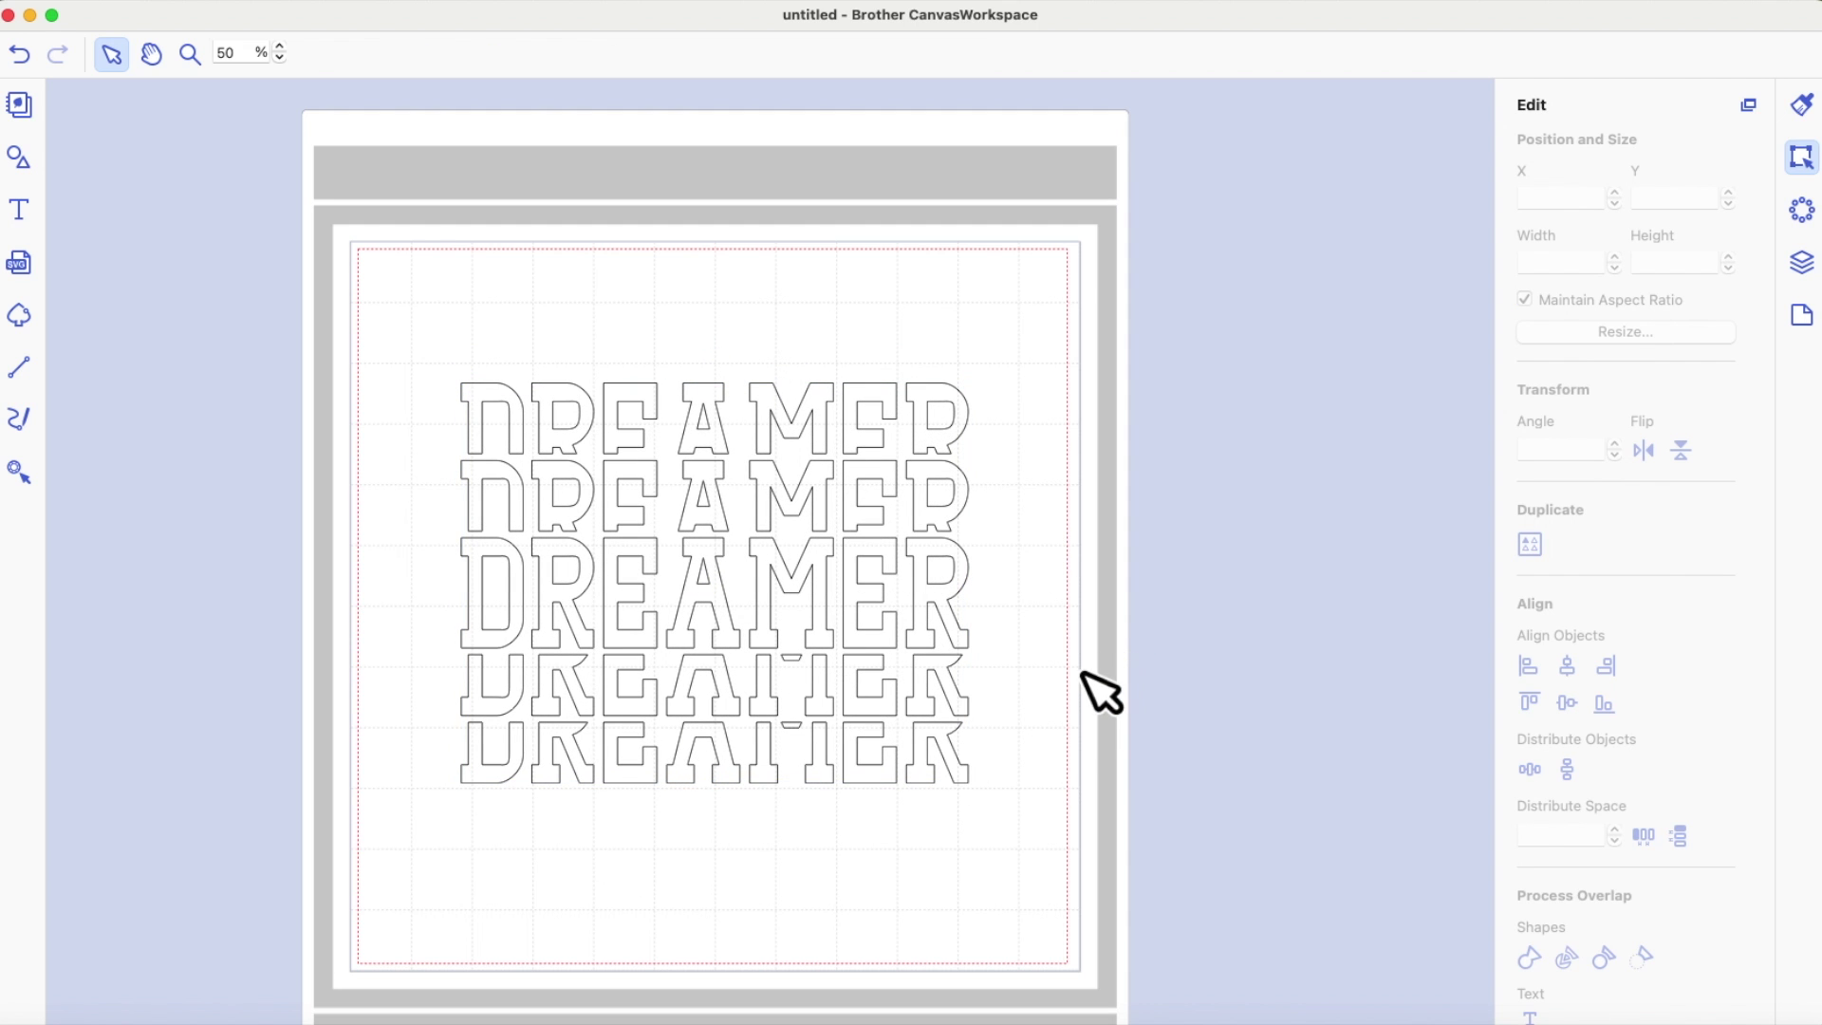
click(931, 591)
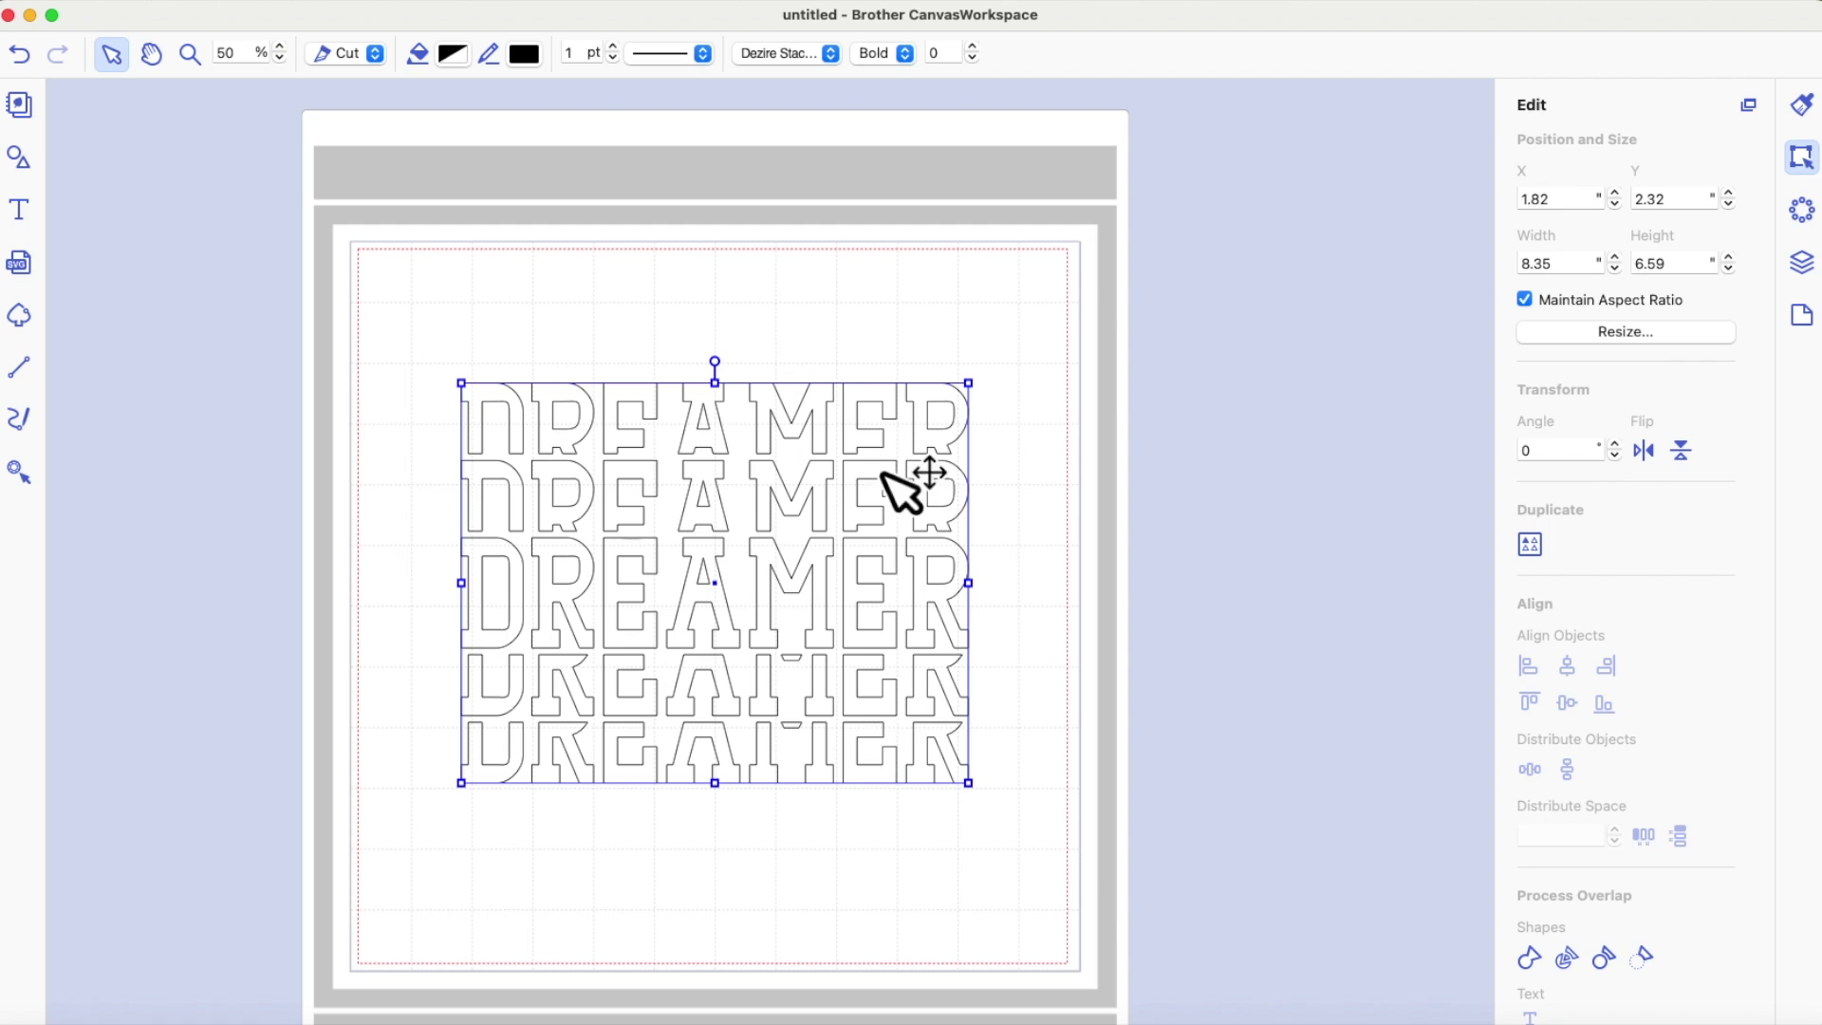
click(1063, 724)
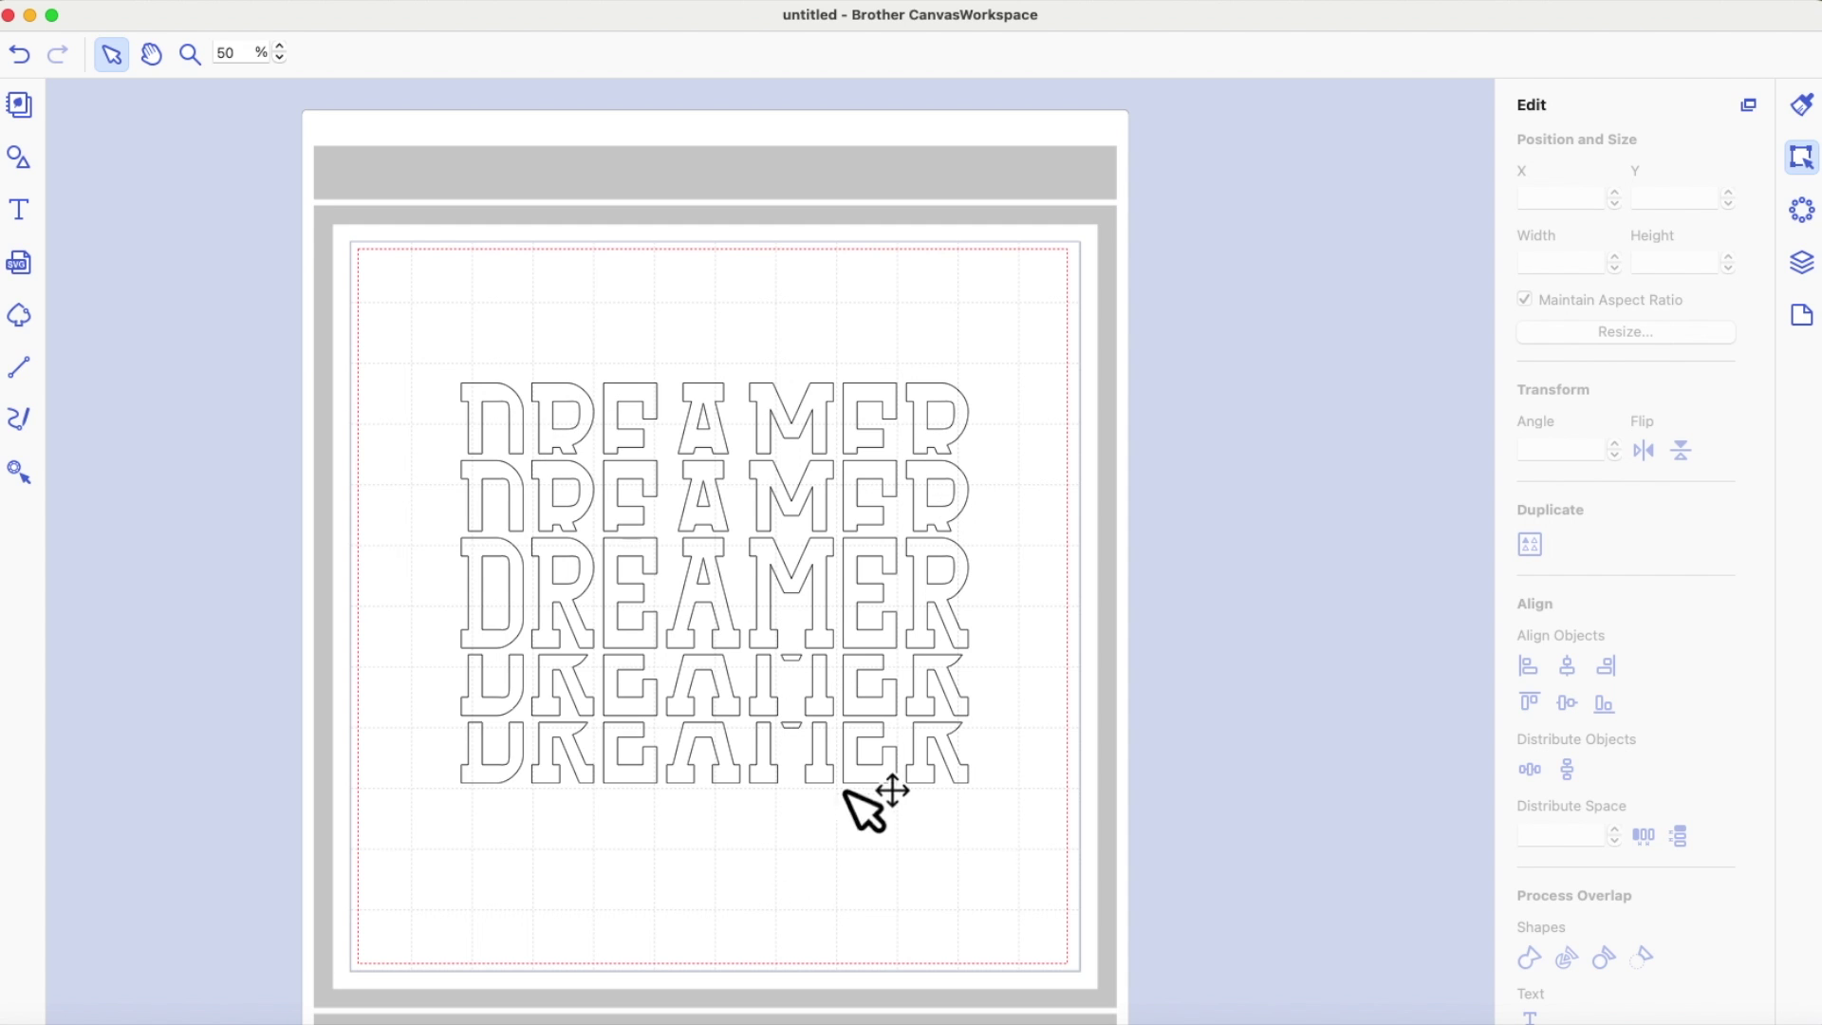
click(915, 802)
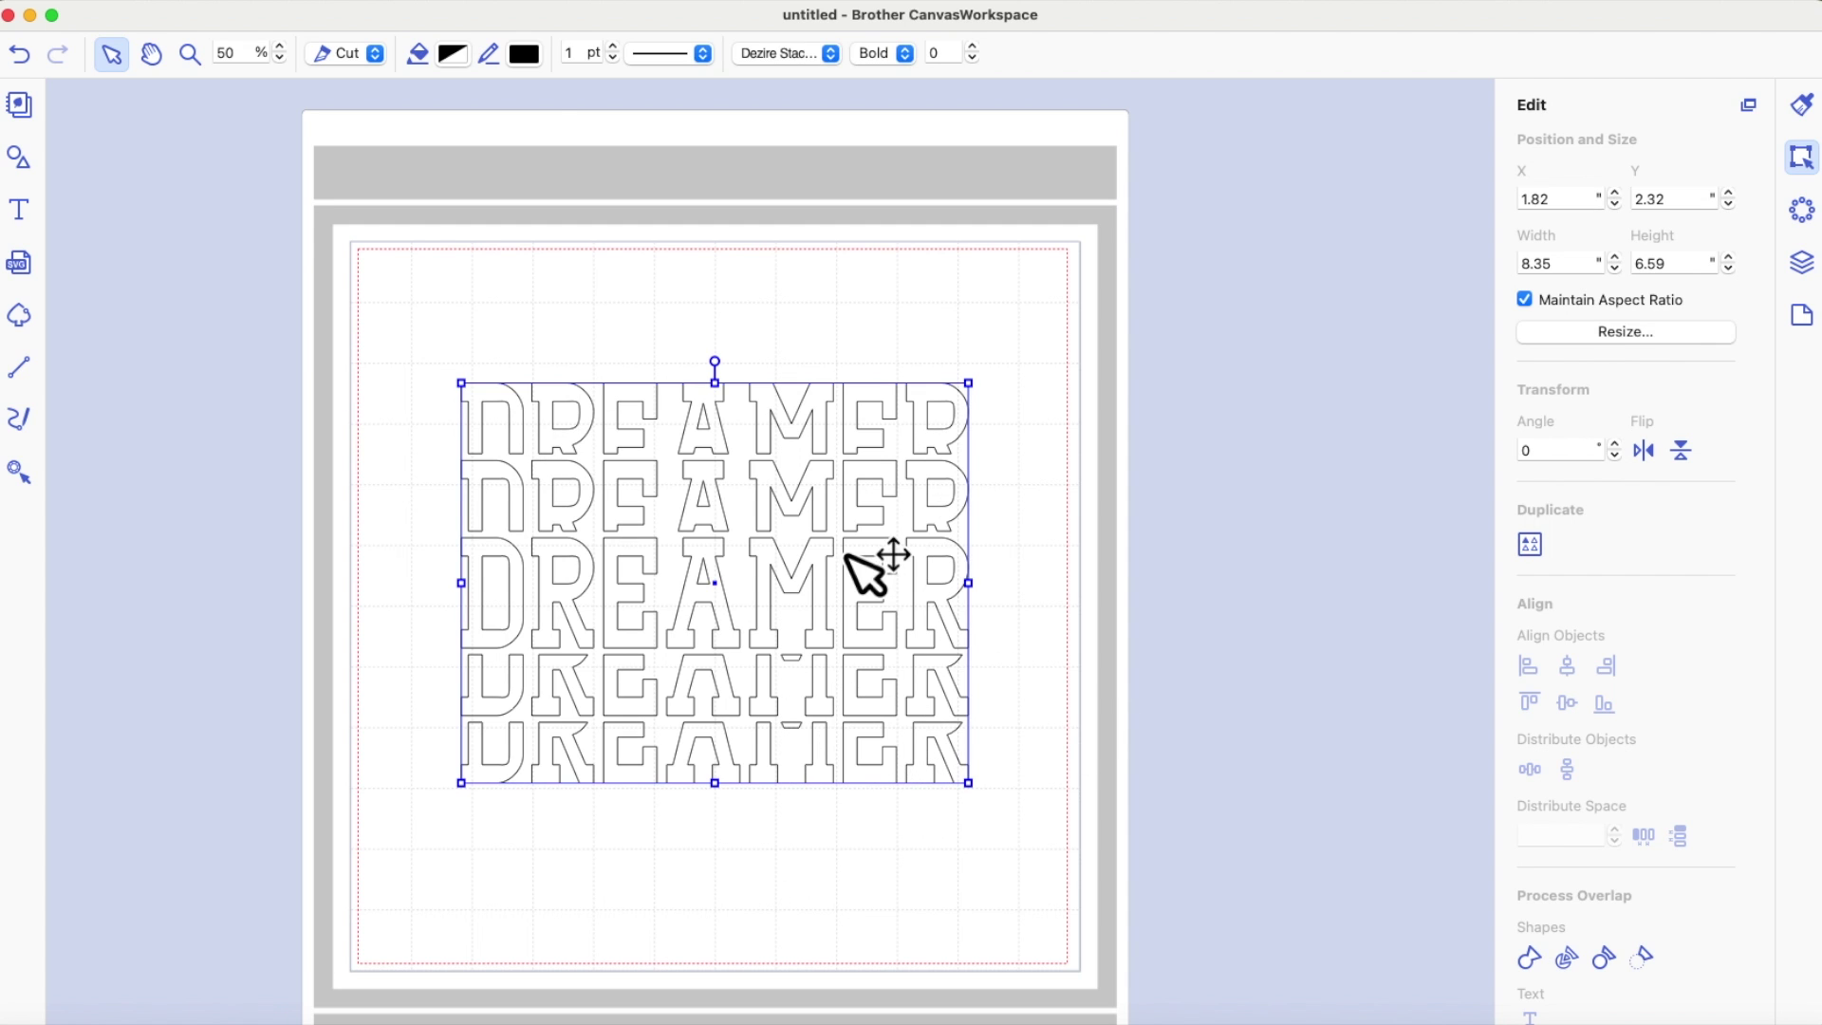
click(457, 55)
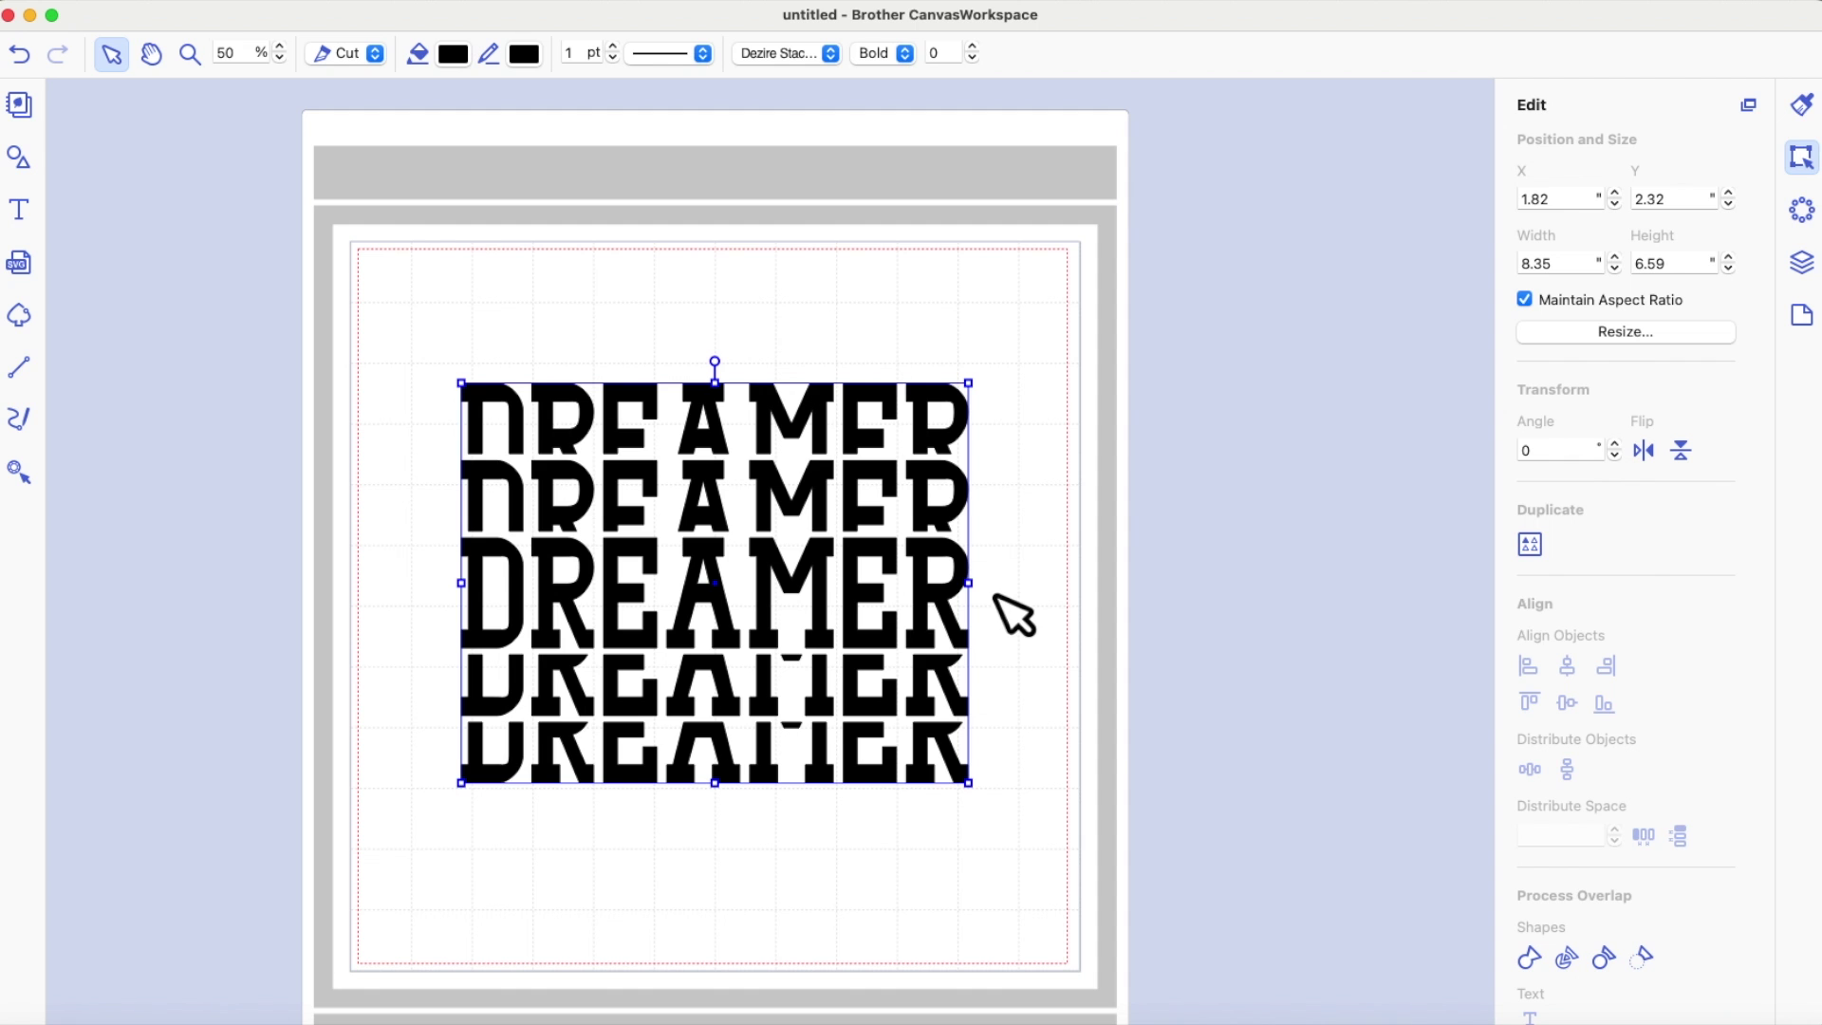
Step: Shrink the black stacked text and park it outside the mat to the right, leaving the cutting area empty
drag(949, 456, 875, 353)
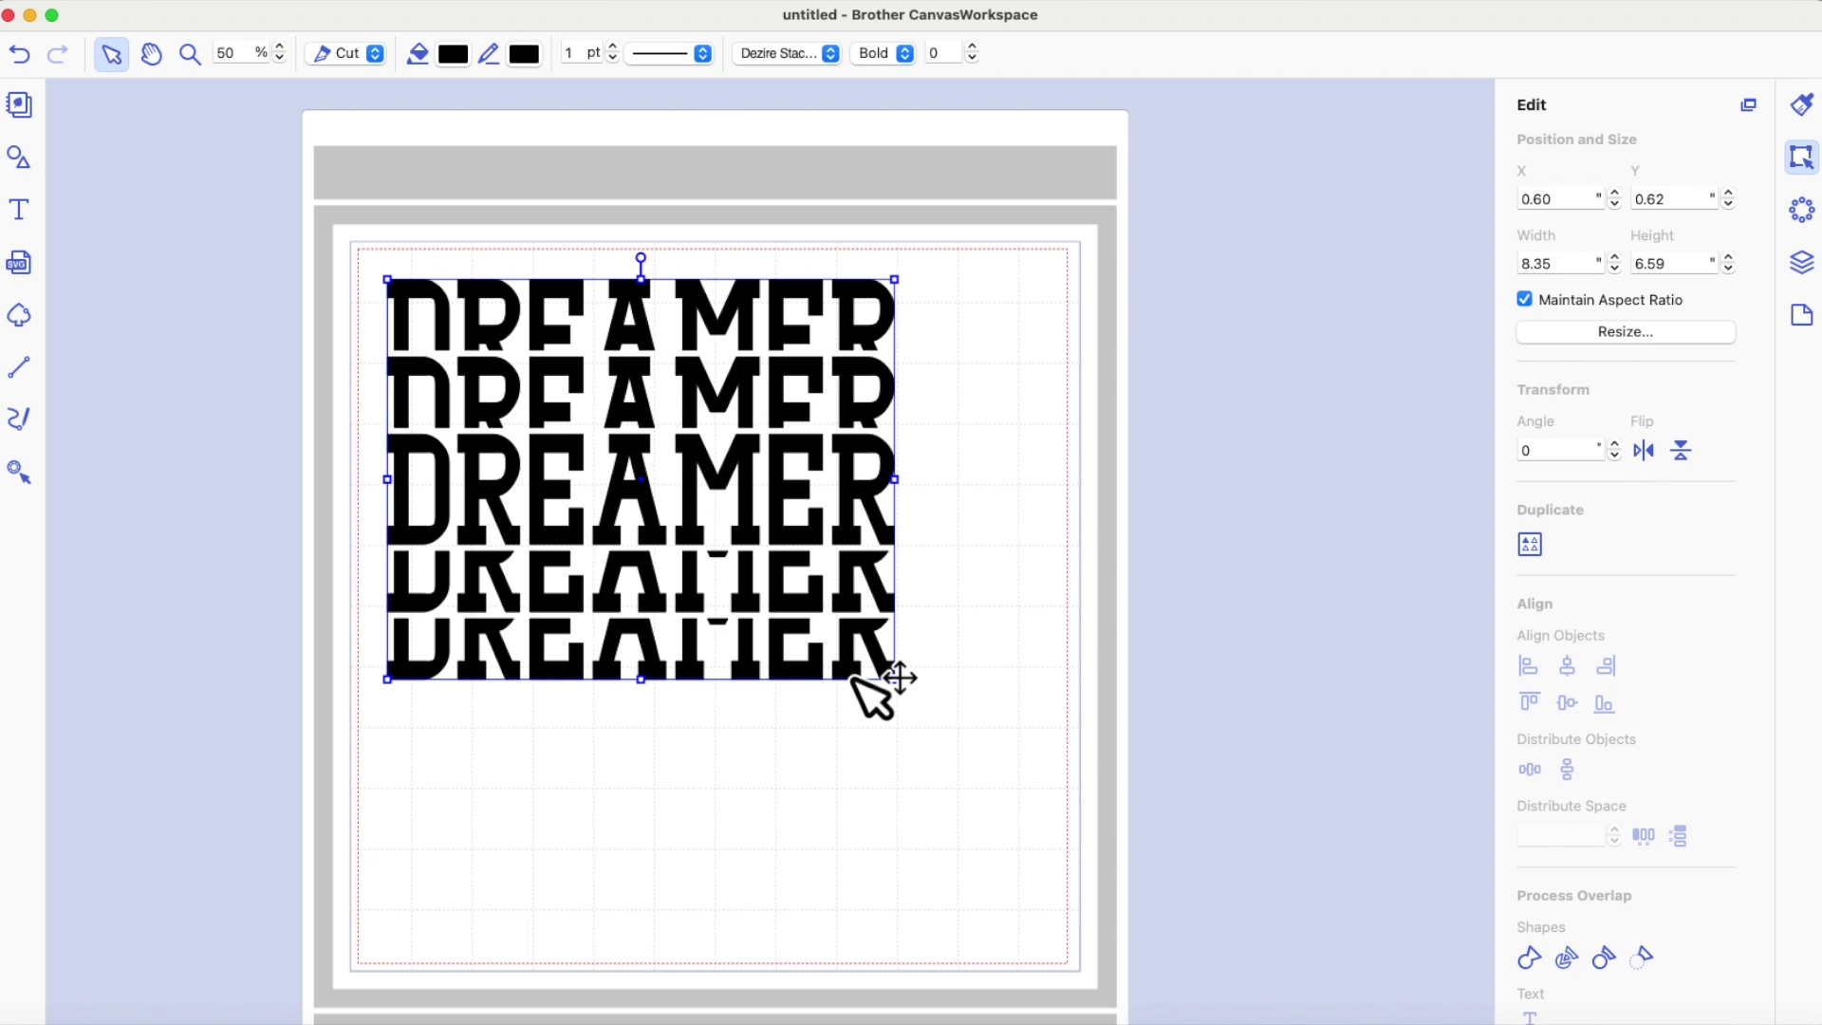
drag(894, 679, 699, 549)
drag(530, 398, 1262, 366)
click(877, 497)
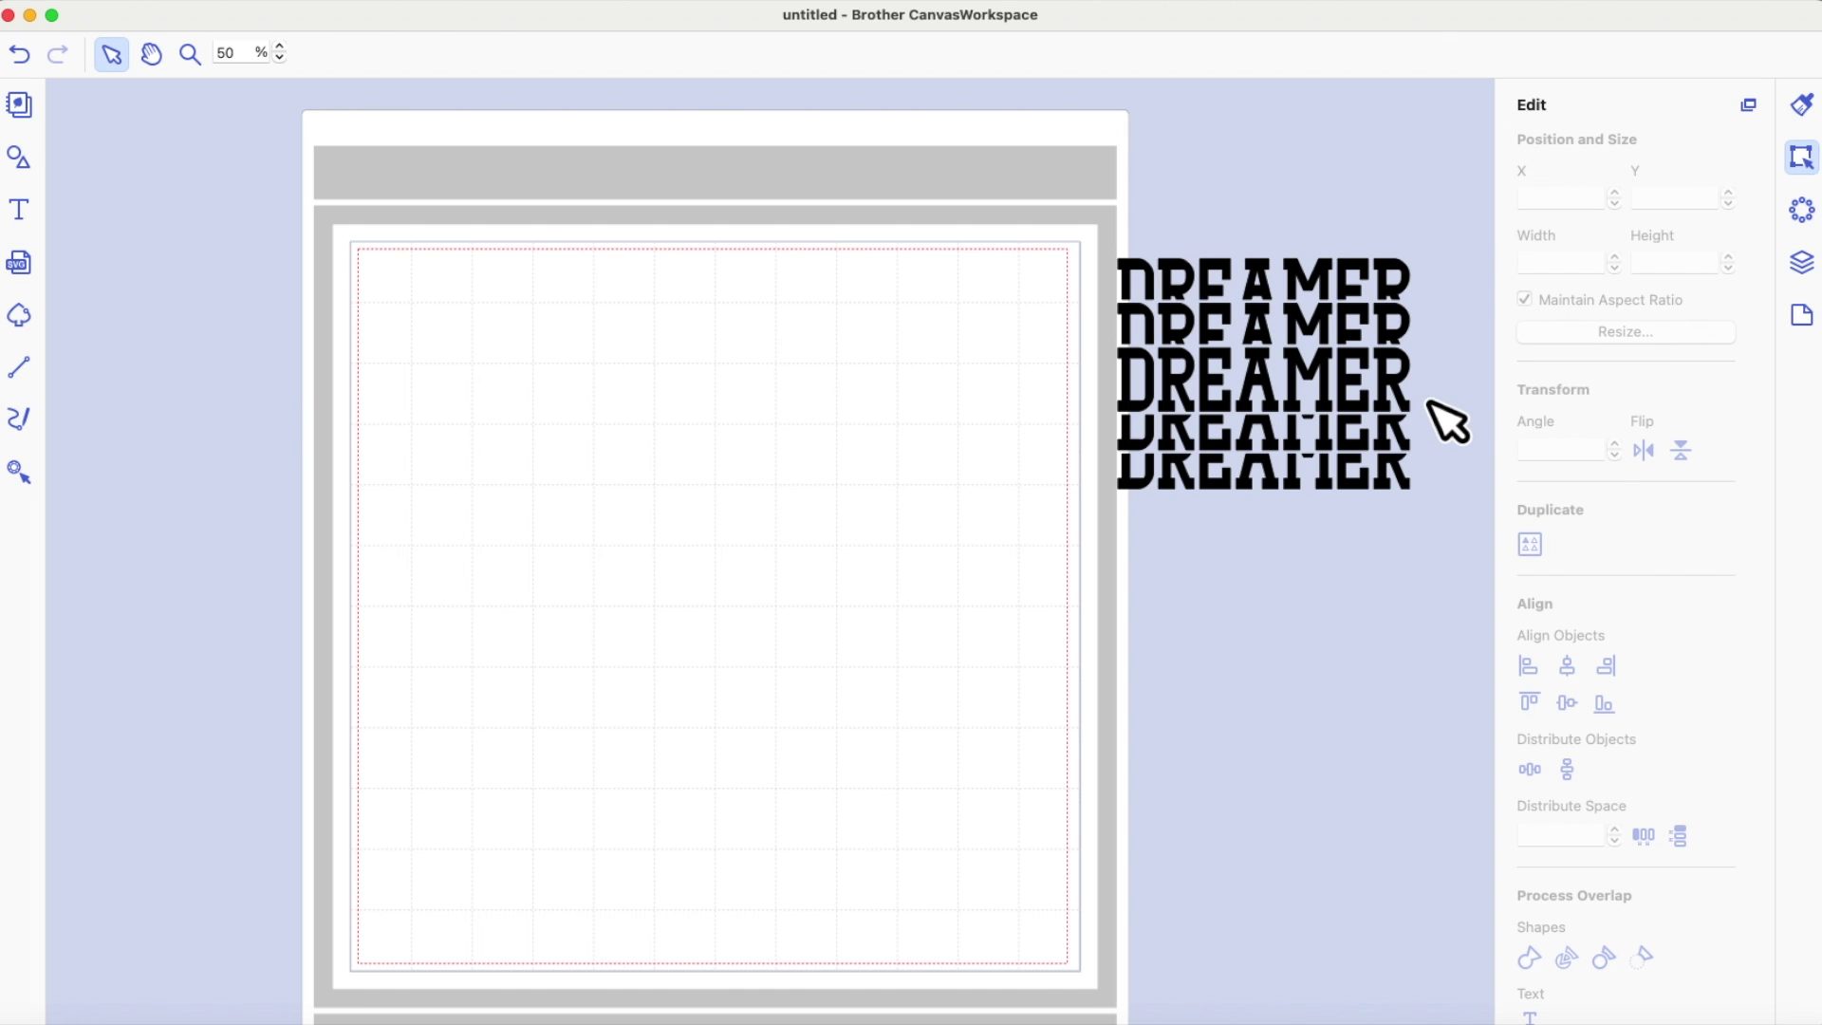
Step: Add a second "DREAMER" text to the empty mat
click(22, 215)
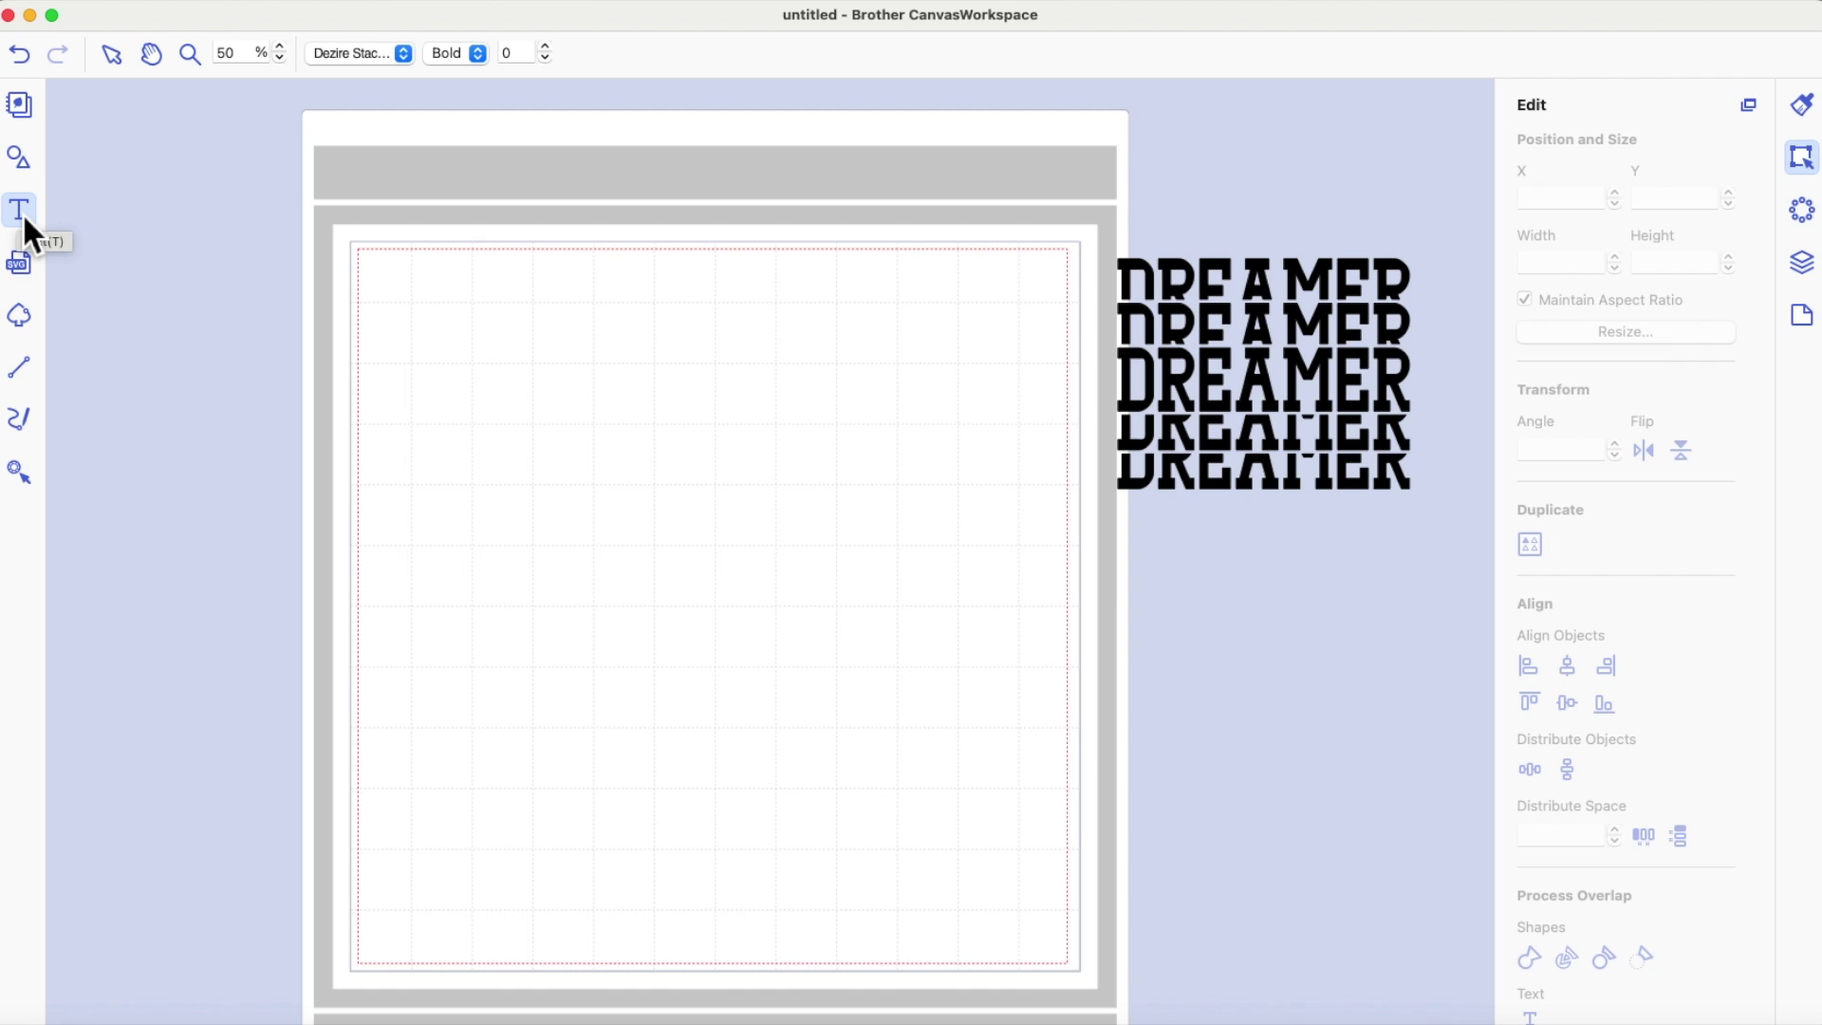
click(566, 472)
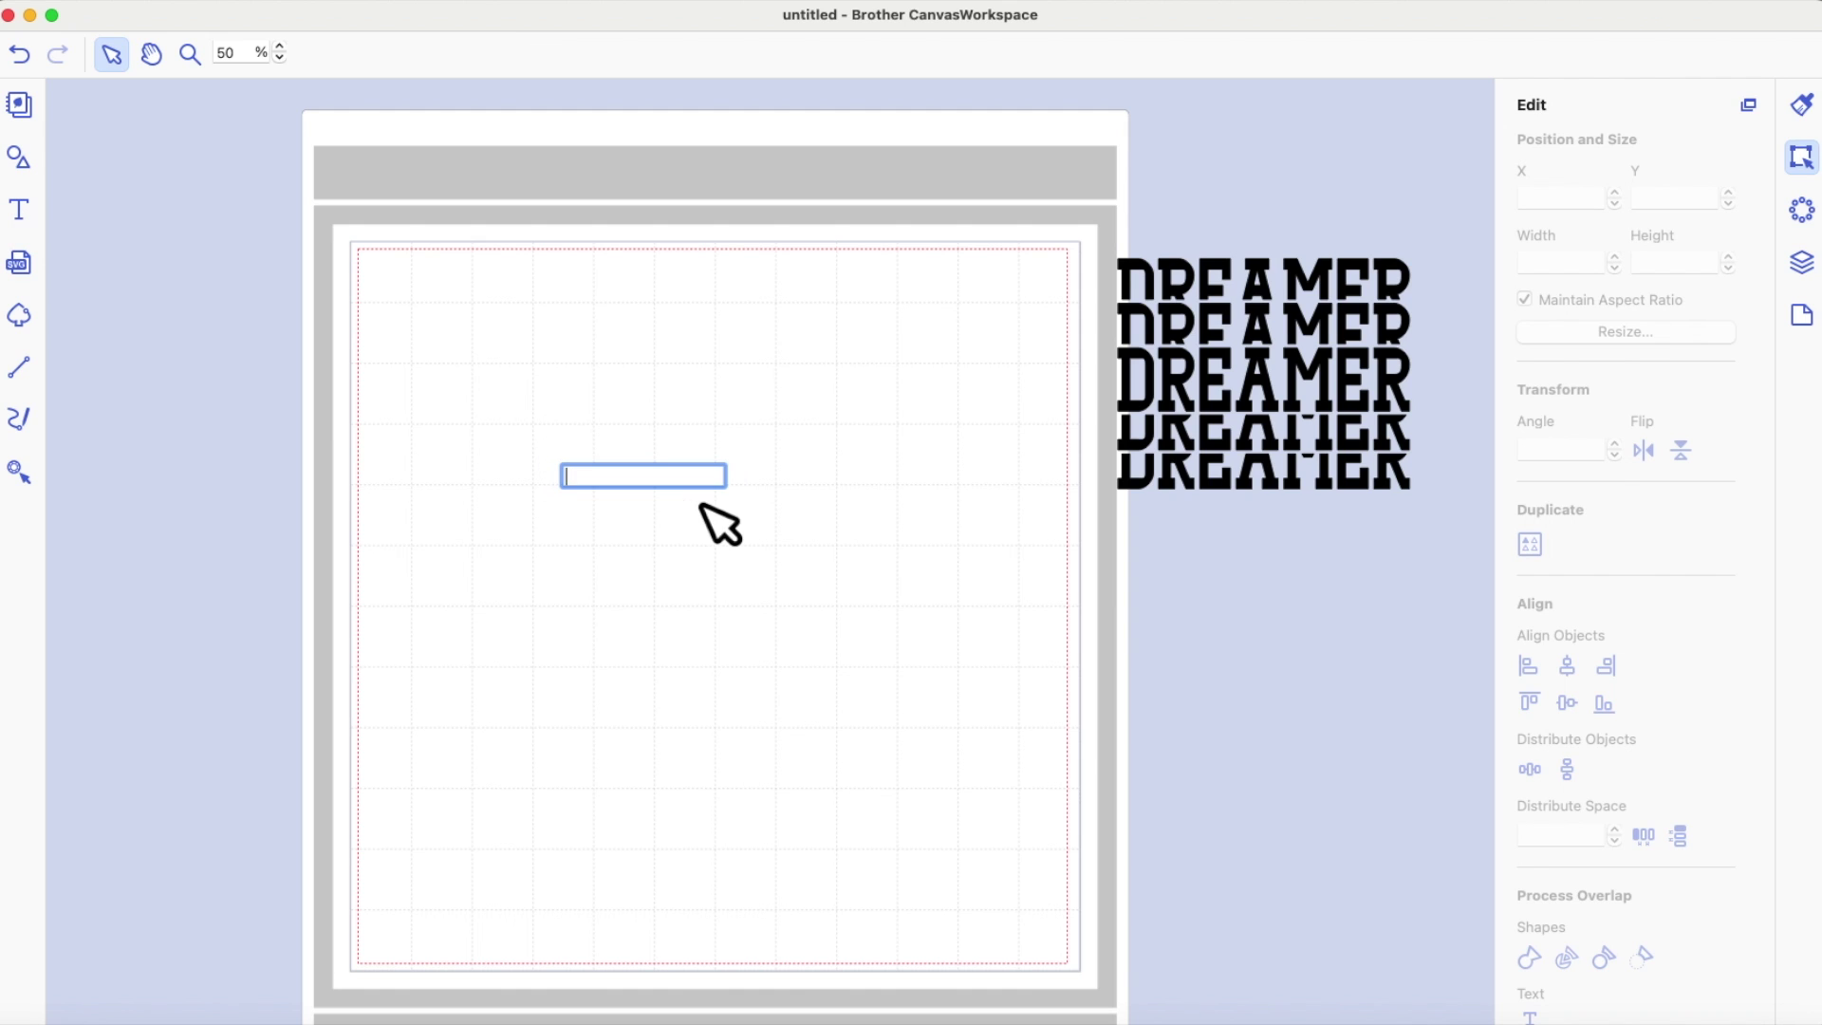
text(DREAMER)
key(Escape)
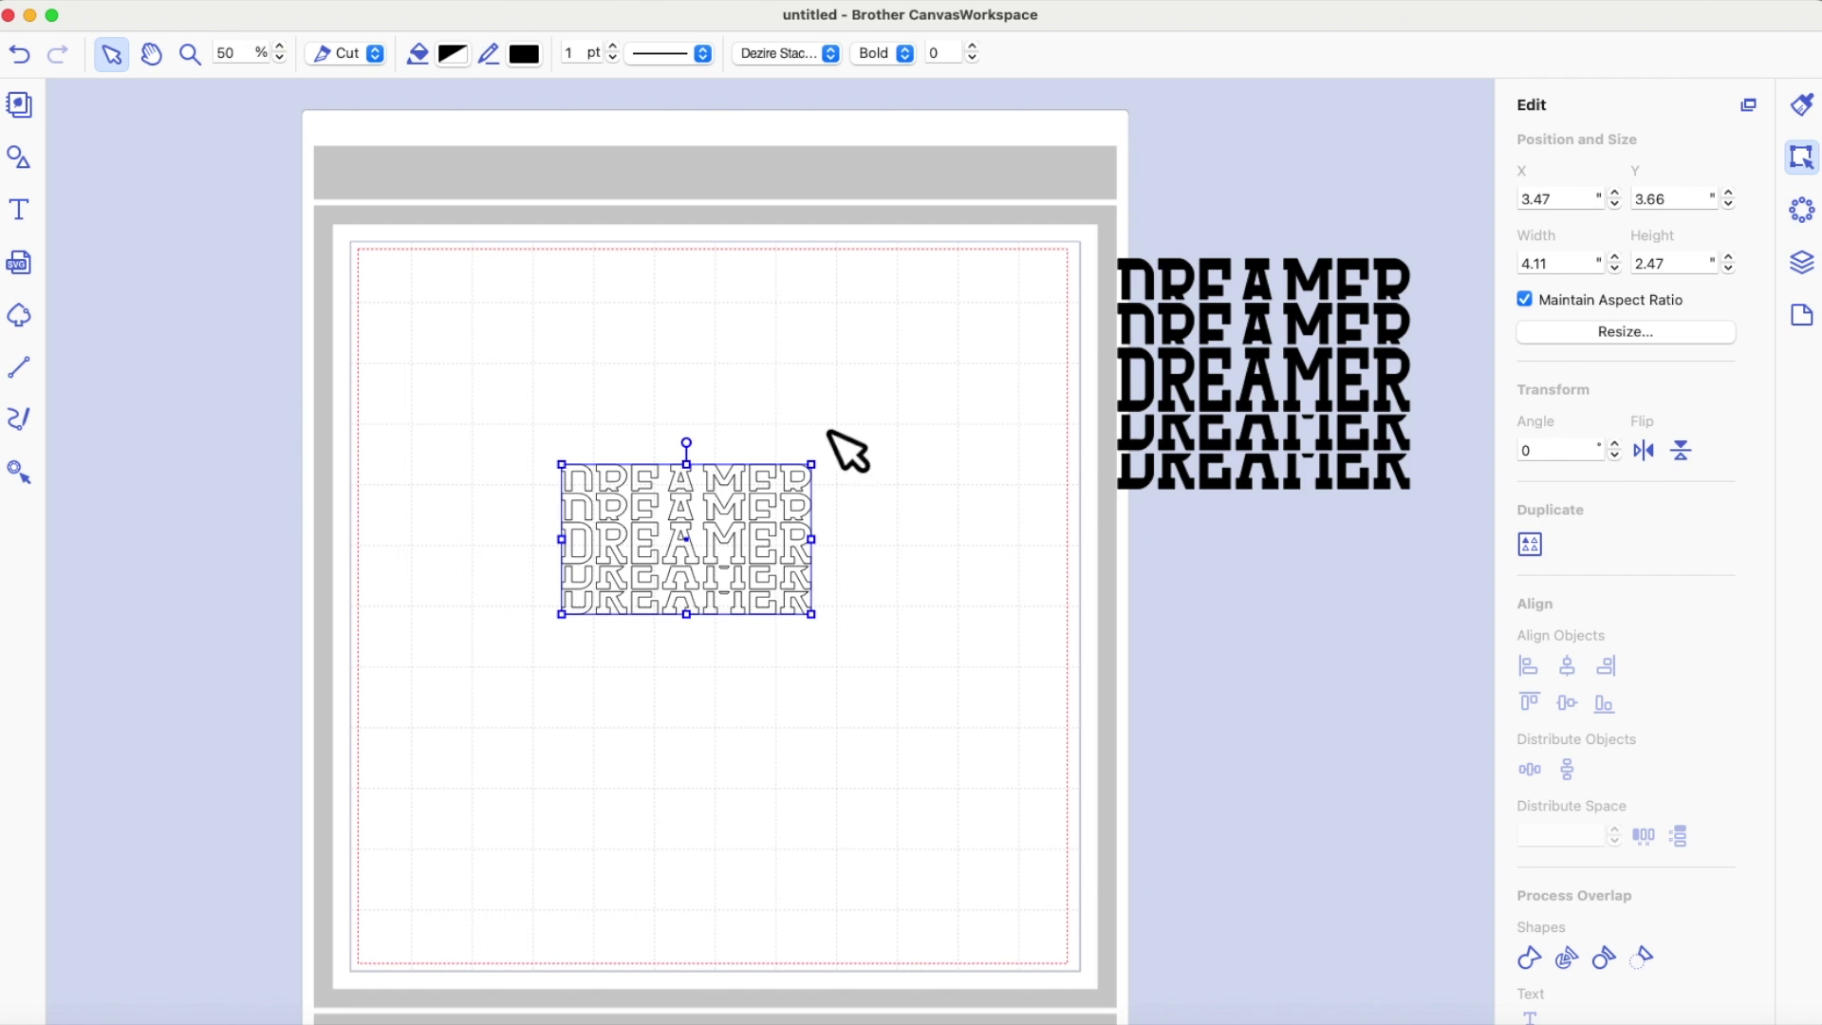
Step: Change the new DREAMER text's font to Ask Why
click(833, 55)
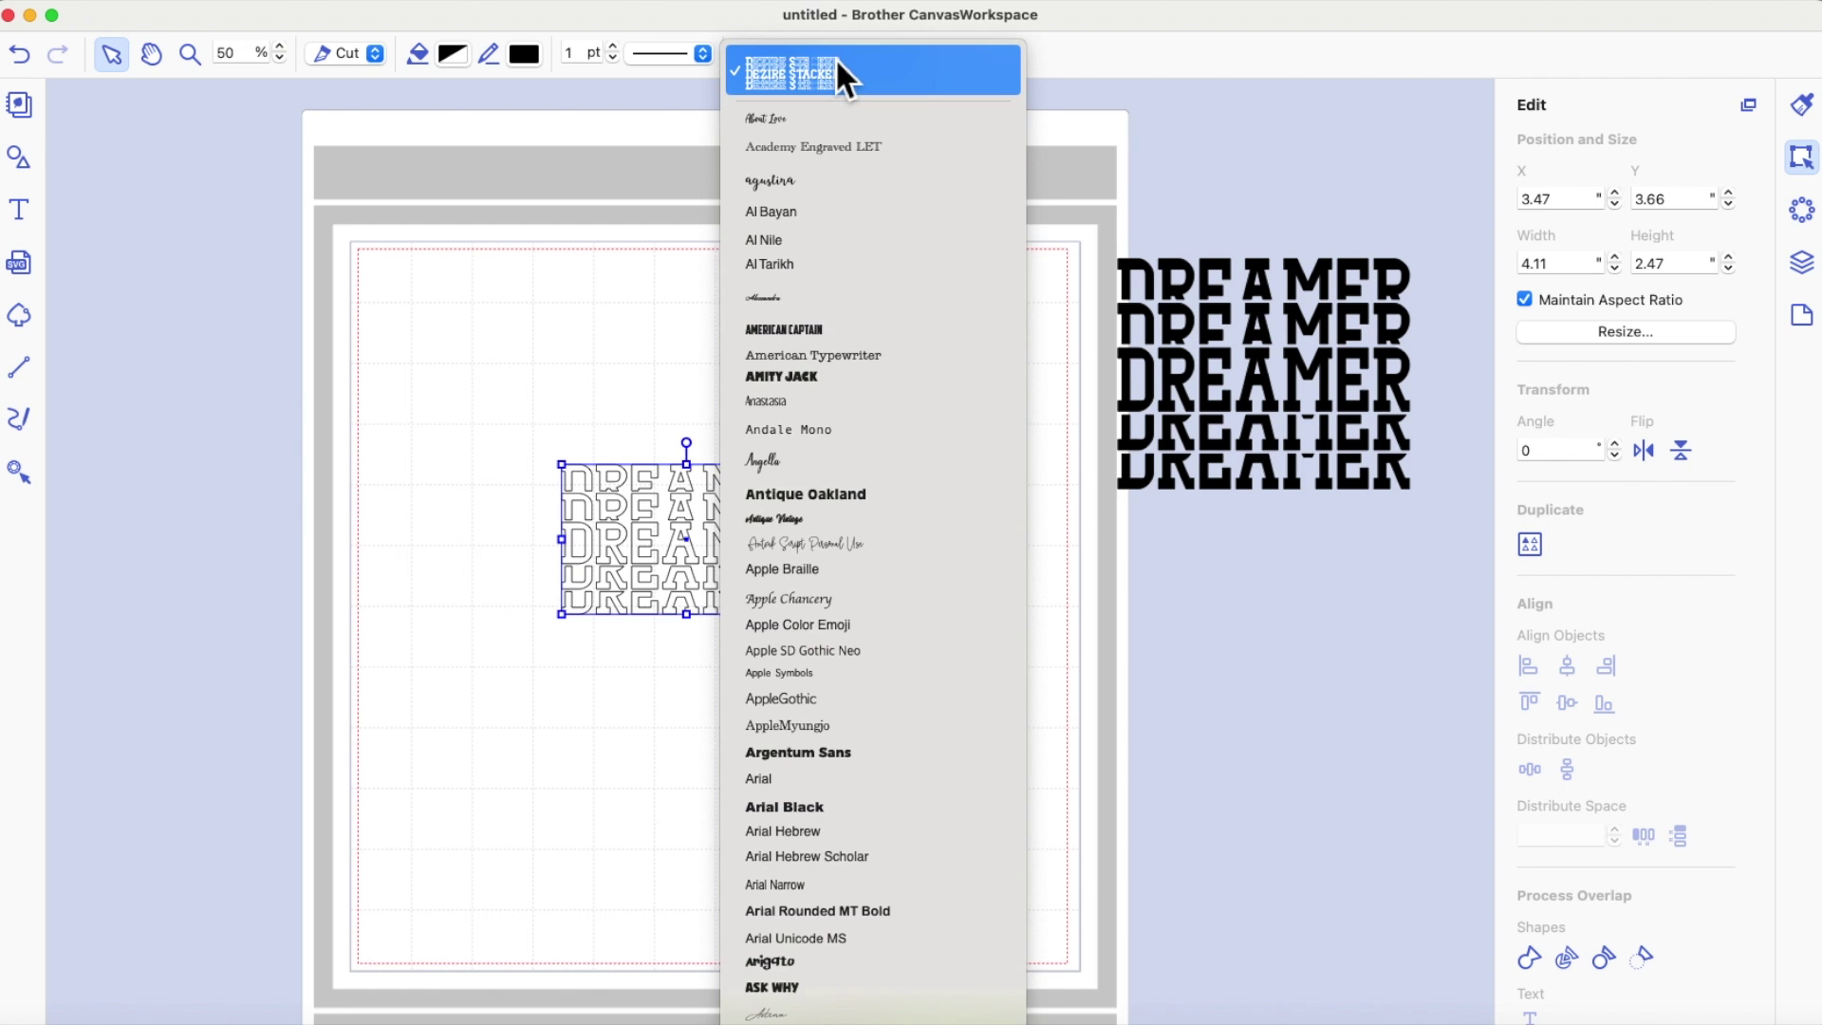
scroll(814, 365, down, 5)
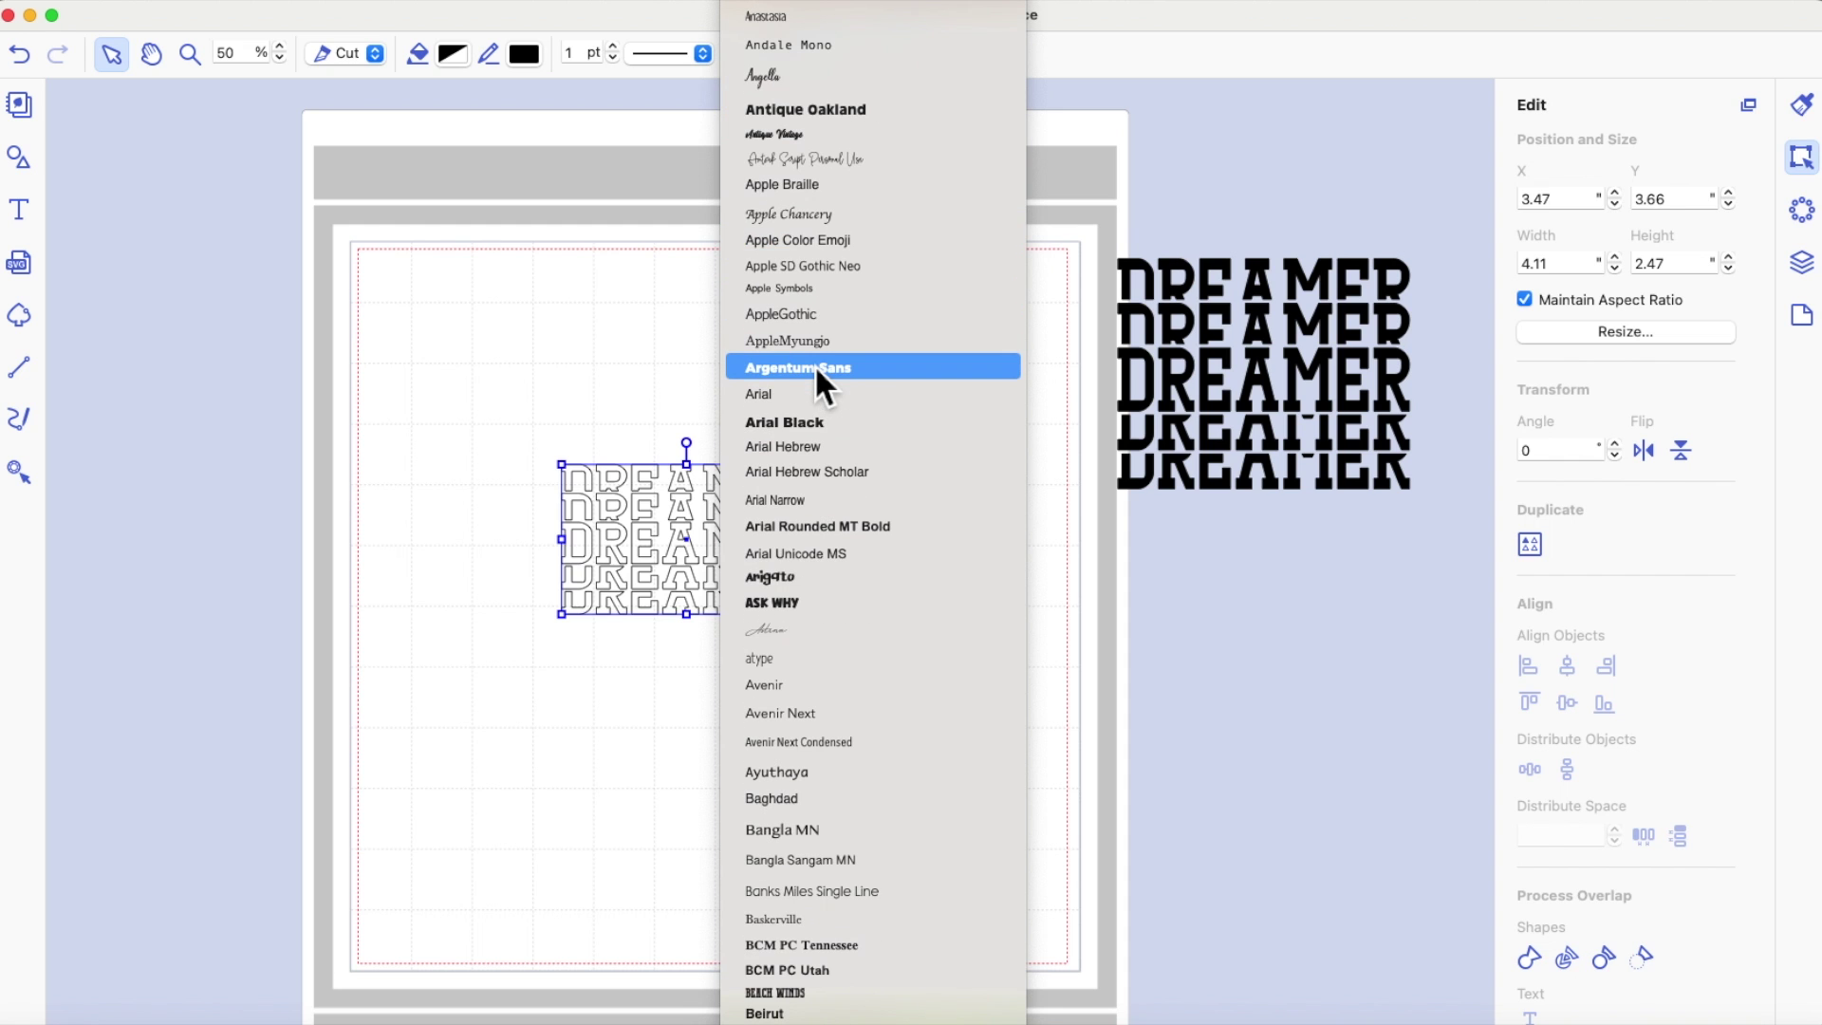
click(812, 604)
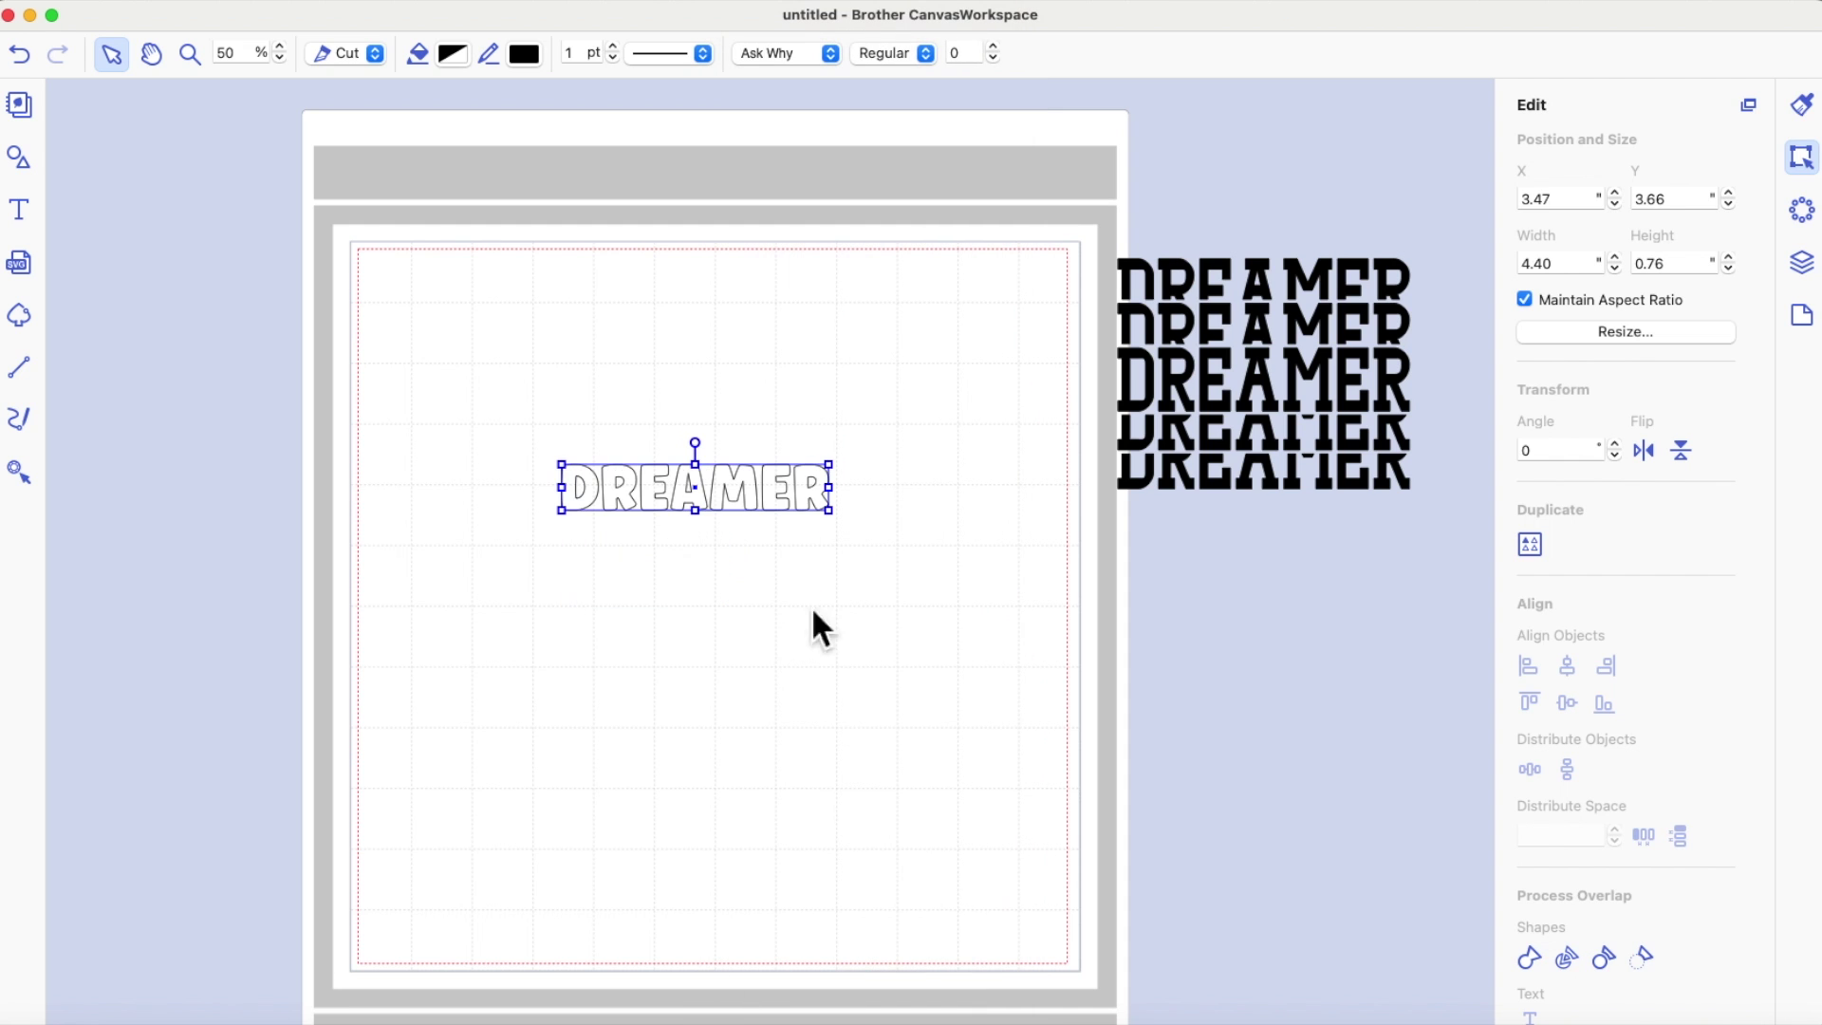
click(901, 547)
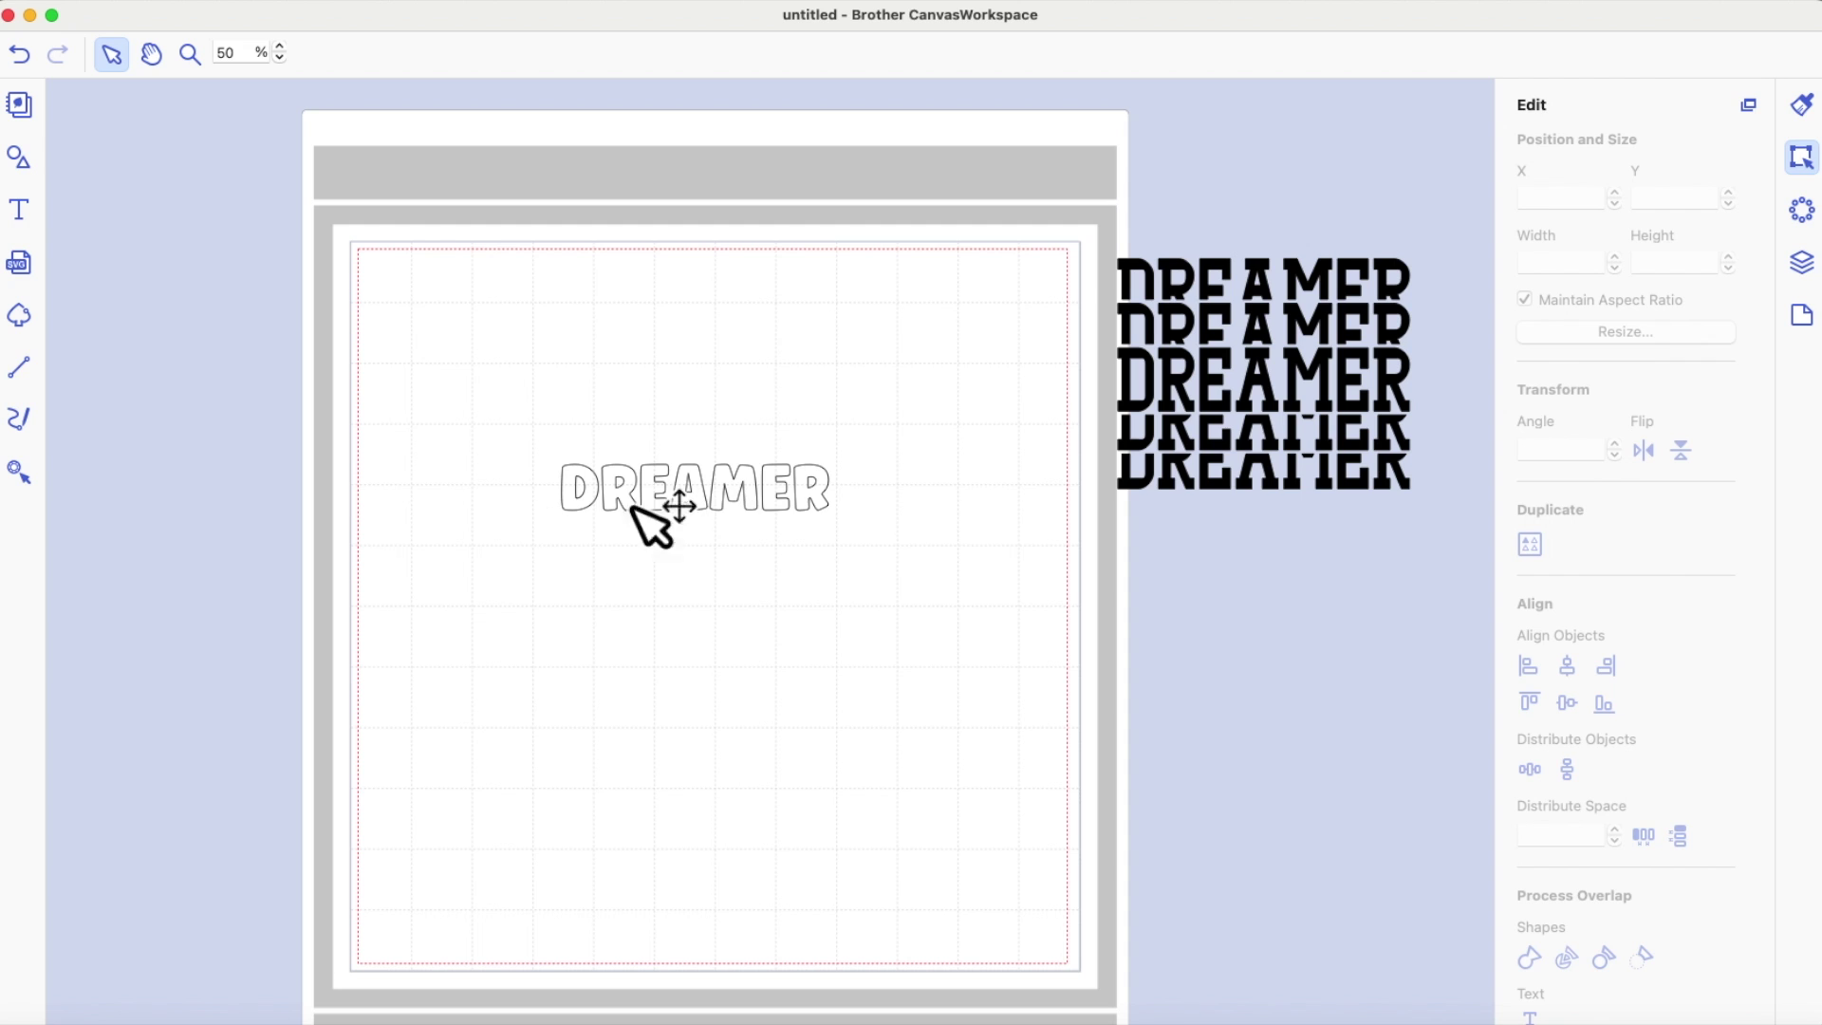
Step: Enlarge and vertically stretch the Ask Why text to about 6.64 by 1.79 inches, and move it towards the top of the mat
click(824, 511)
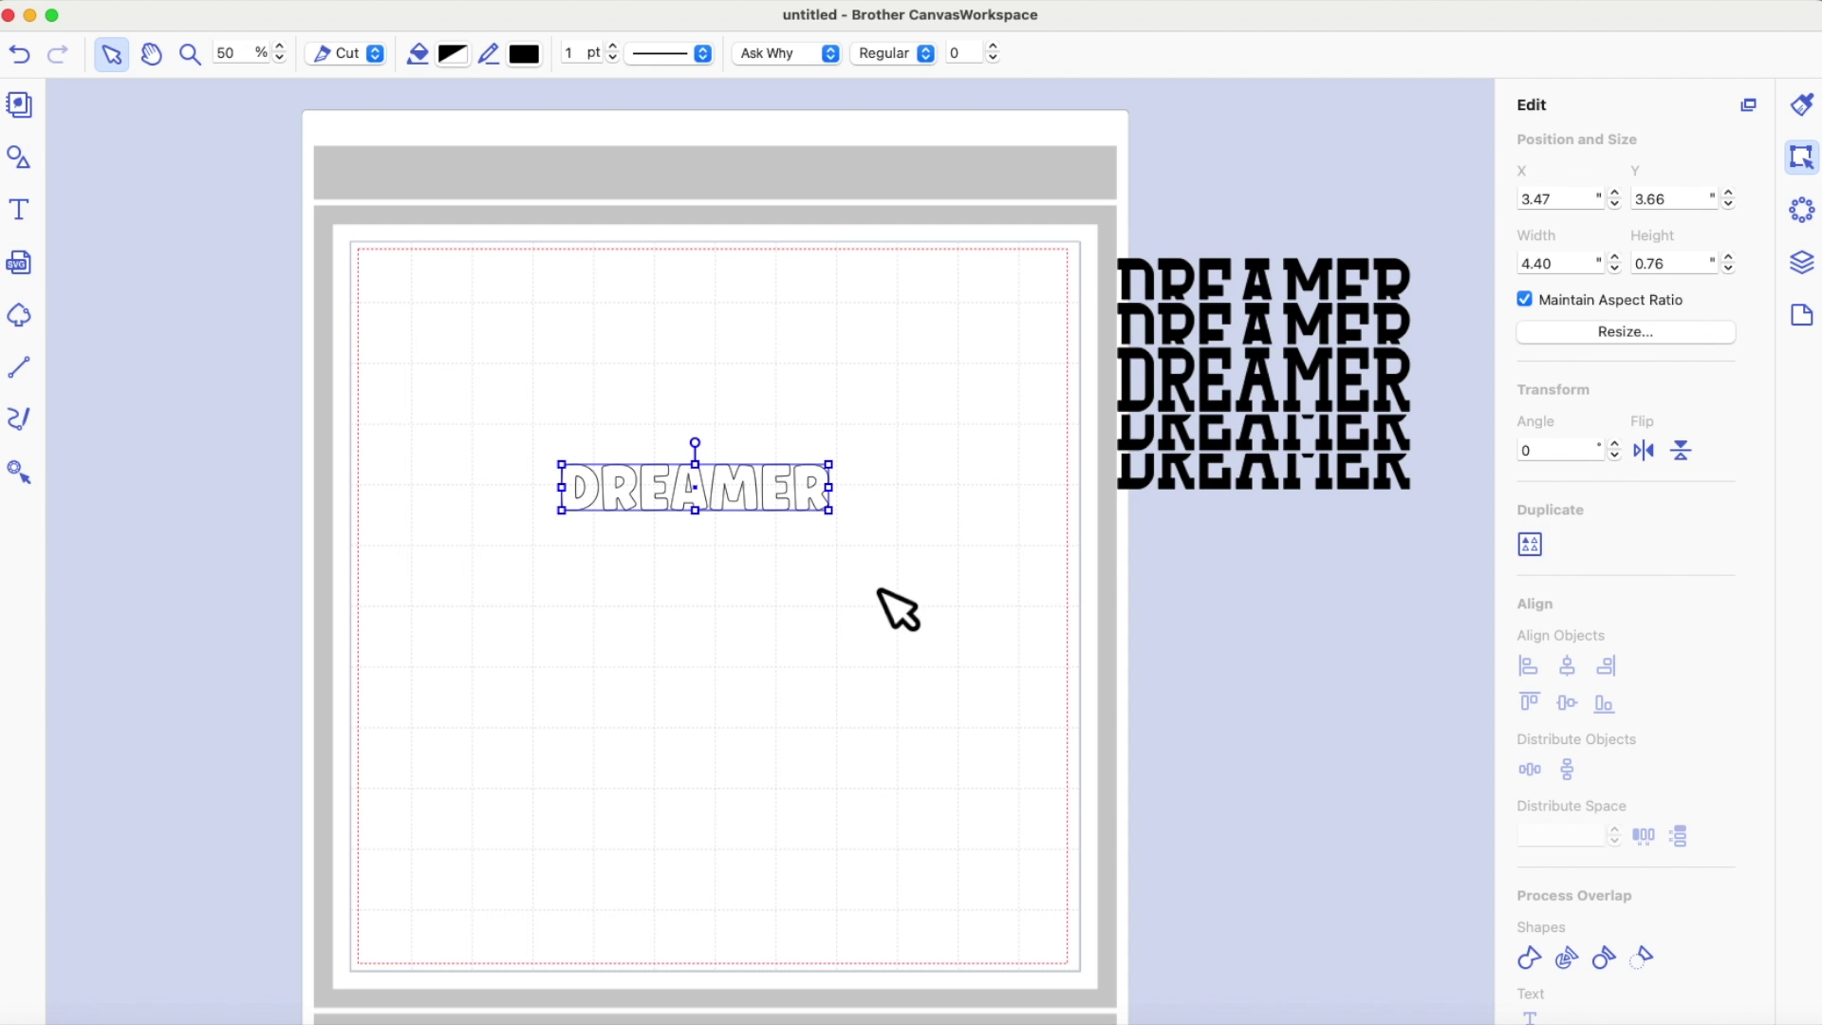
drag(856, 535, 987, 617)
drag(787, 563, 785, 608)
drag(859, 558, 778, 467)
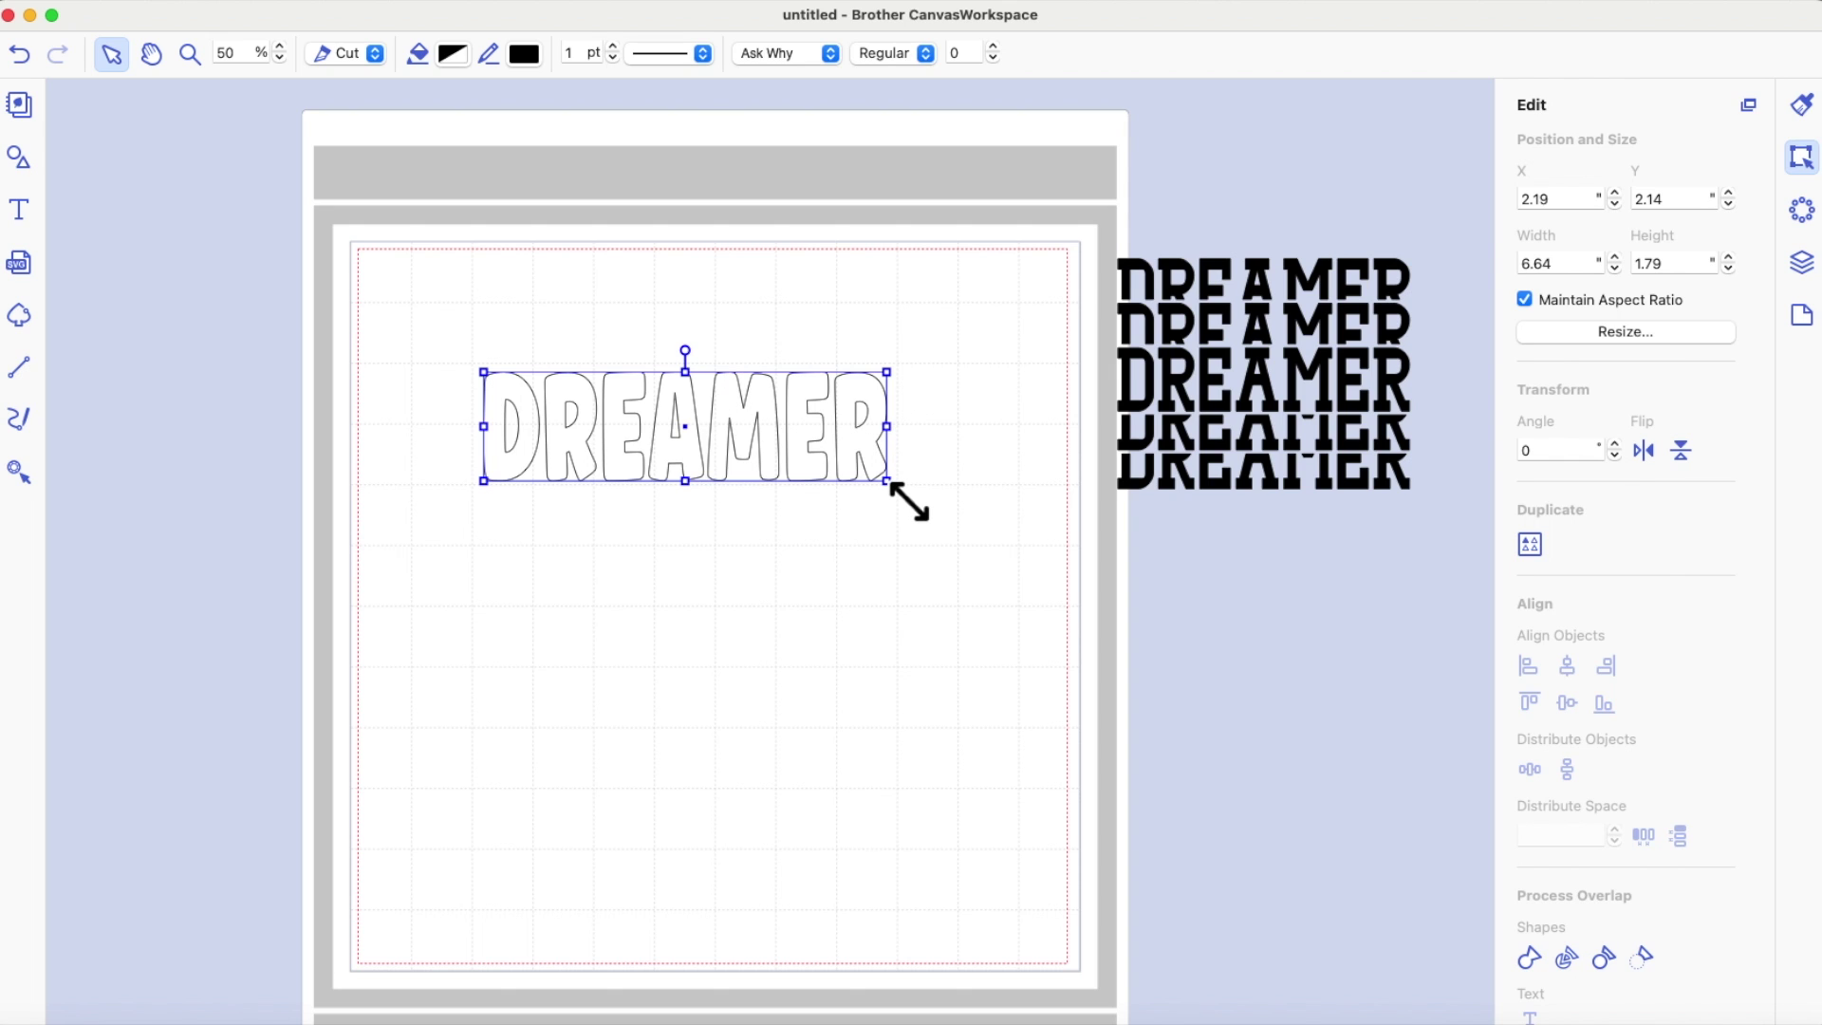
Step: Set the Ask Why text's width to 10 inches and move it back inside the cutting area
drag(1582, 265, 1472, 269)
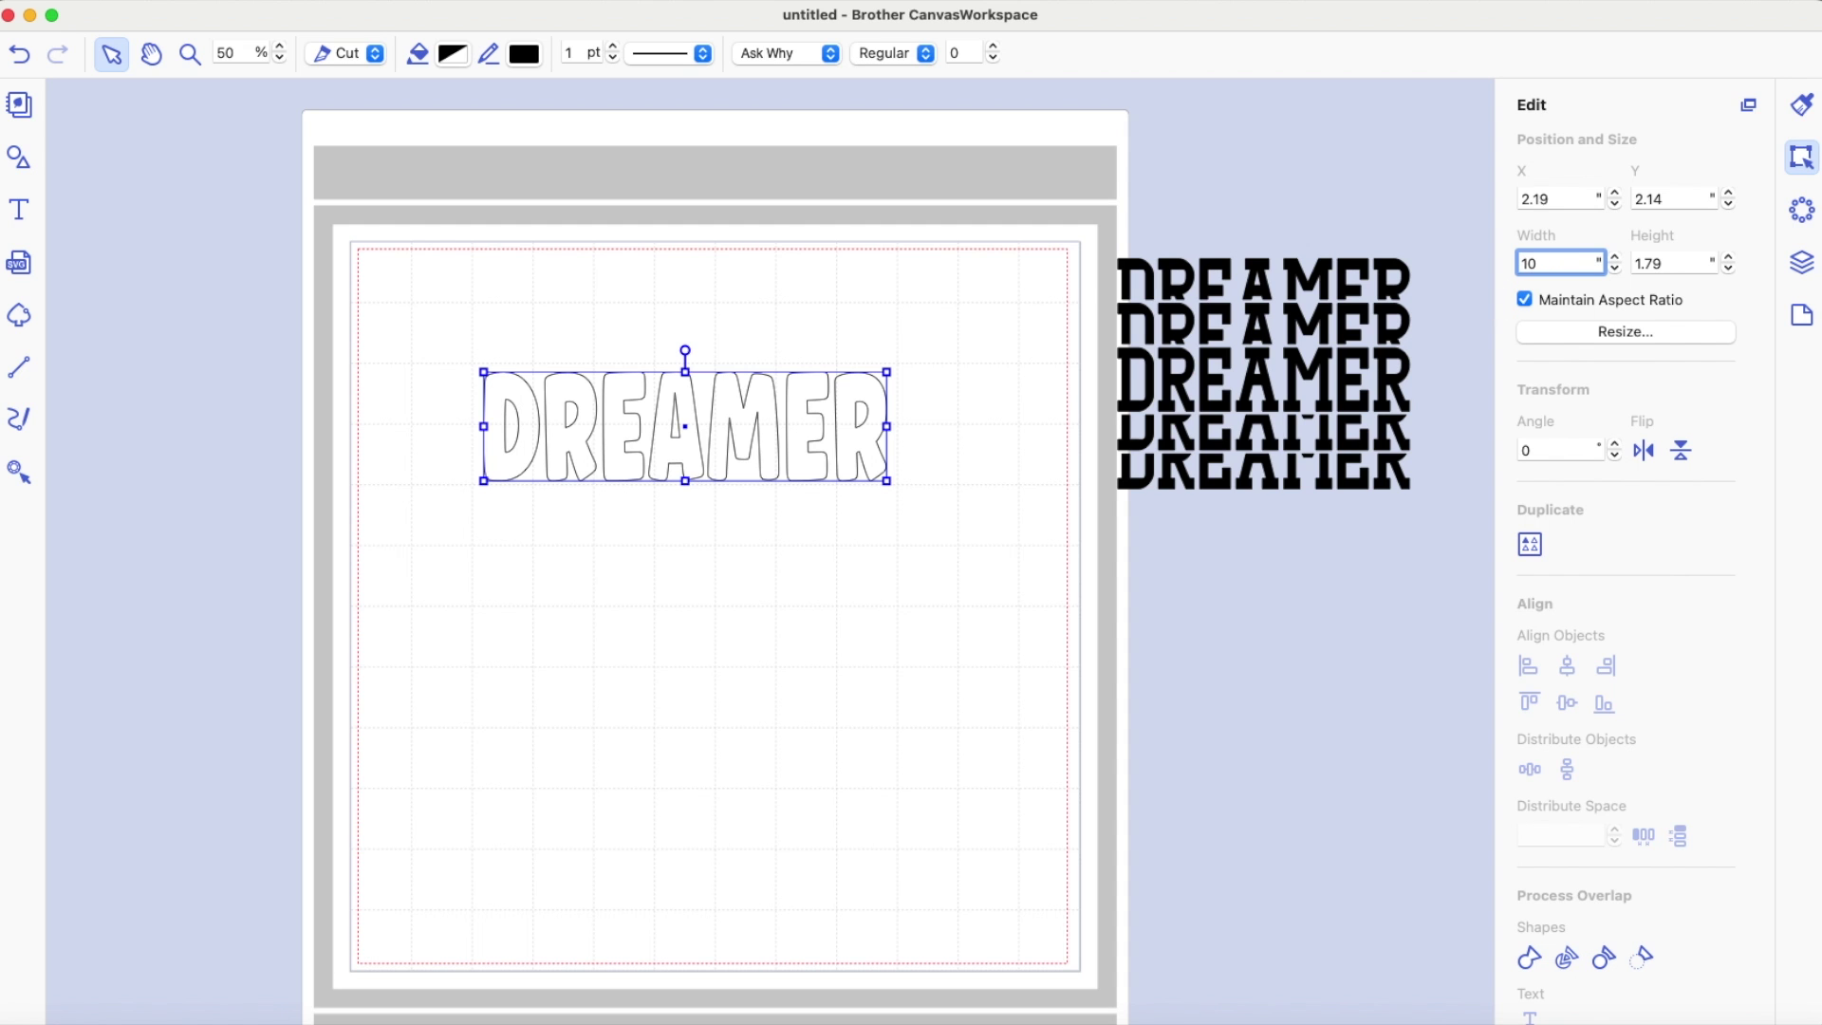
key(Return)
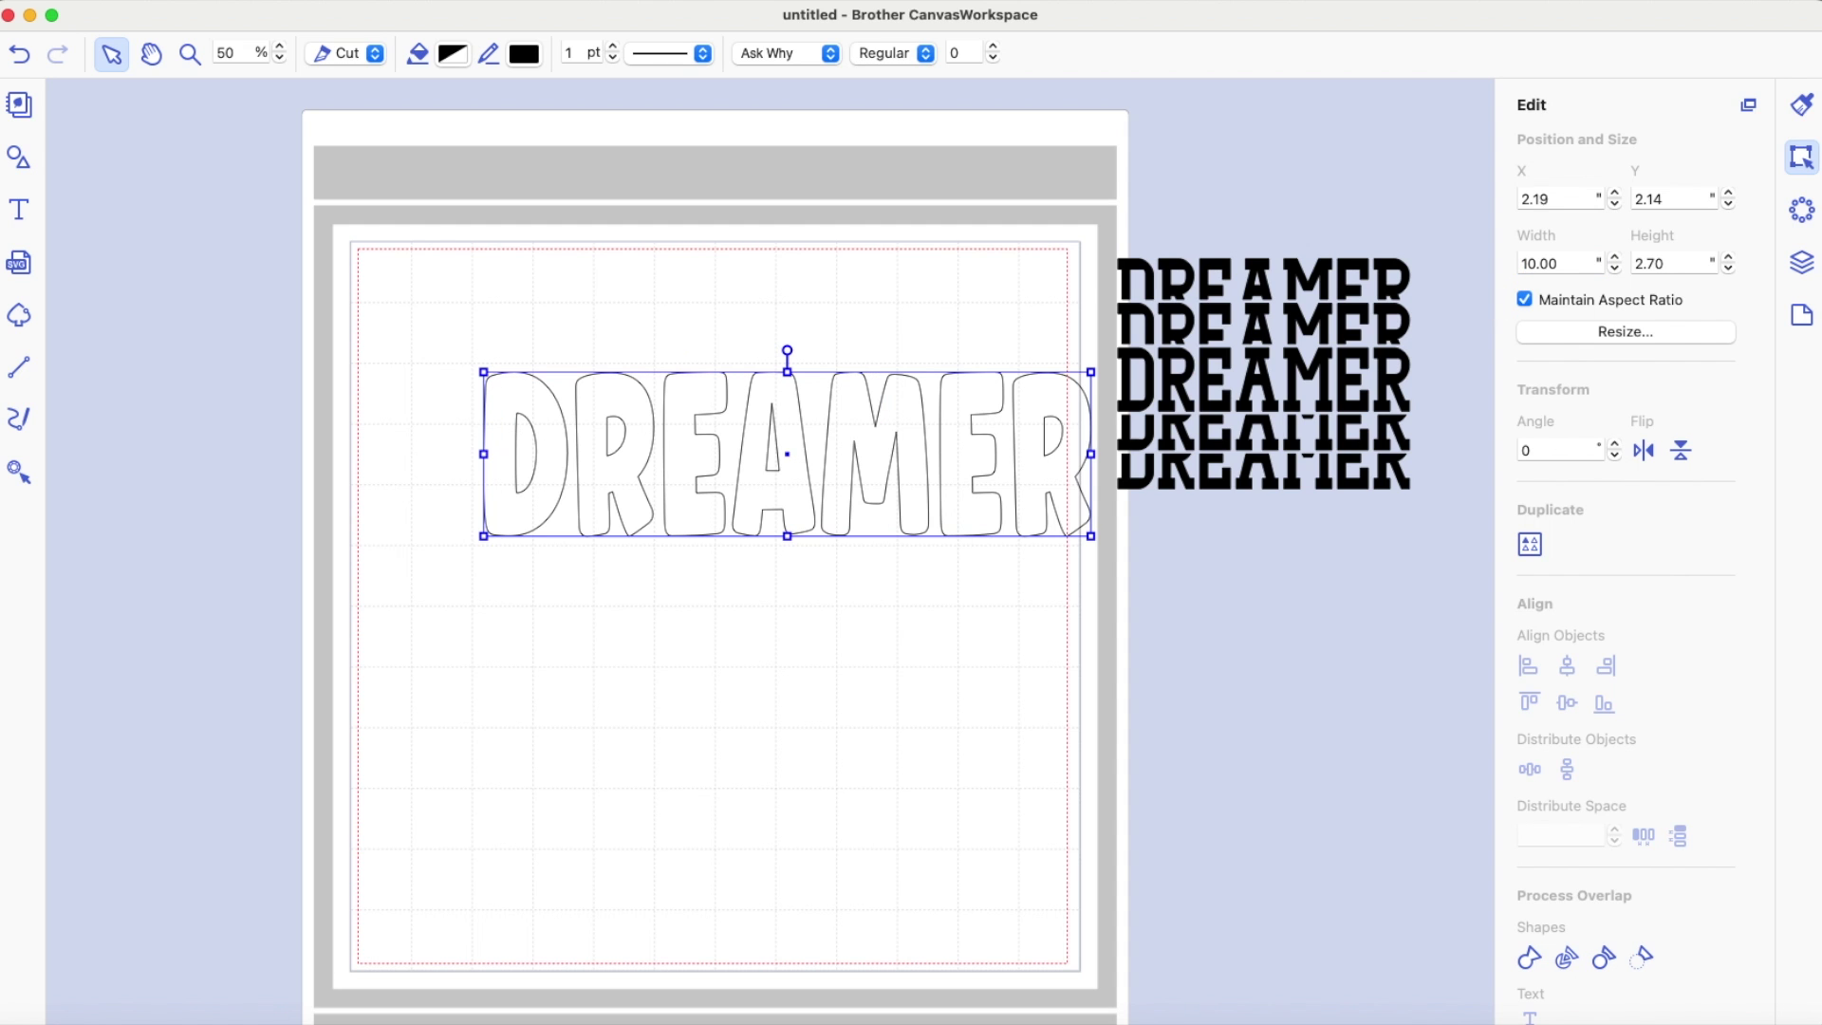
drag(1042, 500, 989, 441)
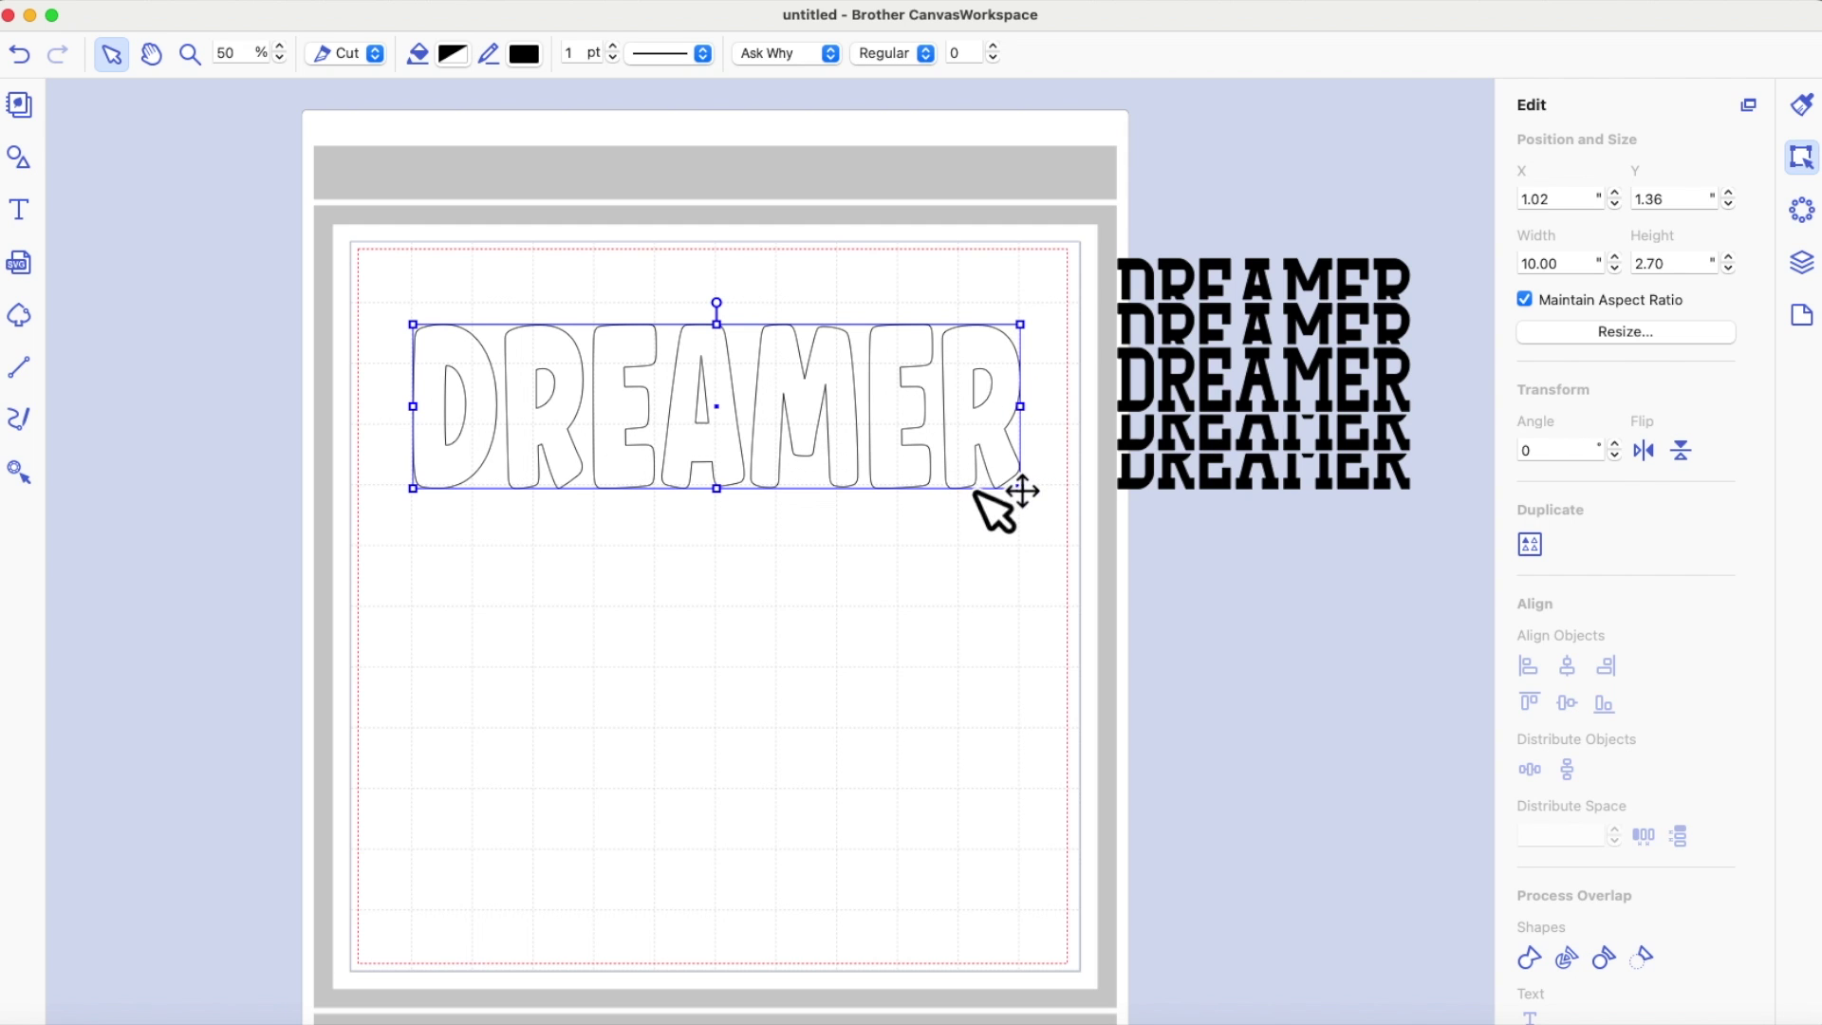
Step: Squash the text's height to about 2 inches and place it in the upper half of the mat
drag(716, 487, 722, 445)
drag(886, 415, 882, 474)
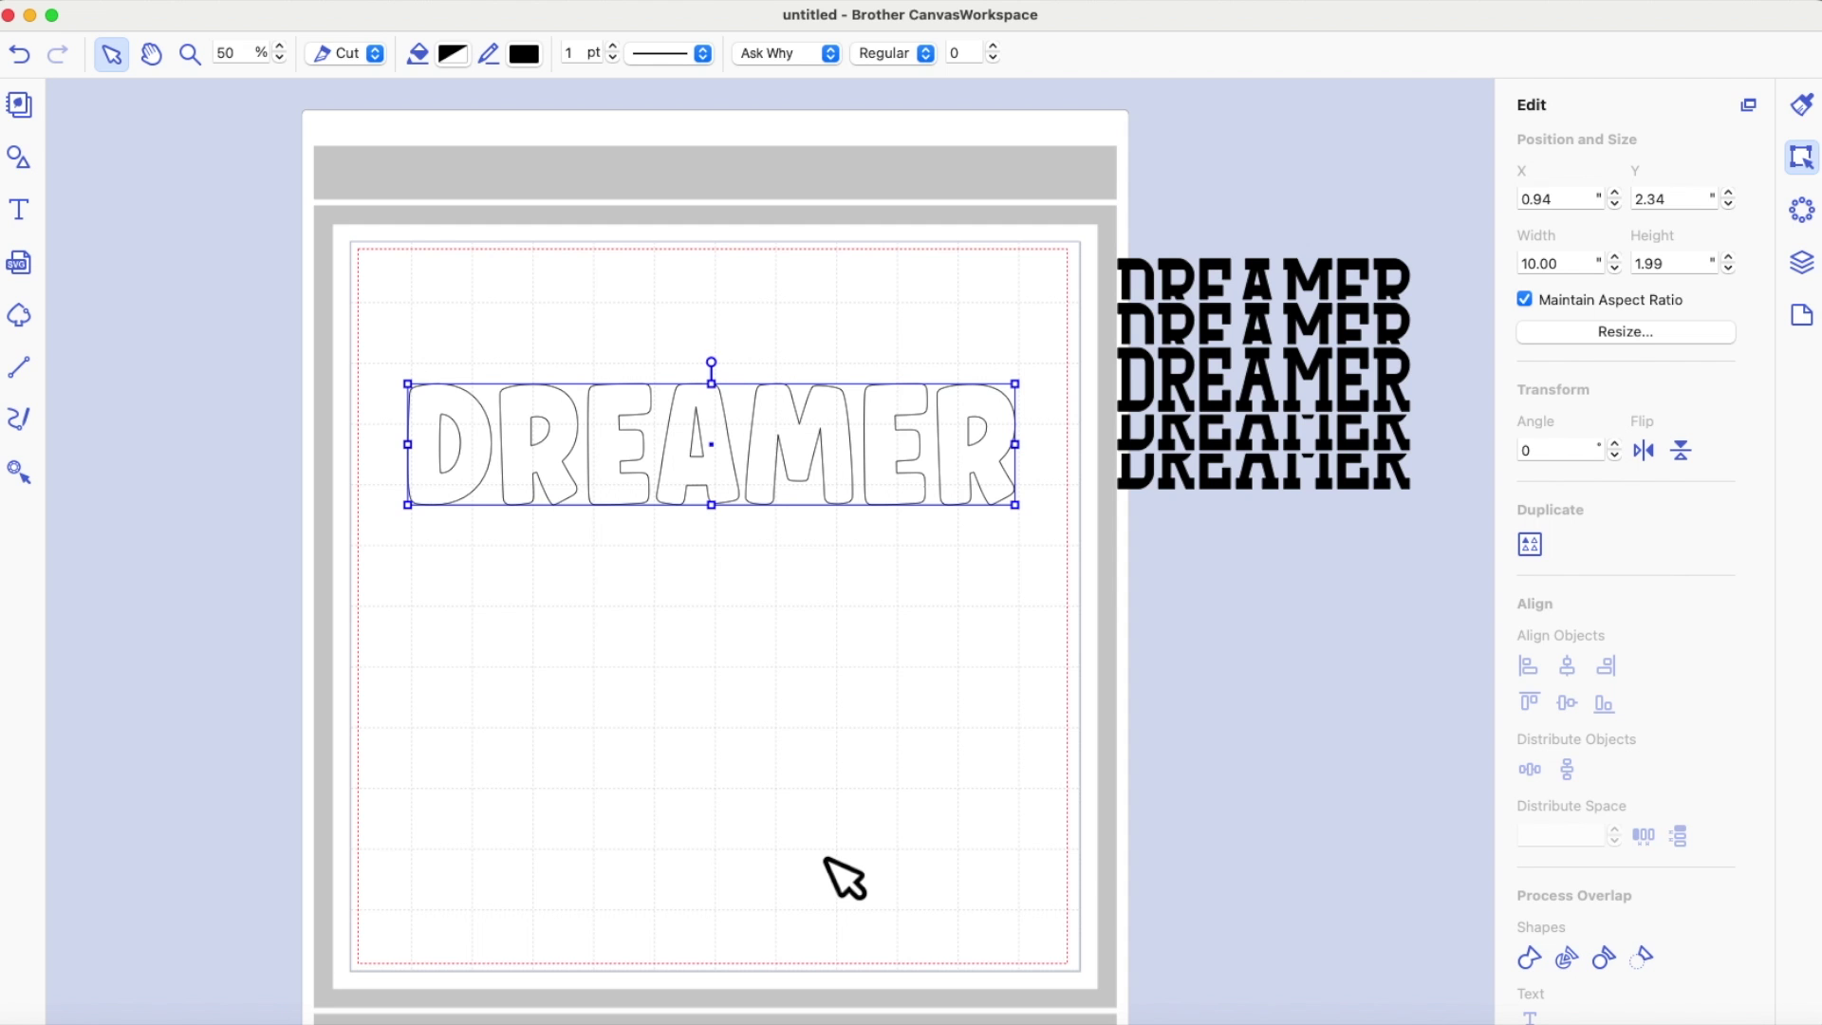
drag(896, 483, 892, 453)
Step: Duplicate the DREAMER text and place the copy directly below the original, in the lower half of the mat
right_click(887, 414)
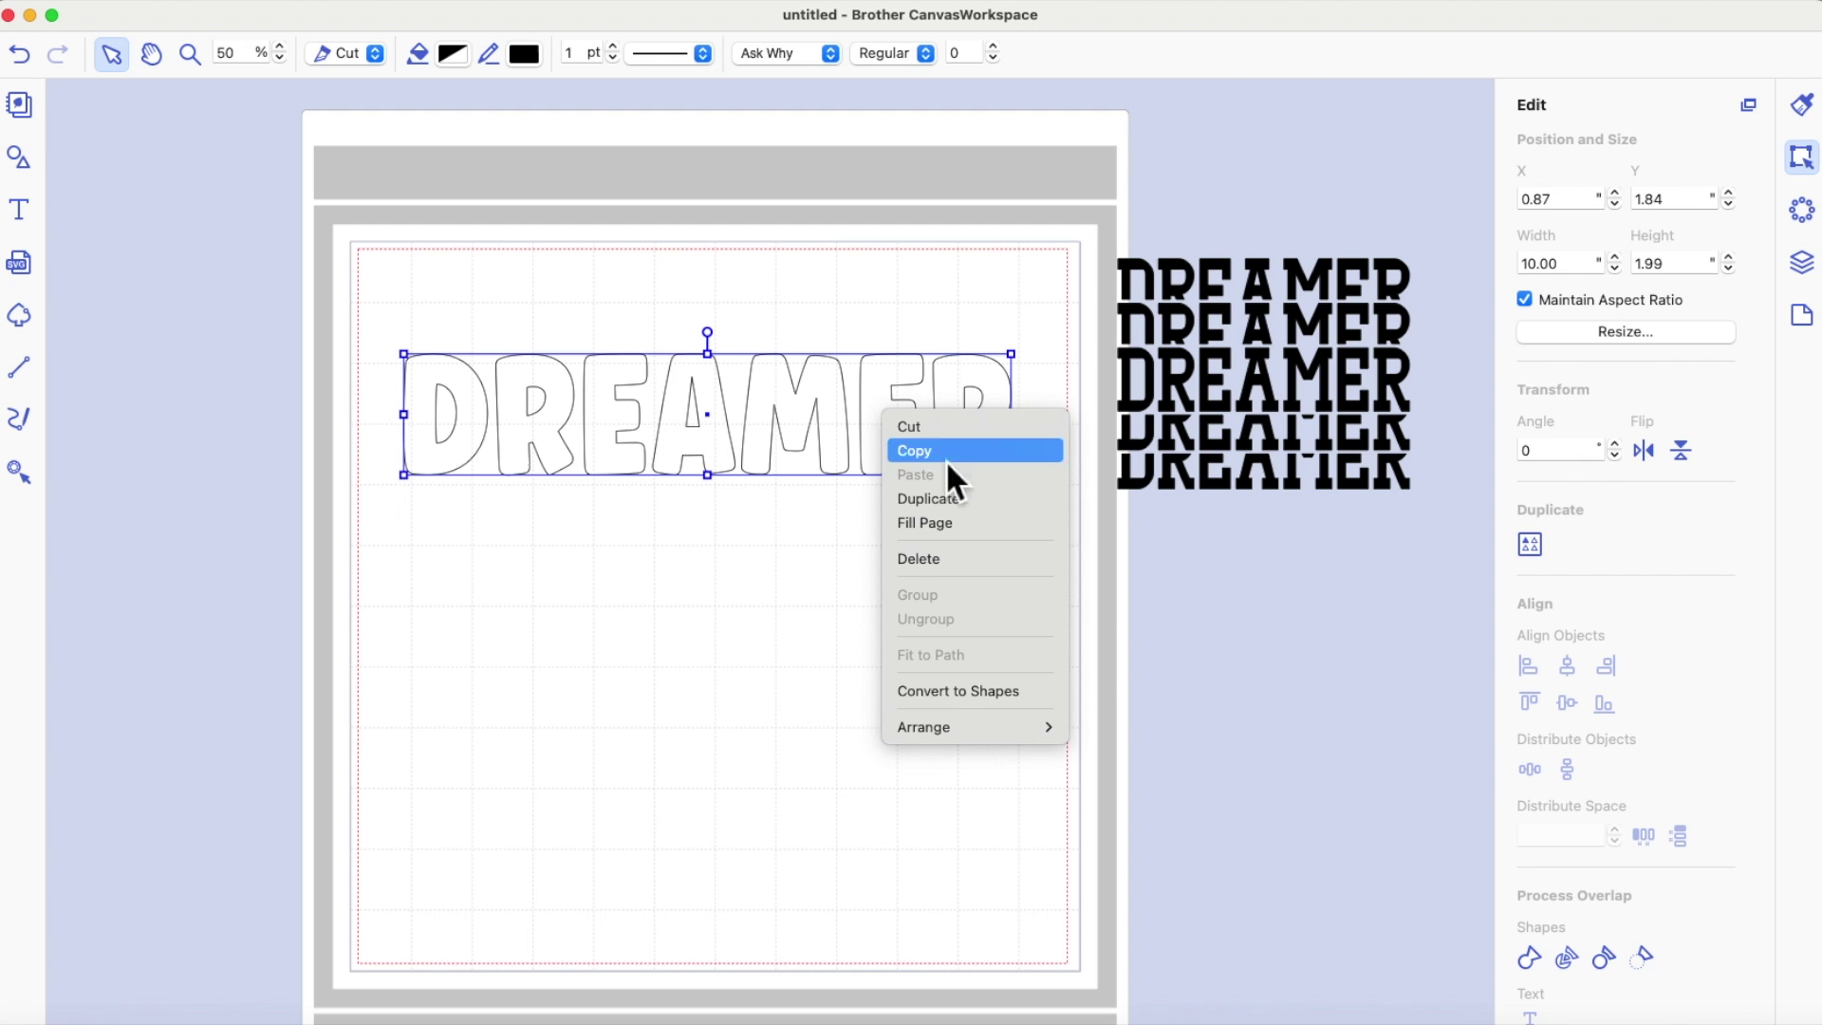
click(958, 500)
drag(907, 459, 895, 744)
click(1037, 746)
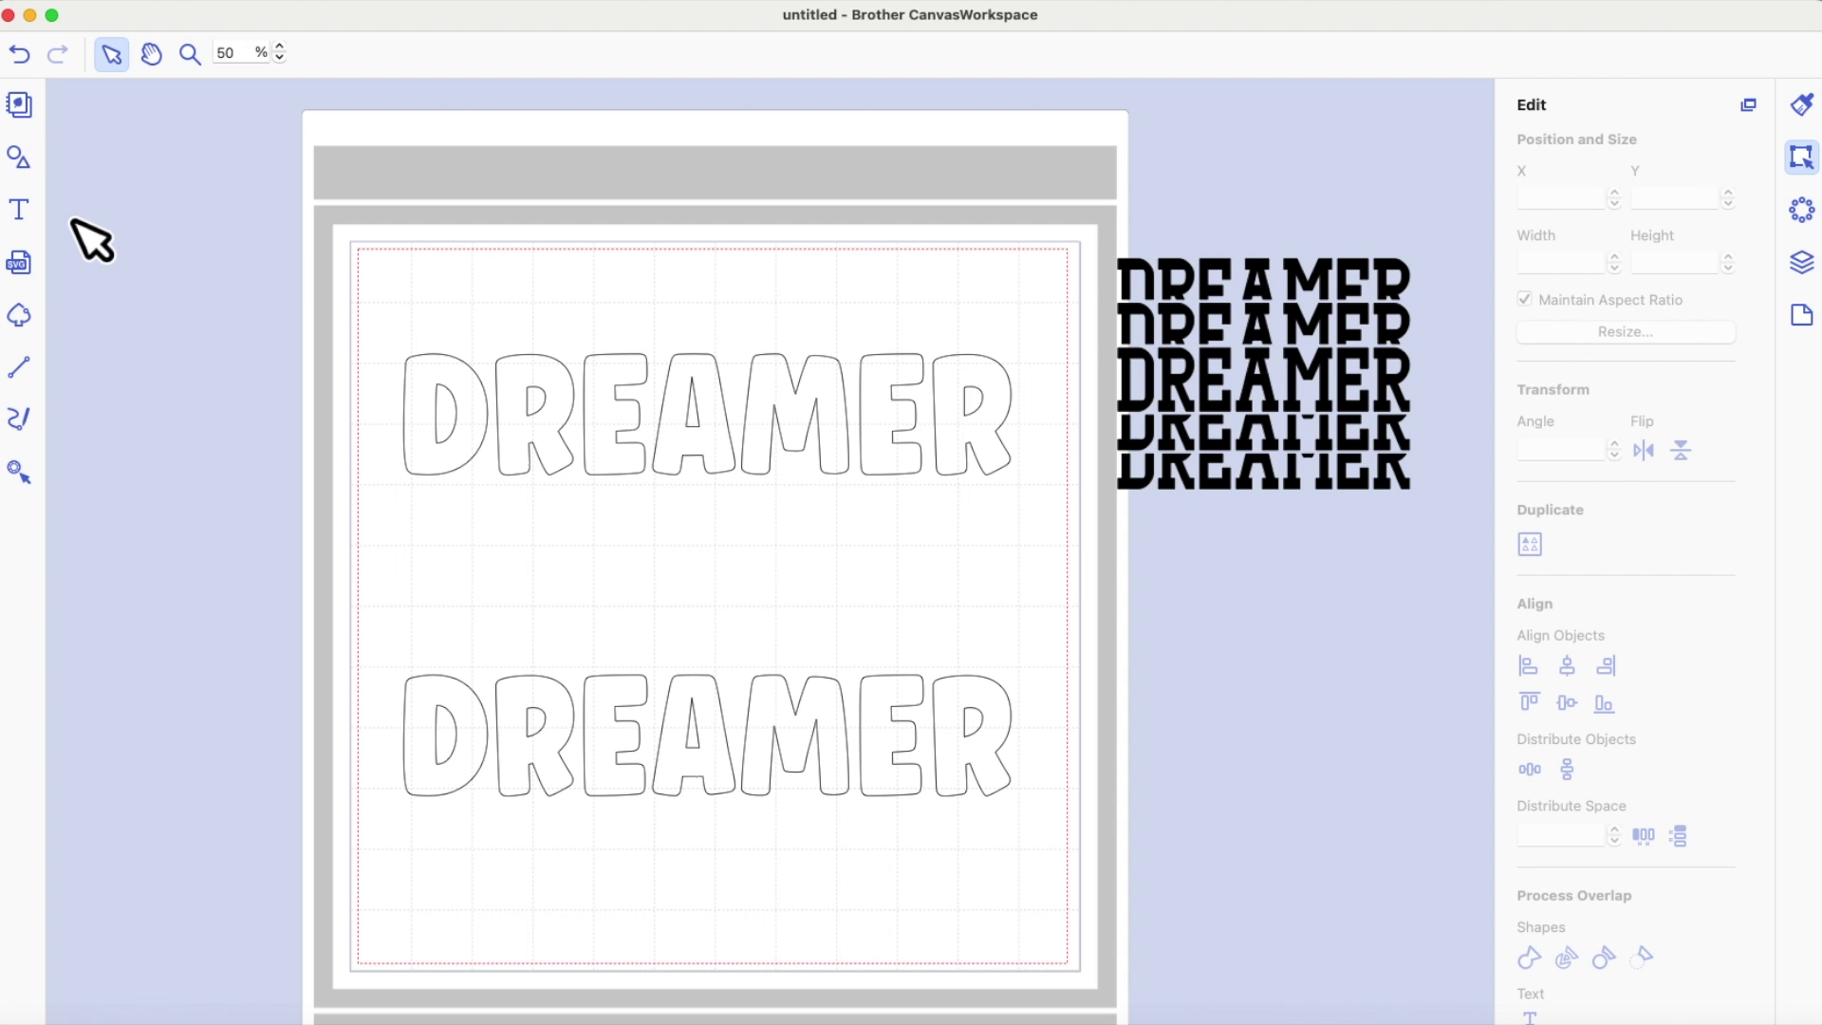
Step: Add a plain square of 3.94 inches and place it over the lower half of the bottom word's first letters
click(19, 161)
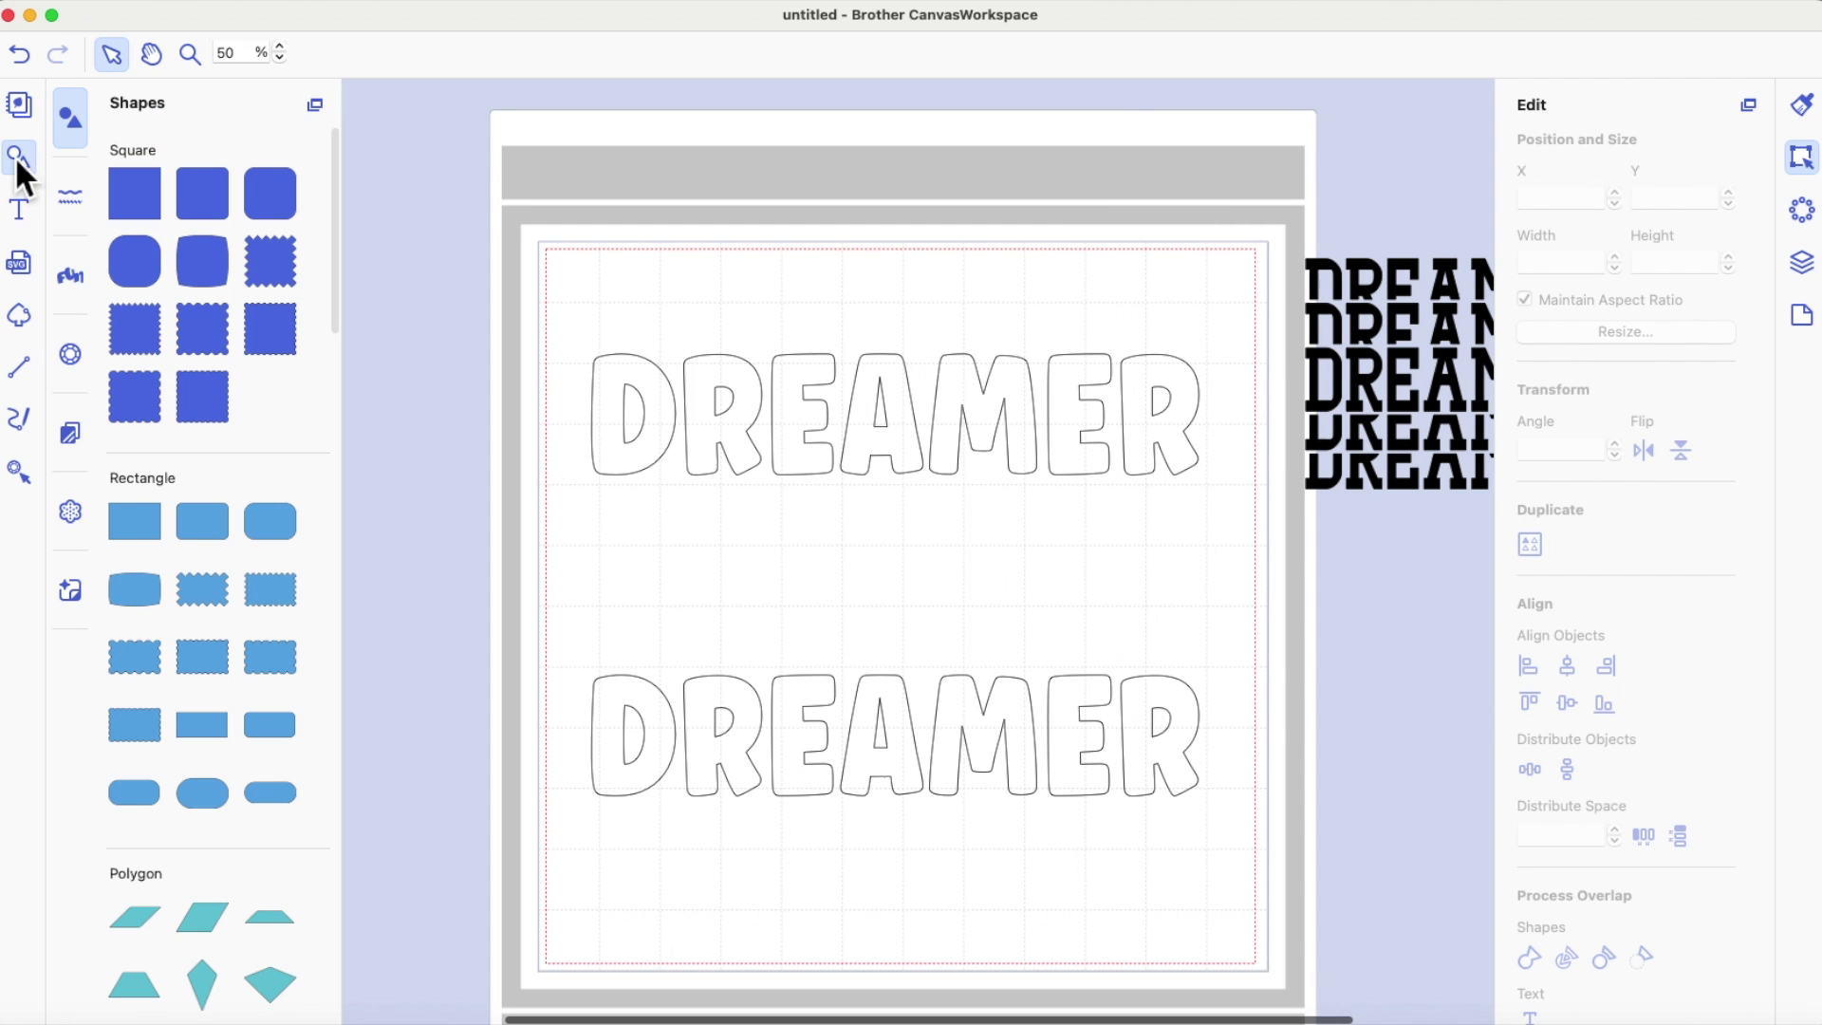
click(142, 196)
drag(656, 300, 657, 786)
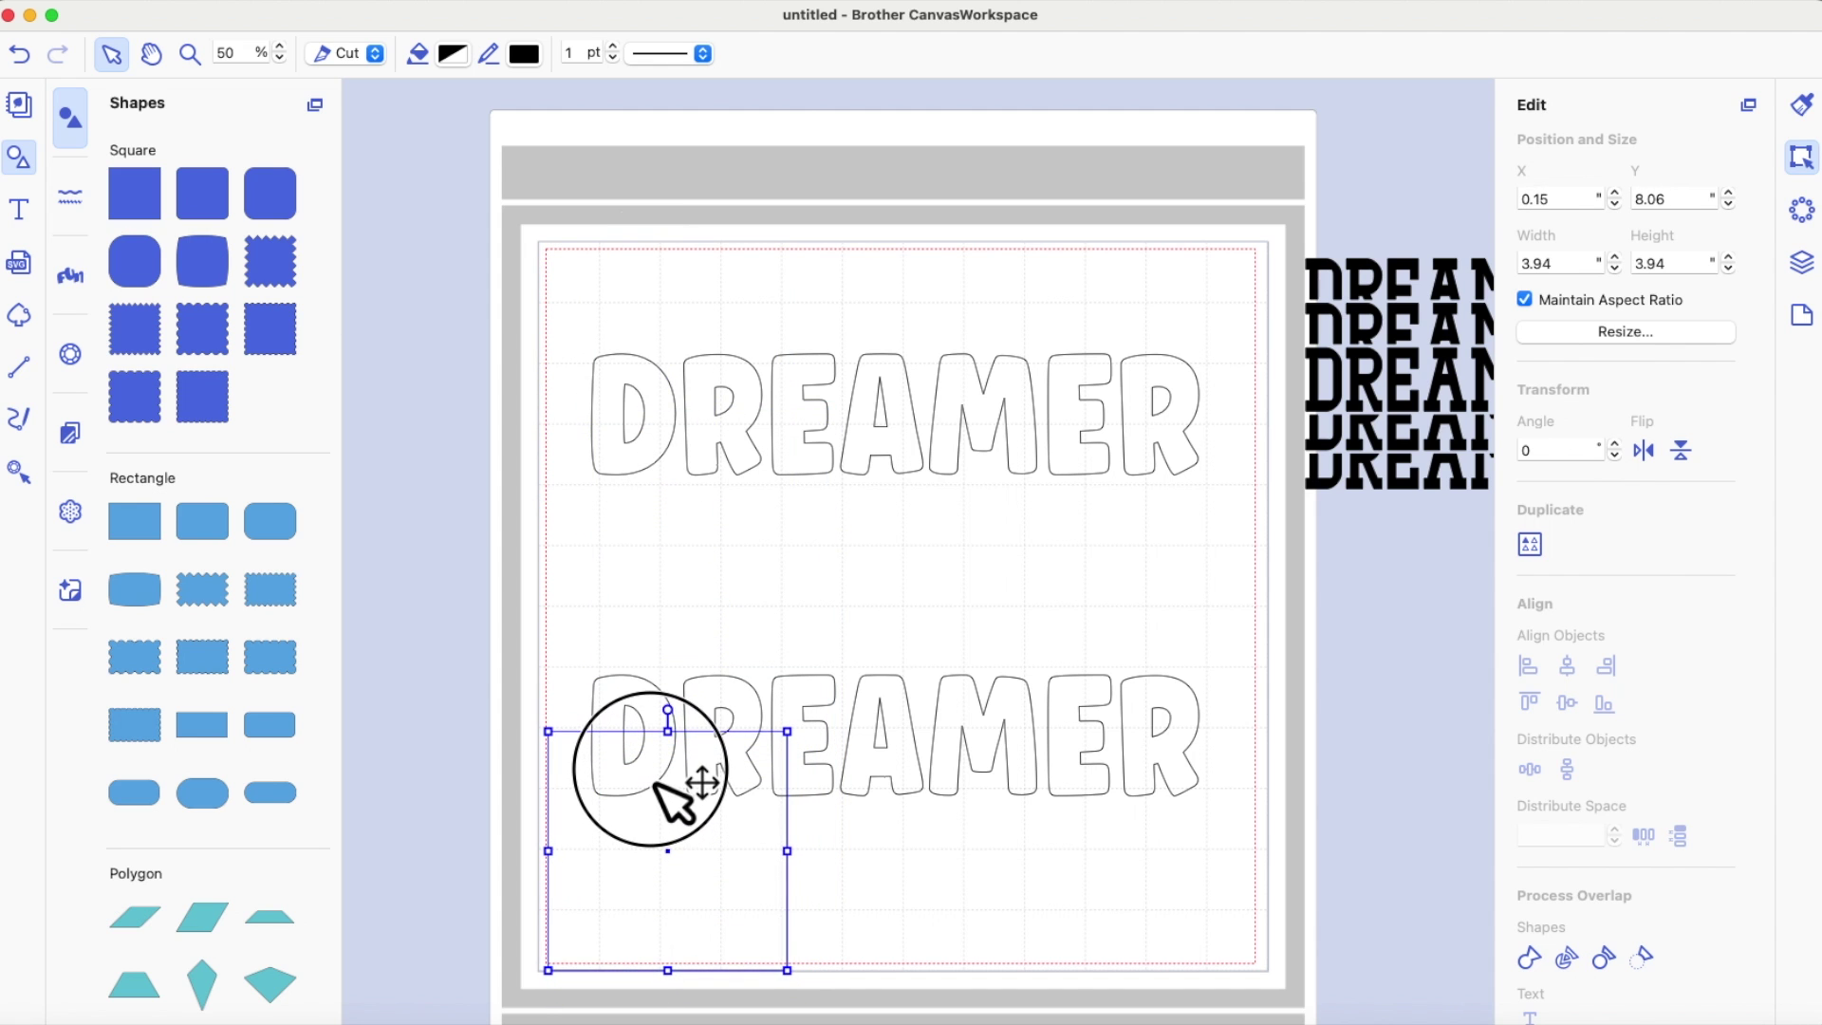
Step: Reshape the square into a thin black-filled bar, 11.42 inches wide and 0.04 inches high, across the middle of the bottom word
drag(788, 853, 1242, 861)
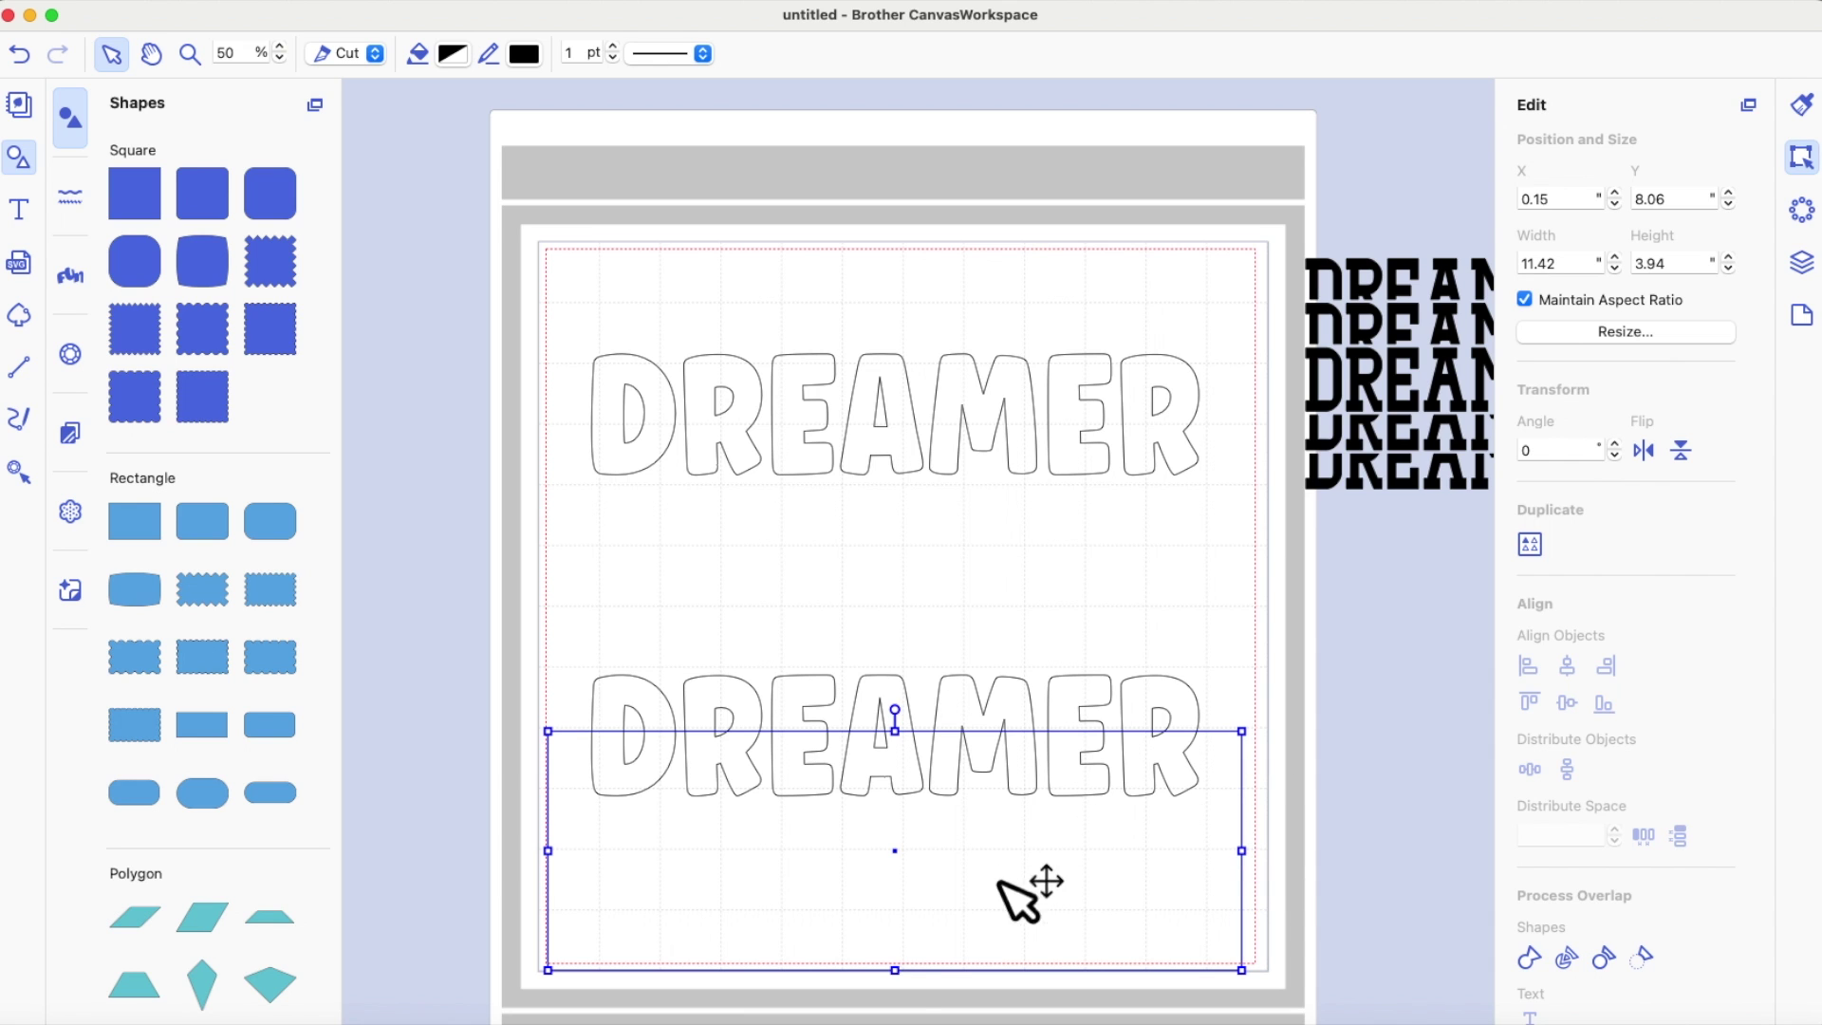
drag(916, 991, 952, 765)
mouse_move(1229, 745)
mouse_down()
mouse_move(1246, 856)
mouse_move(1235, 759)
mouse_up()
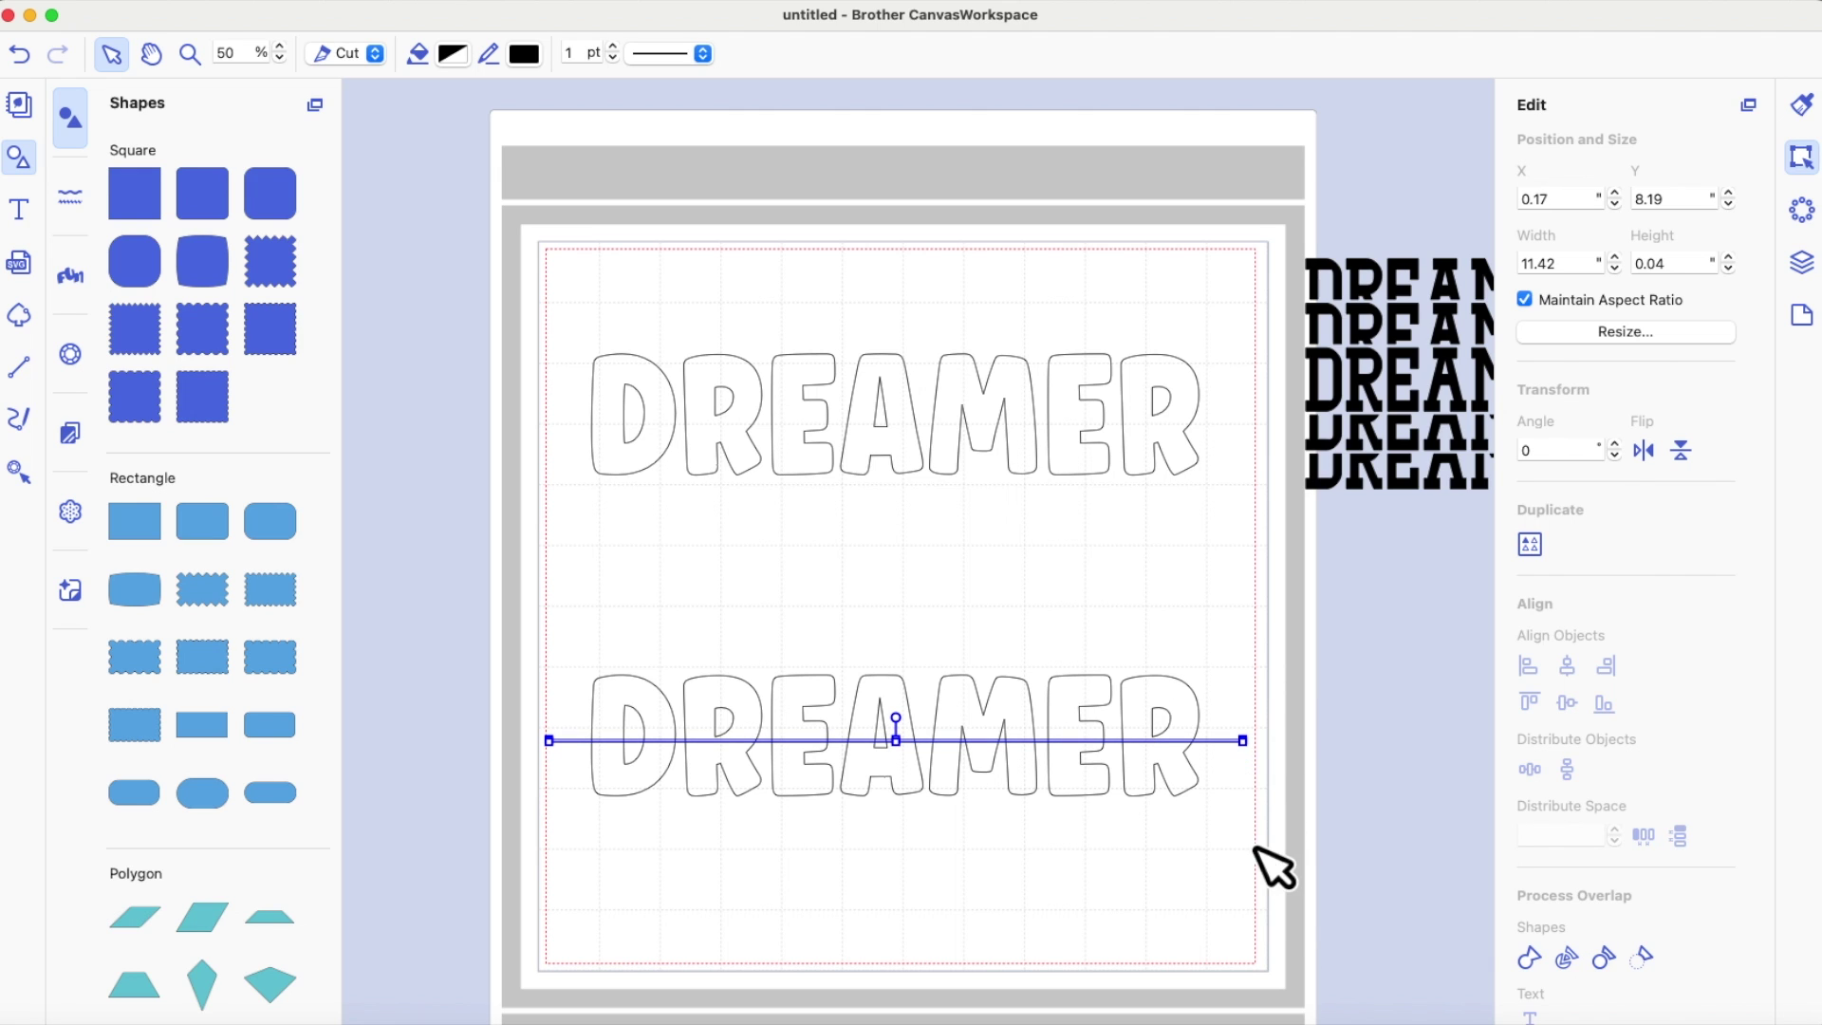
click(507, 61)
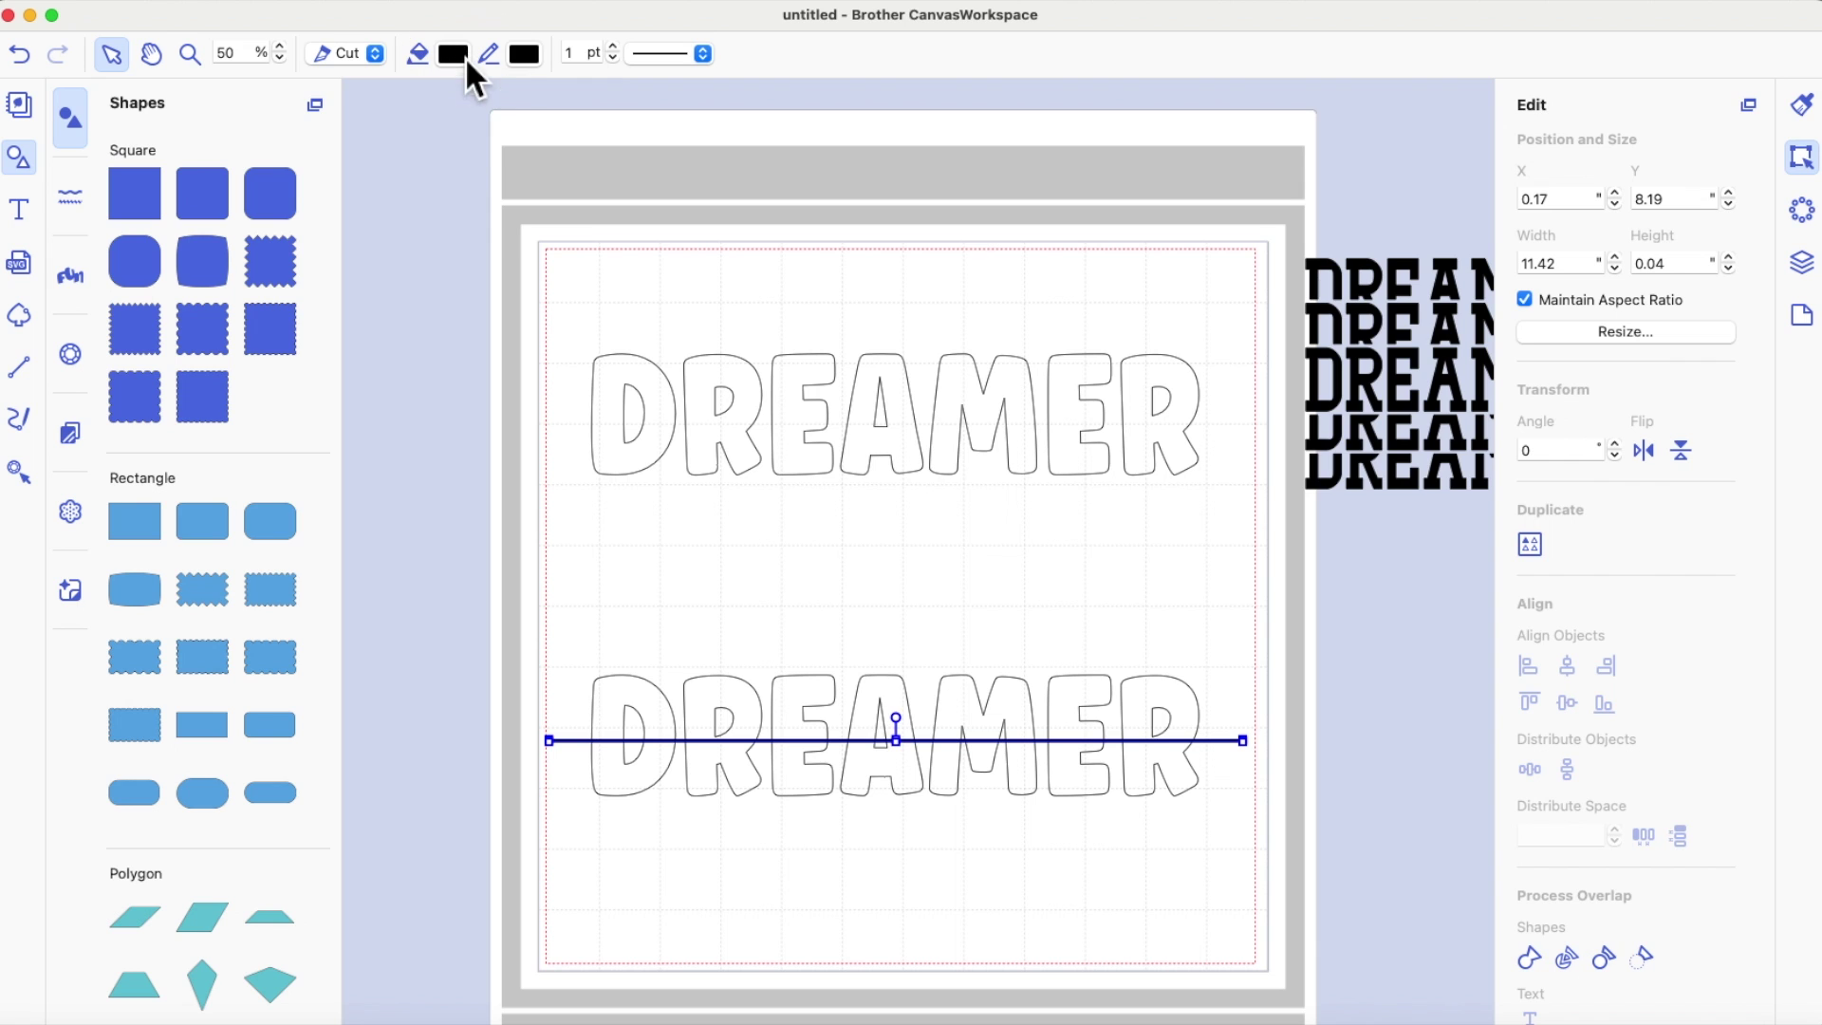
Step: Fill the bottom DREAMER text with Strawberry pink and give its outline the same colour
click(1034, 721)
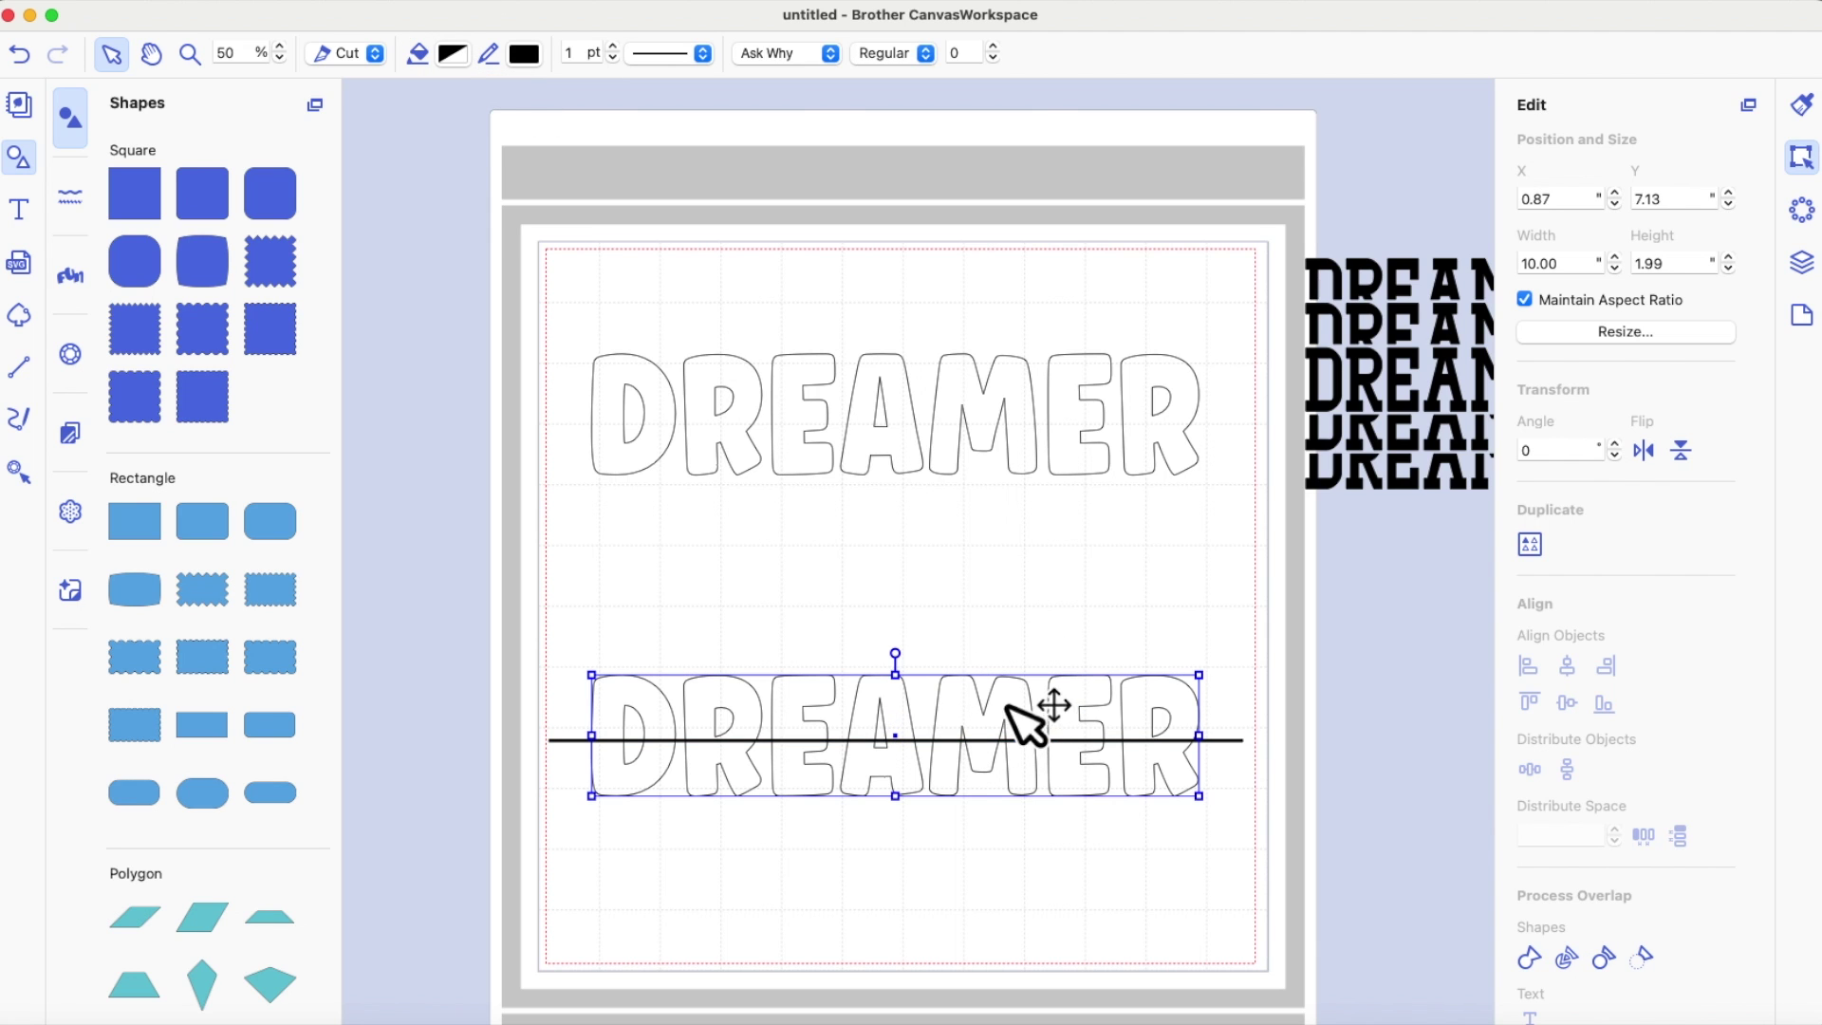
click(452, 54)
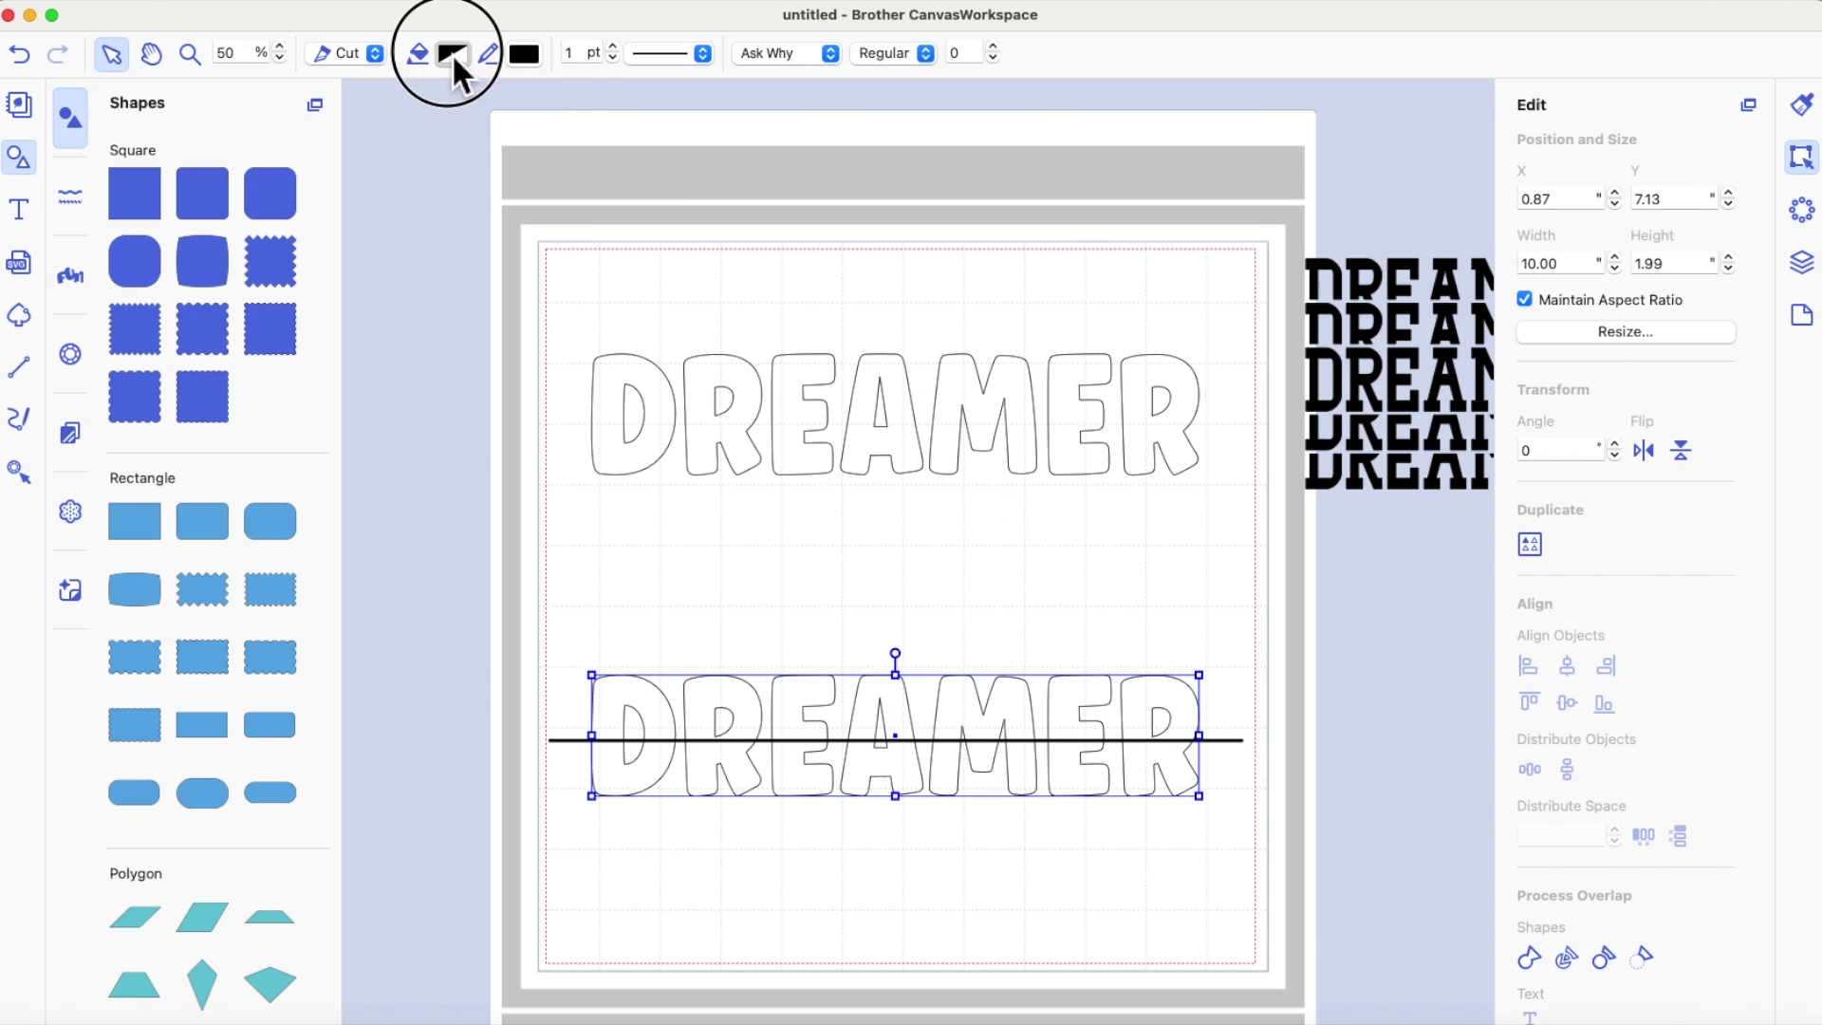
click(306, 596)
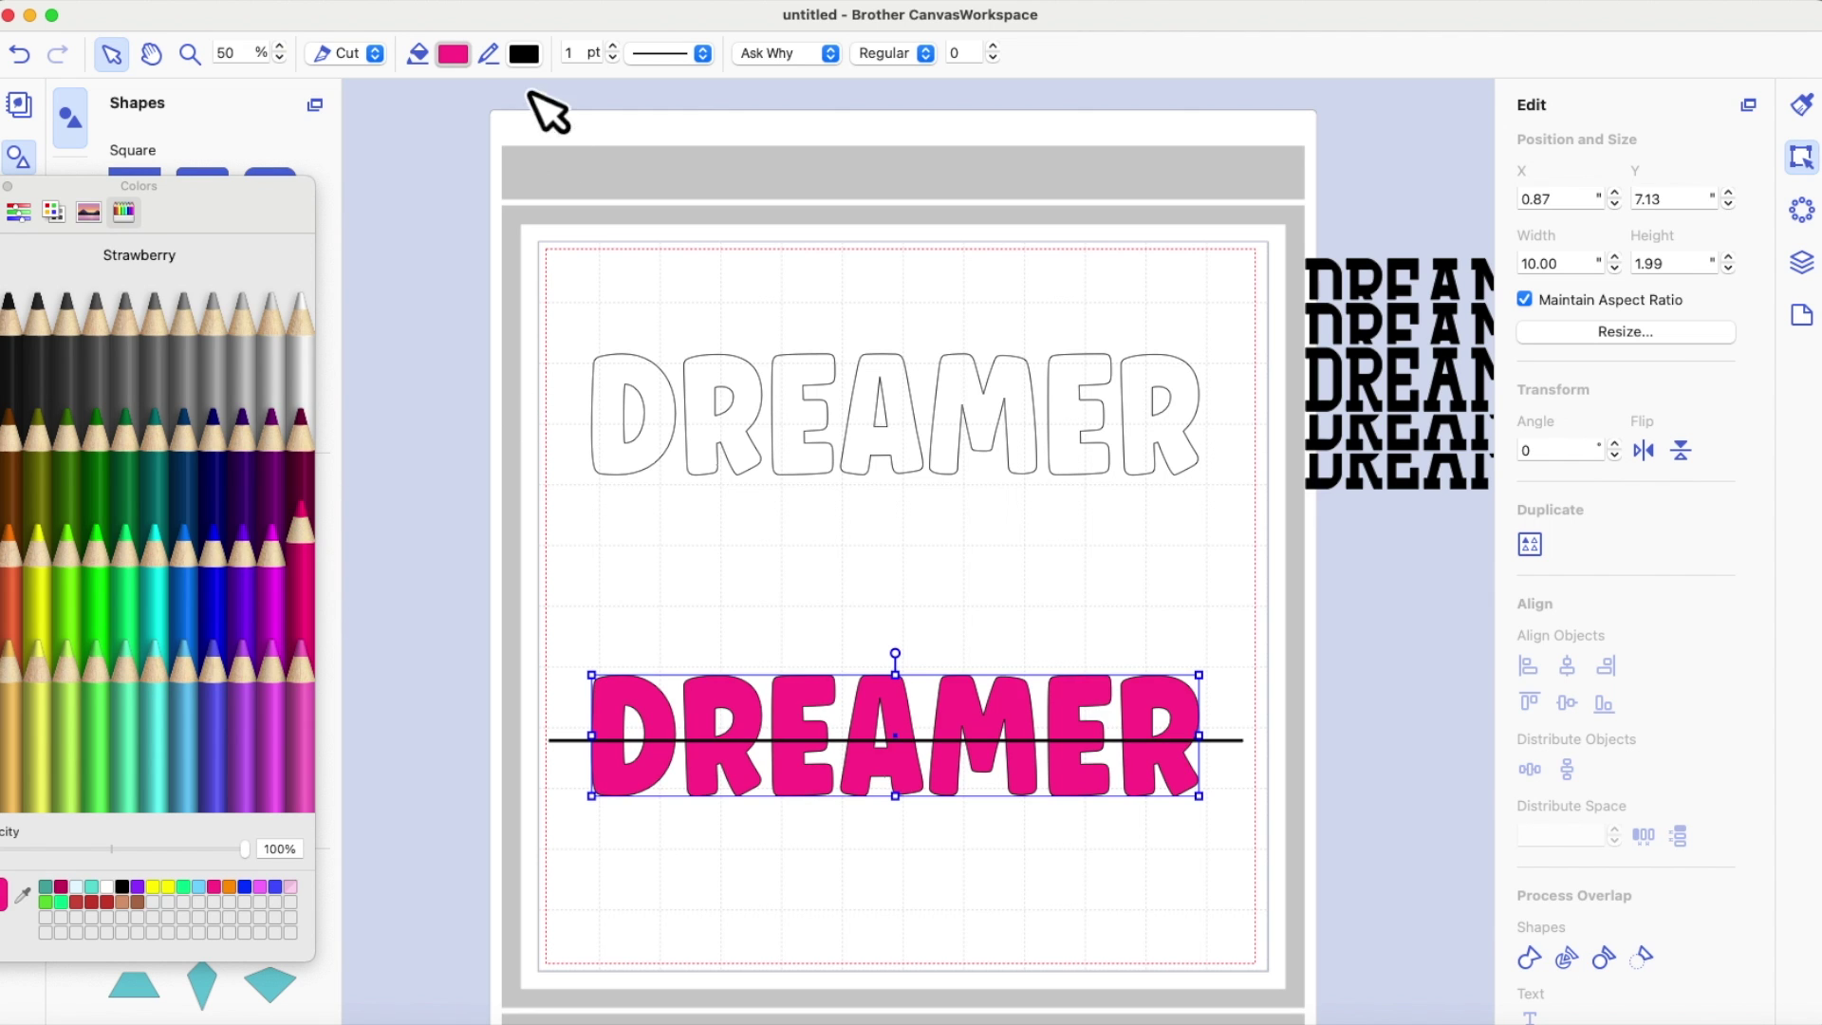
drag(459, 55, 532, 54)
Step: Centre the thin bar and the pink DREAMER text on each other both horizontally and vertically
click(1246, 787)
mouse_move(1243, 757)
mouse_down()
mouse_move(1241, 887)
mouse_move(1258, 761)
mouse_move(1233, 750)
mouse_up()
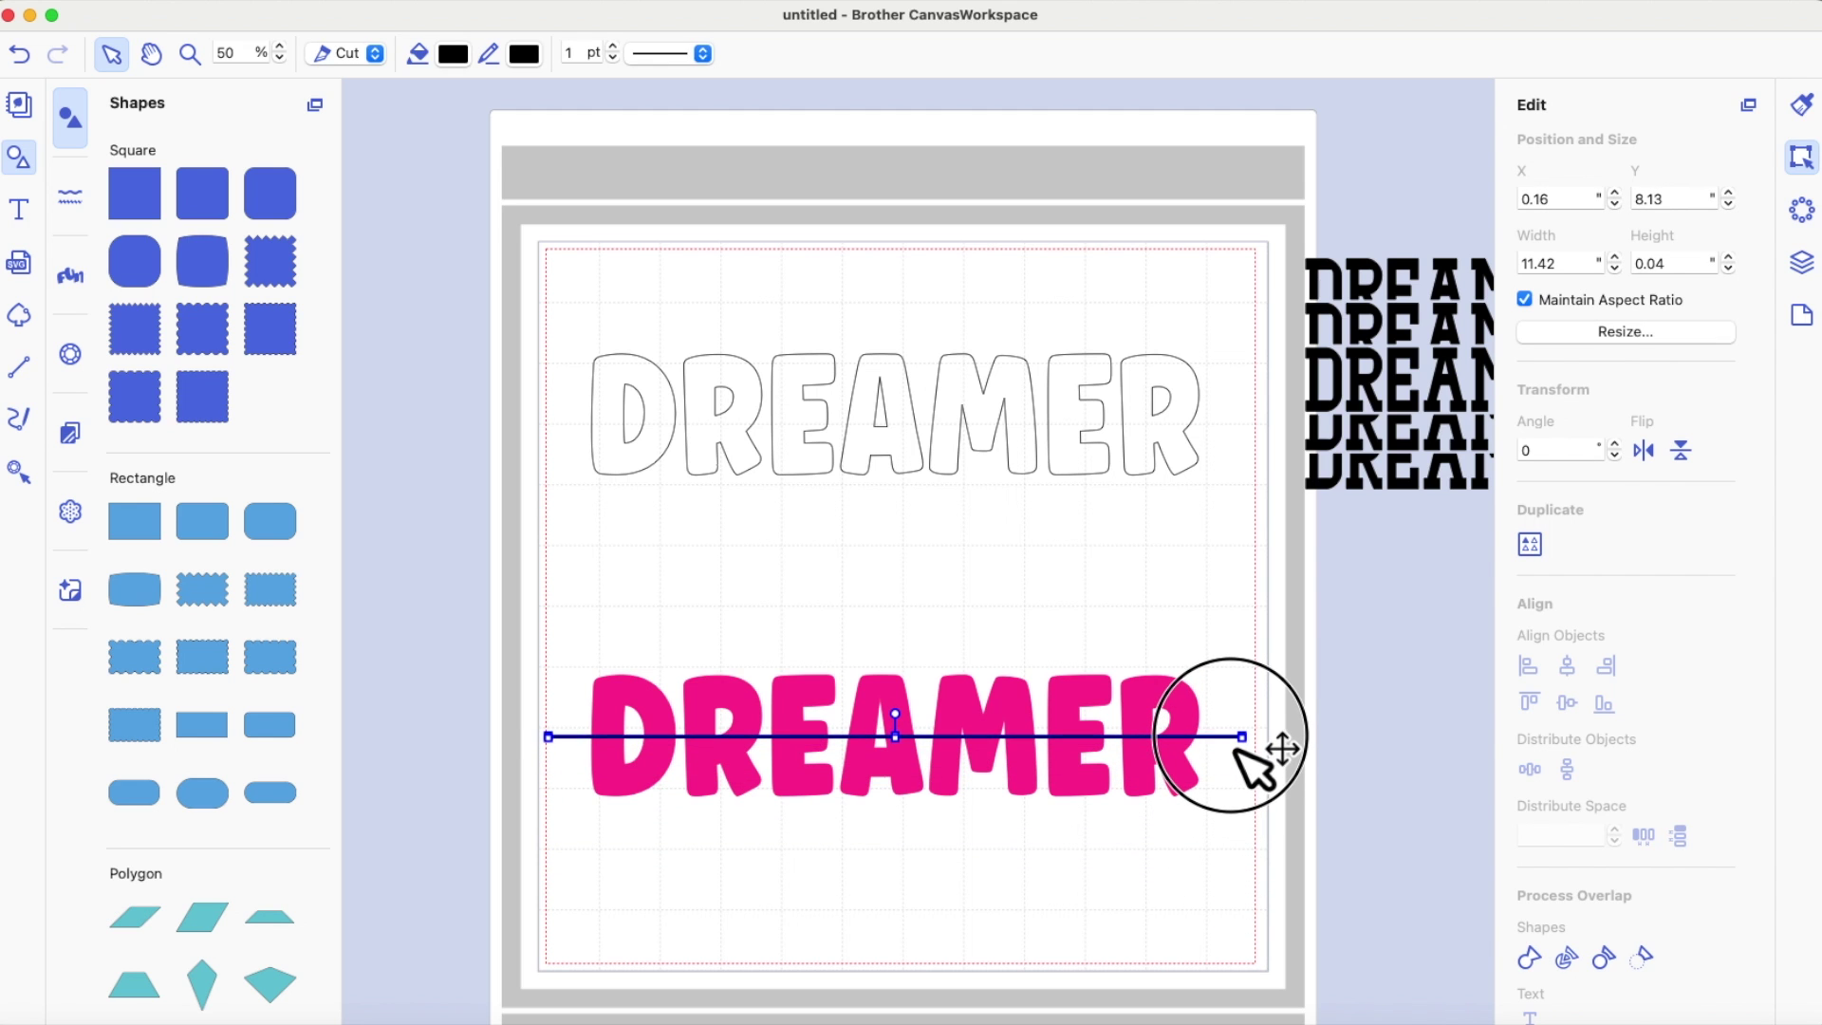
click(1262, 835)
drag(1266, 846, 522, 679)
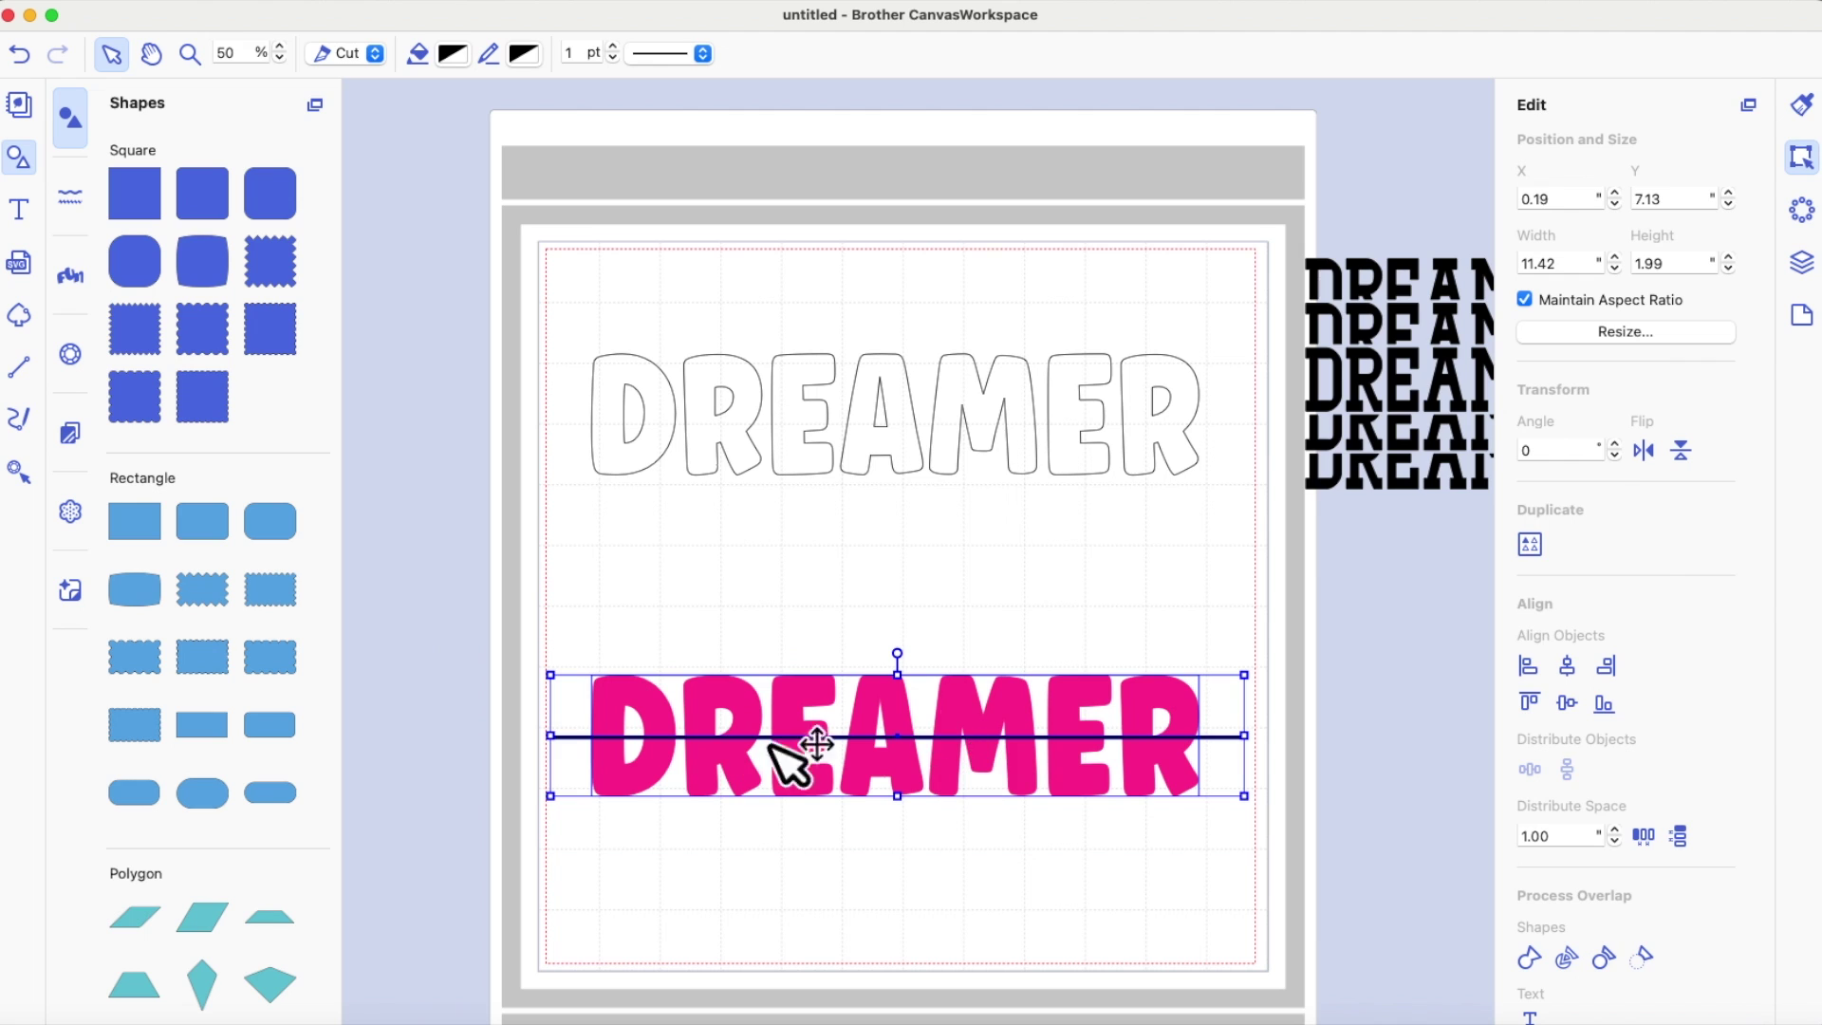
click(1568, 667)
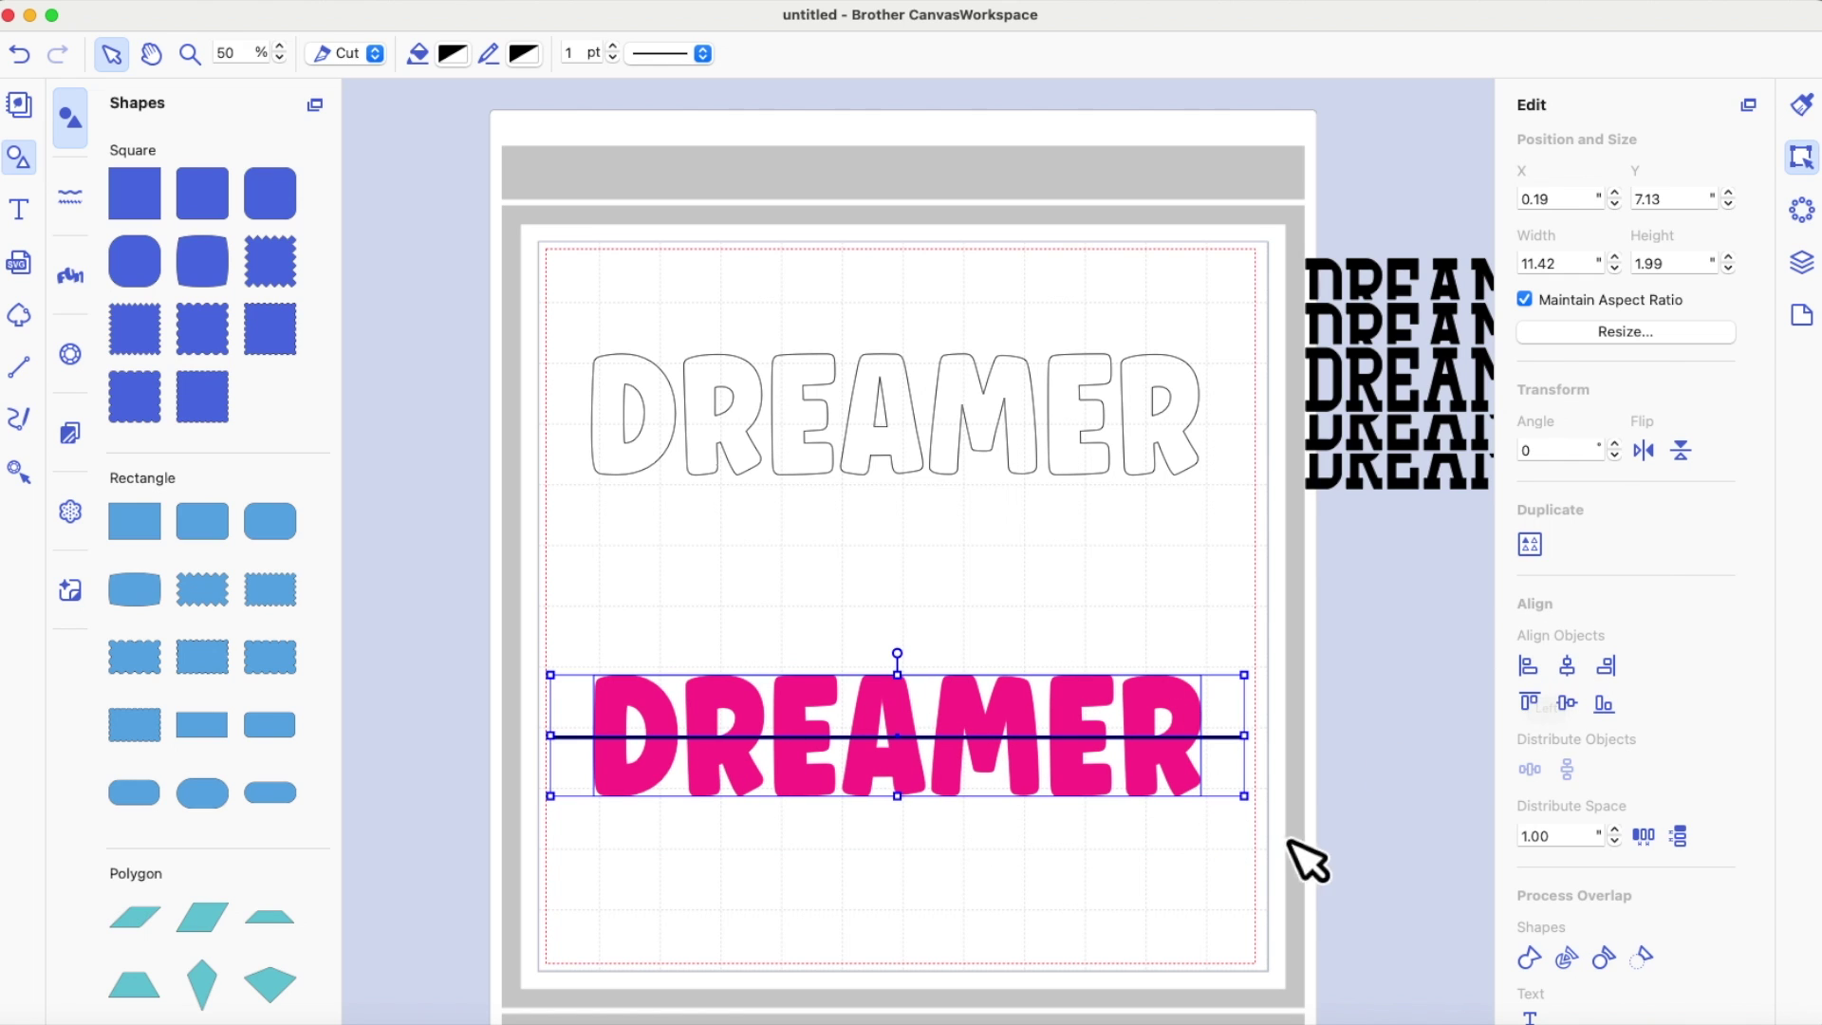
click(1567, 703)
click(1147, 889)
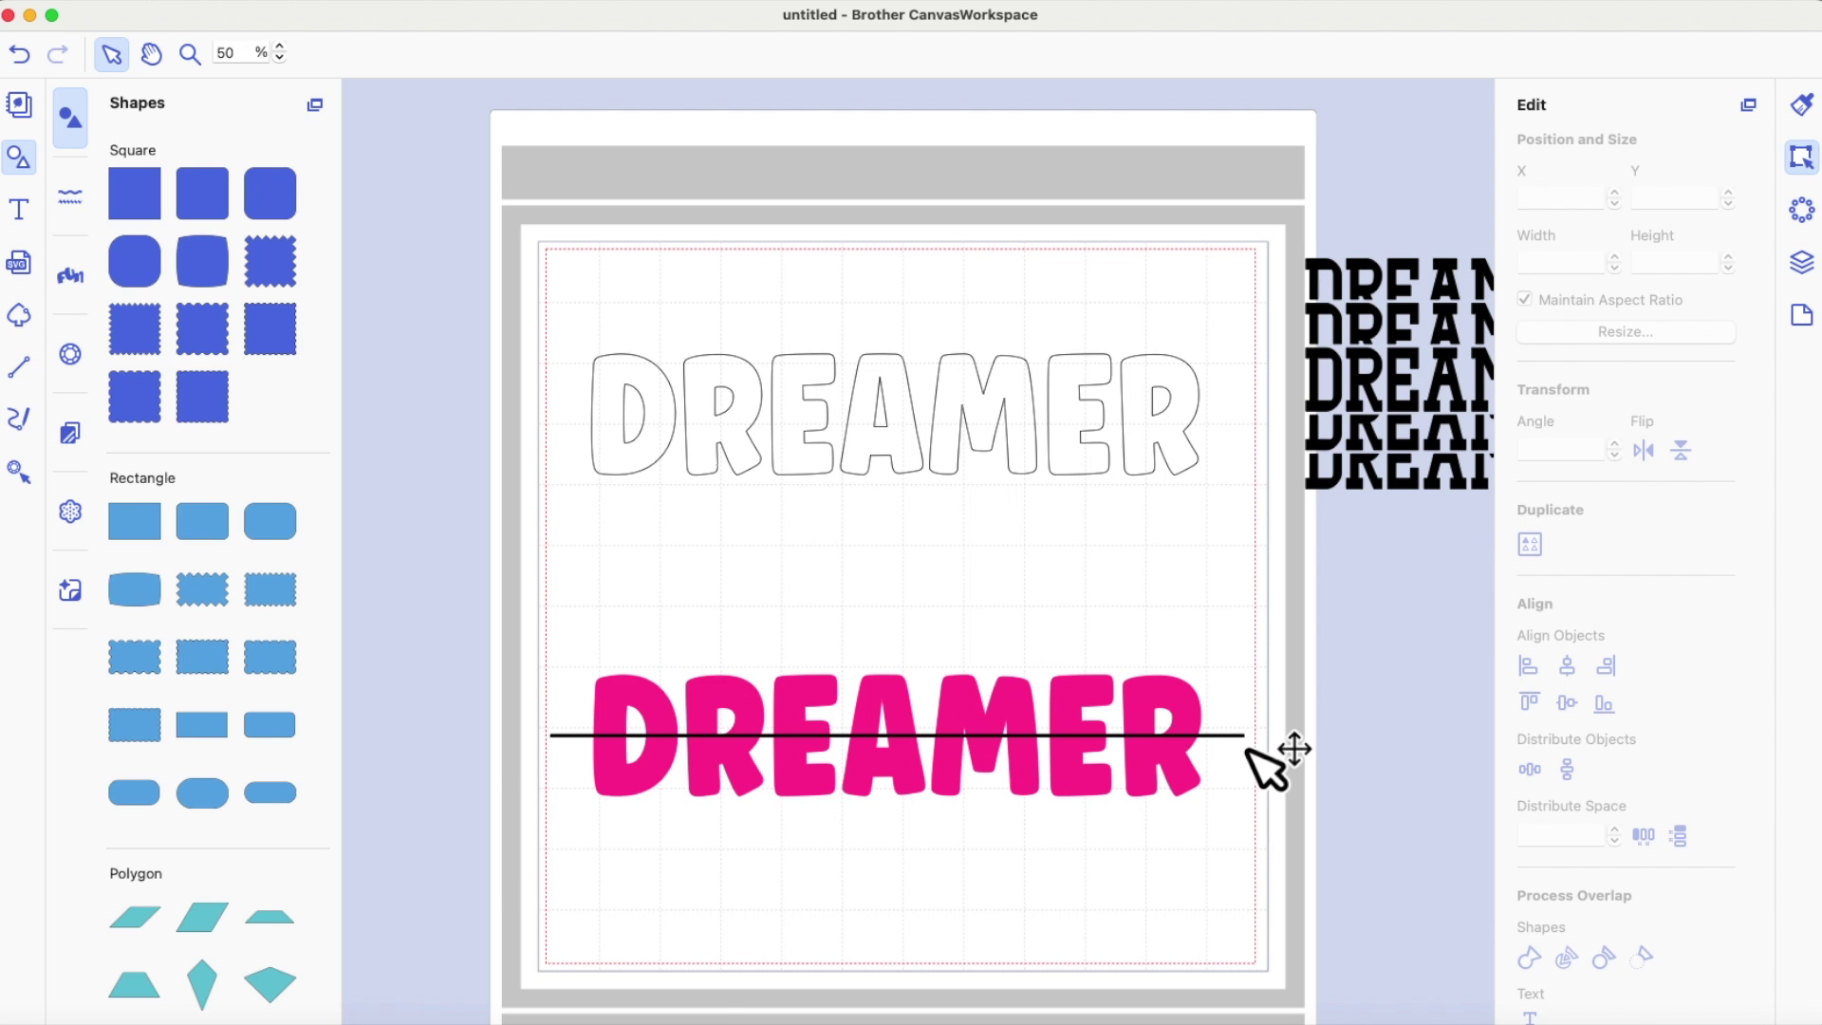
Step: Subtract the thin bar from the pink DREAMER text so it is split into upper and lower halves
drag(474, 631, 1402, 889)
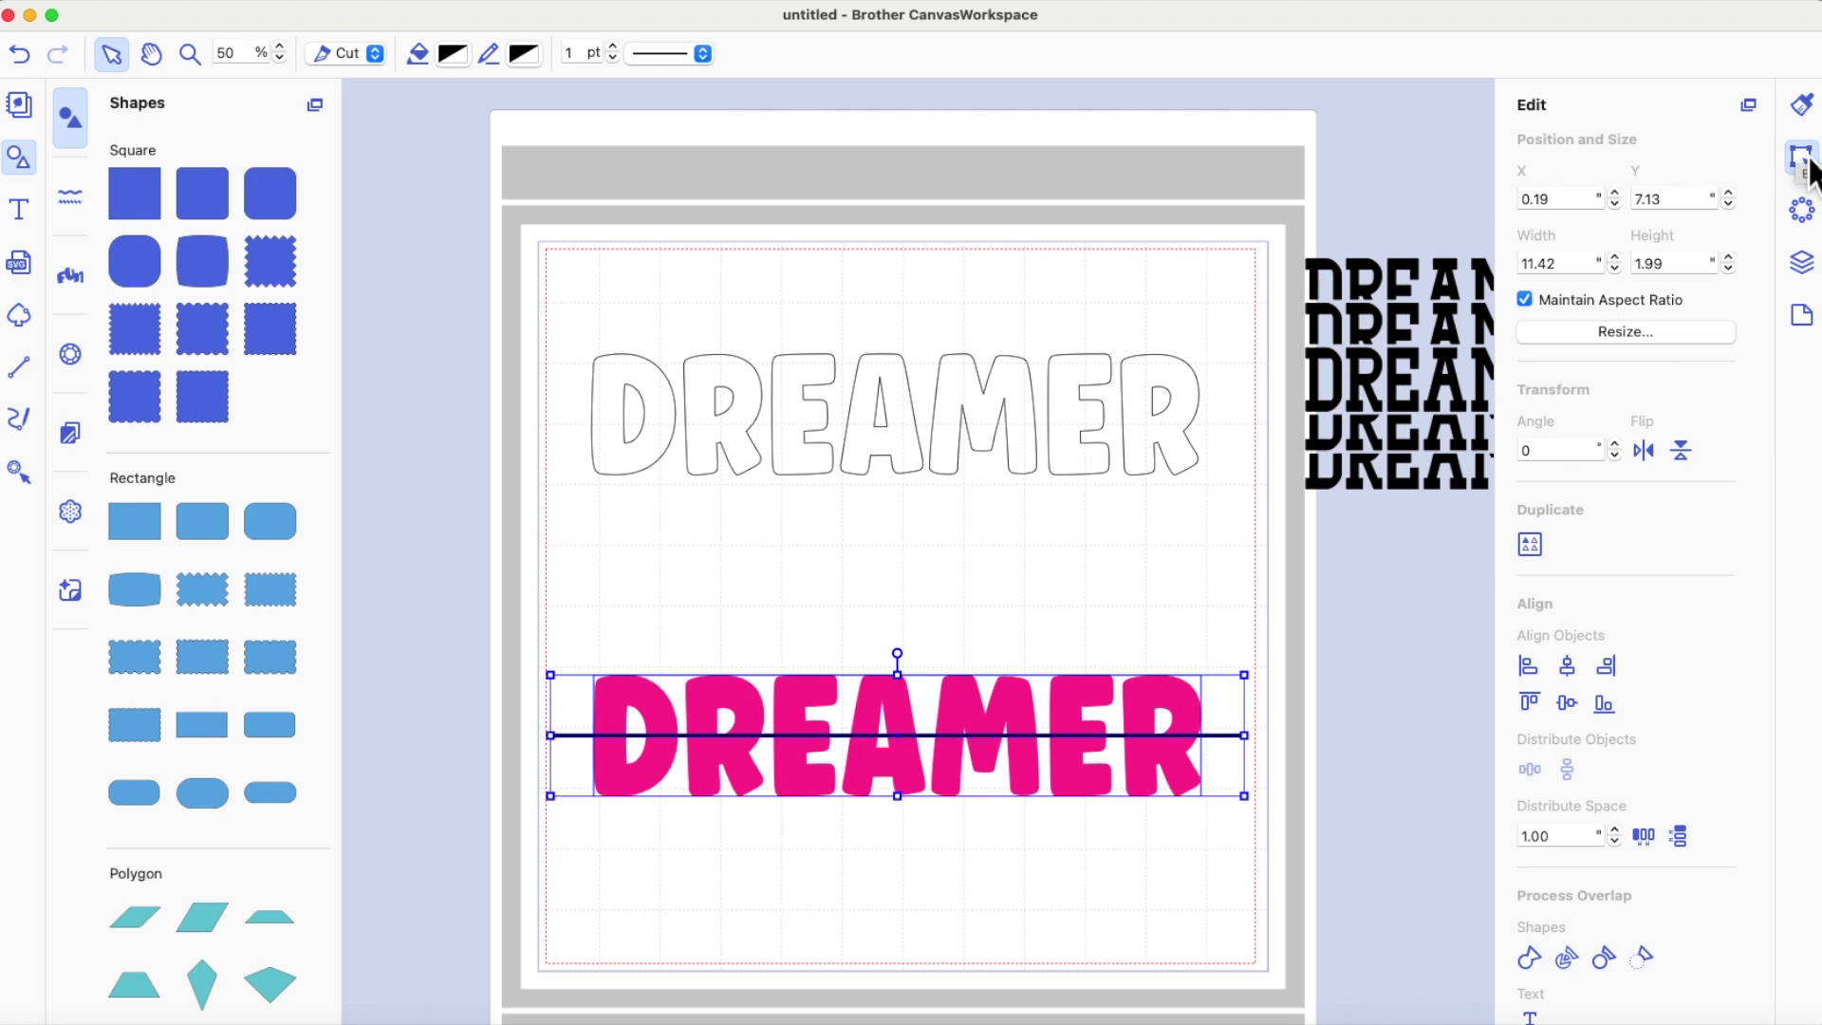
scroll(1655, 522, down, 5)
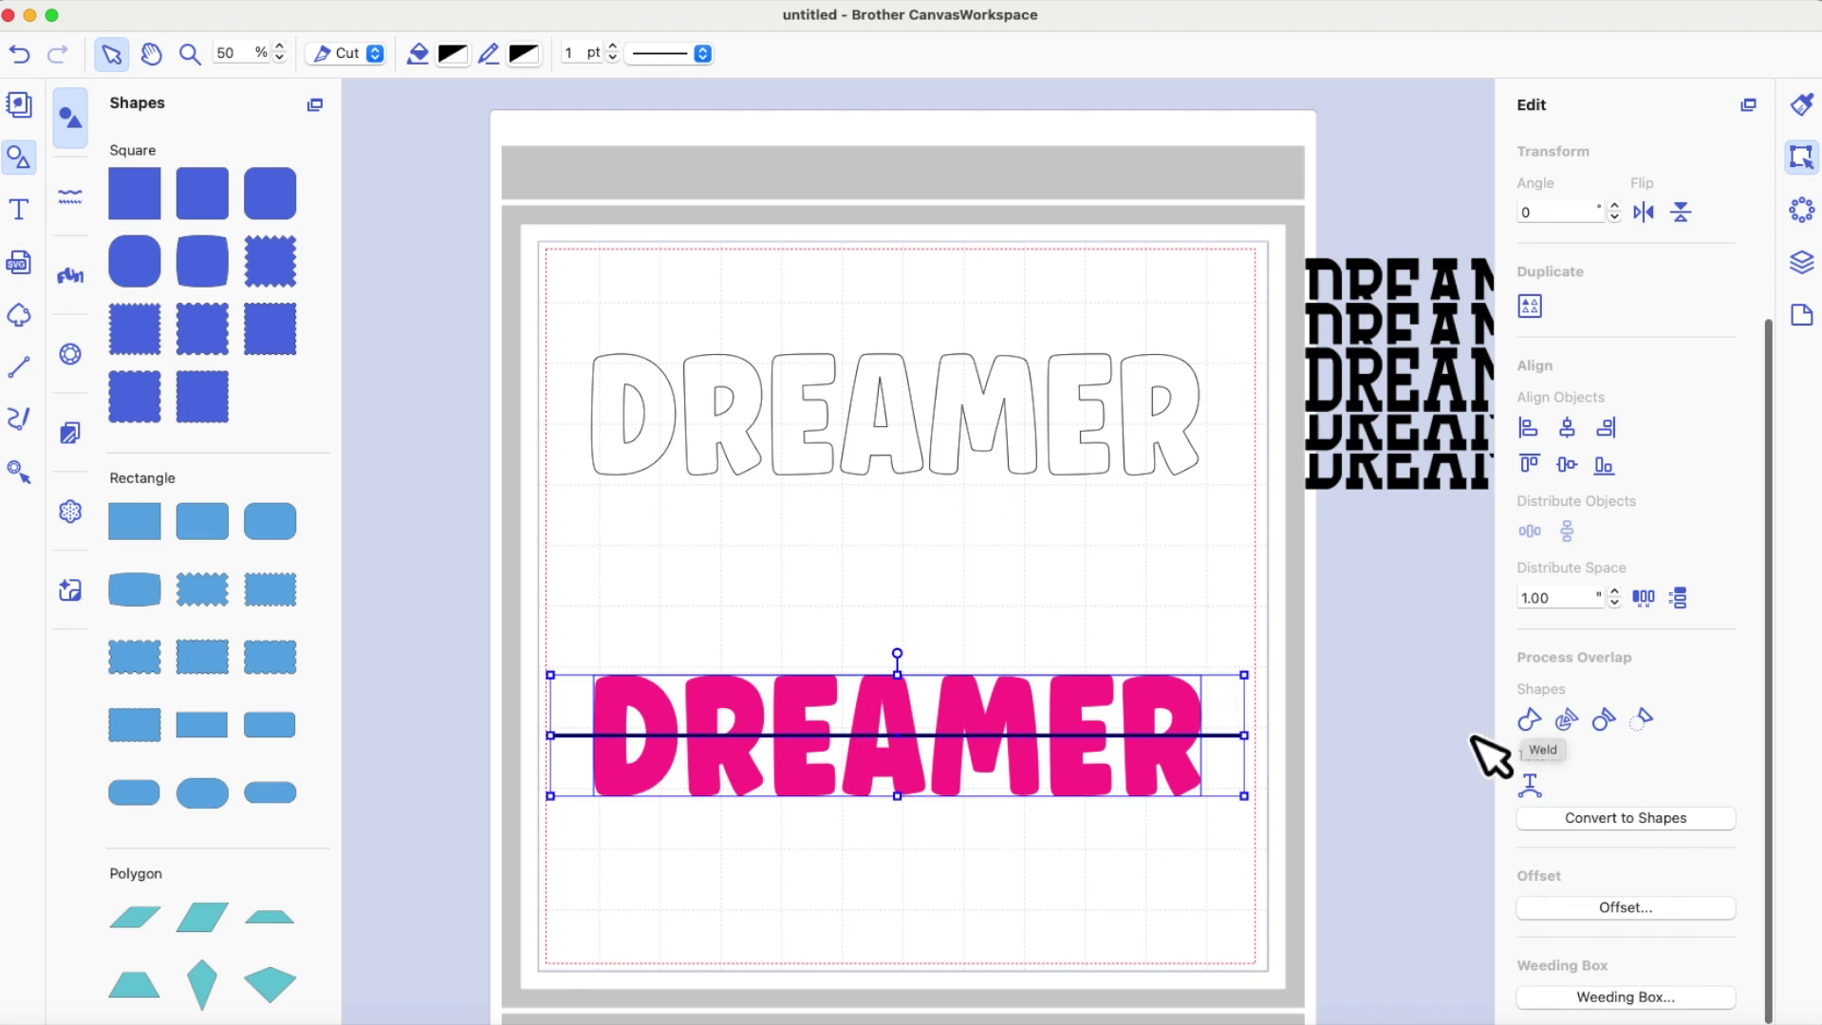
click(1644, 721)
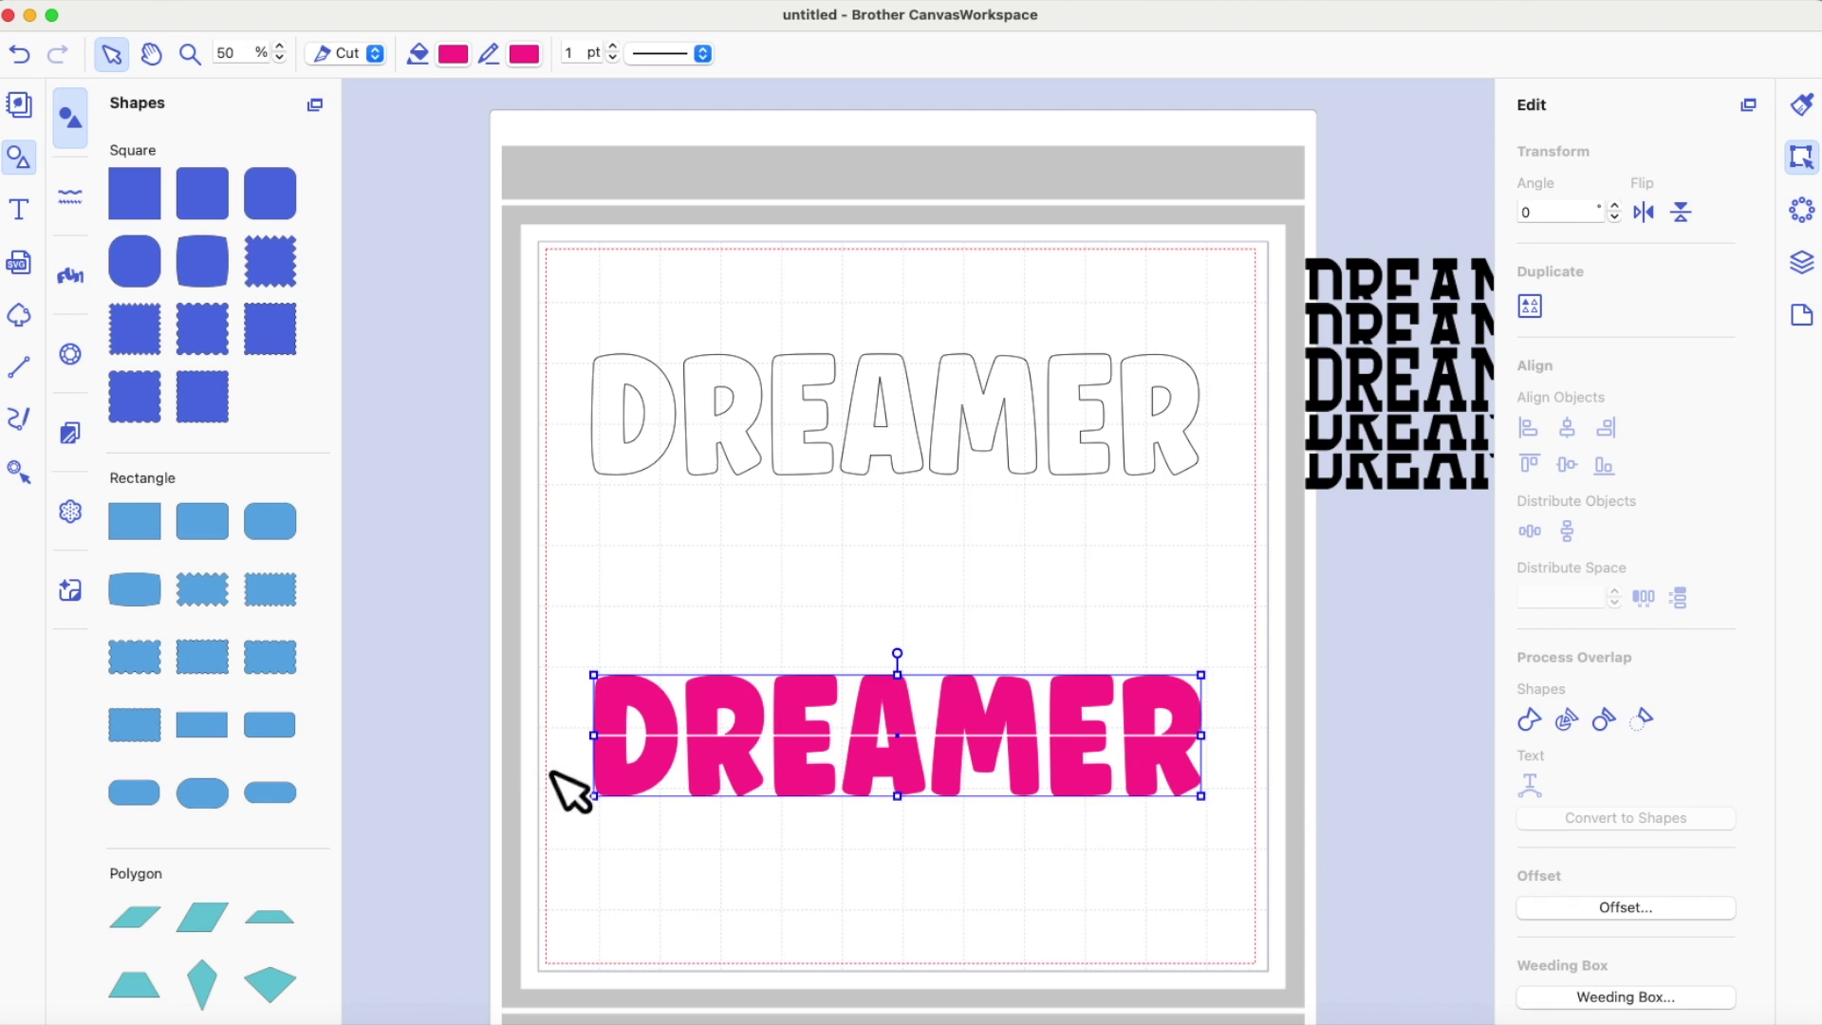
click(798, 879)
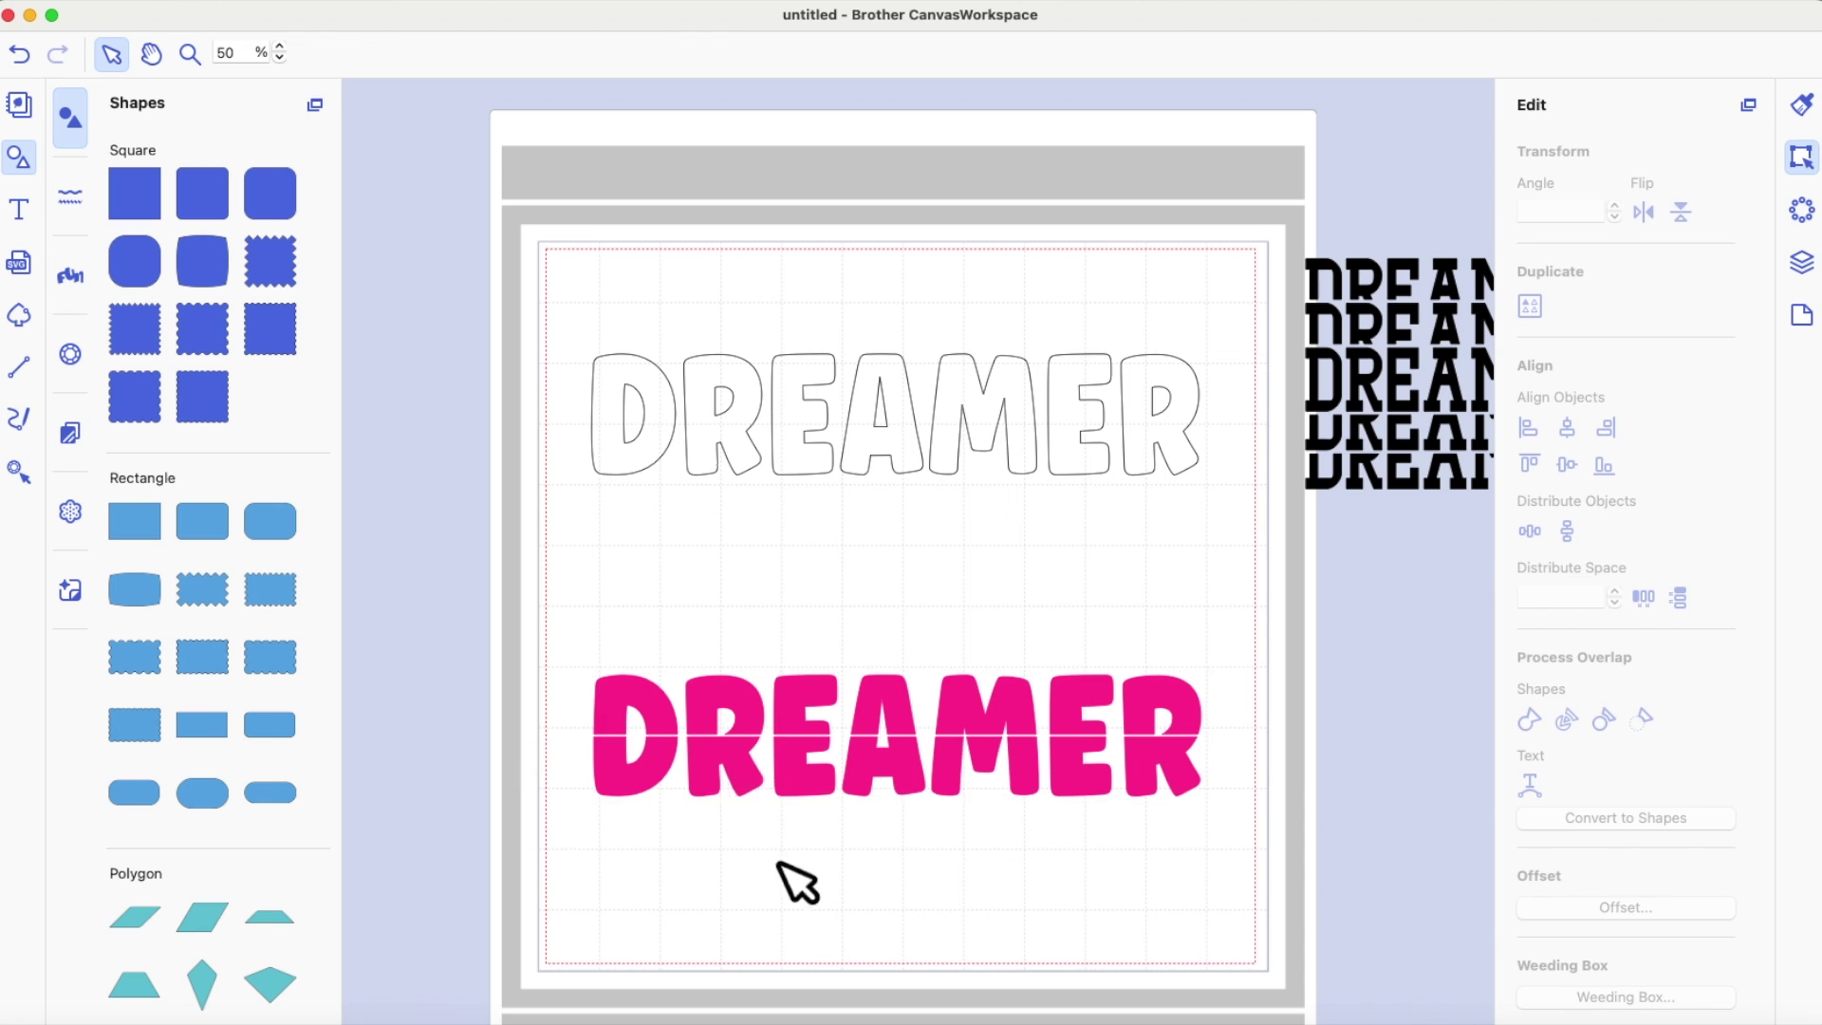
Step: Divide the split pink word into separate, individually selectable letter pieces
click(913, 776)
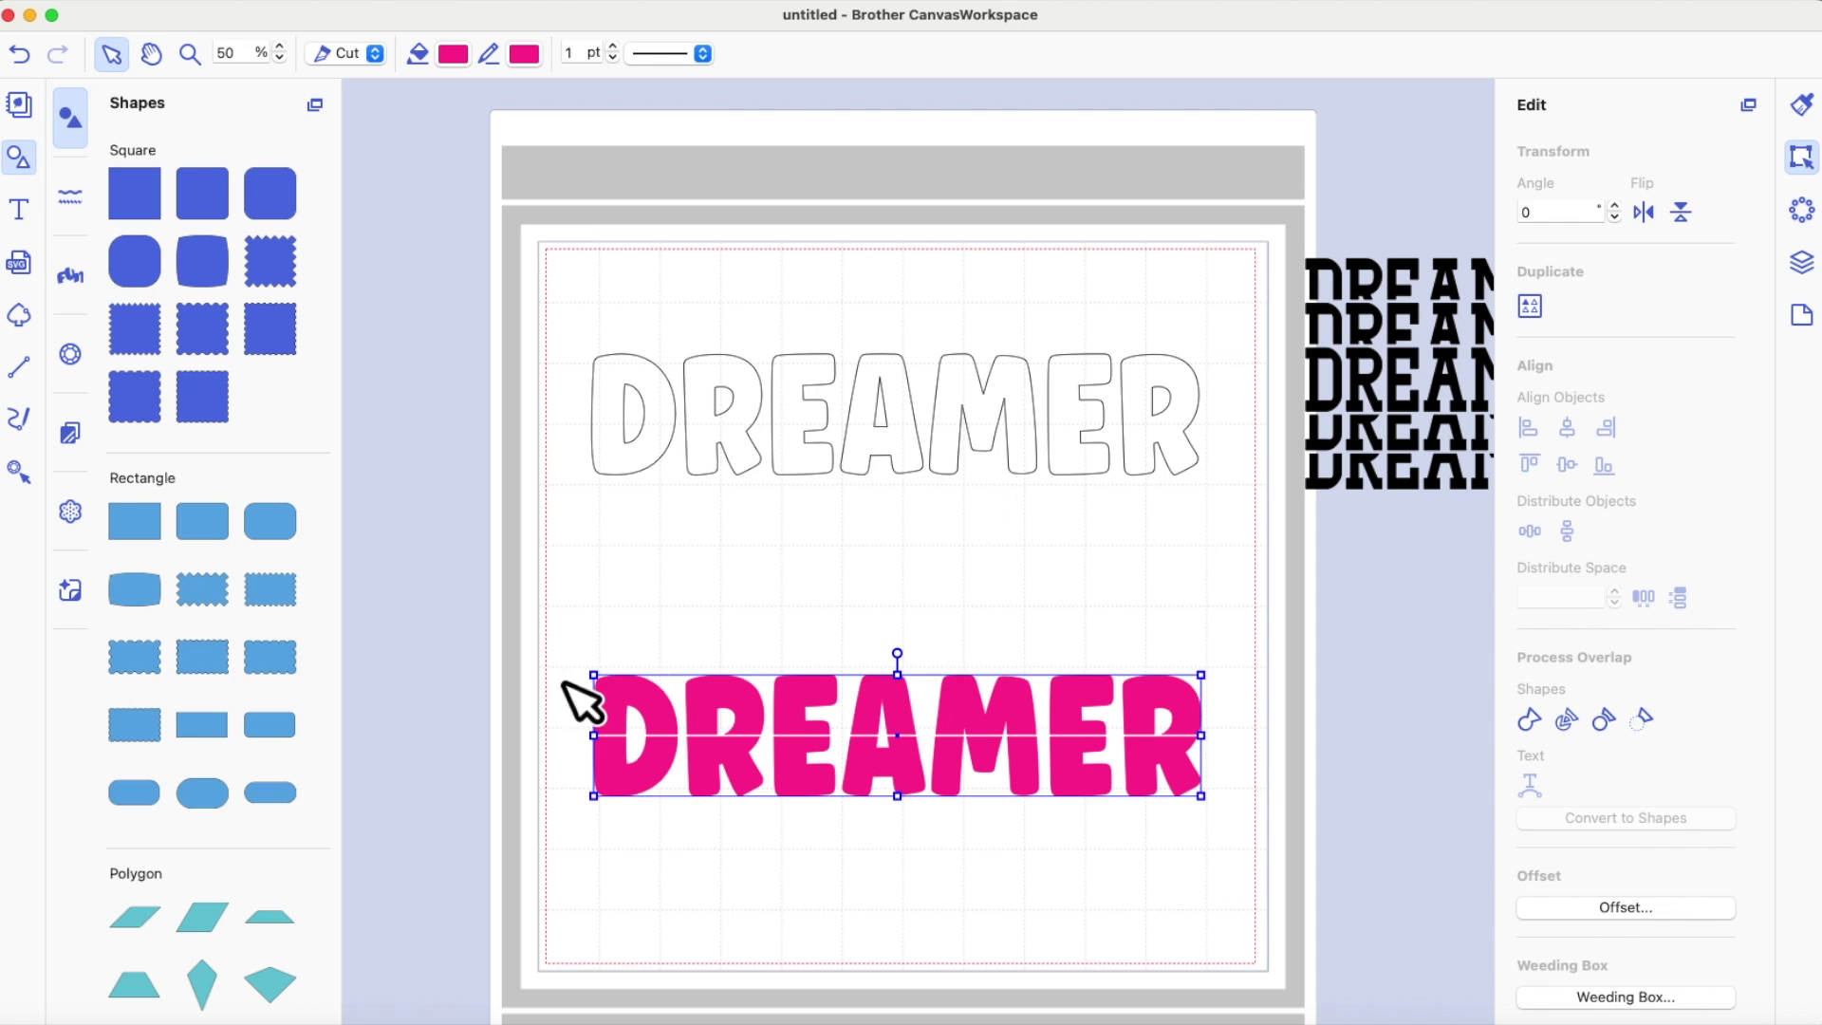
click(1570, 725)
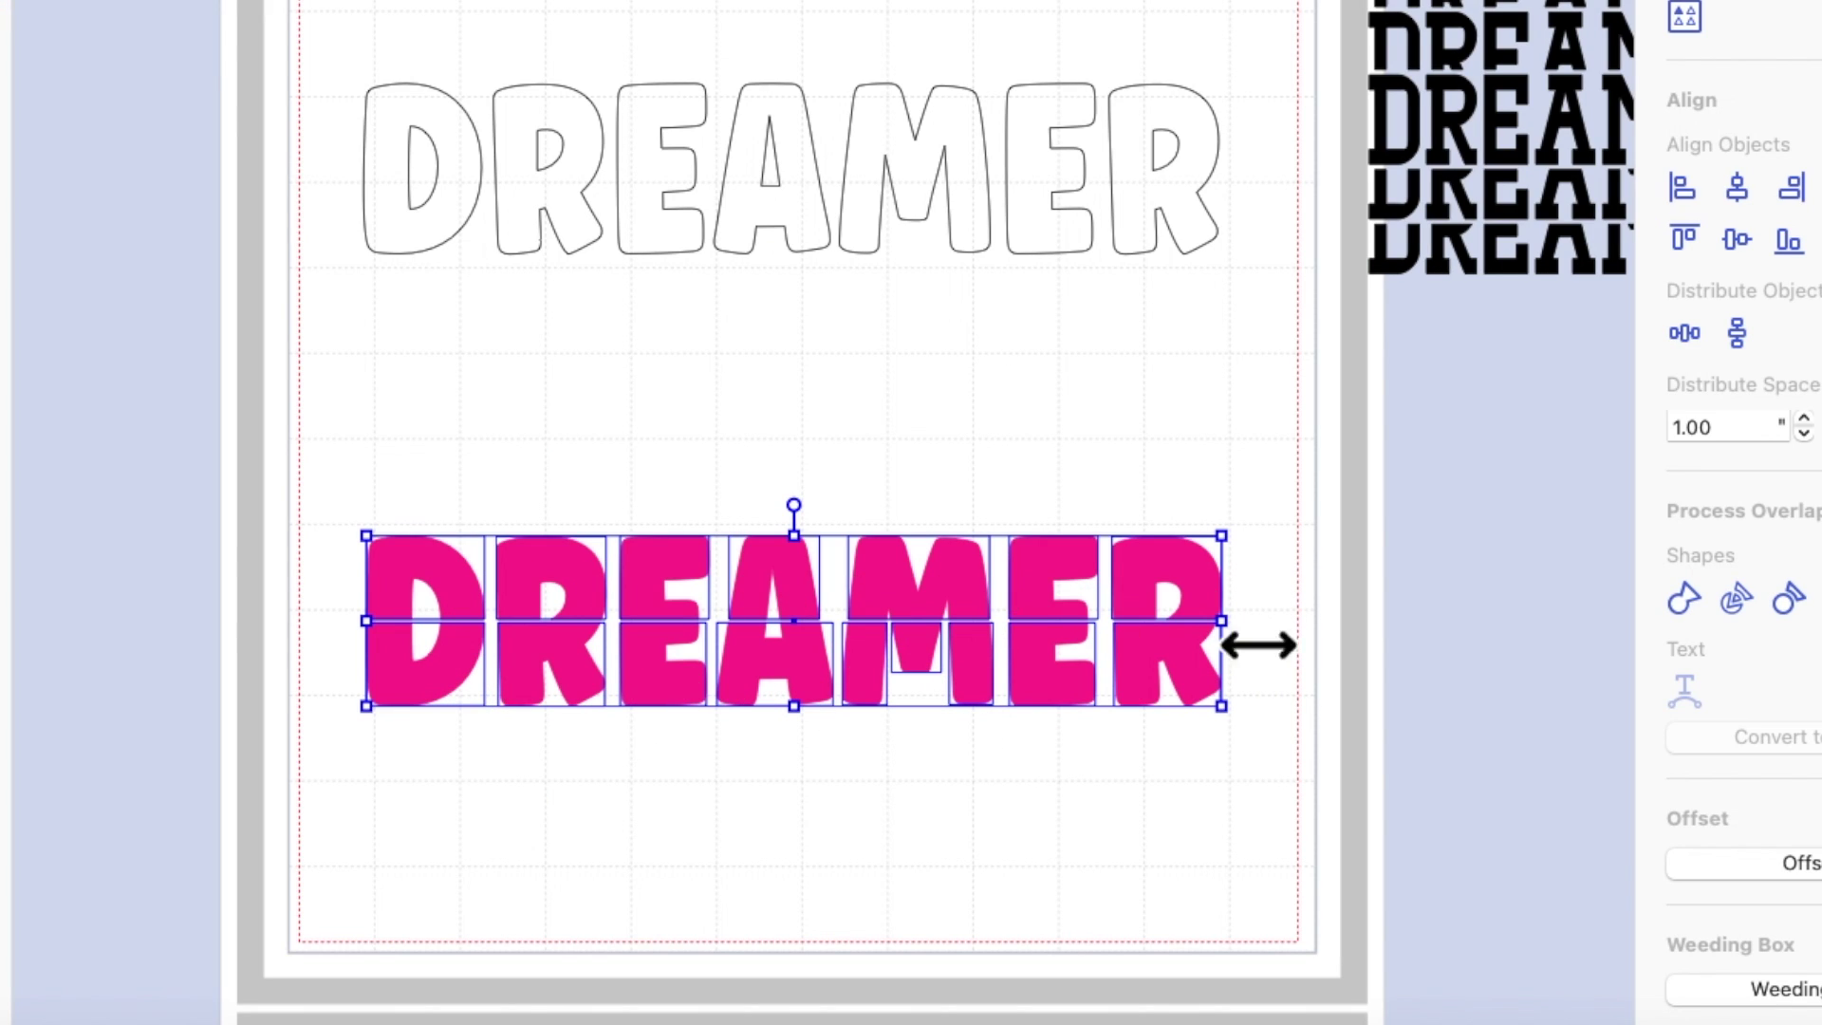
click(379, 376)
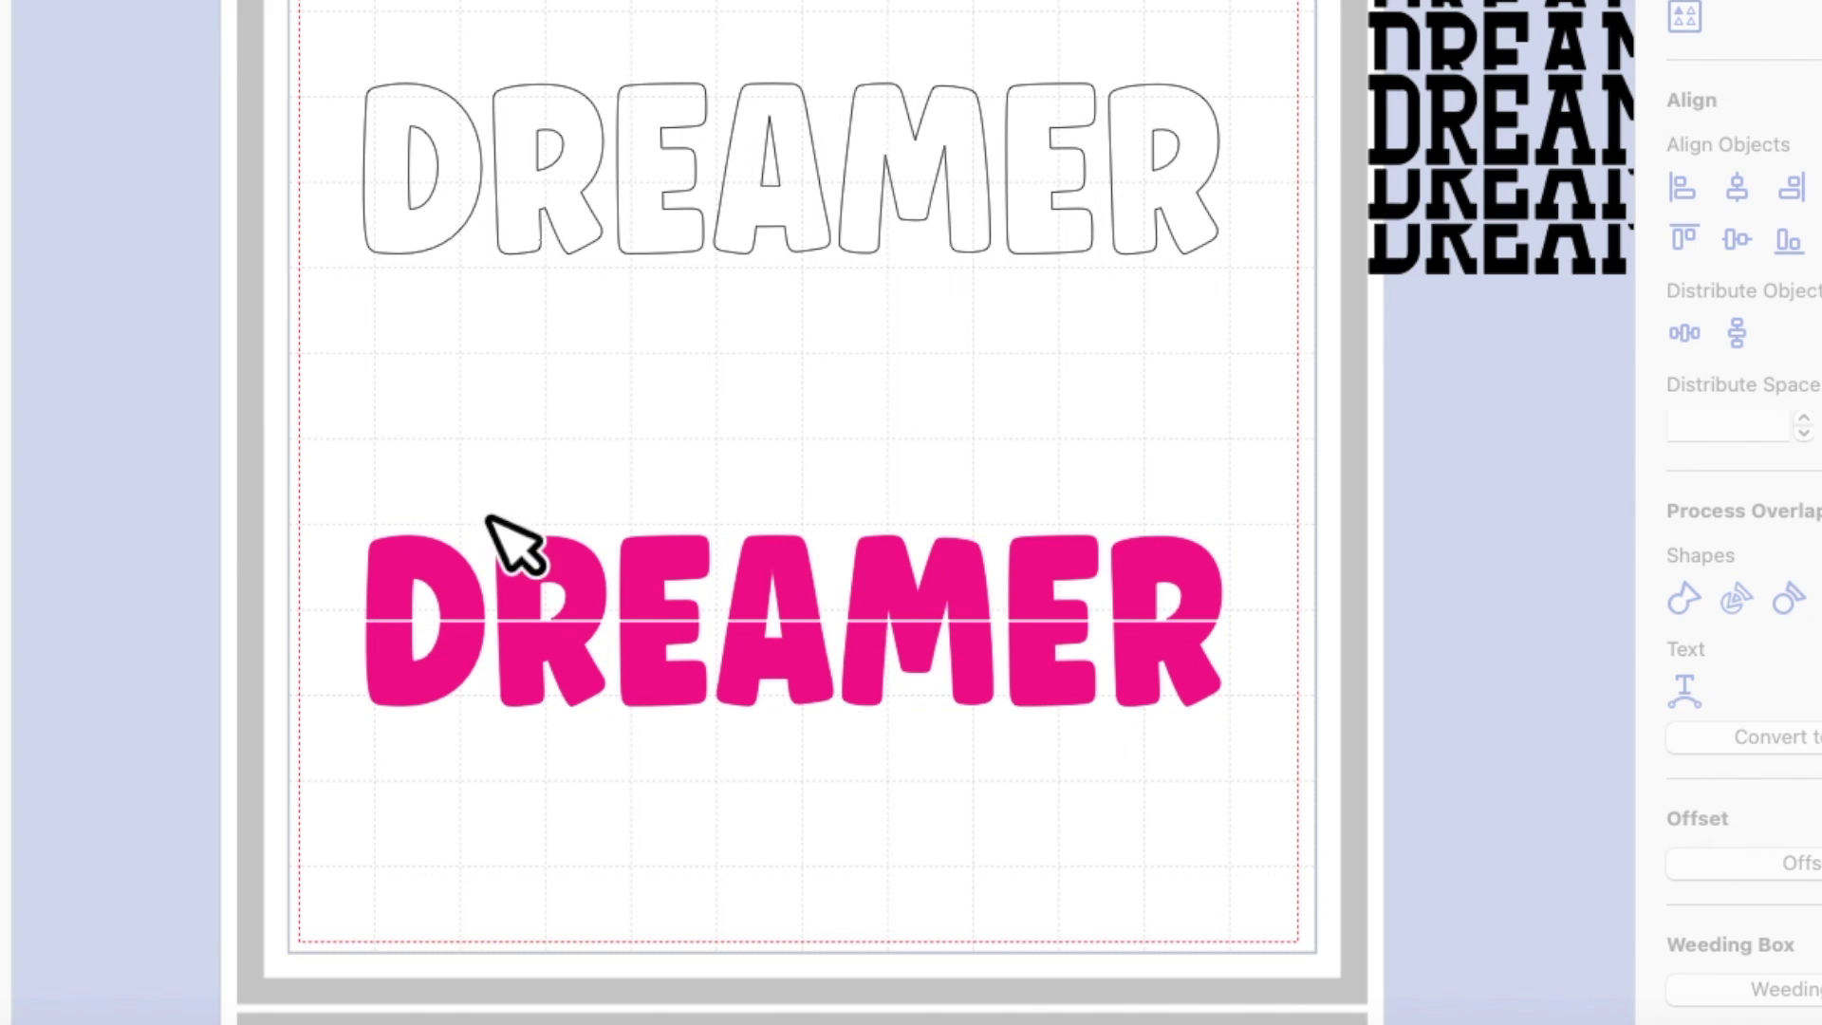
click(434, 574)
click(565, 574)
click(669, 578)
click(474, 518)
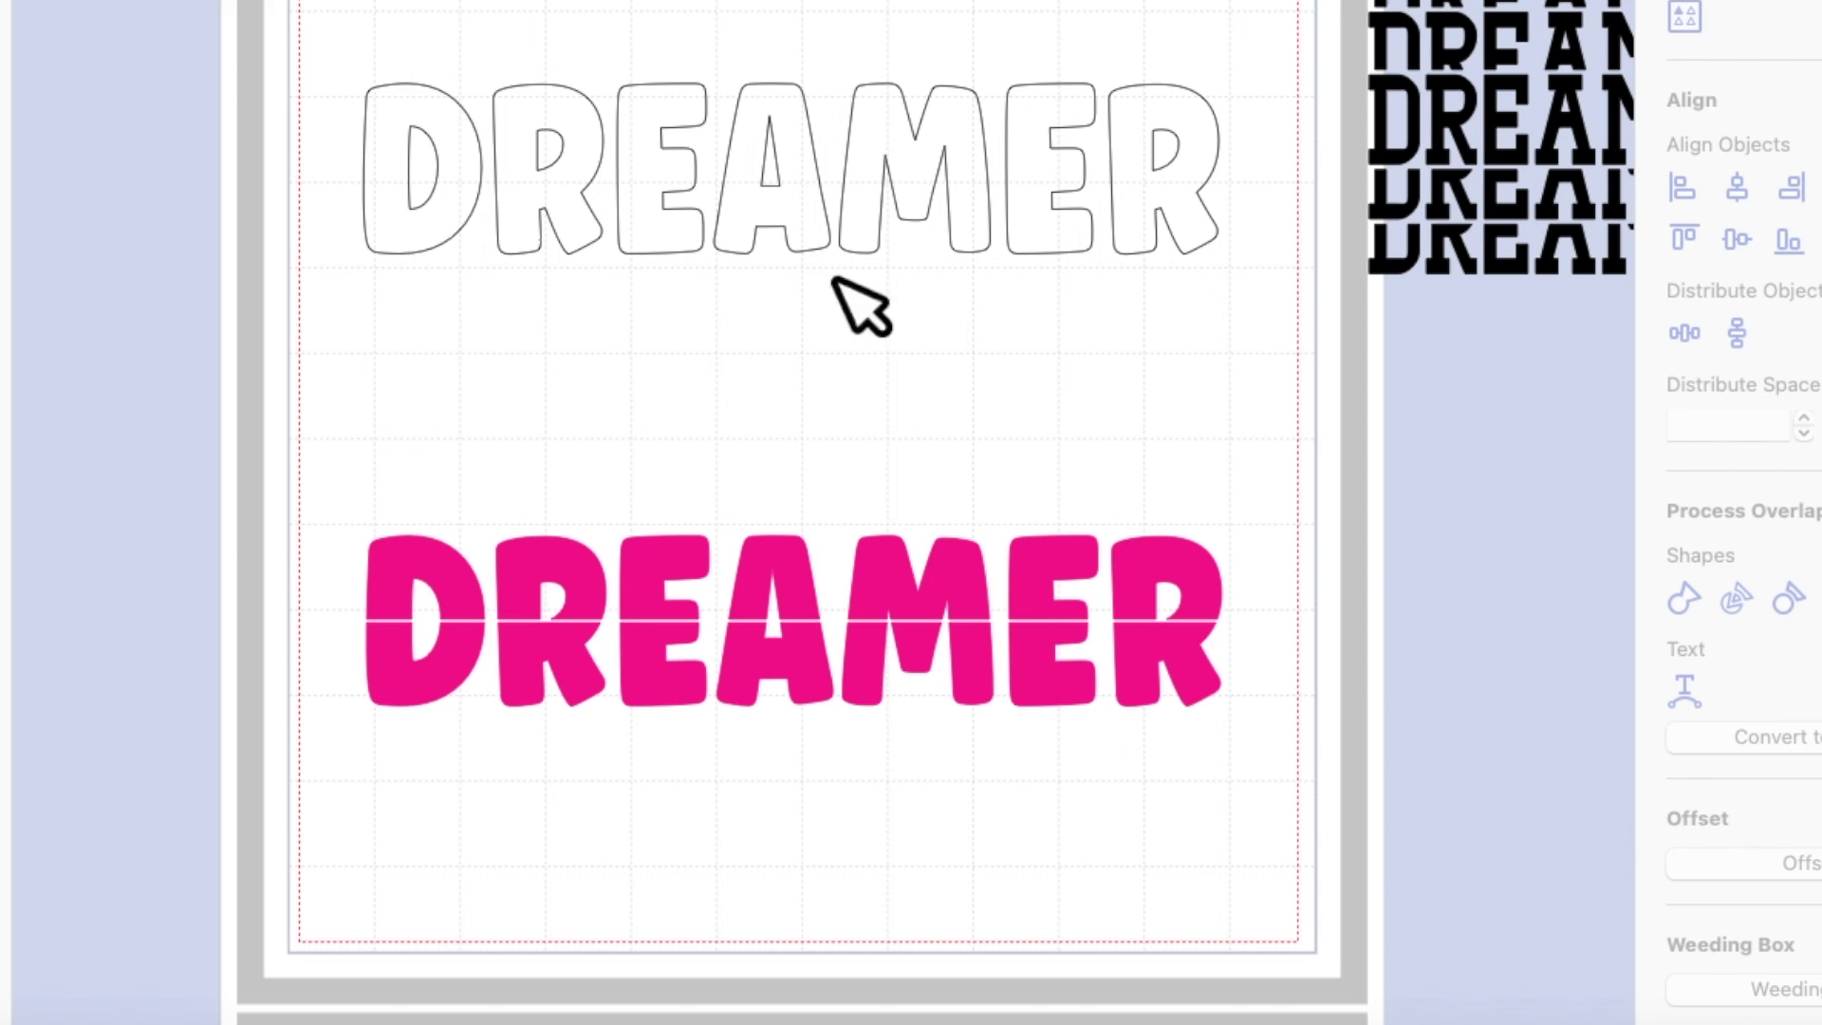
Step: Group the upper halves of the pink letters and move the group up, clear of the lower halves
click(329, 524)
drag(332, 528, 1253, 636)
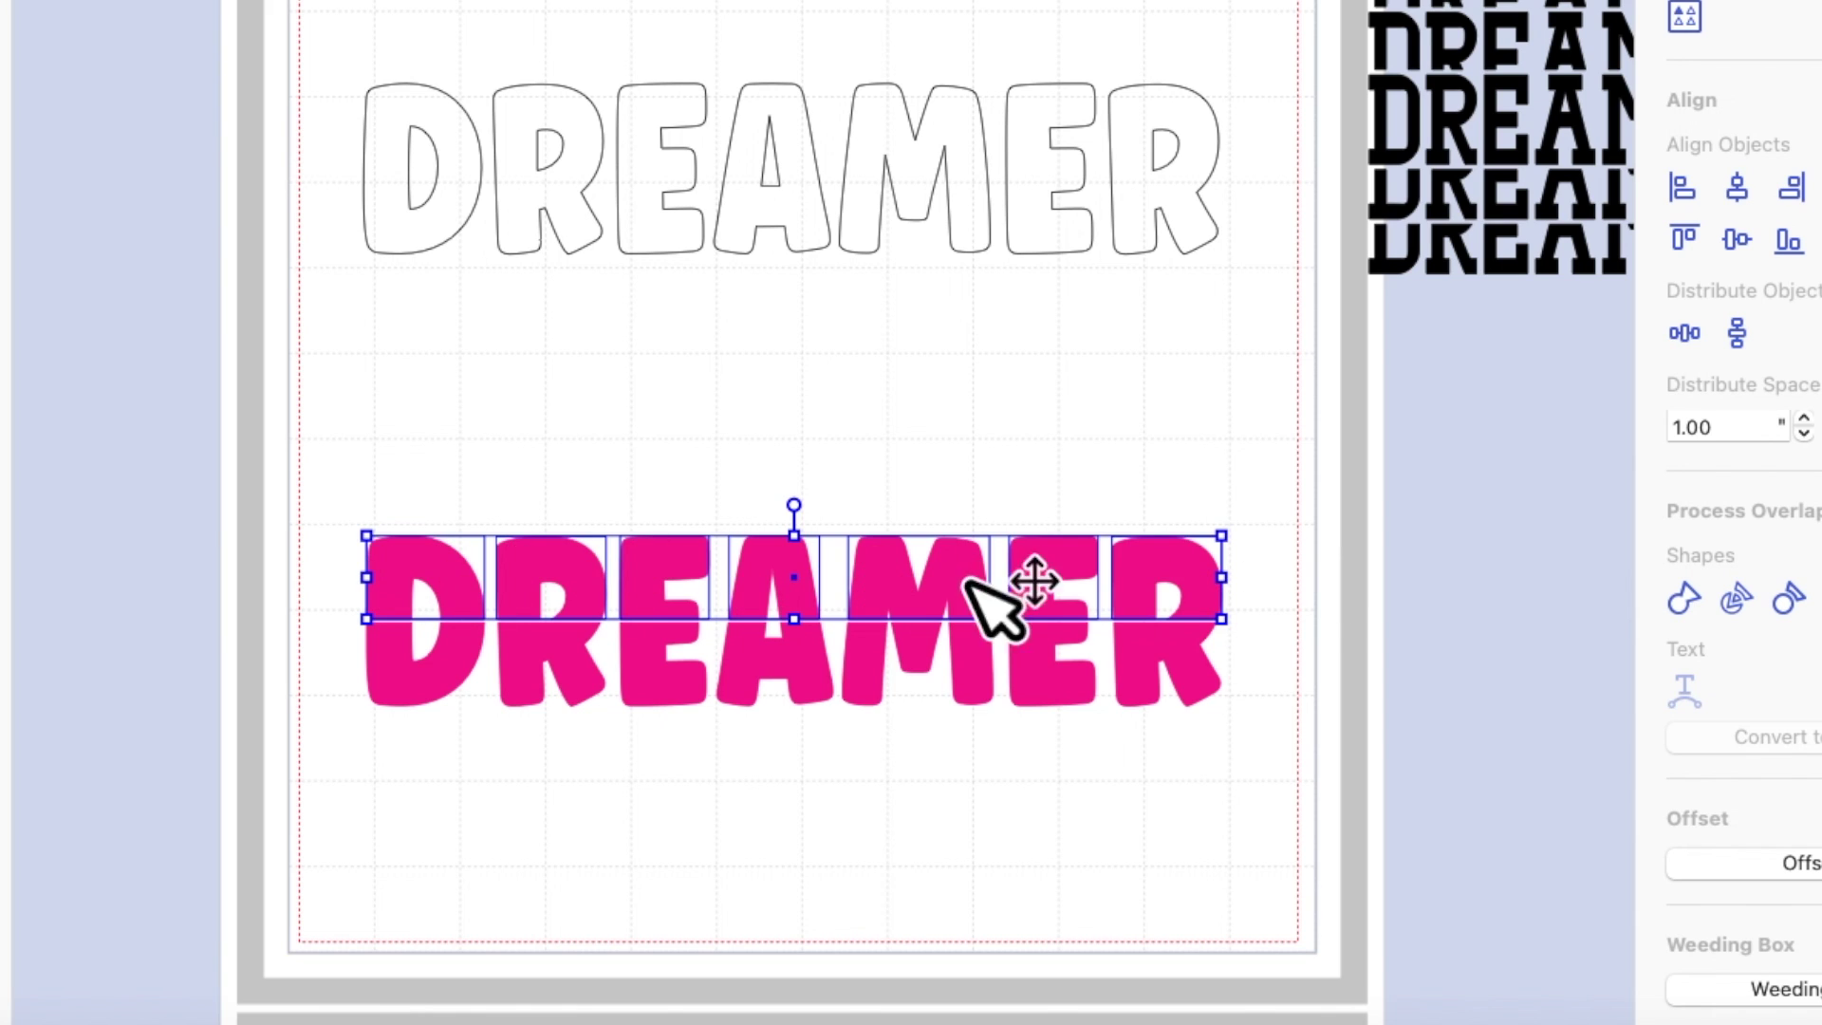
right_click(1185, 589)
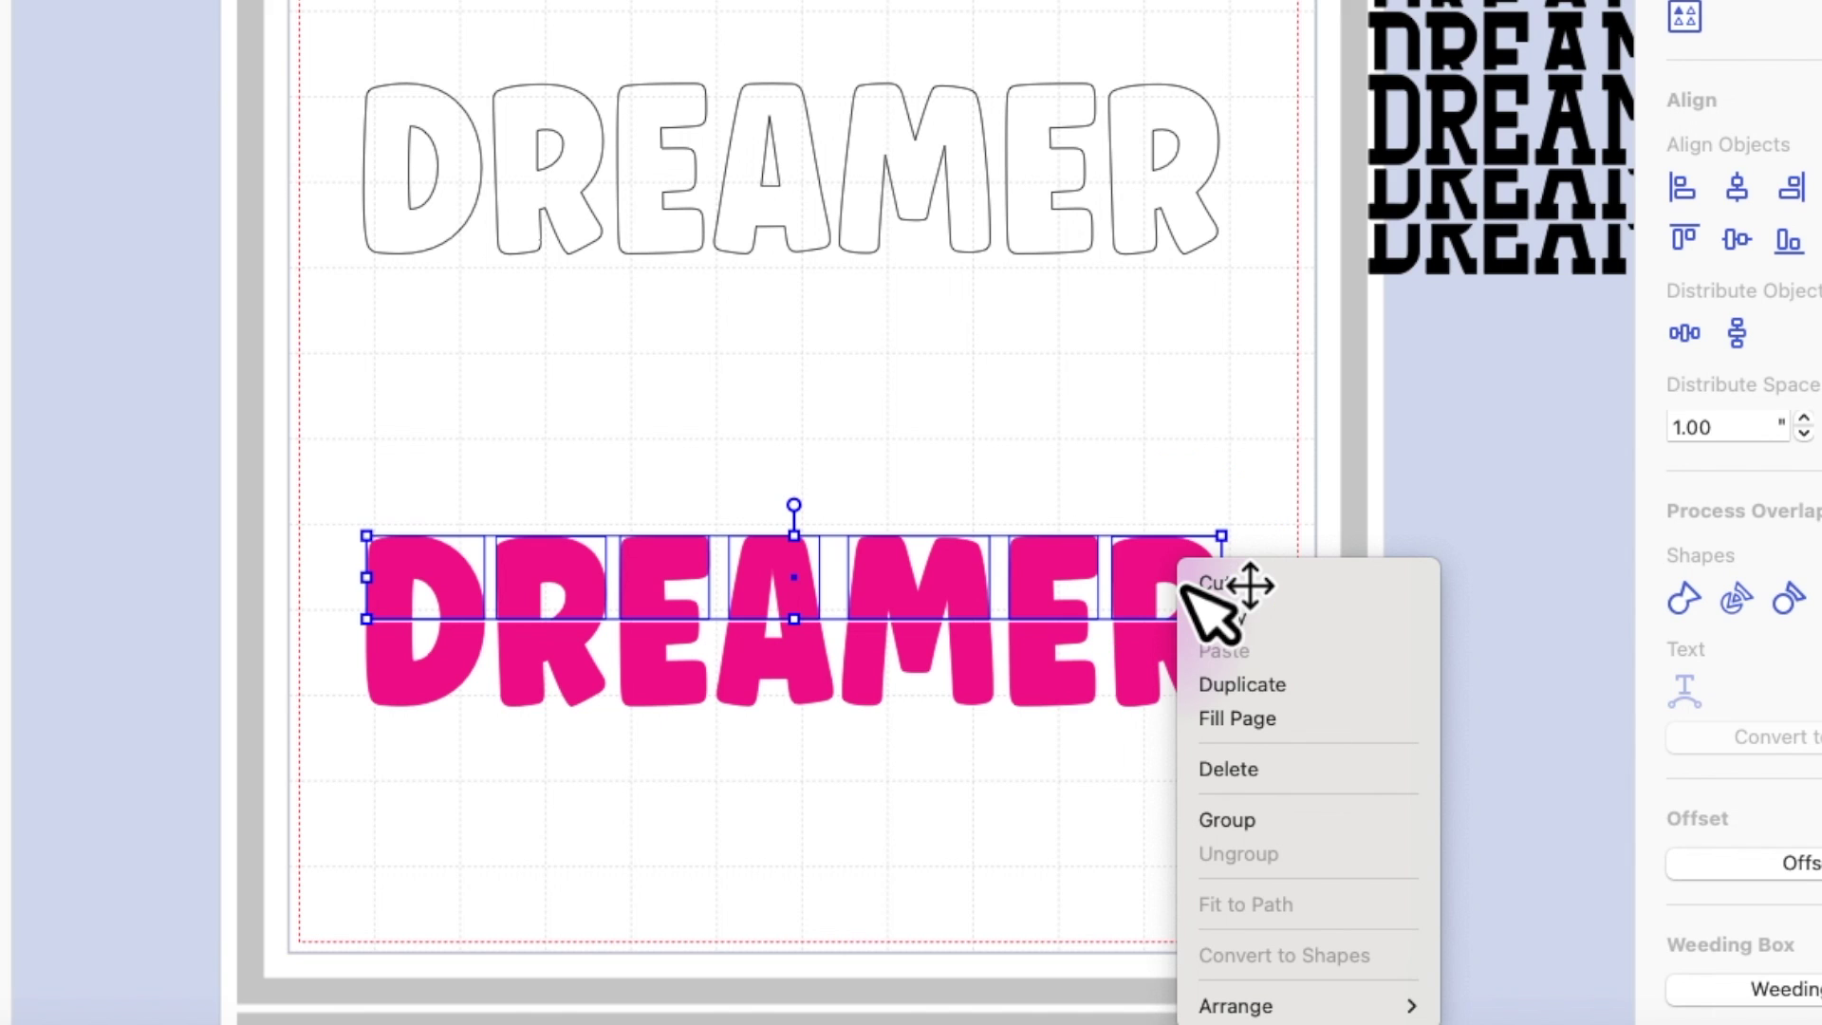
click(1279, 822)
drag(1176, 593, 1184, 461)
click(1294, 622)
click(1207, 477)
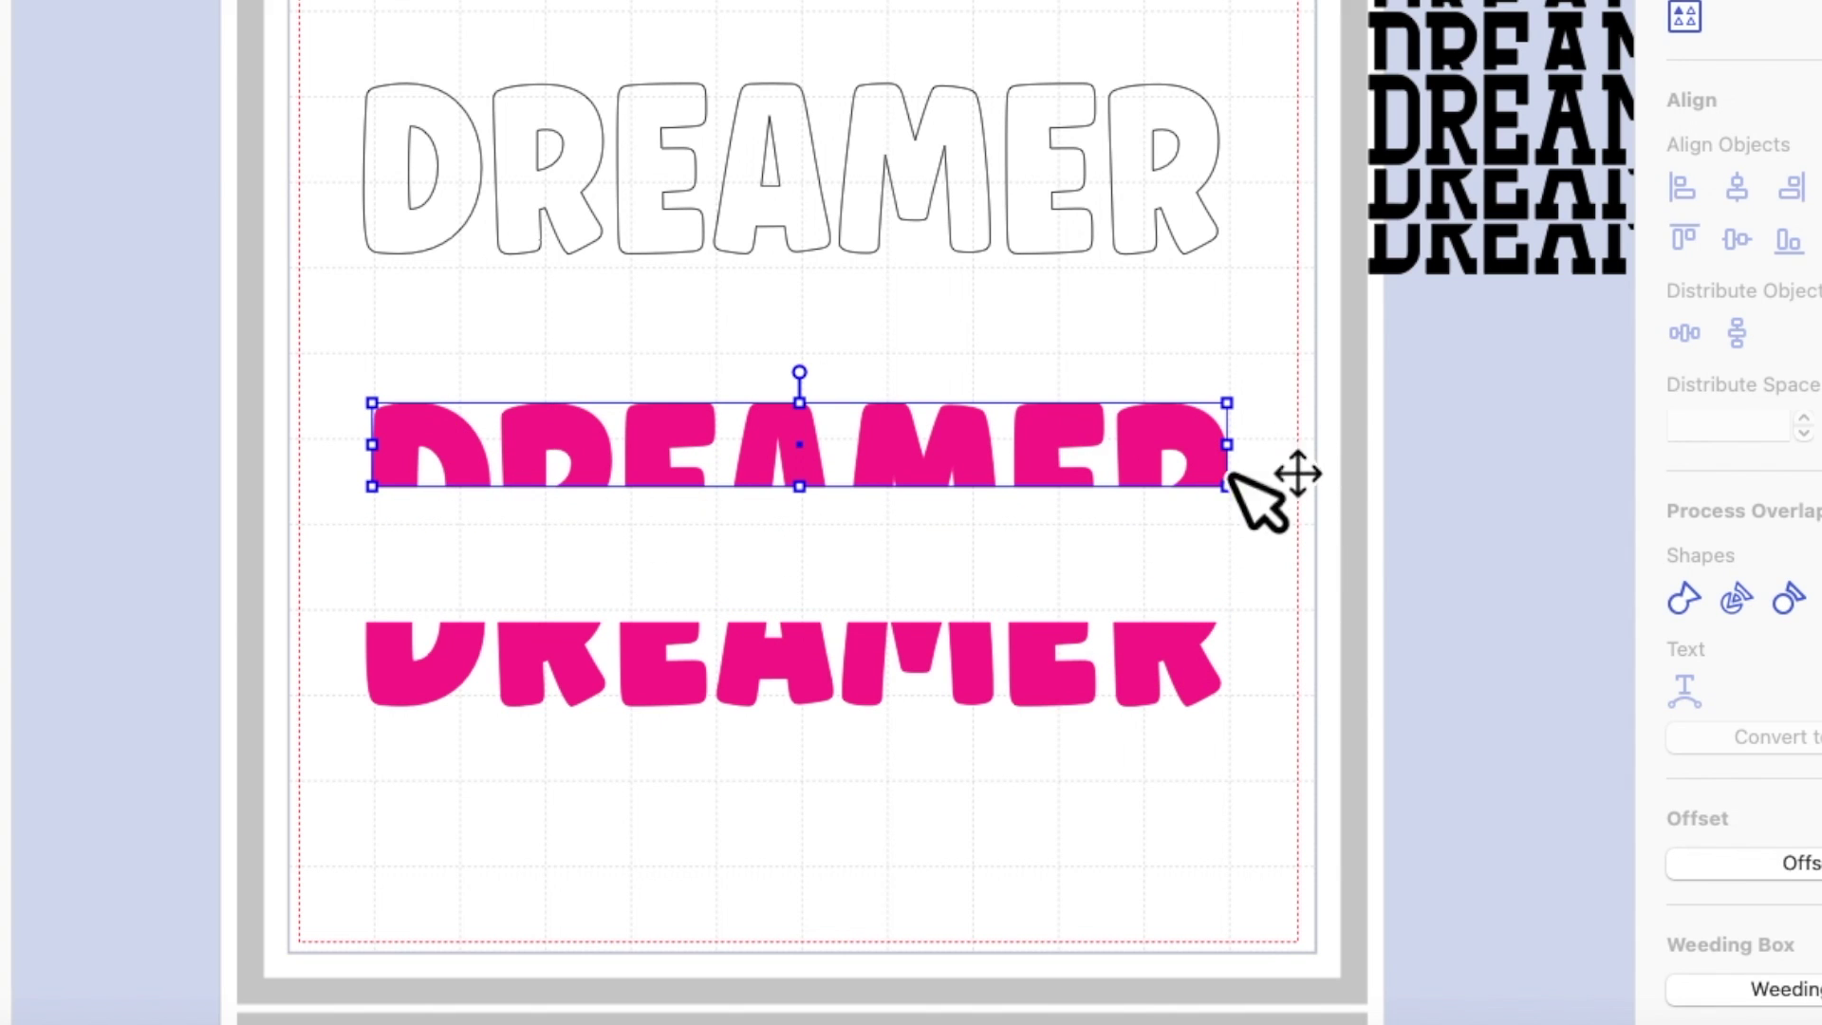
Step: Group all the lower halves of the pink letters
click(474, 759)
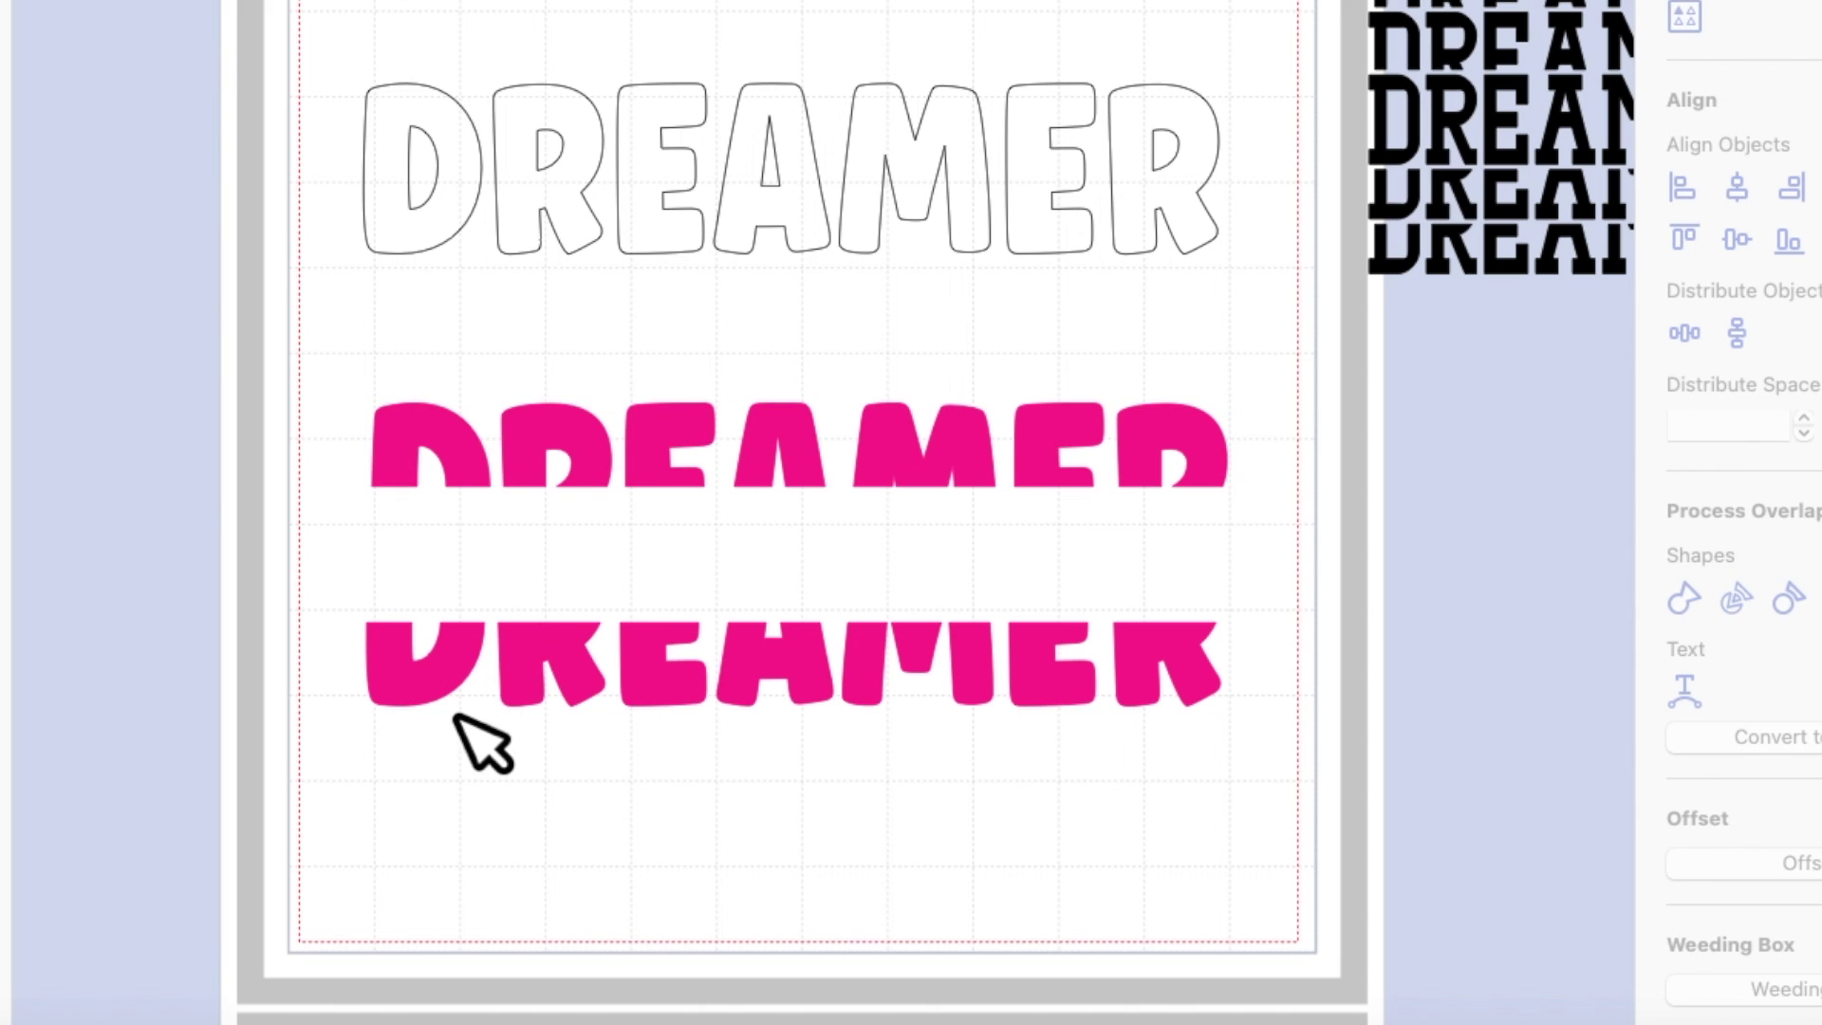
click(447, 683)
click(617, 827)
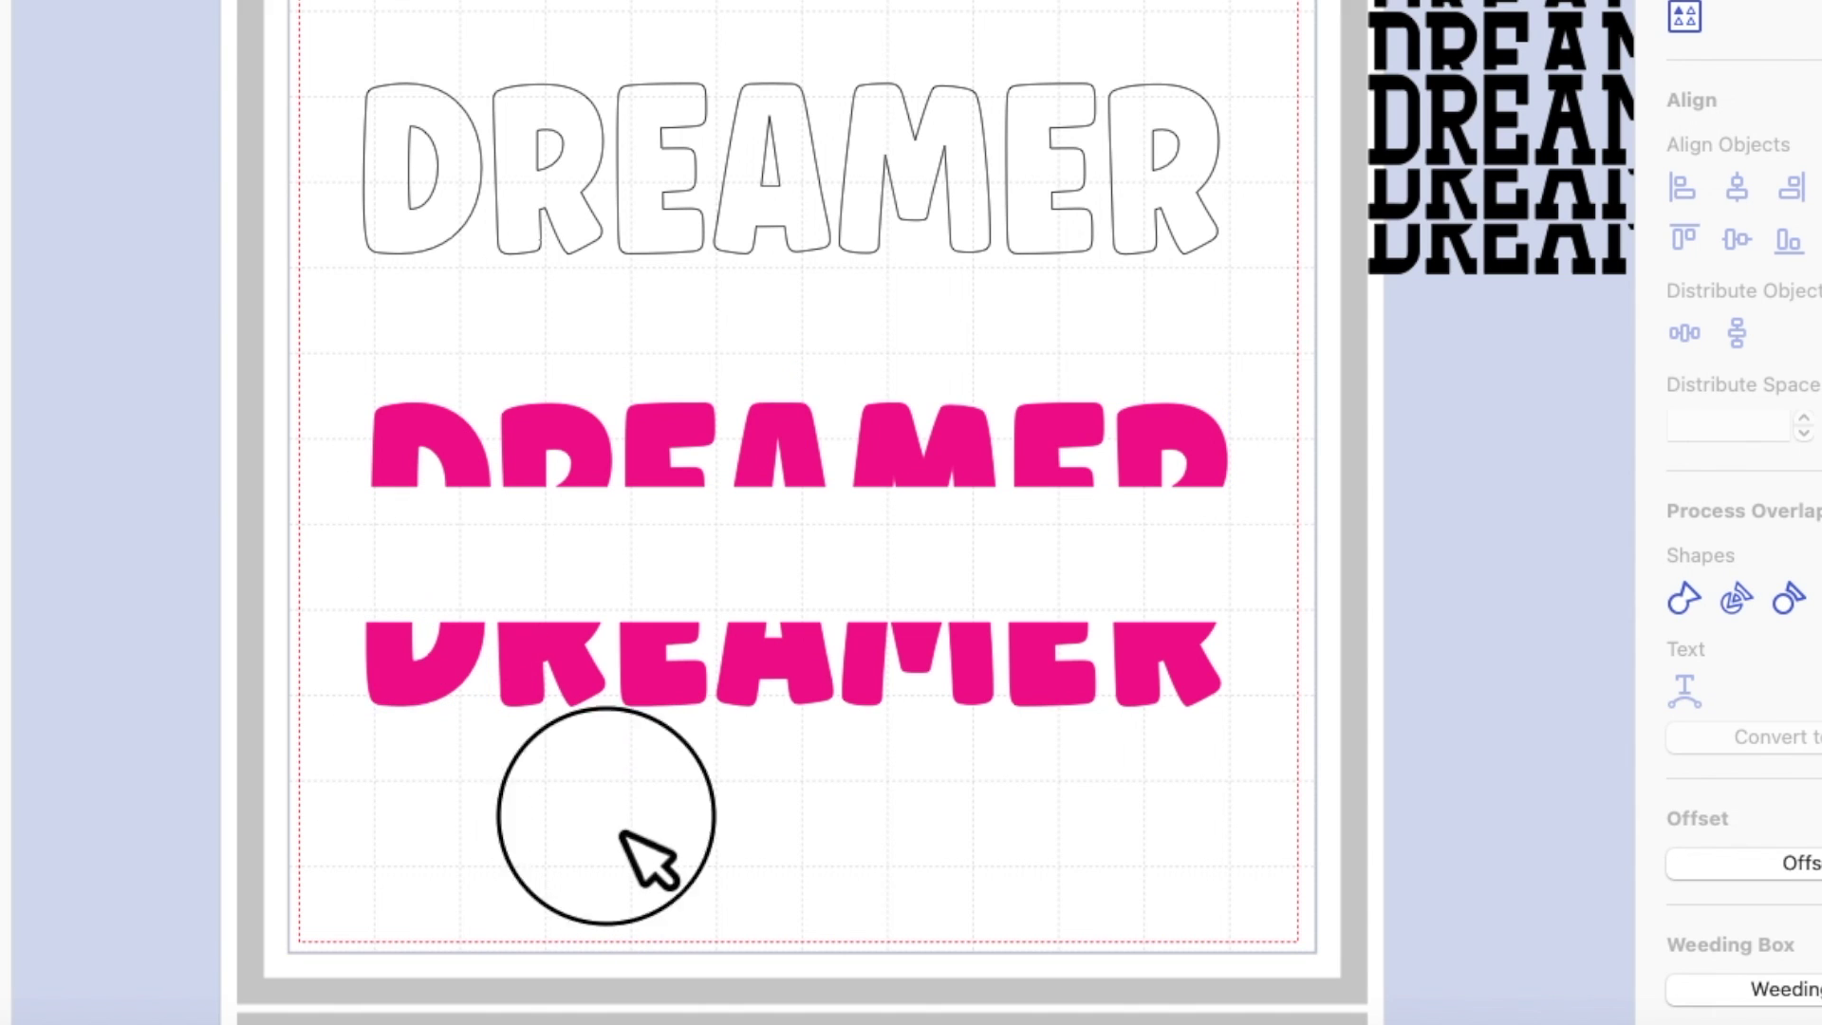
drag(274, 574, 1474, 816)
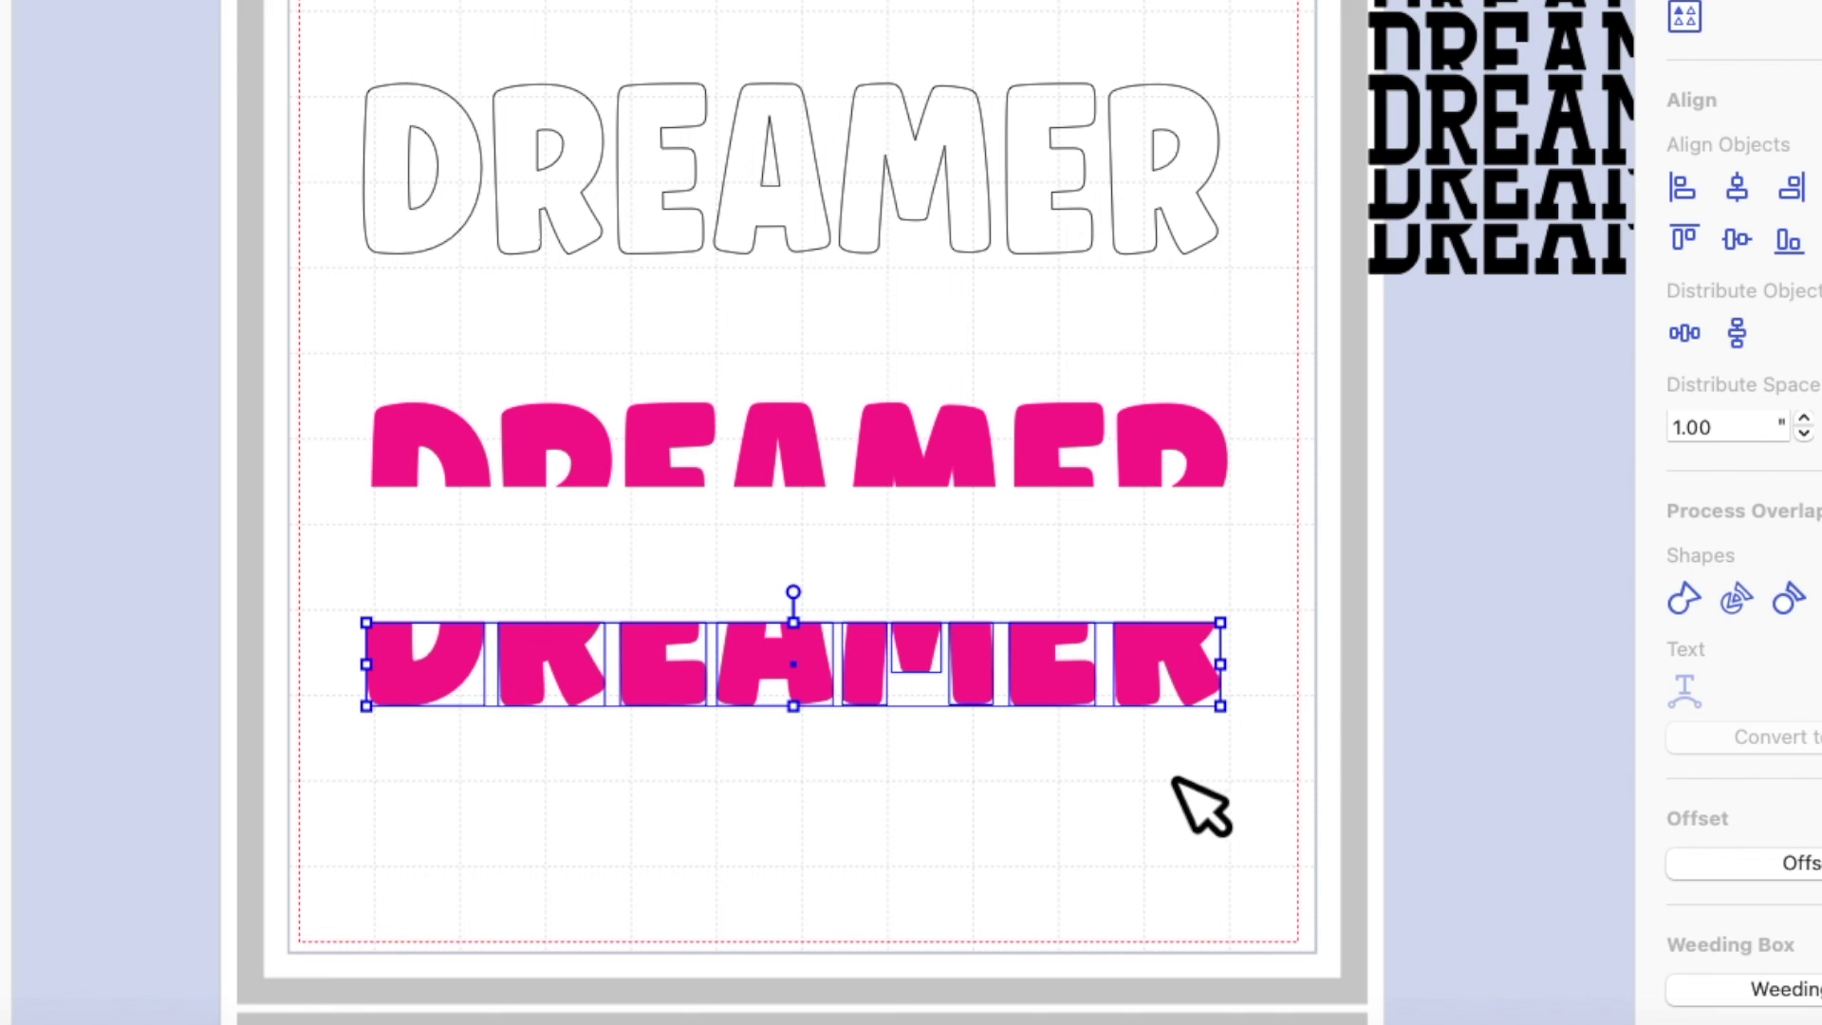
right_click(1145, 678)
click(1219, 917)
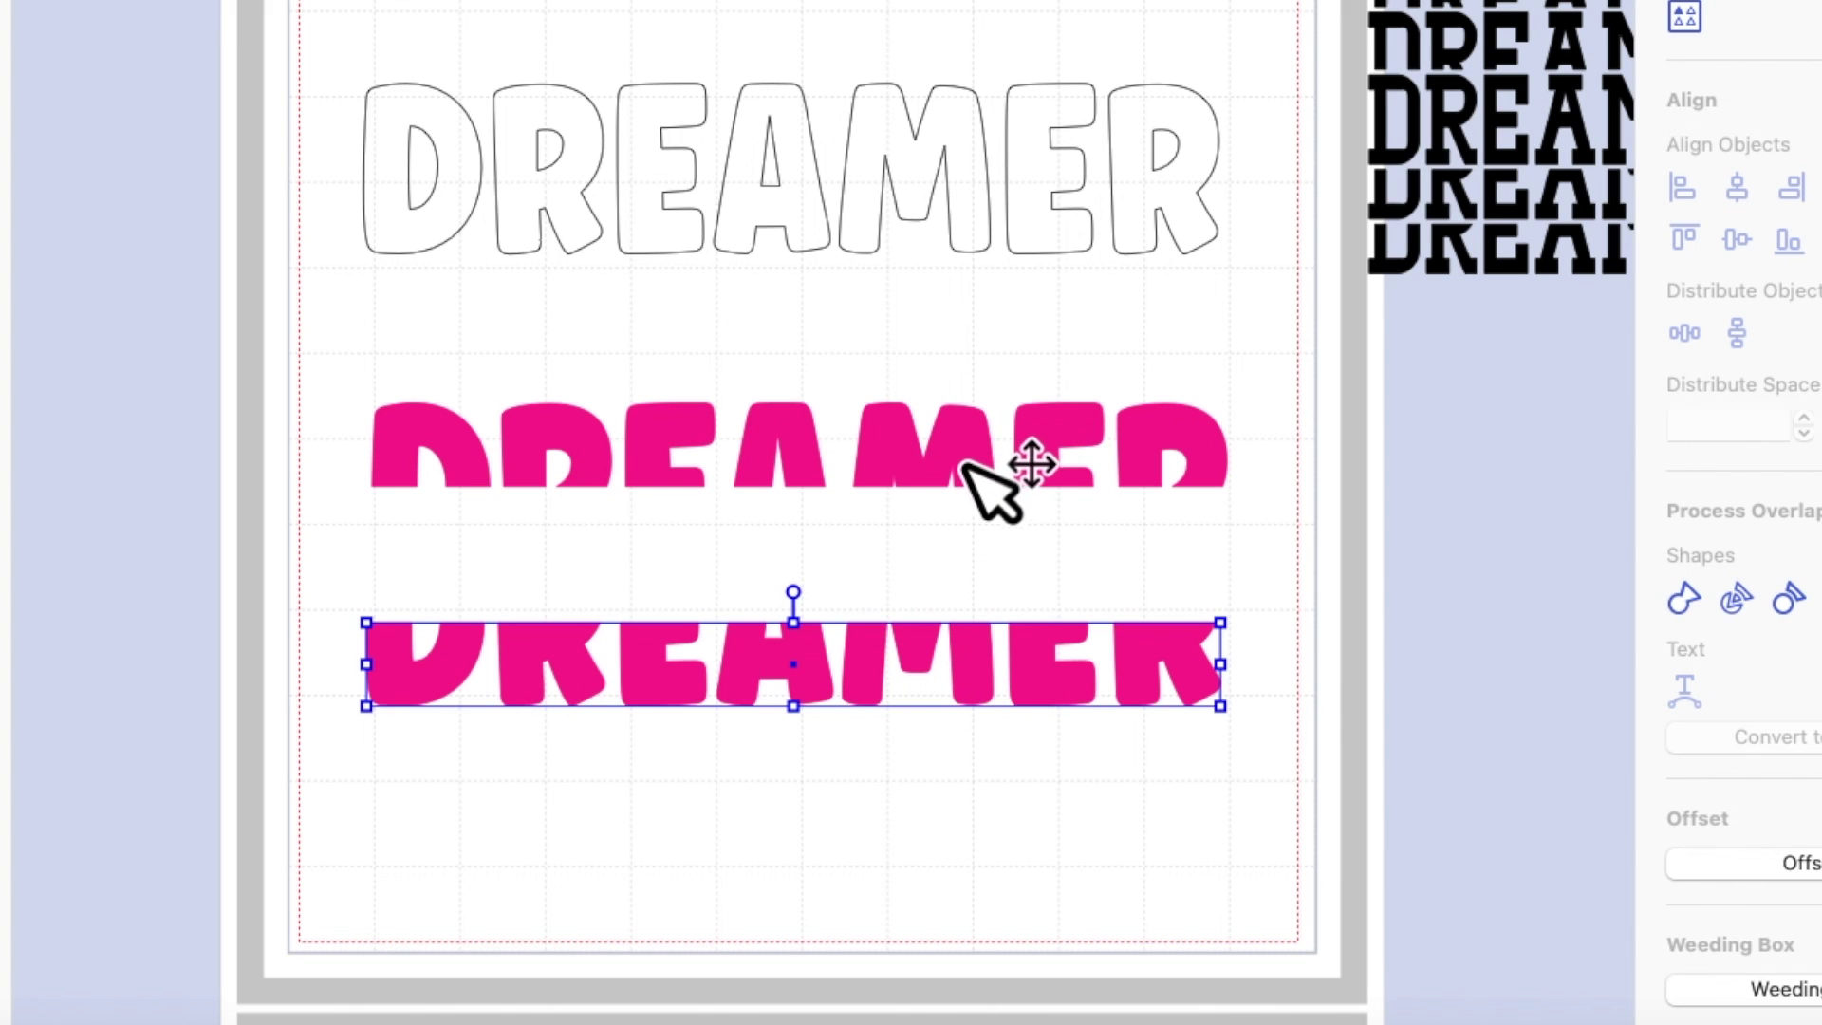
Step: Place the upper-half group directly above the outlined DREAMER and the lower-half group directly below it
drag(976, 479, 973, 90)
click(877, 700)
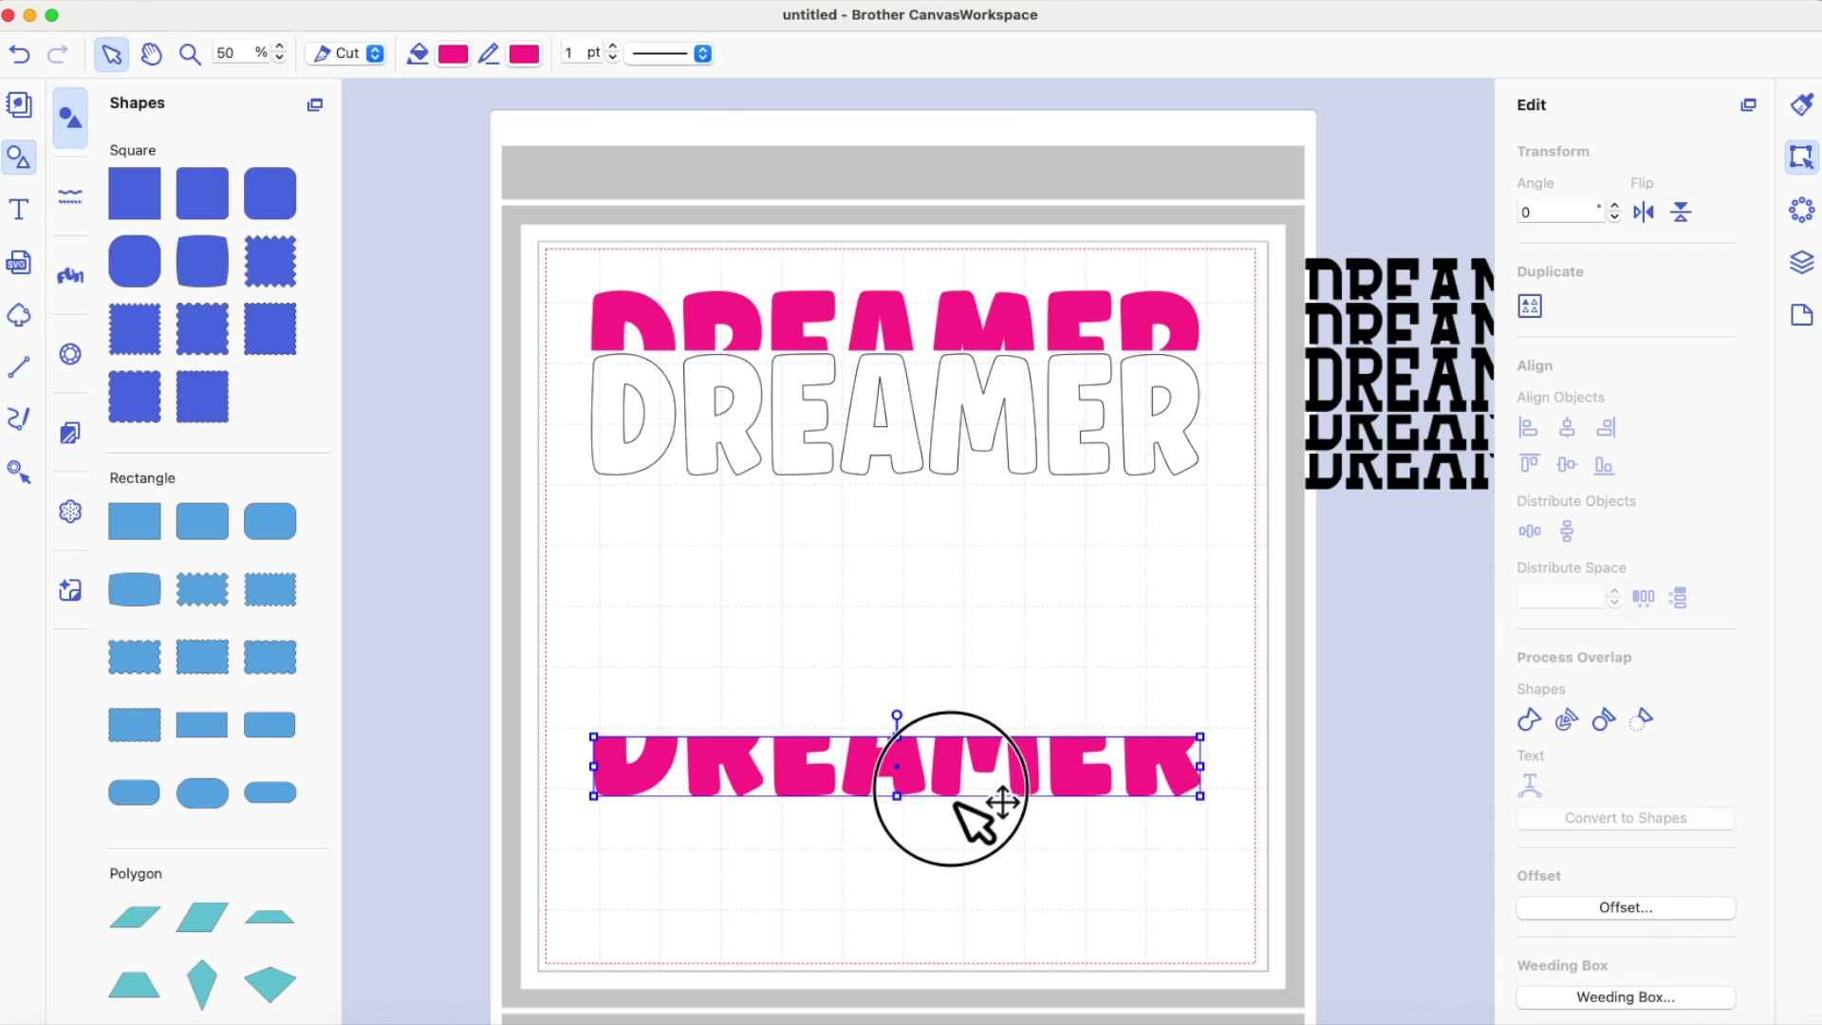
drag(956, 805, 956, 552)
click(1025, 750)
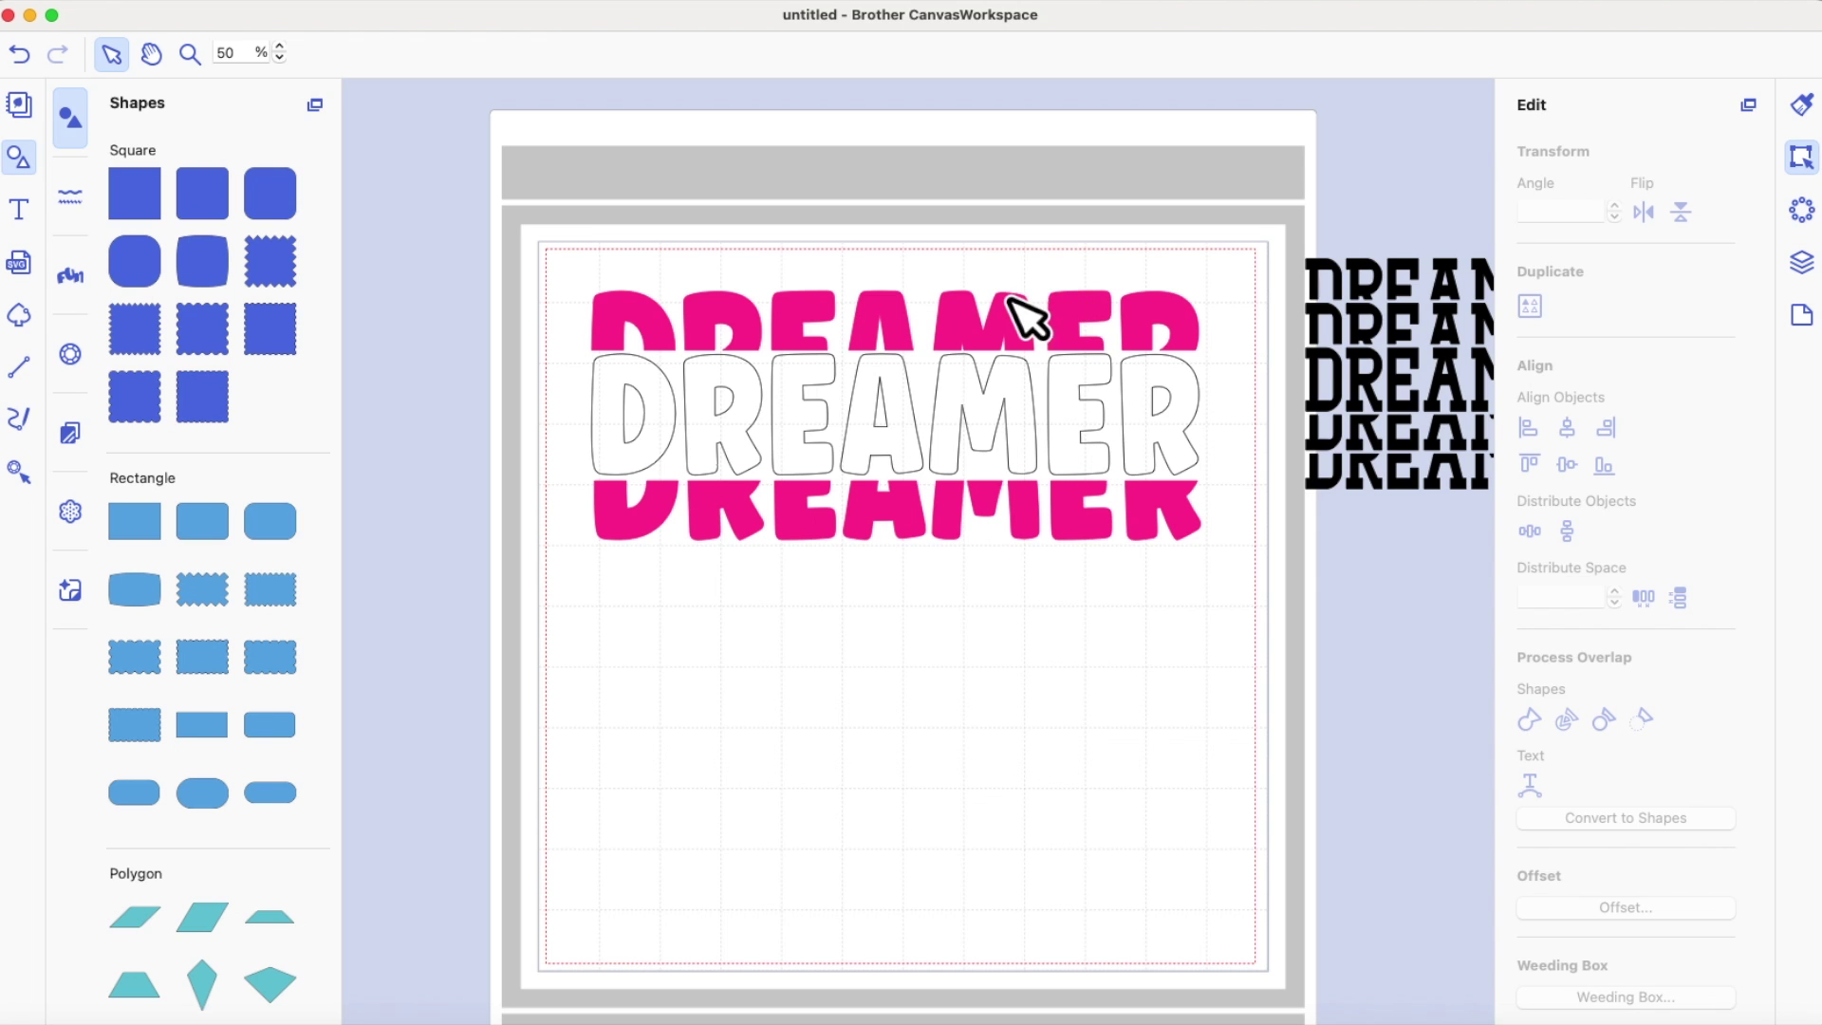
Step: Duplicate the upper-half row and stack the copy just above it
click(1005, 334)
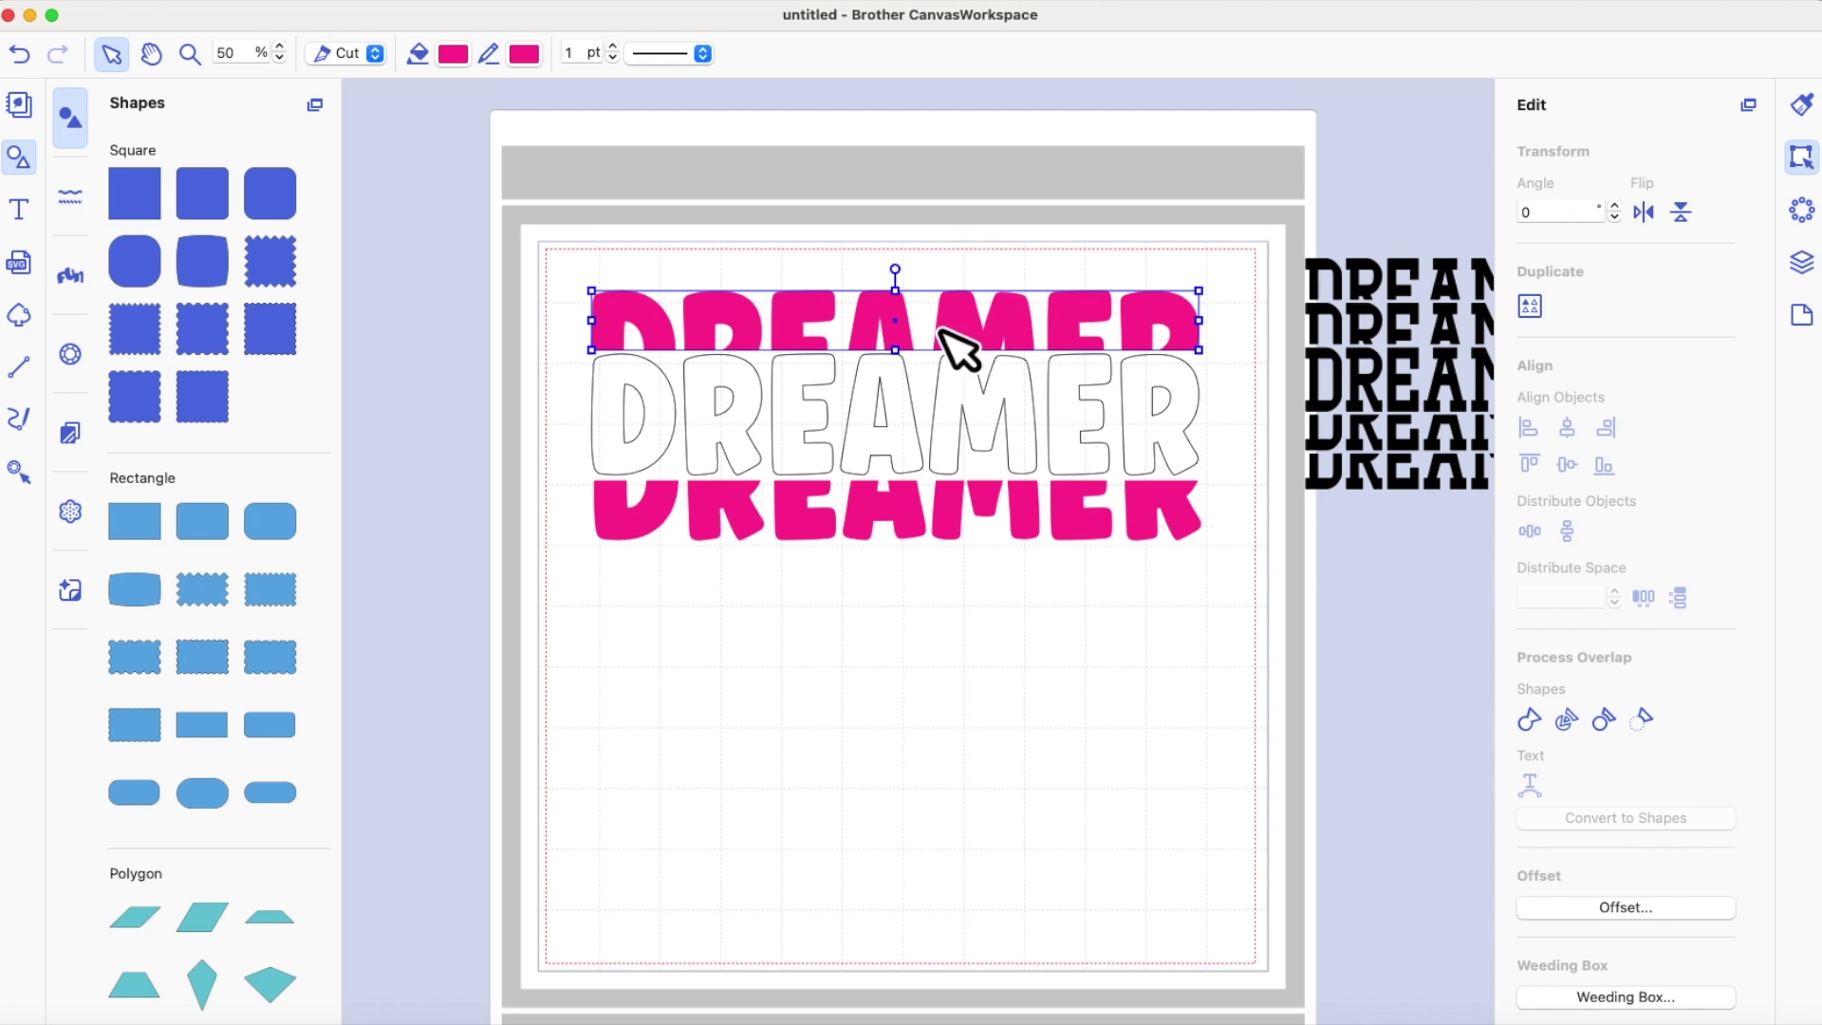
right_click(966, 327)
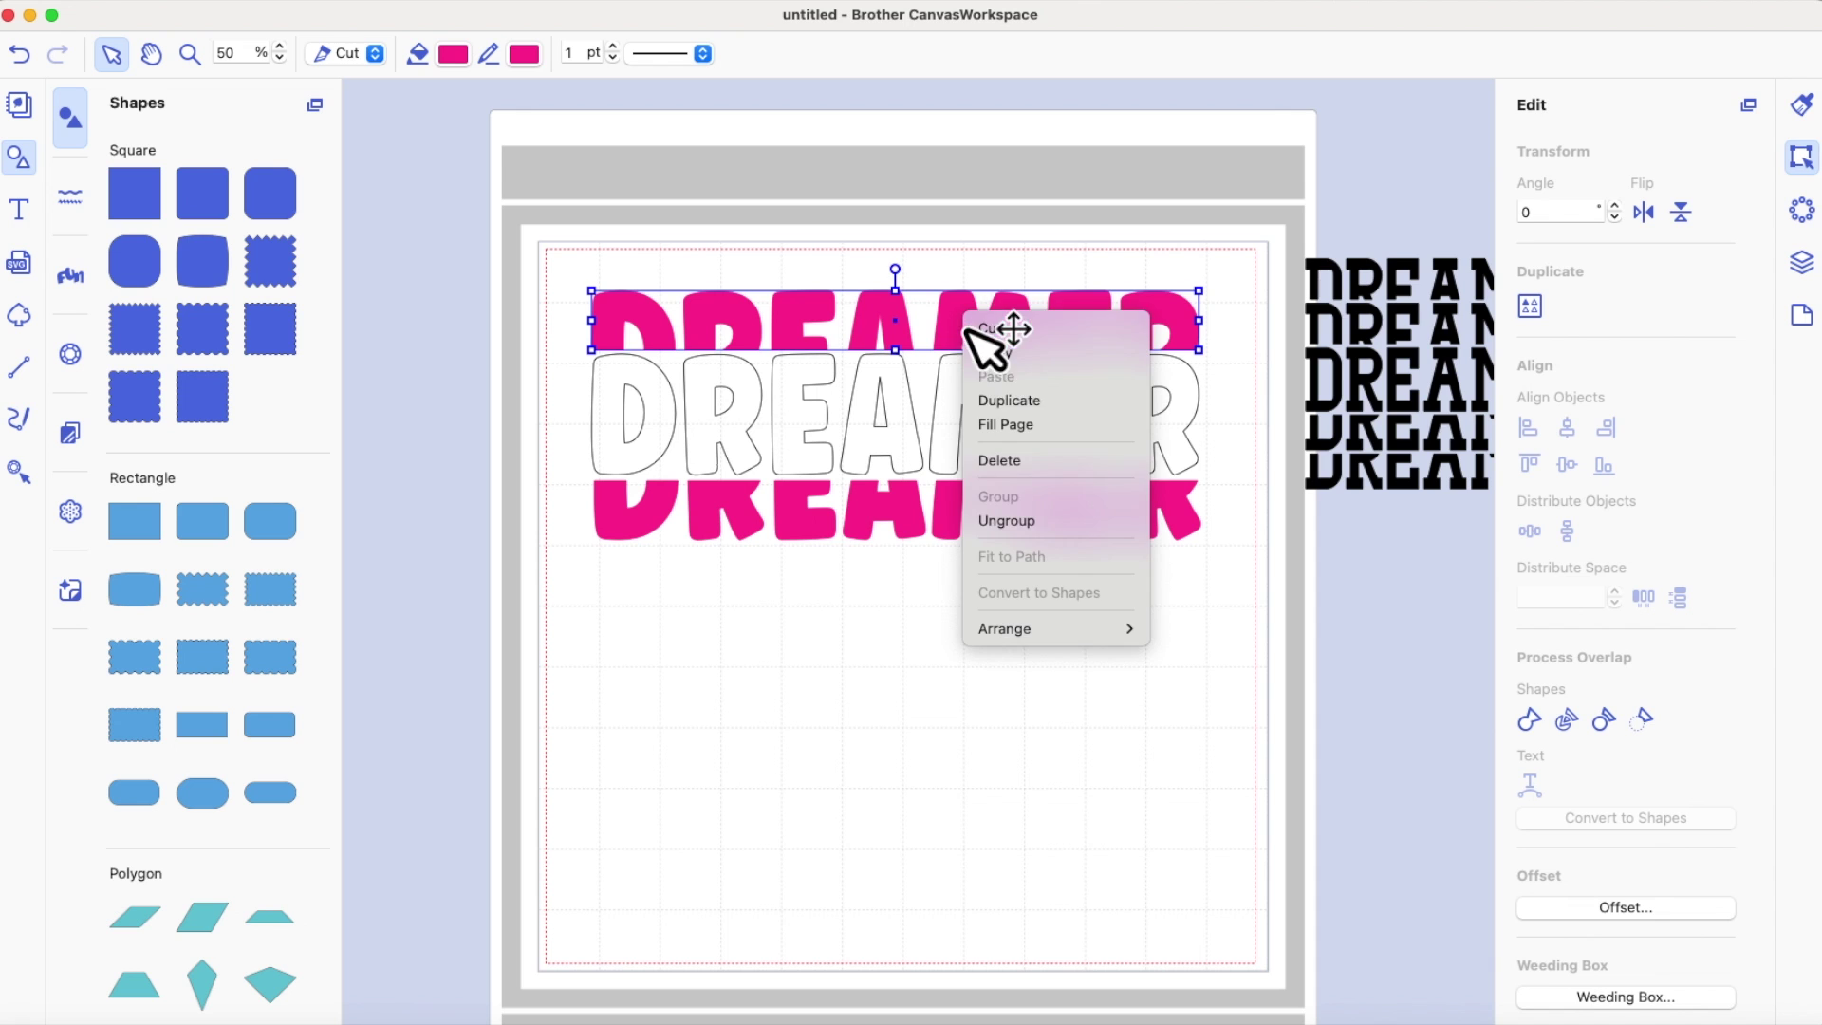
click(1051, 416)
drag(1047, 349, 1002, 263)
Step: Duplicate the lower-half row and stack the copy just beneath it
click(949, 526)
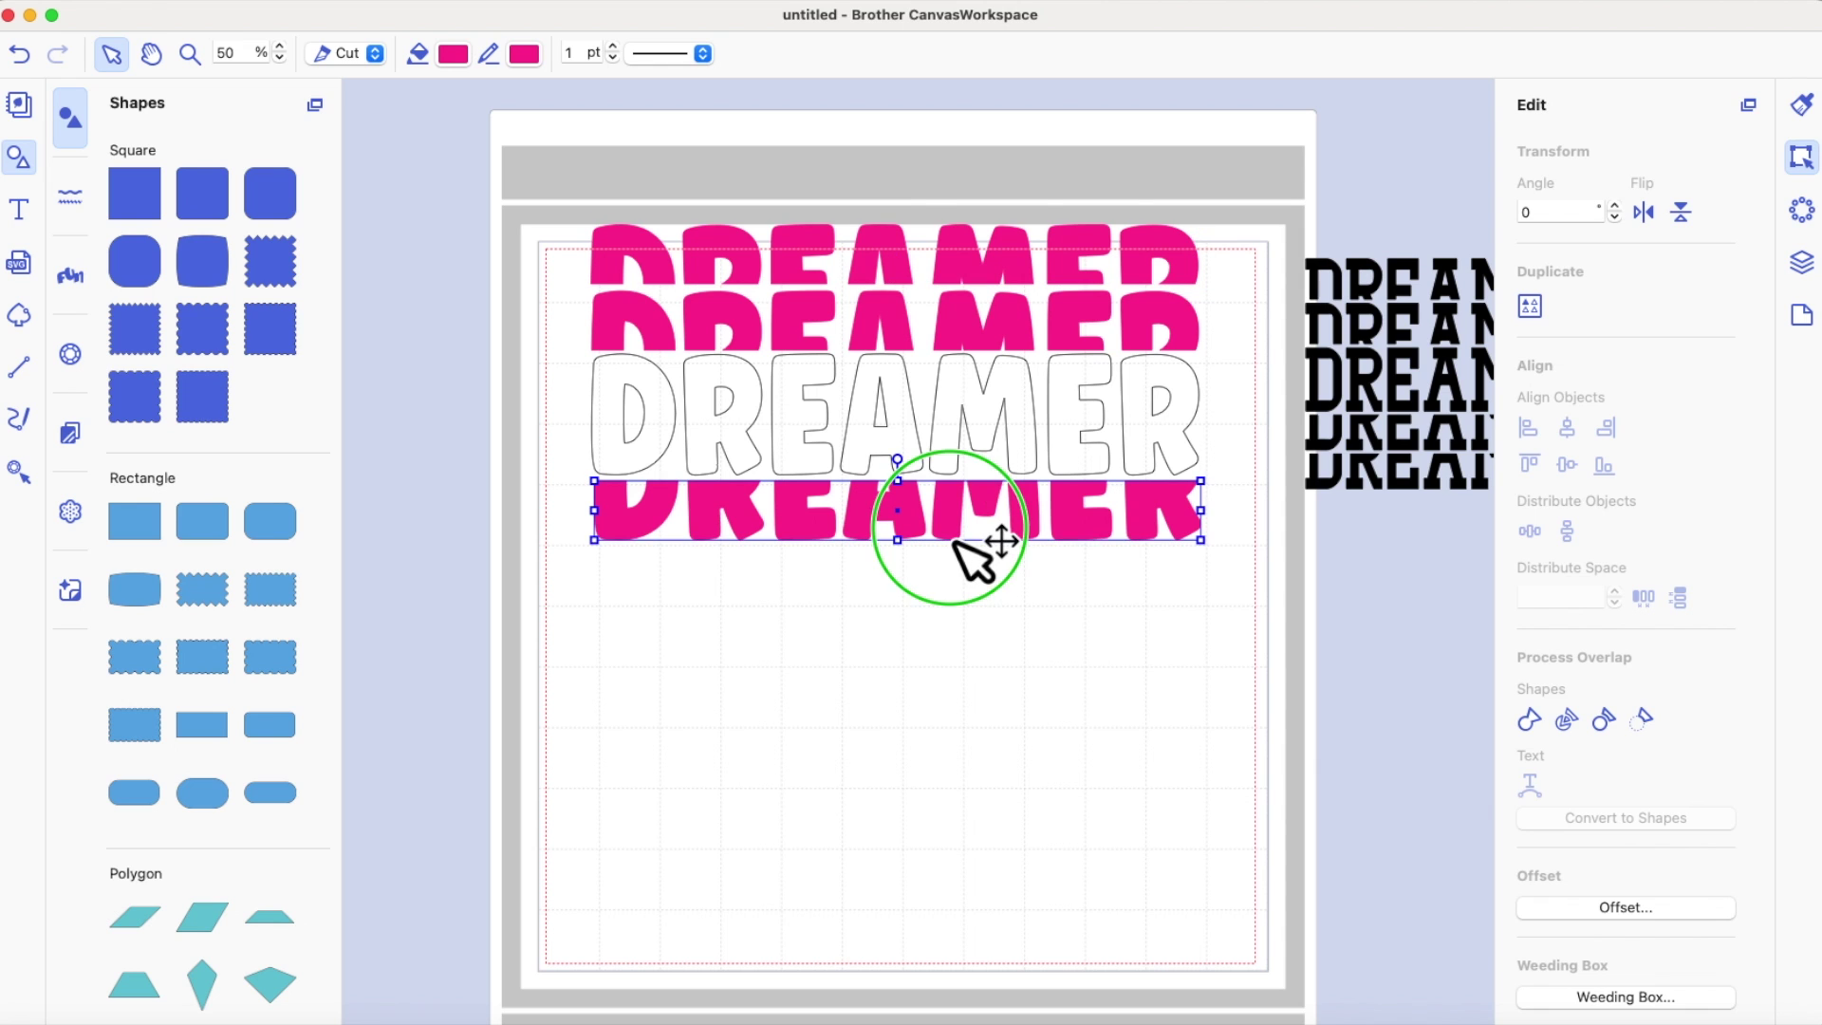
right_click(951, 524)
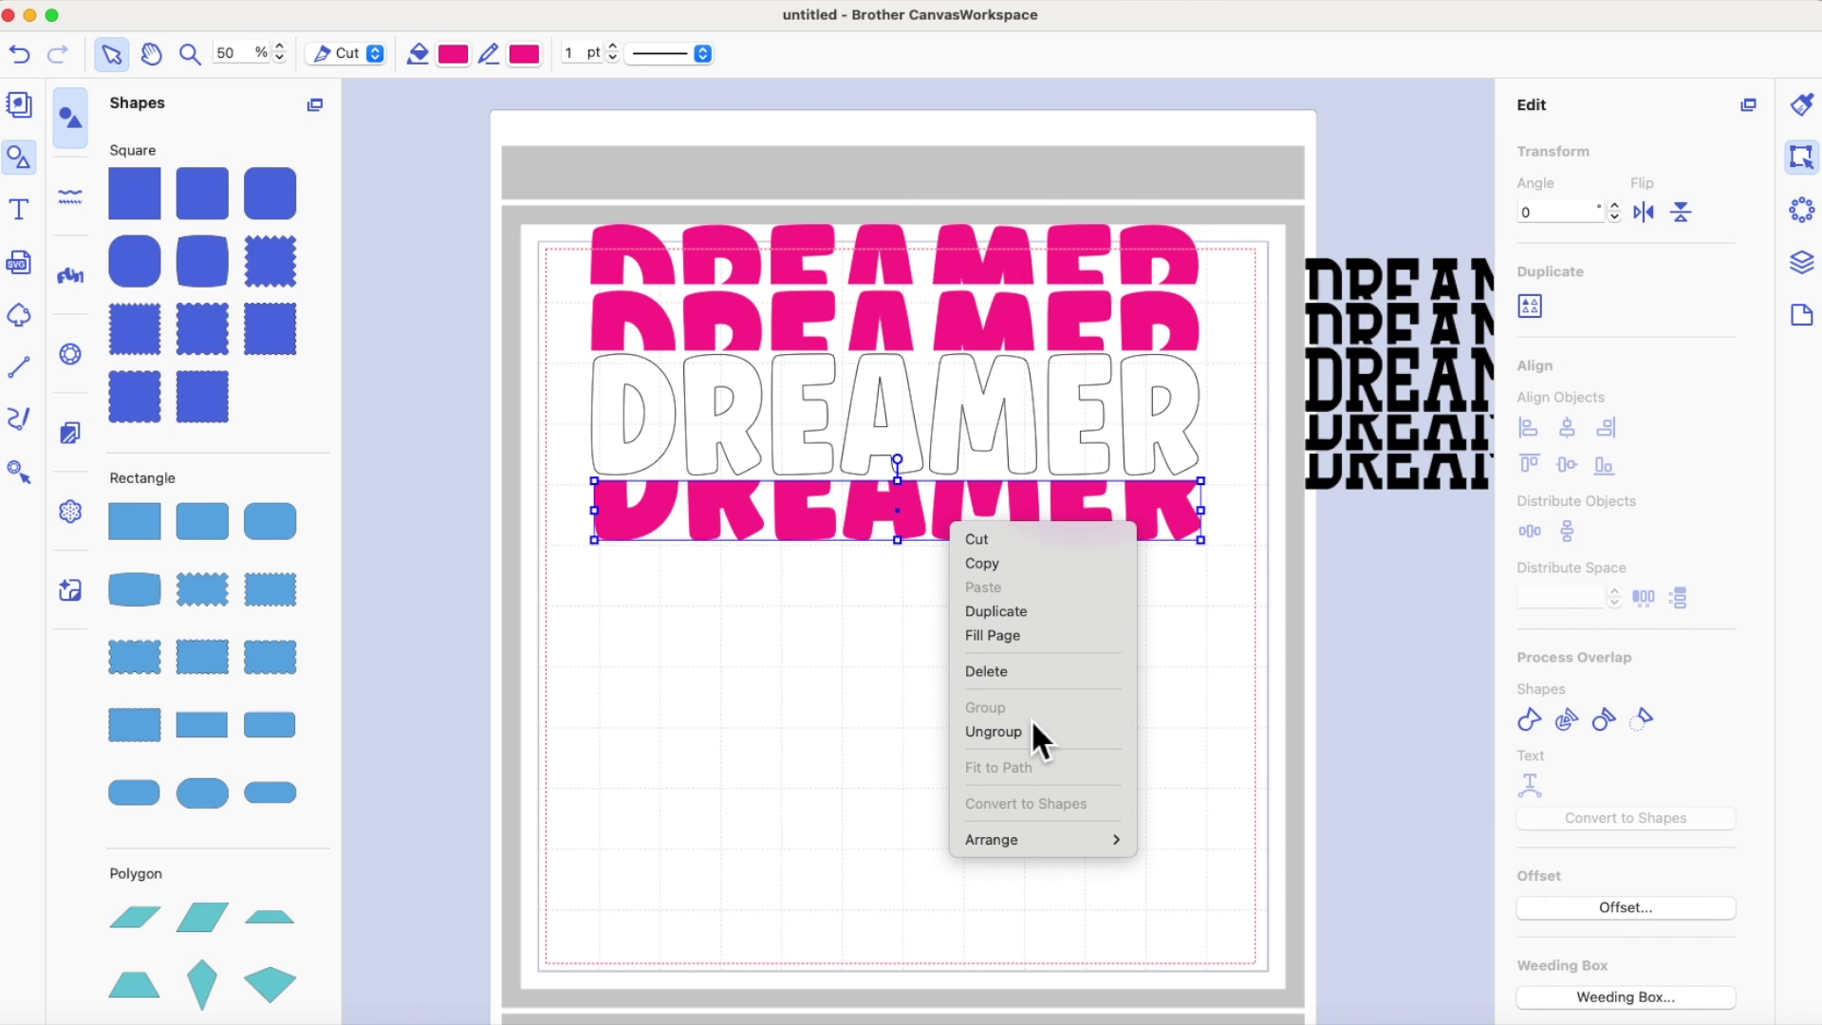
click(1025, 612)
drag(1041, 537, 1020, 580)
Step: Fill the outlined DREAMER text in the middle of the stack with dark maroon
click(913, 438)
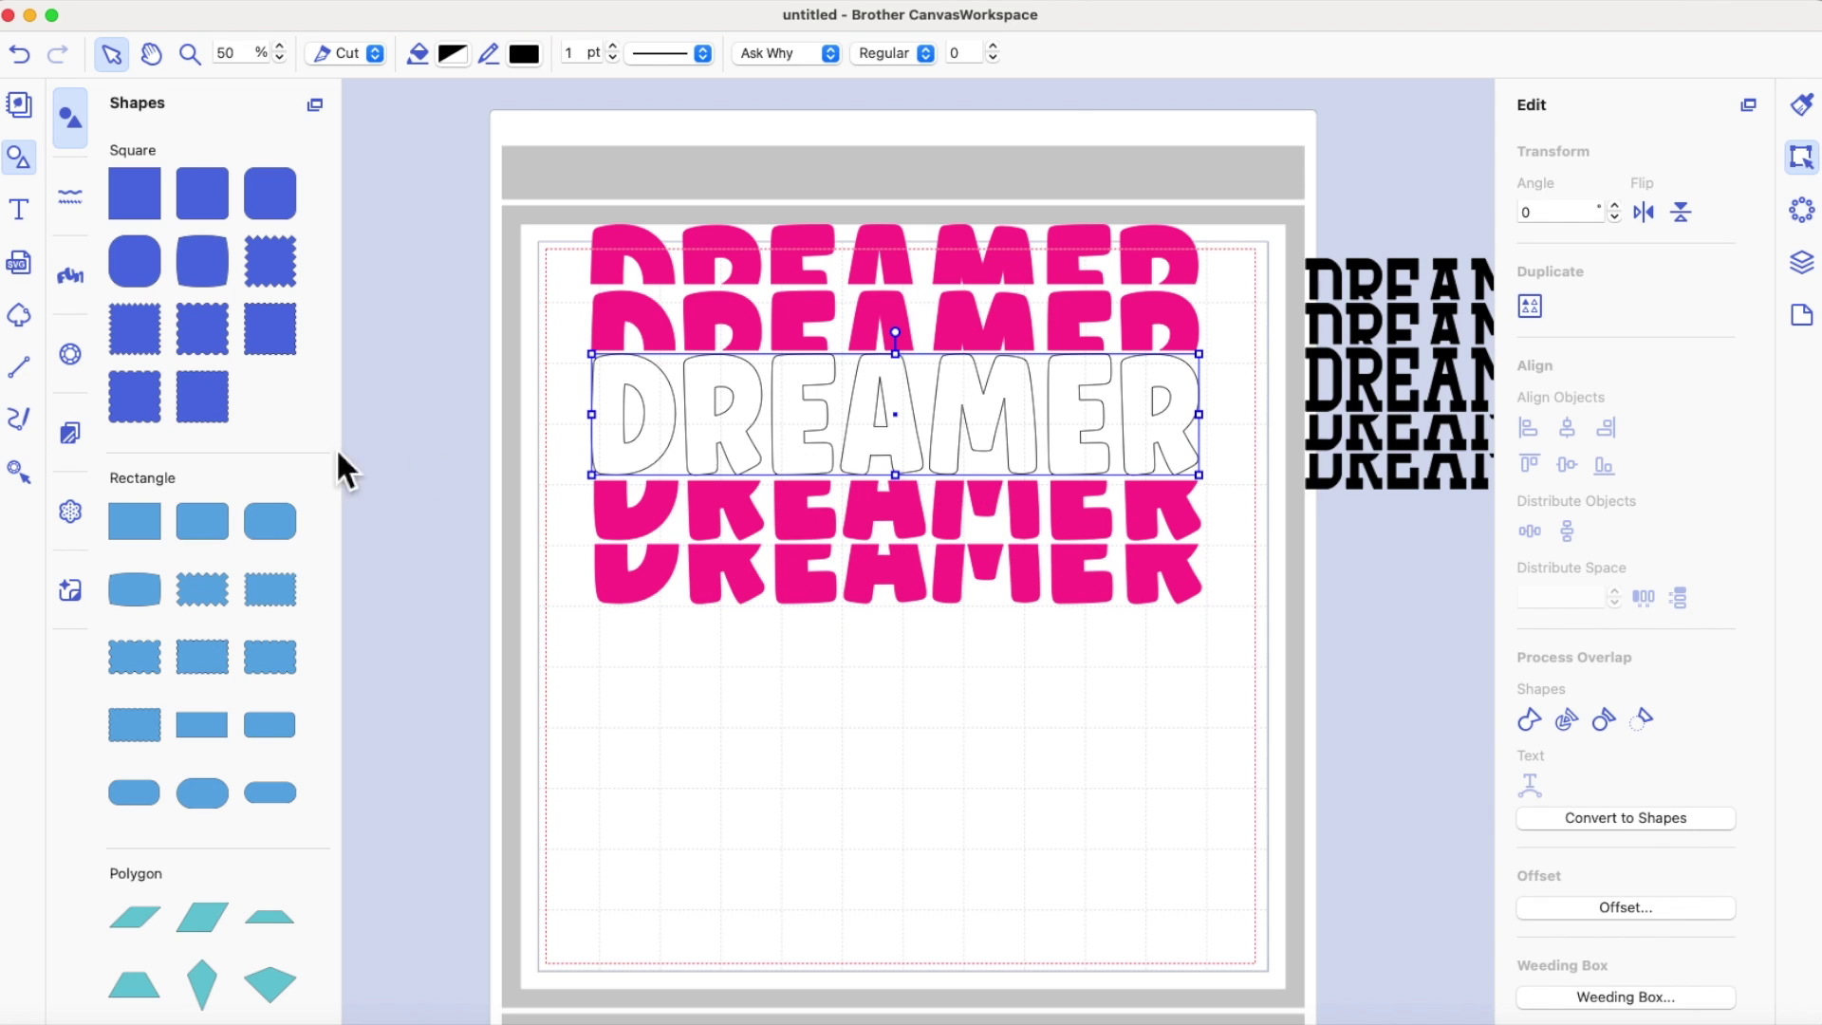
click(462, 60)
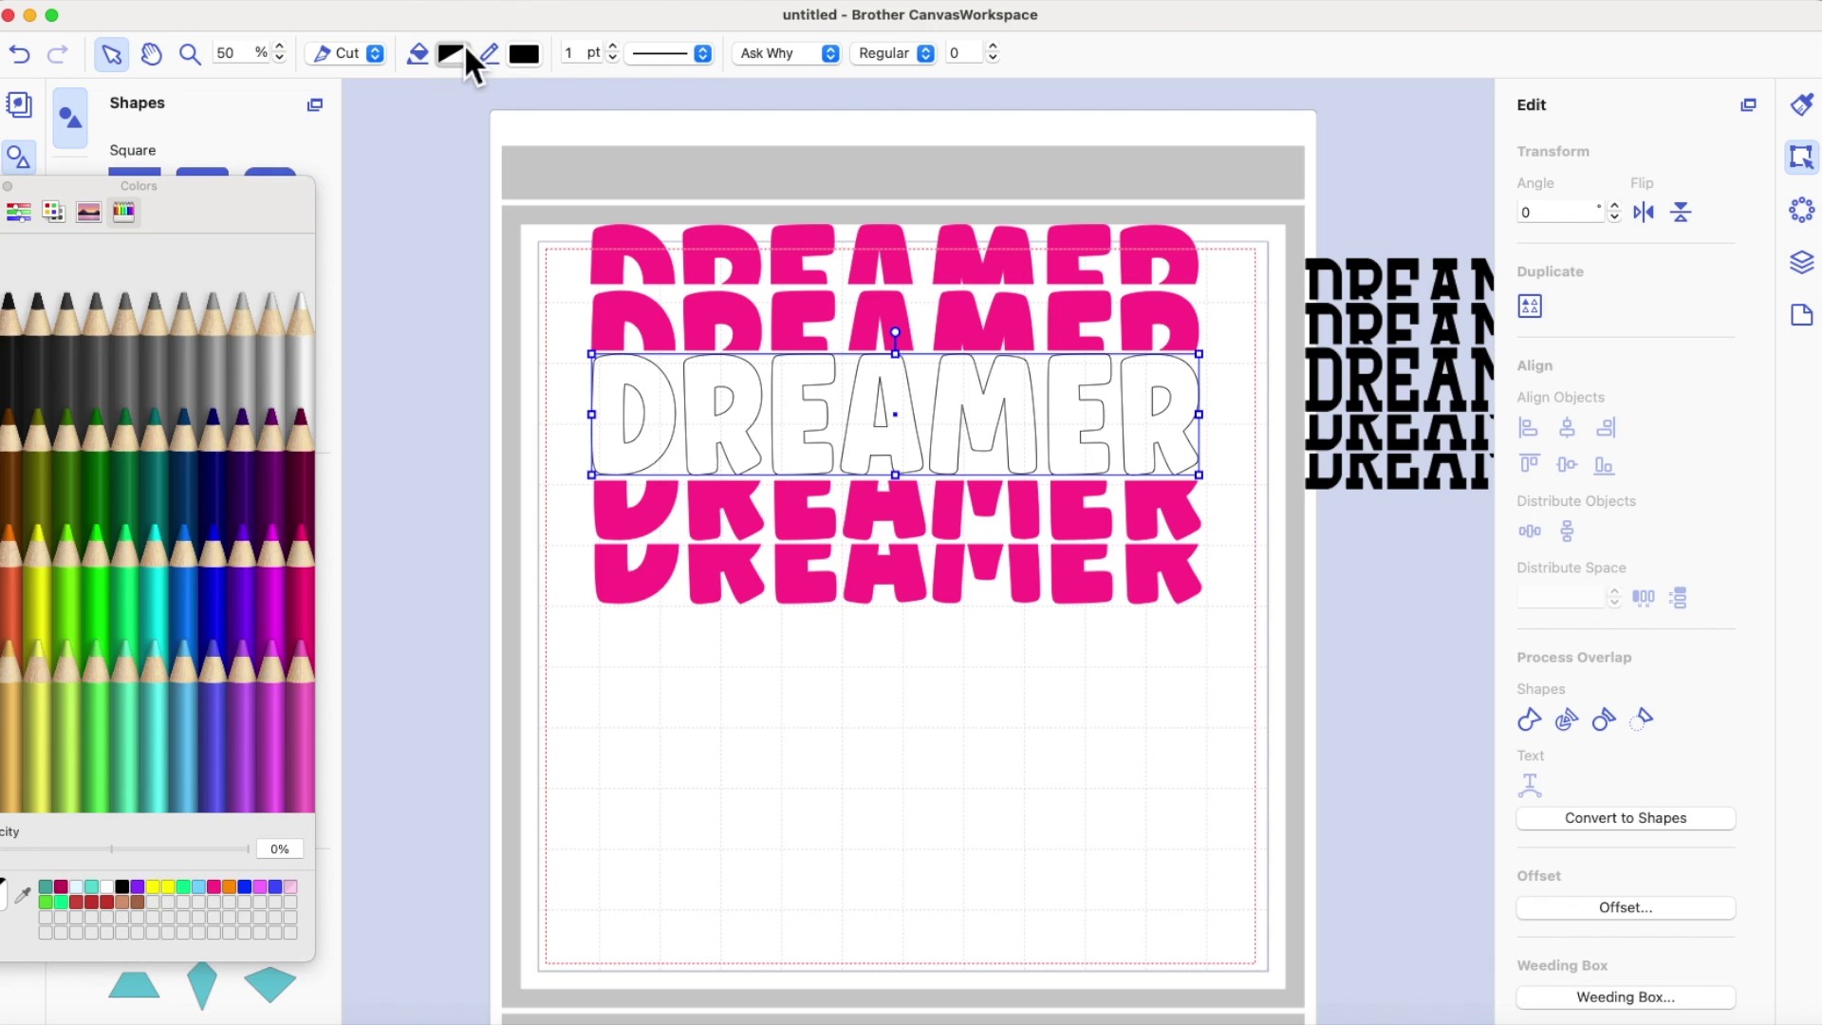
click(311, 474)
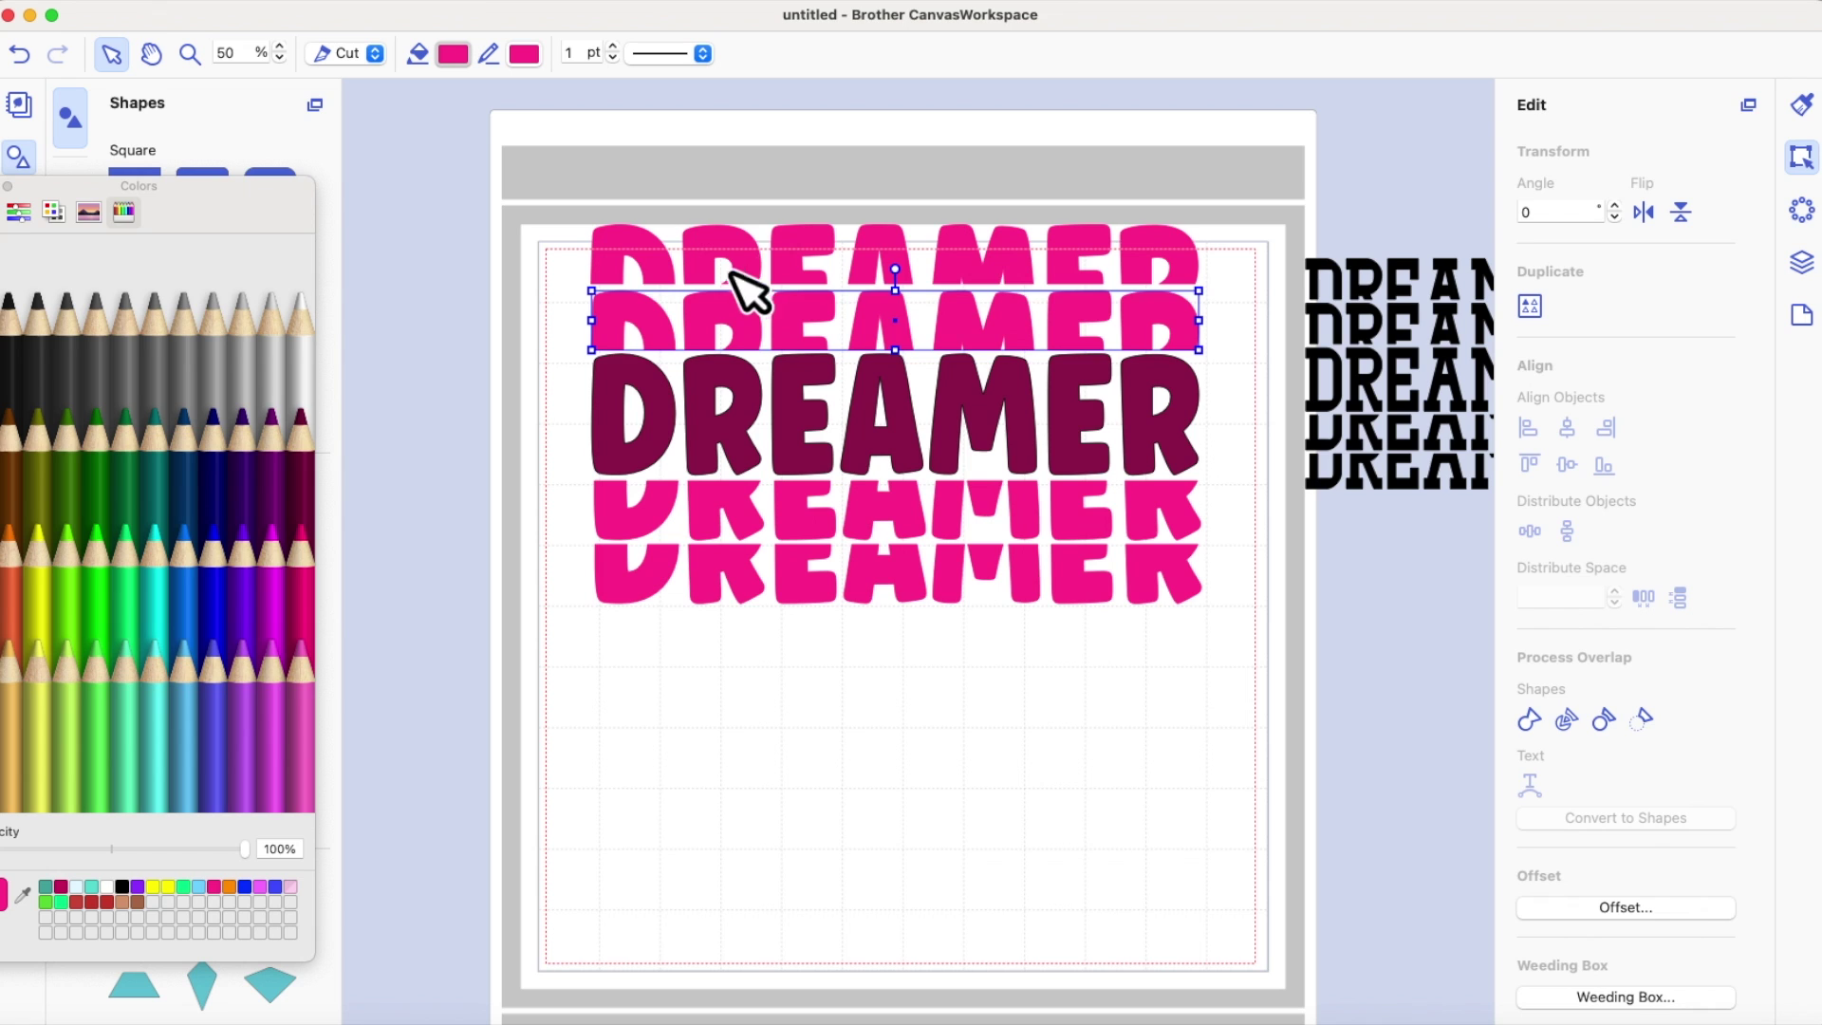
Step: Fill the outermost upper and lower DREAMER rows with Carnation pink
click(716, 261)
click(302, 665)
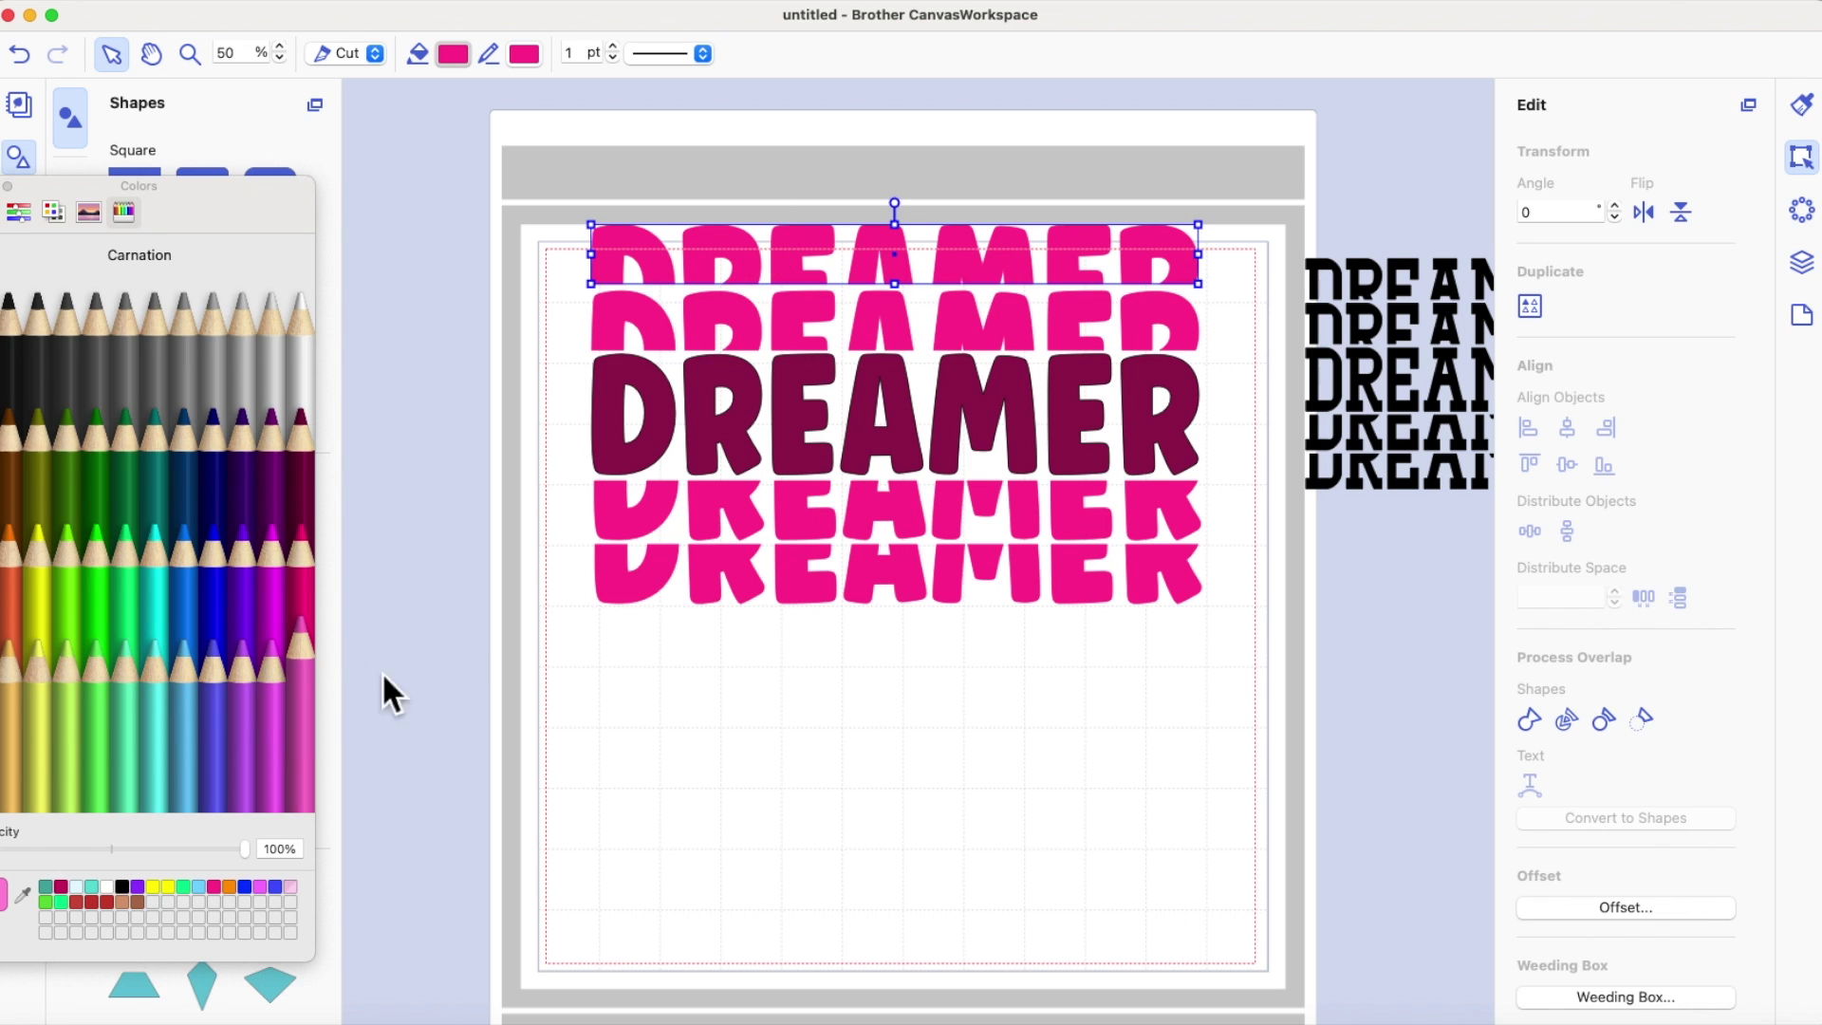
click(636, 594)
click(309, 742)
click(726, 754)
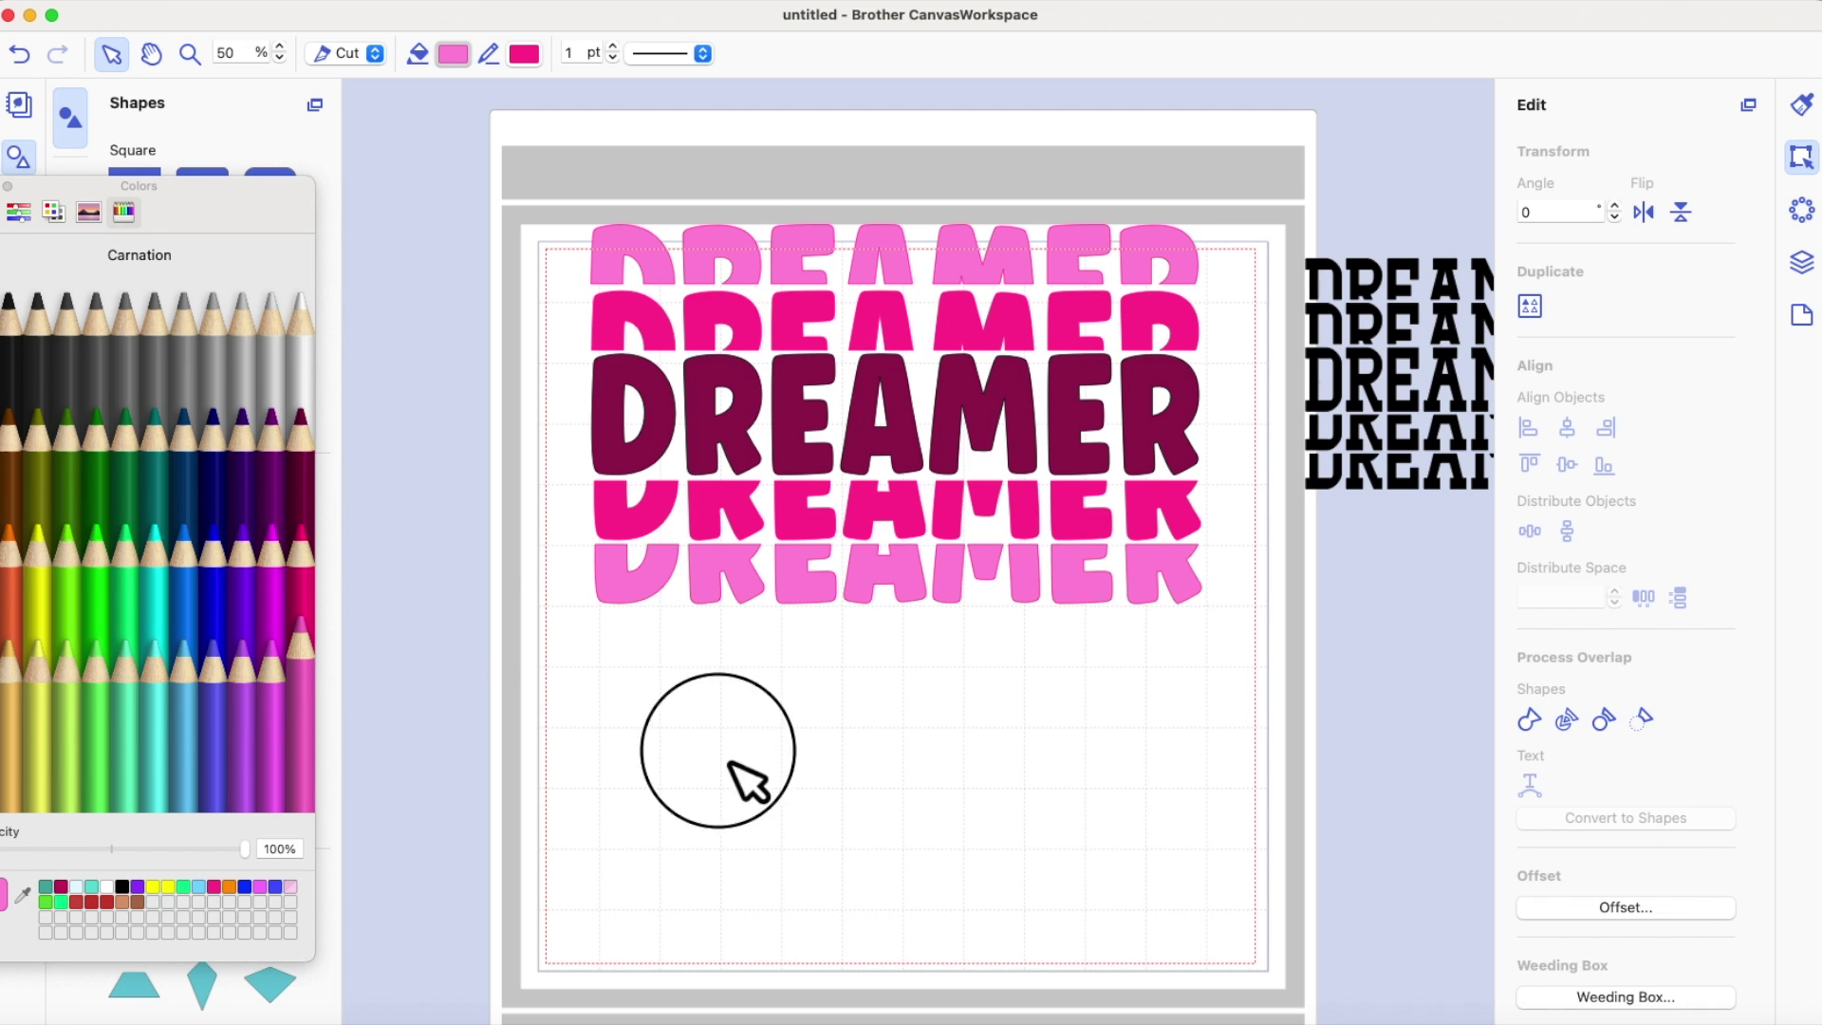
Step: Move all five DREAMER rows down onto the mat and align their horizontal centres
drag(542, 197, 1248, 680)
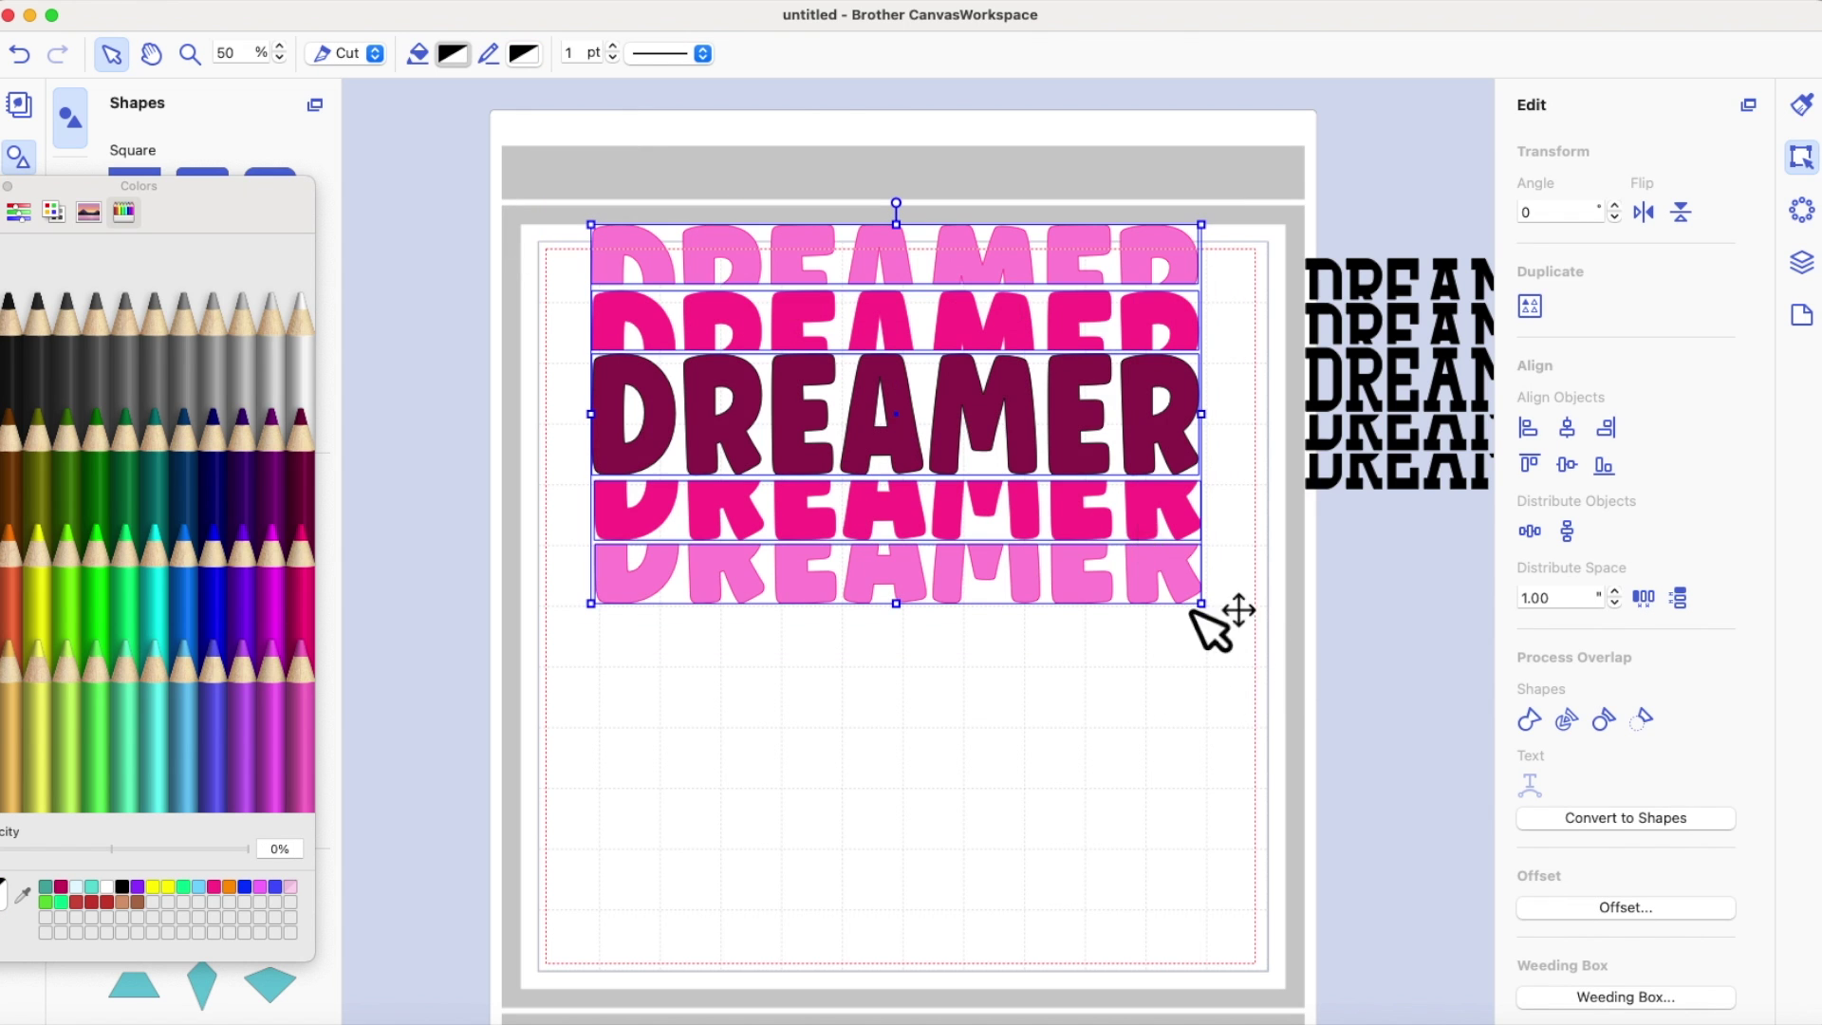
drag(1082, 332, 1089, 439)
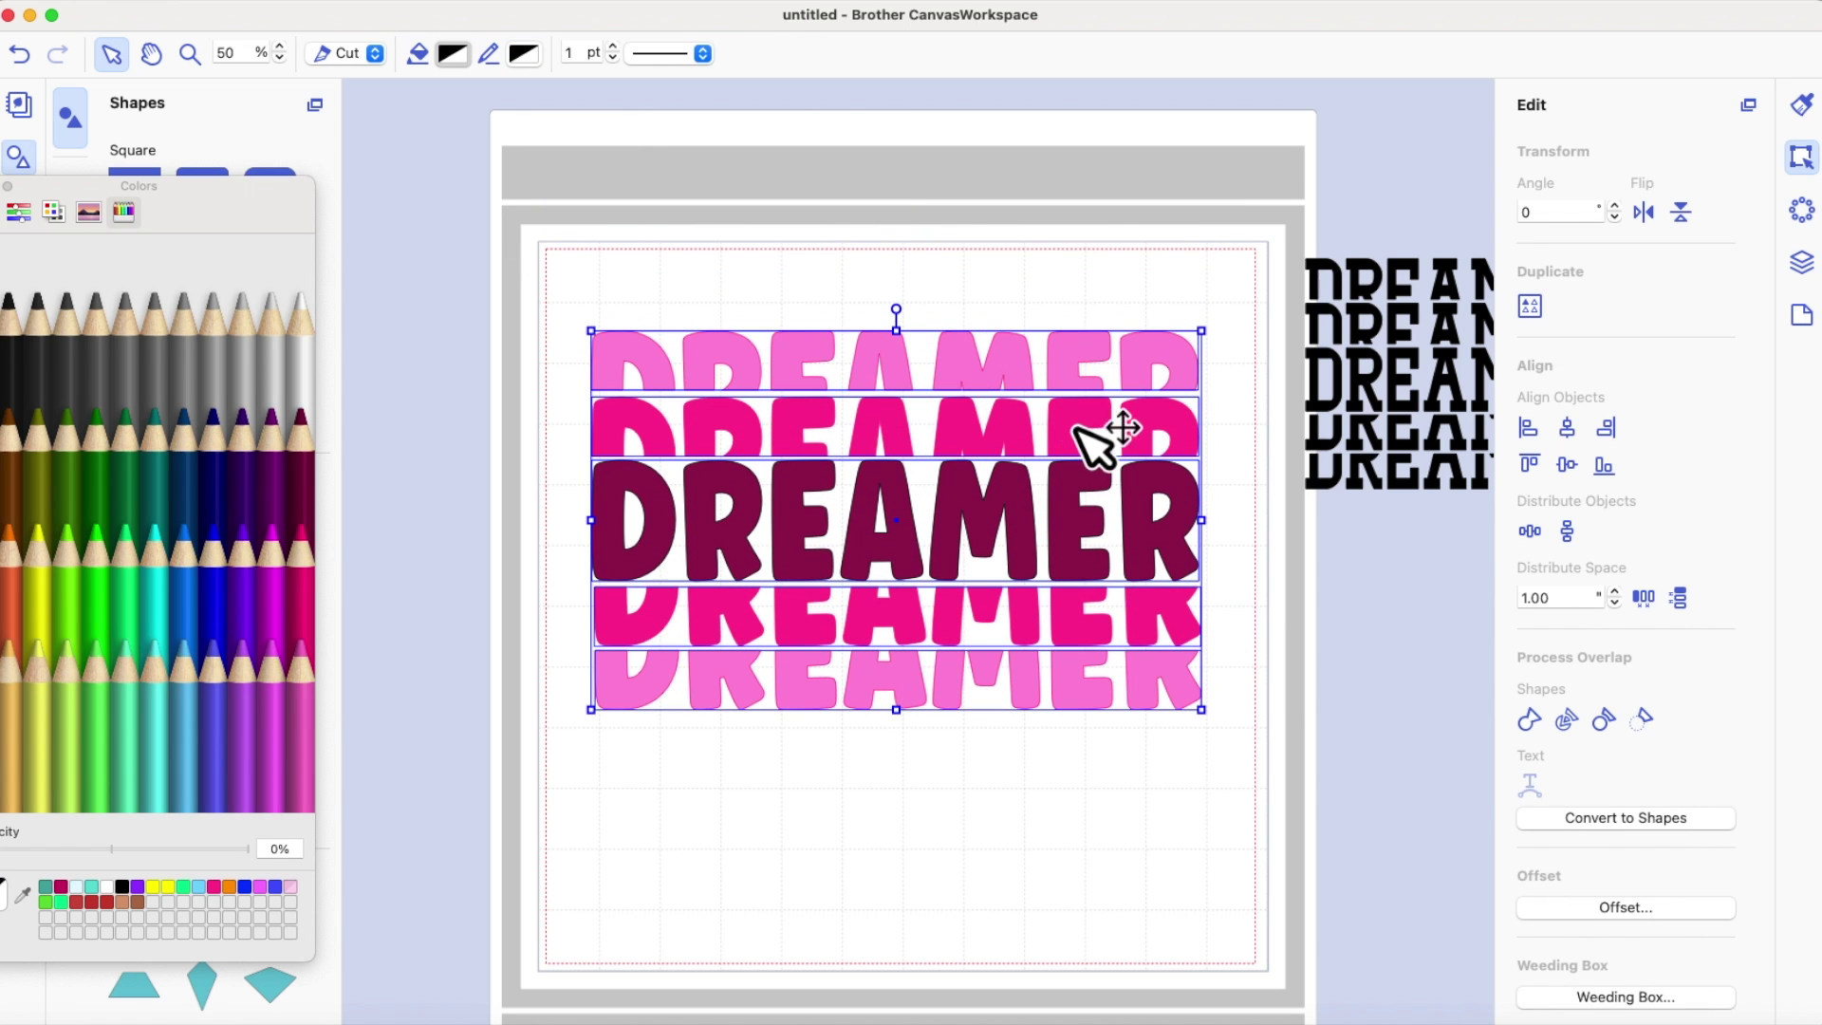
click(1573, 430)
click(1220, 821)
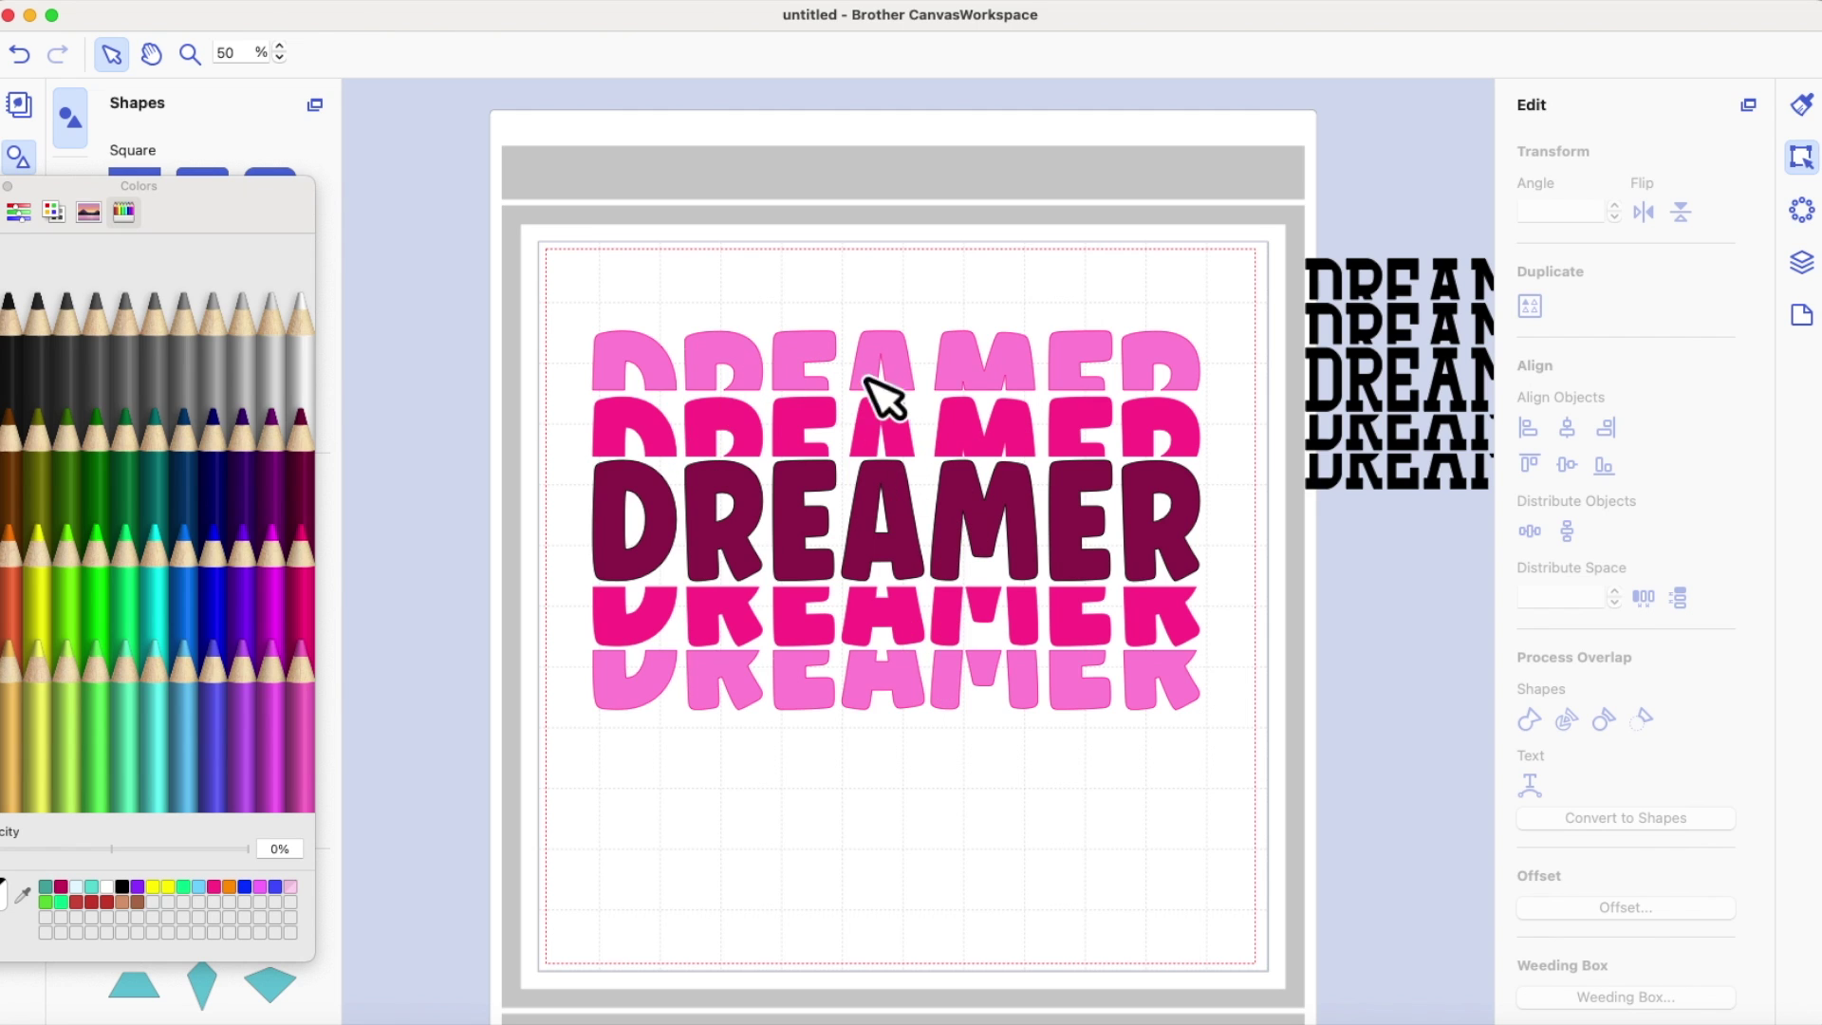
Step: Nudge the two upper-half DREAMER rows slightly down to tighten the gaps above the maroon word
click(814, 442)
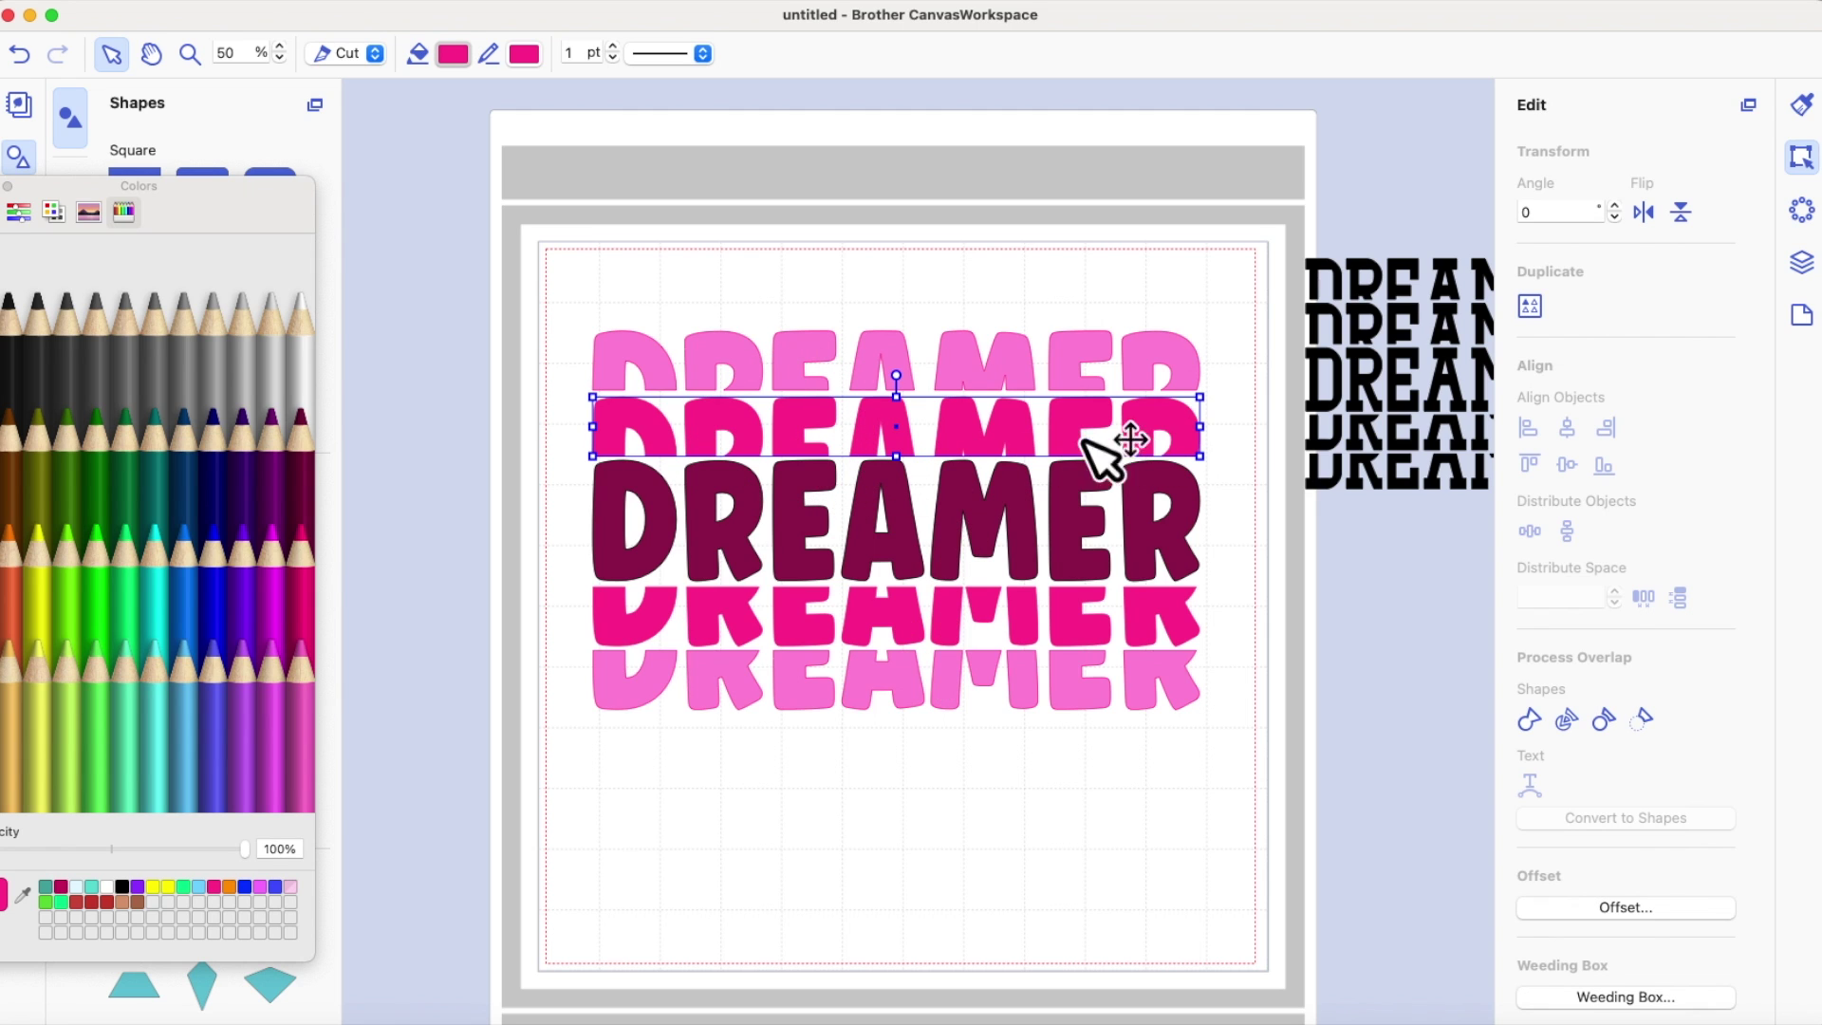
key(Down)
key(Down)
click(1063, 368)
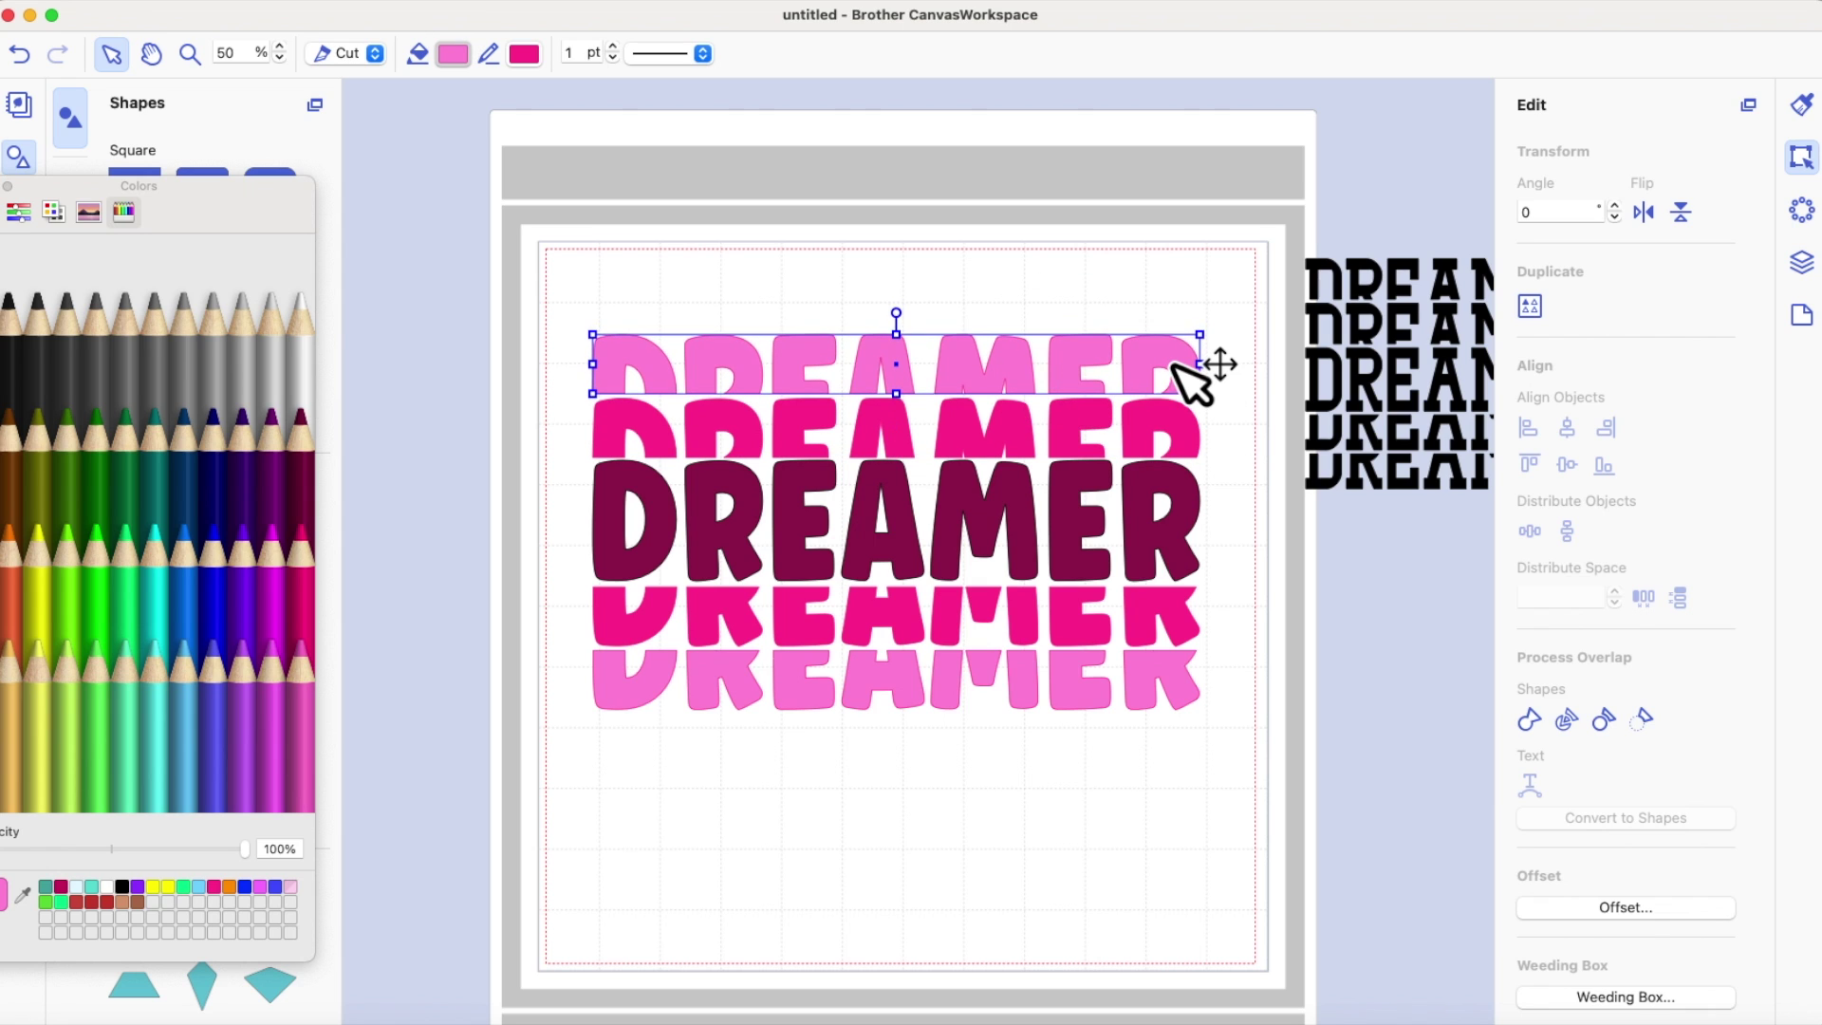
Step: Nudge the two lower-half DREAMER rows slightly up to tighten the gaps beneath the maroon word
click(1091, 643)
key(Up)
key(Up)
key(Up)
key(Up)
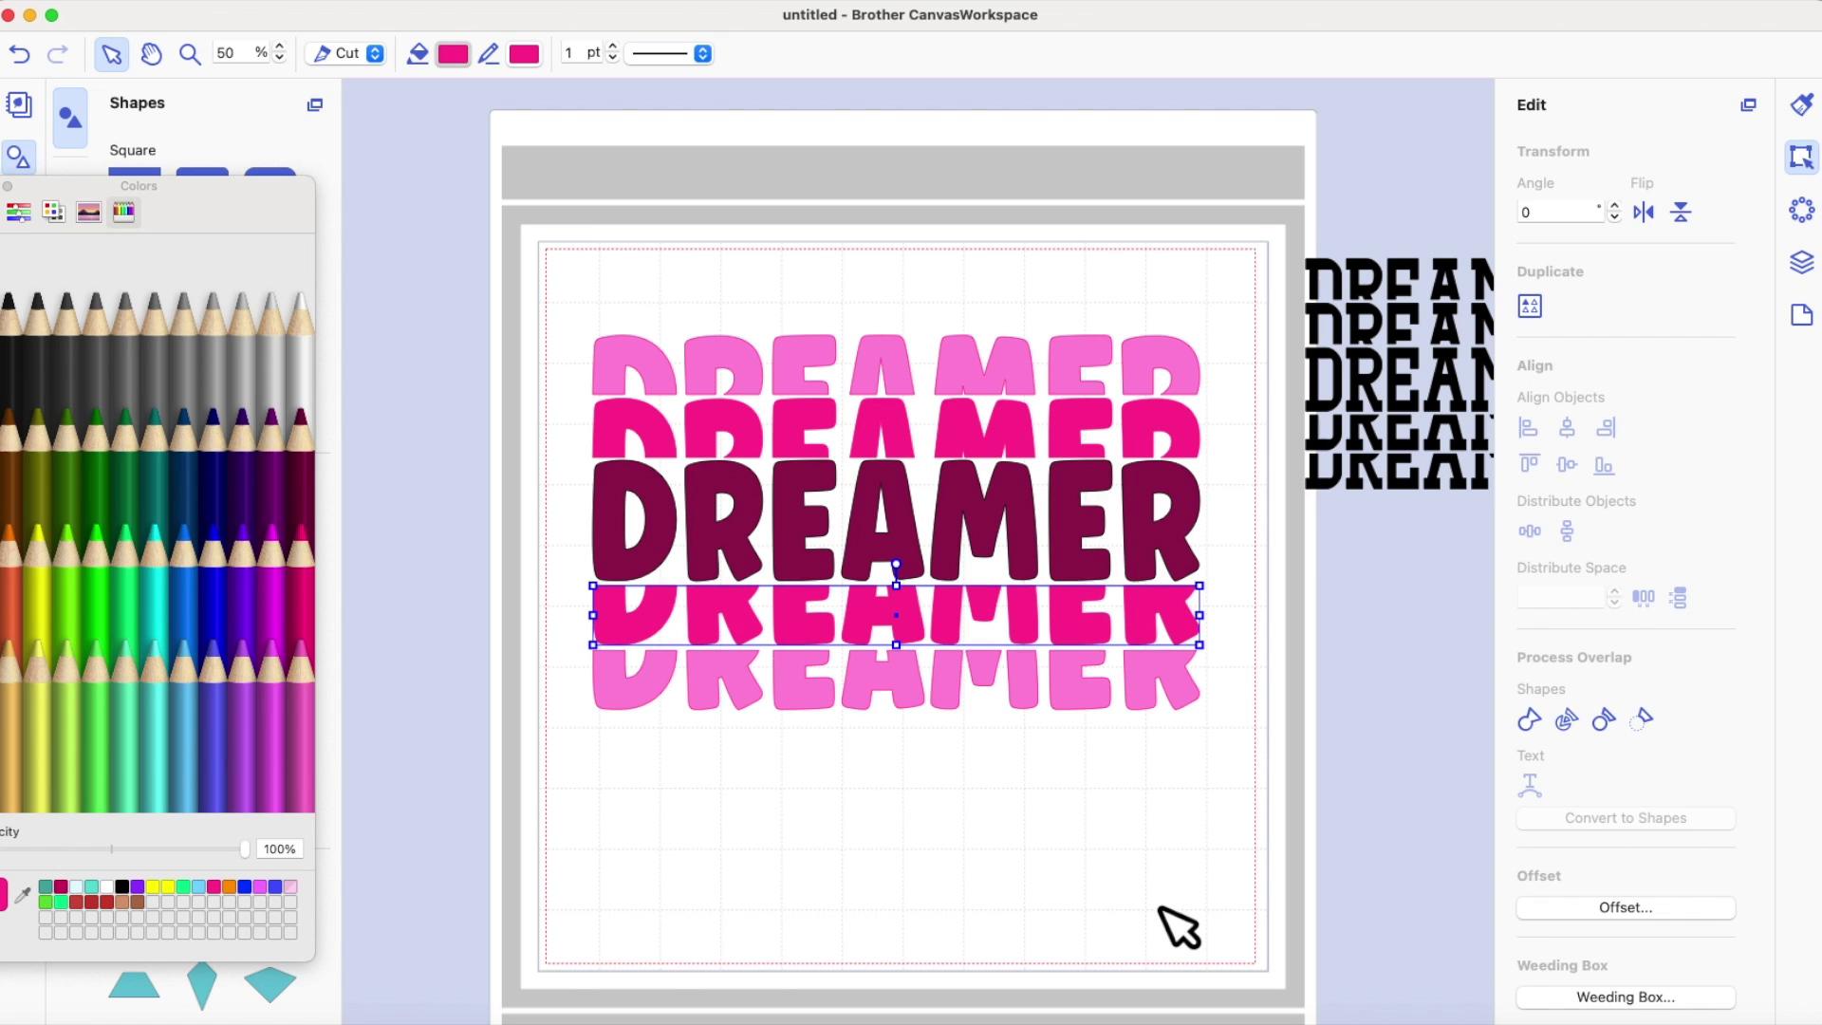
click(1105, 702)
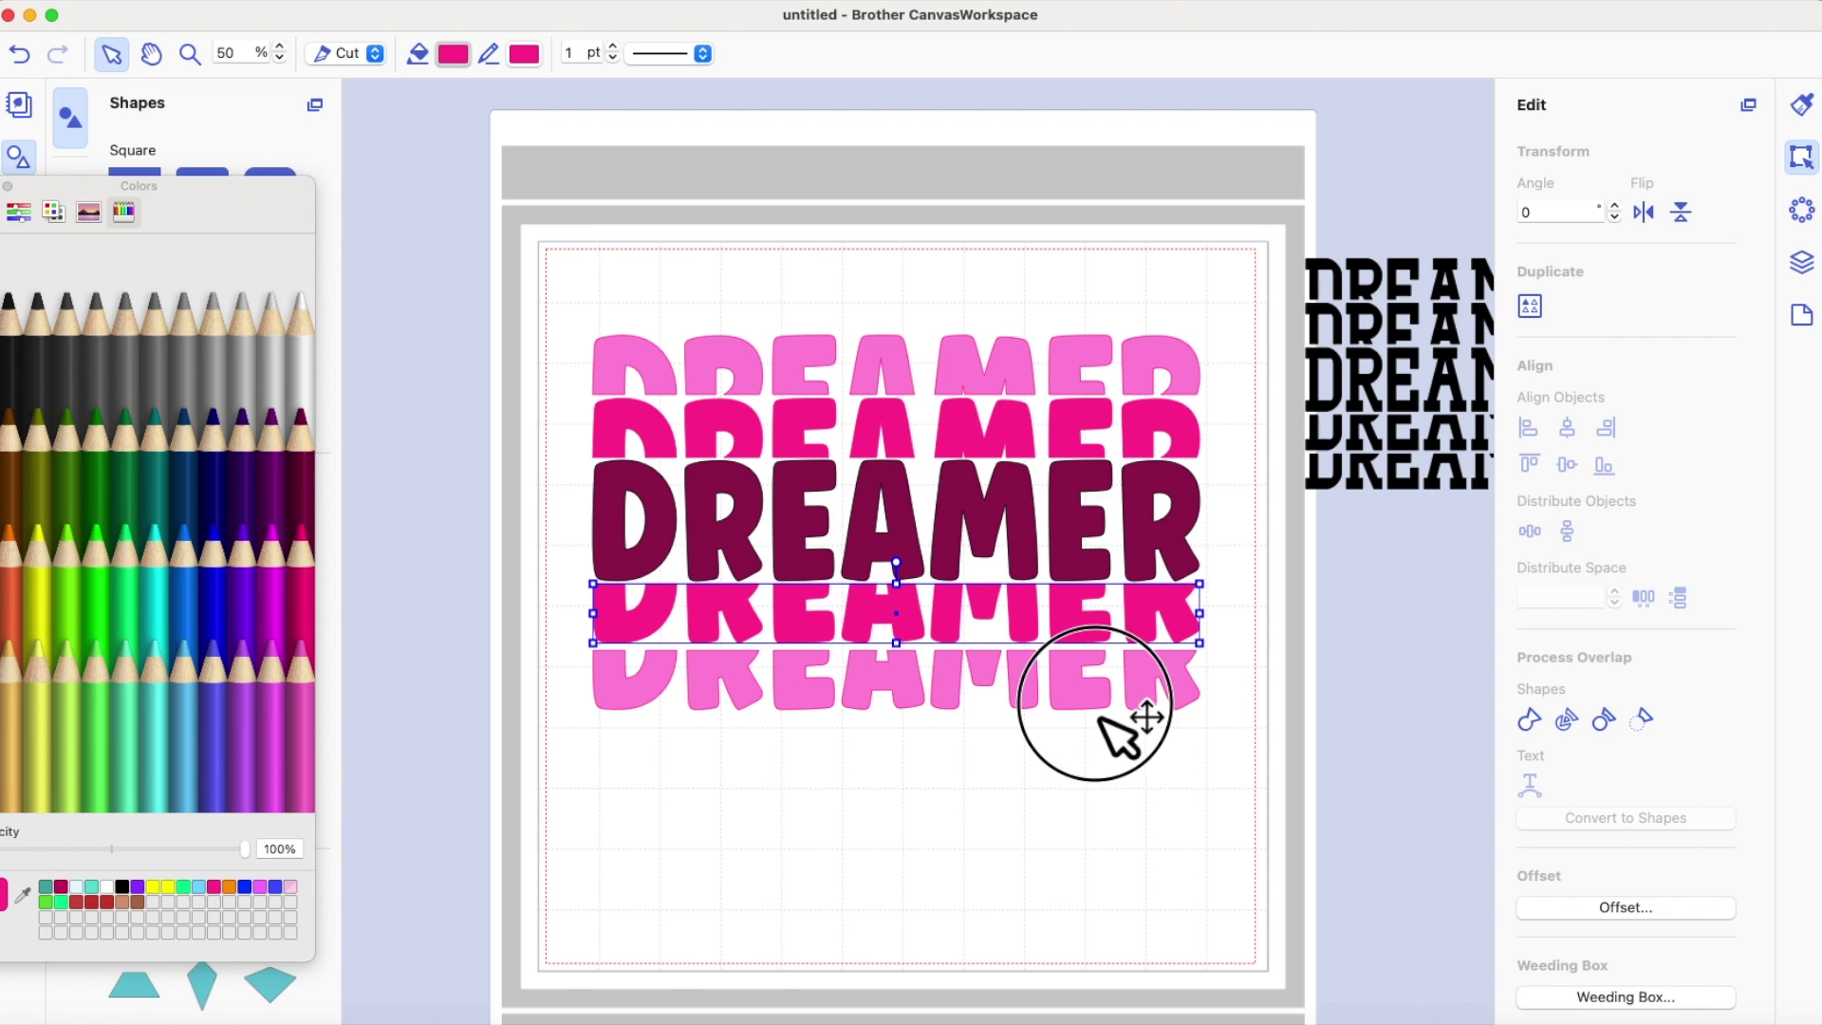
key(Up)
key(Up)
key(Up)
key(Up)
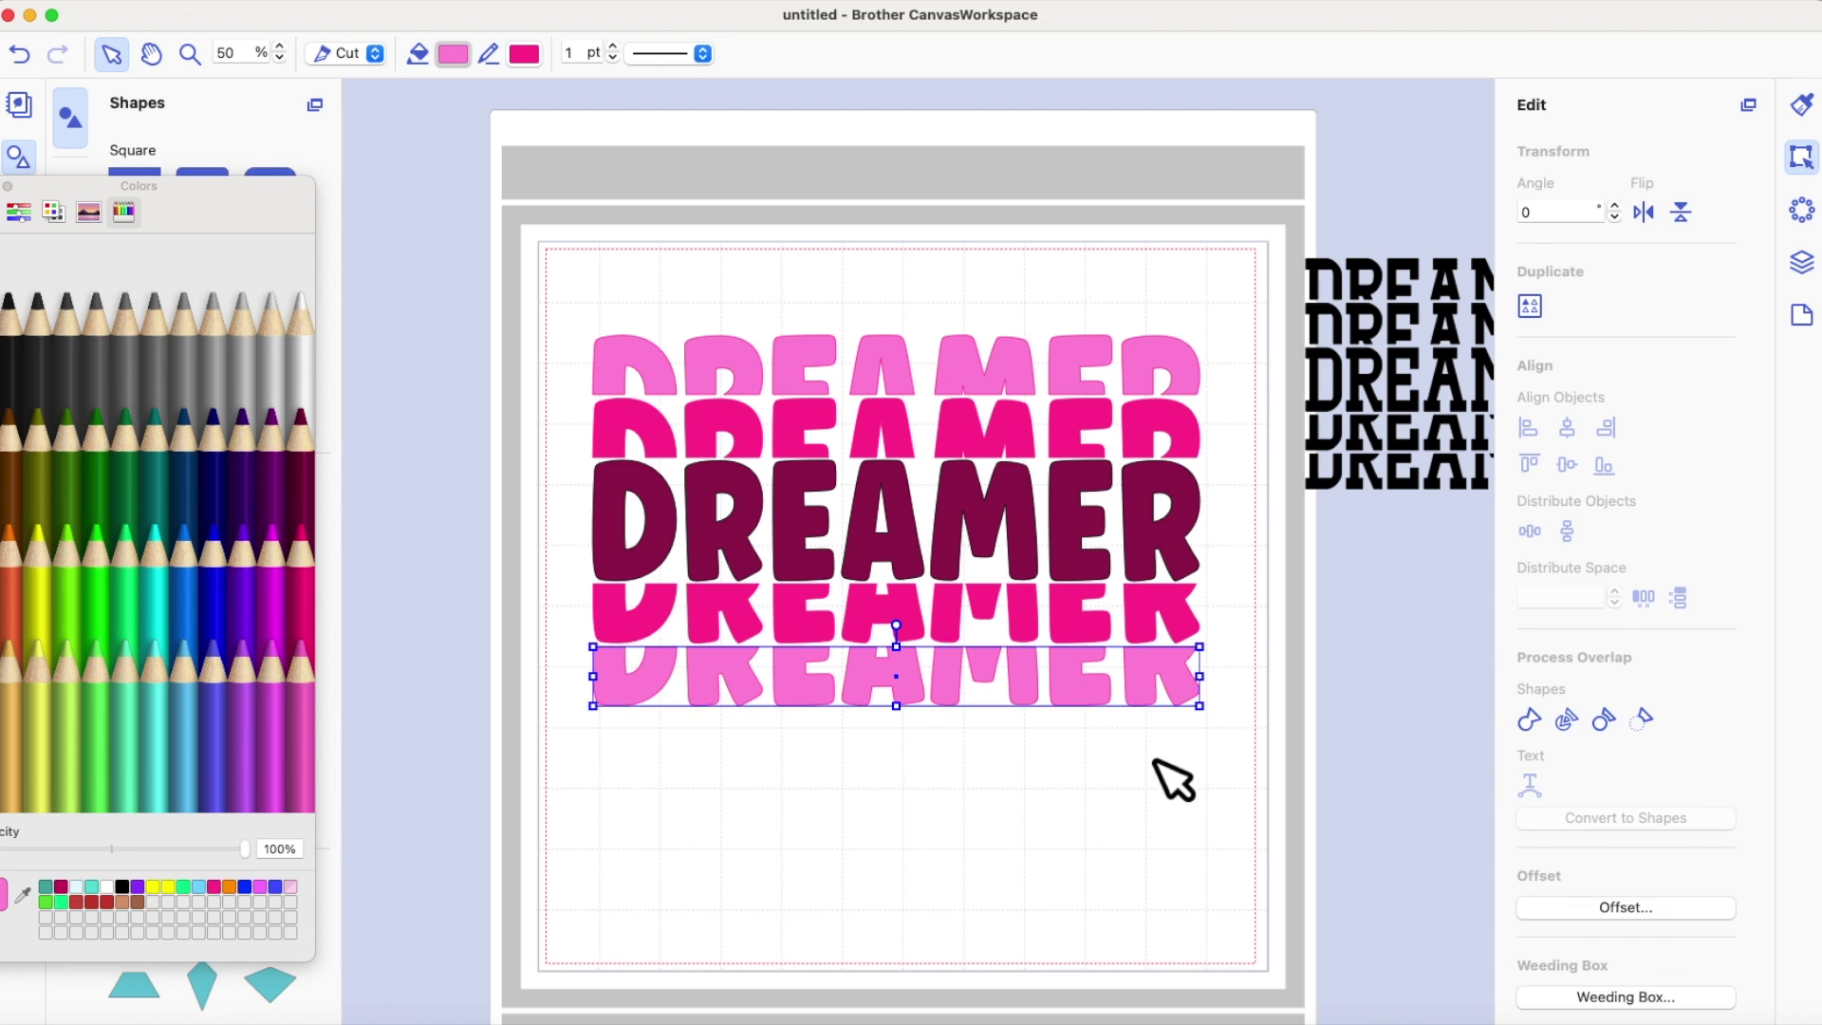
key(Up)
Step: Move the whole pink and maroon stack towards the mat's upper-left corner
key(super+a)
drag(1151, 374, 1116, 329)
click(1199, 734)
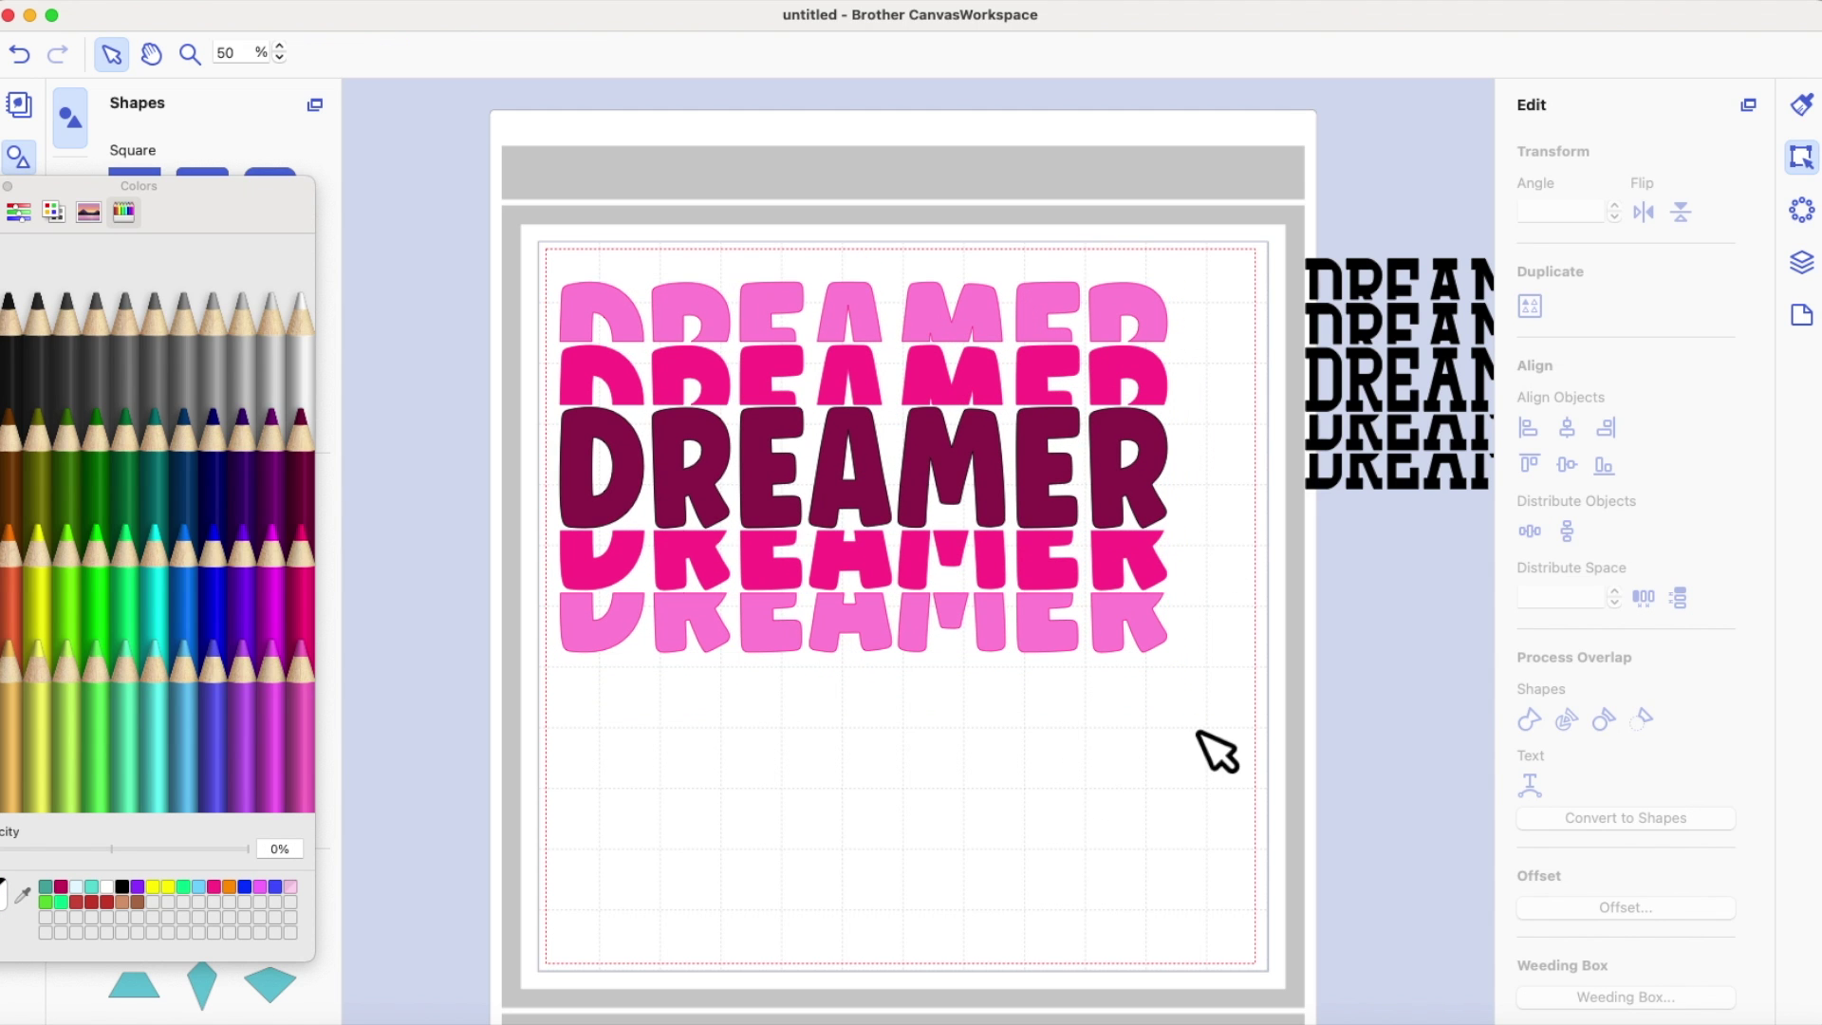
Step: Place the black stacked-font DREAMER below the coloured stack and enlarge it to a similar width for comparison
drag(1493, 293, 902, 765)
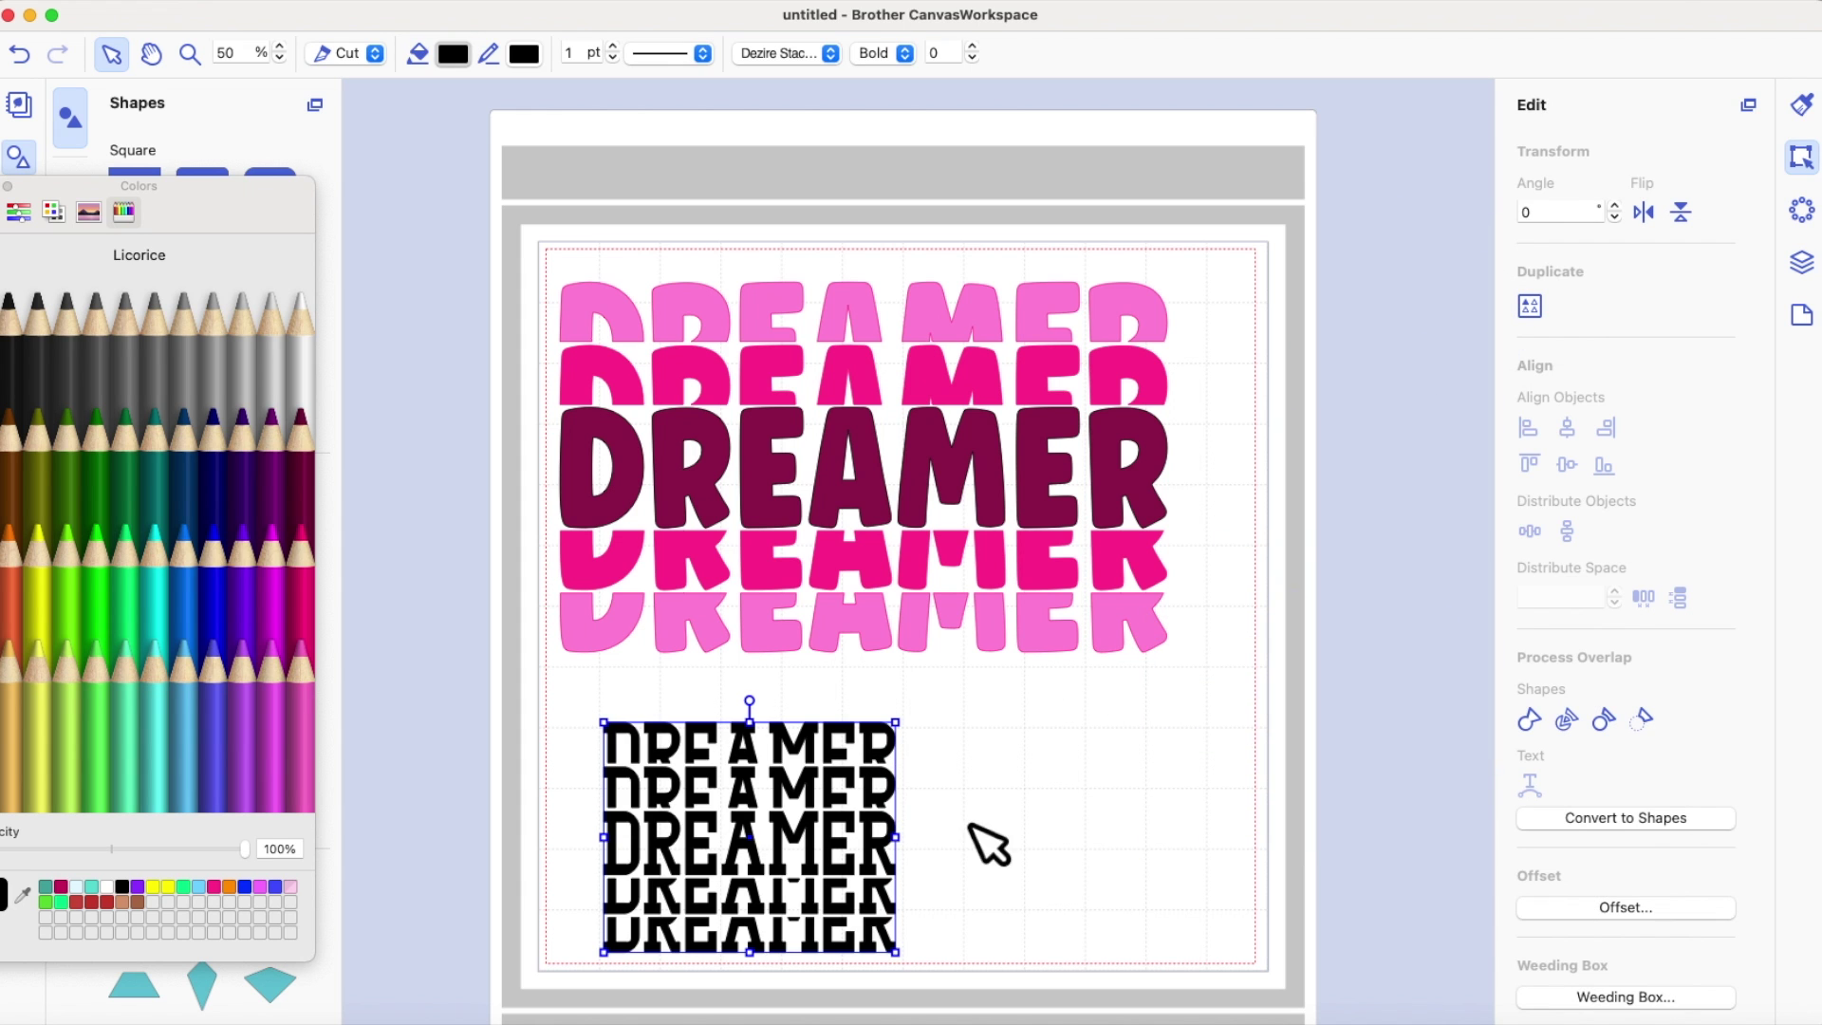
drag(819, 822, 771, 776)
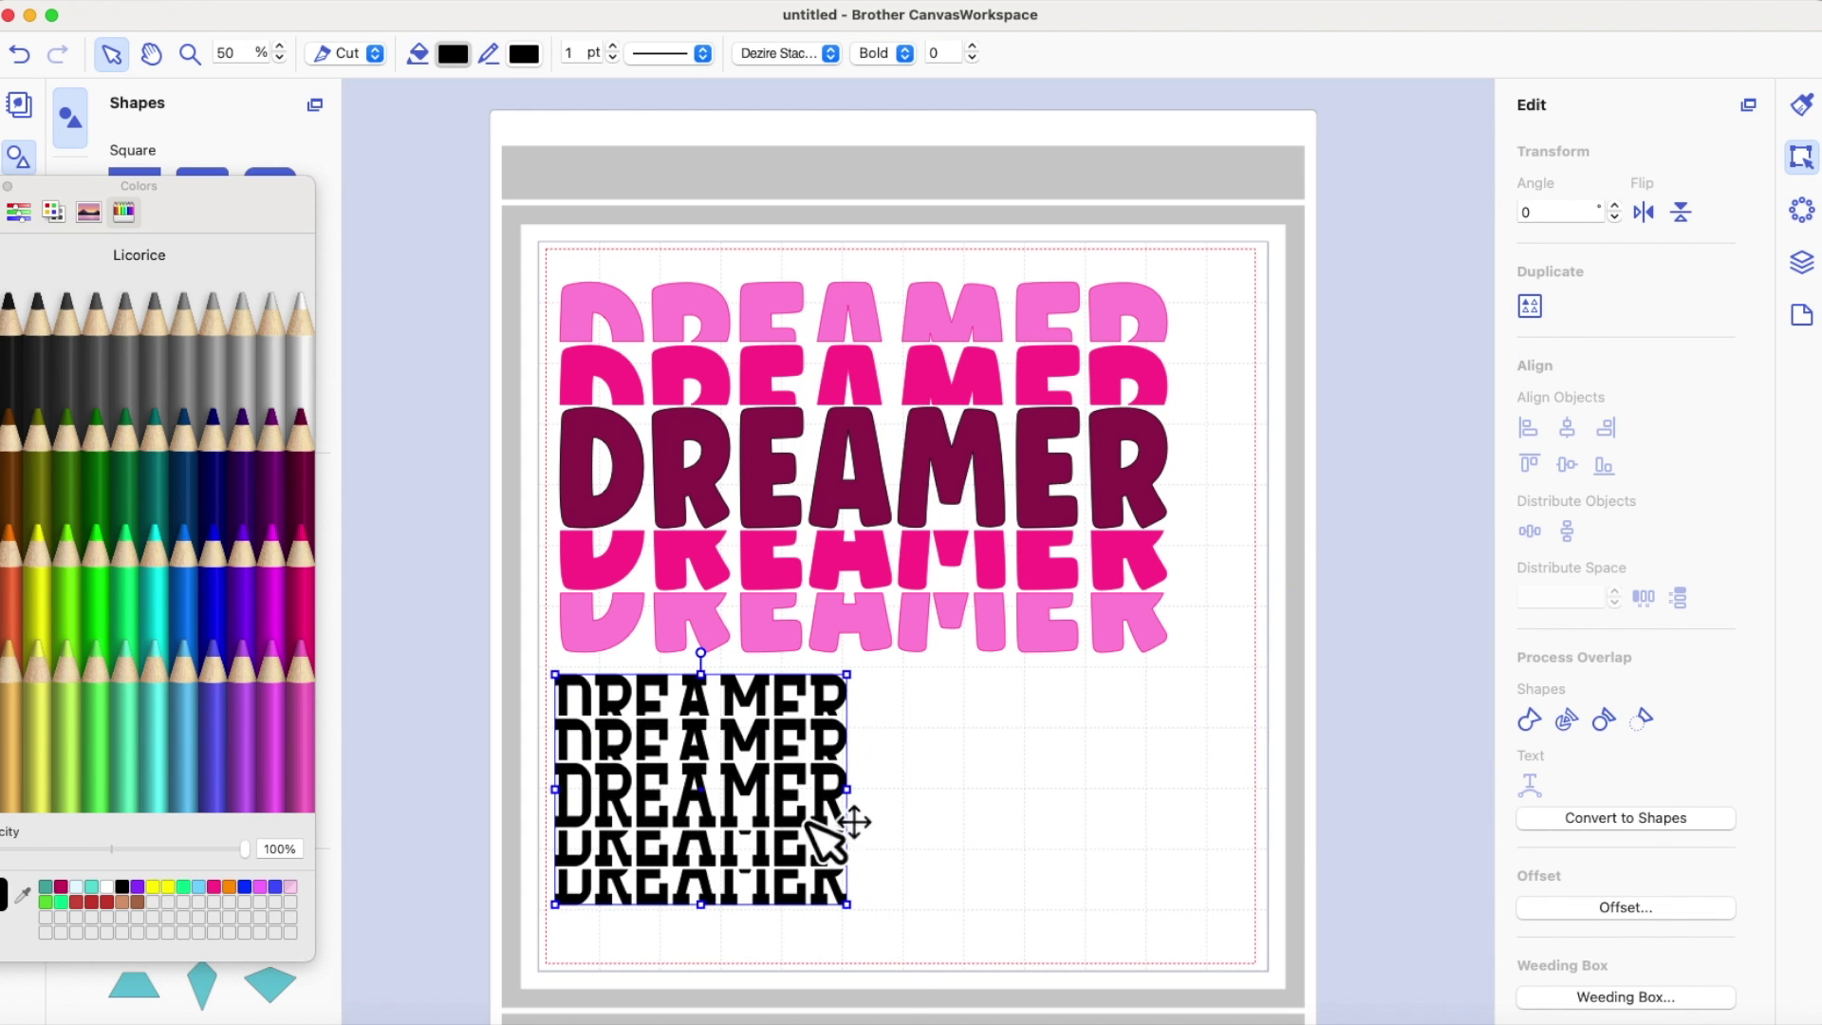
drag(847, 905, 1220, 964)
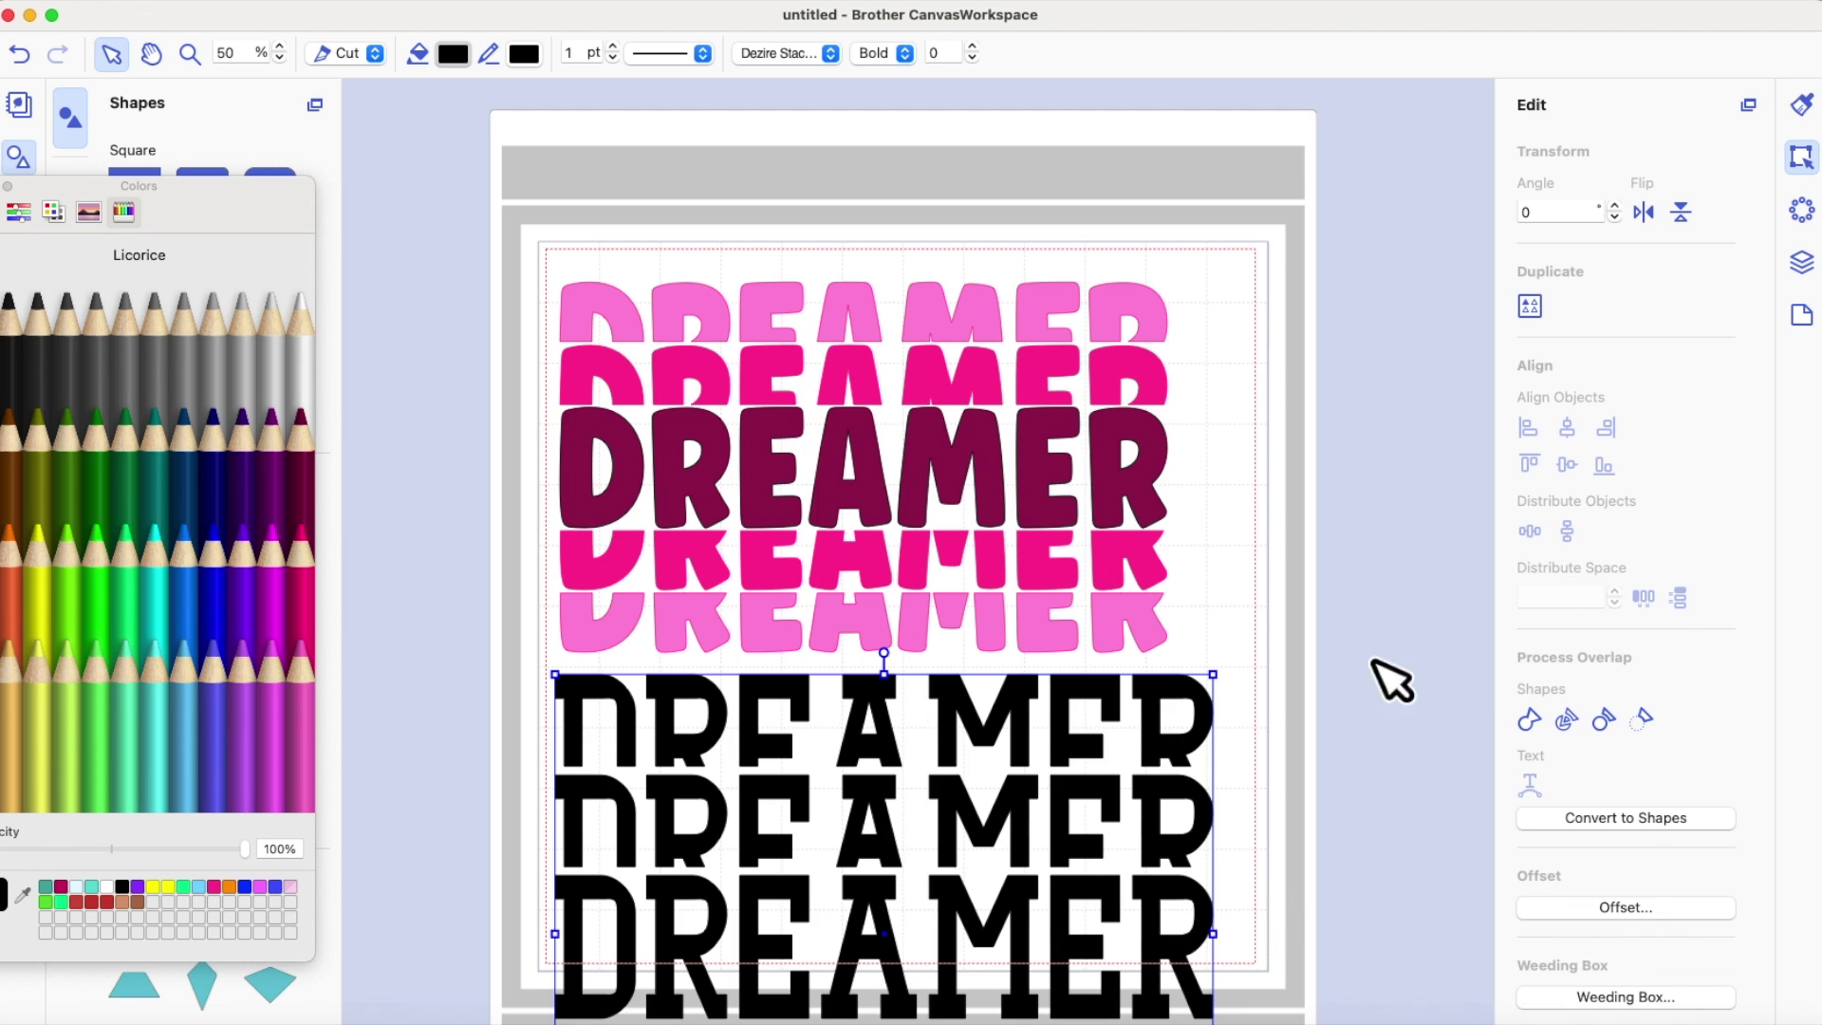
scroll(1378, 626, down, 5)
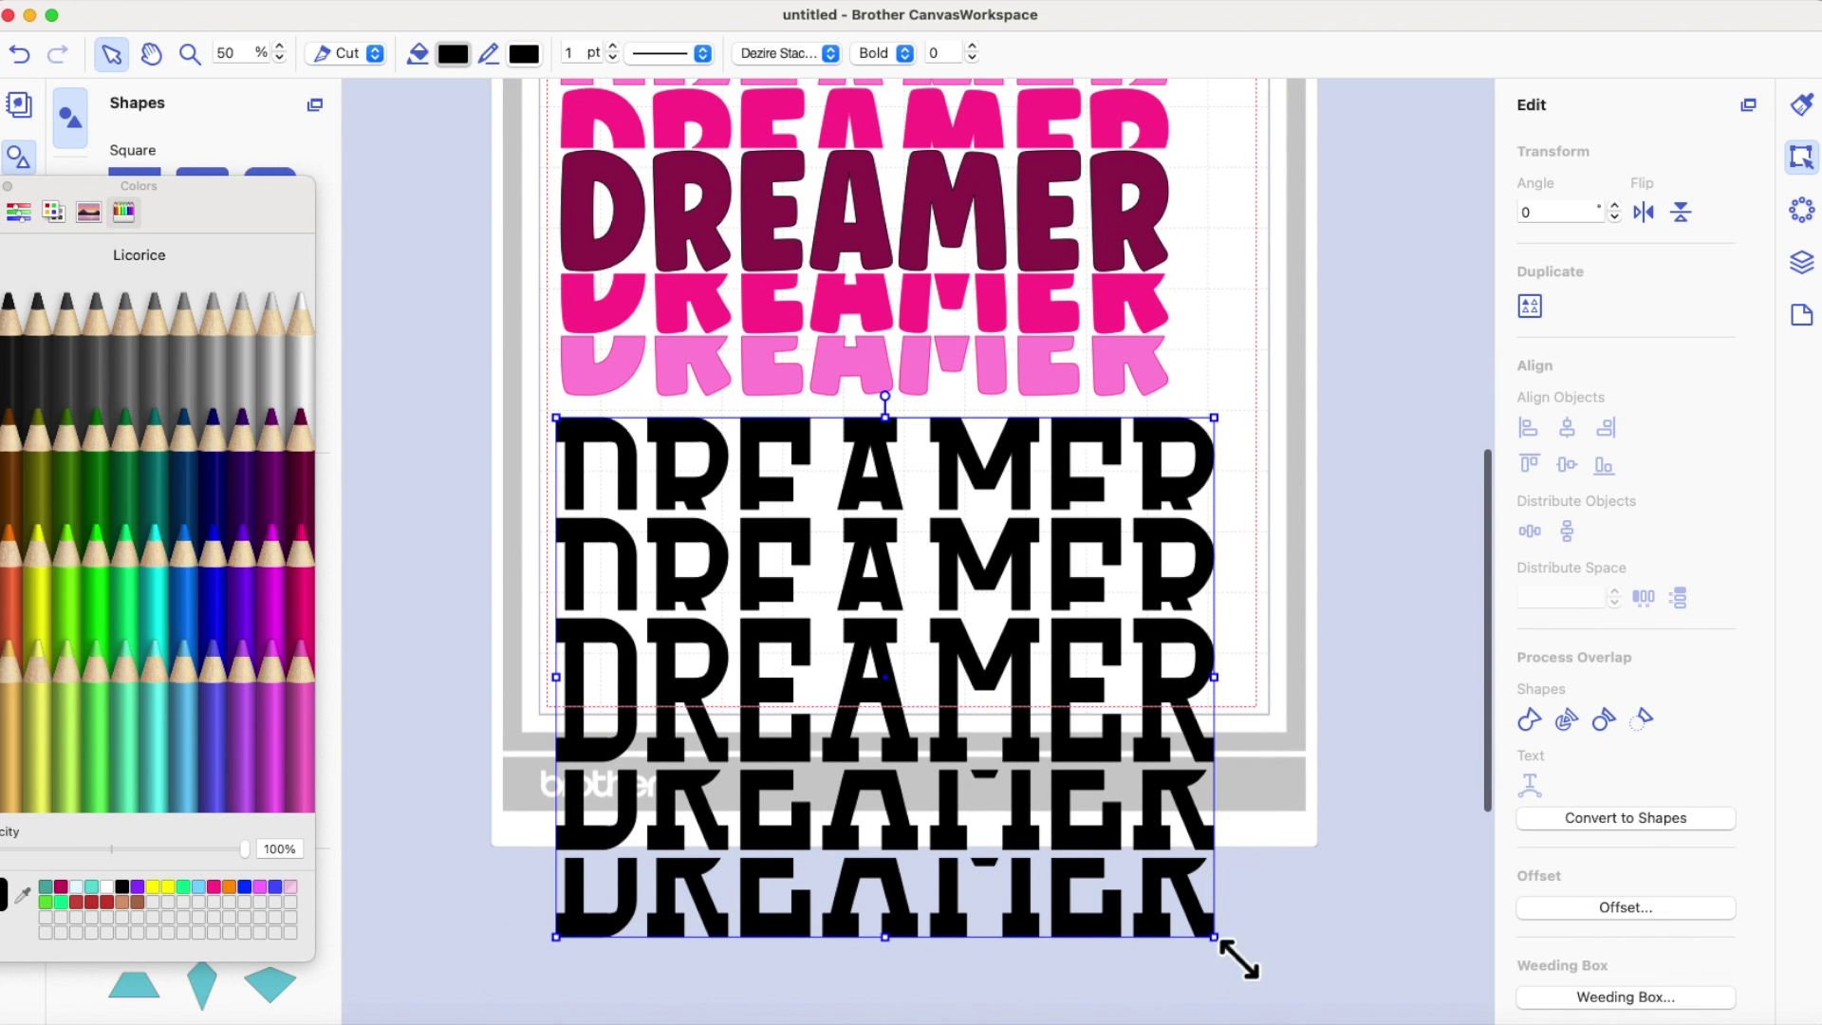
click(1265, 614)
scroll(1264, 614, up, 3)
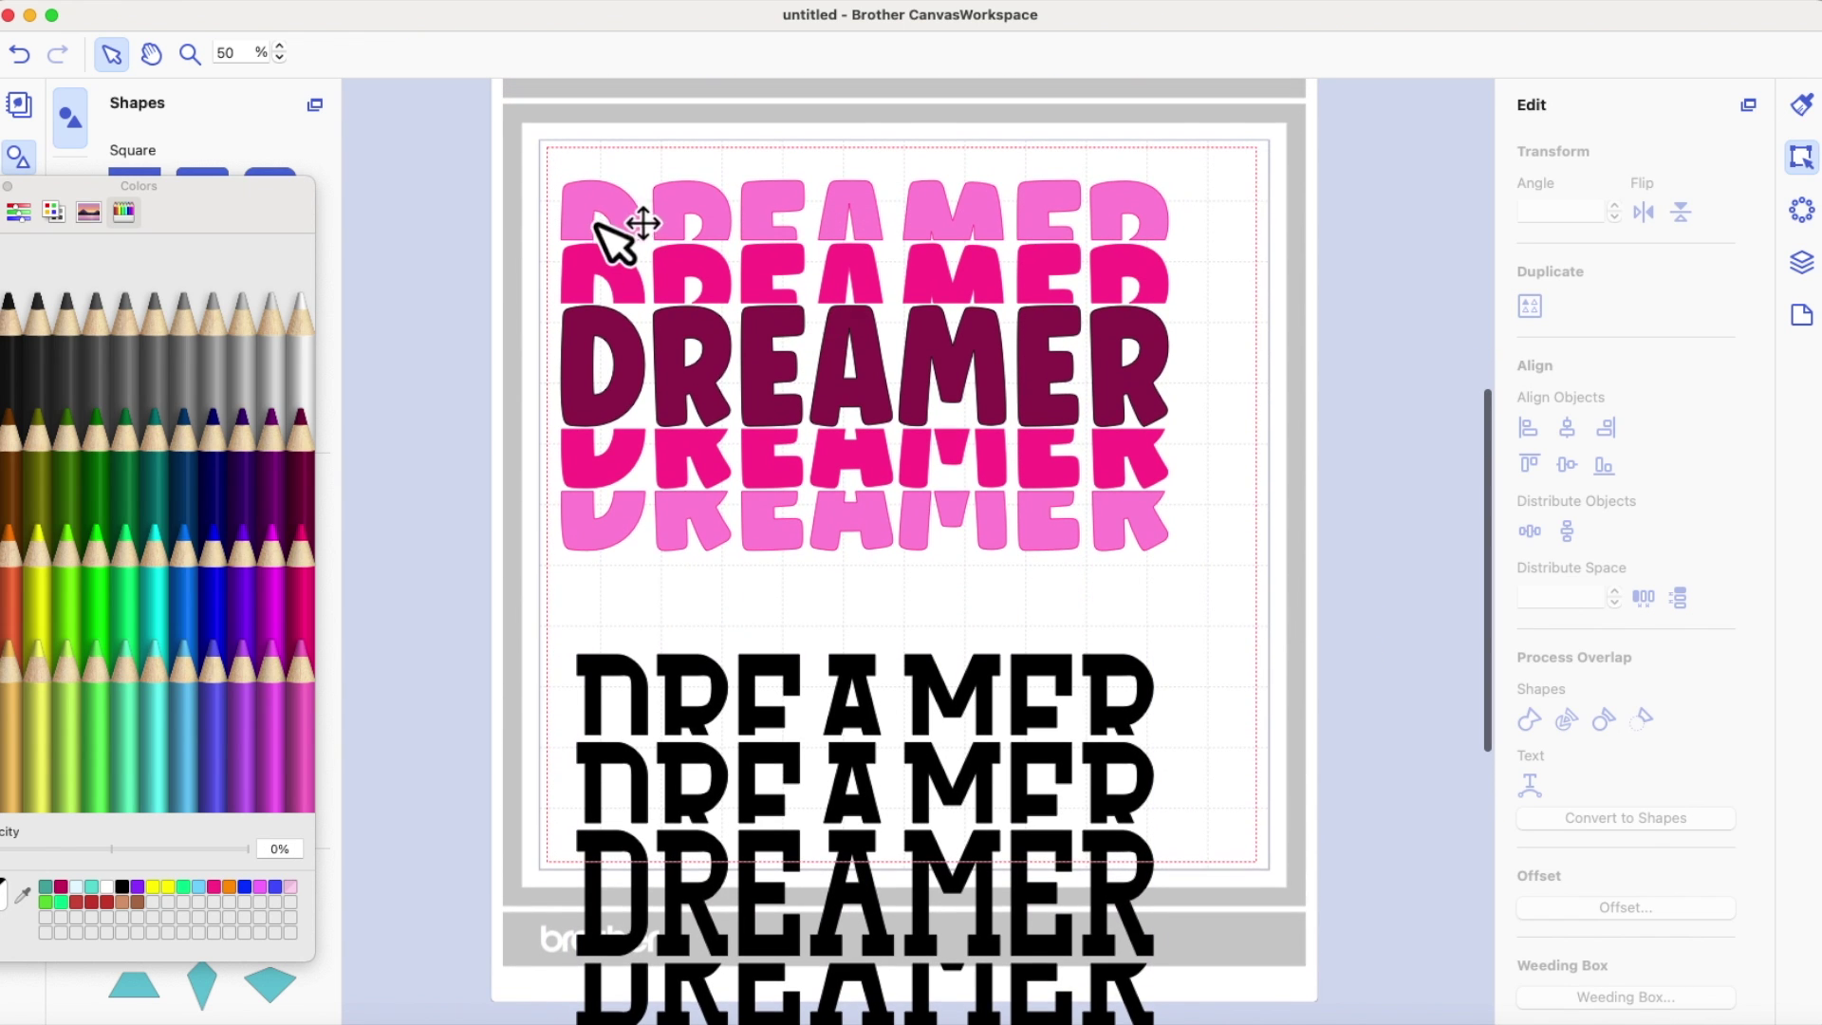
Step: Delete the black stacked-font DREAMER text
click(1120, 731)
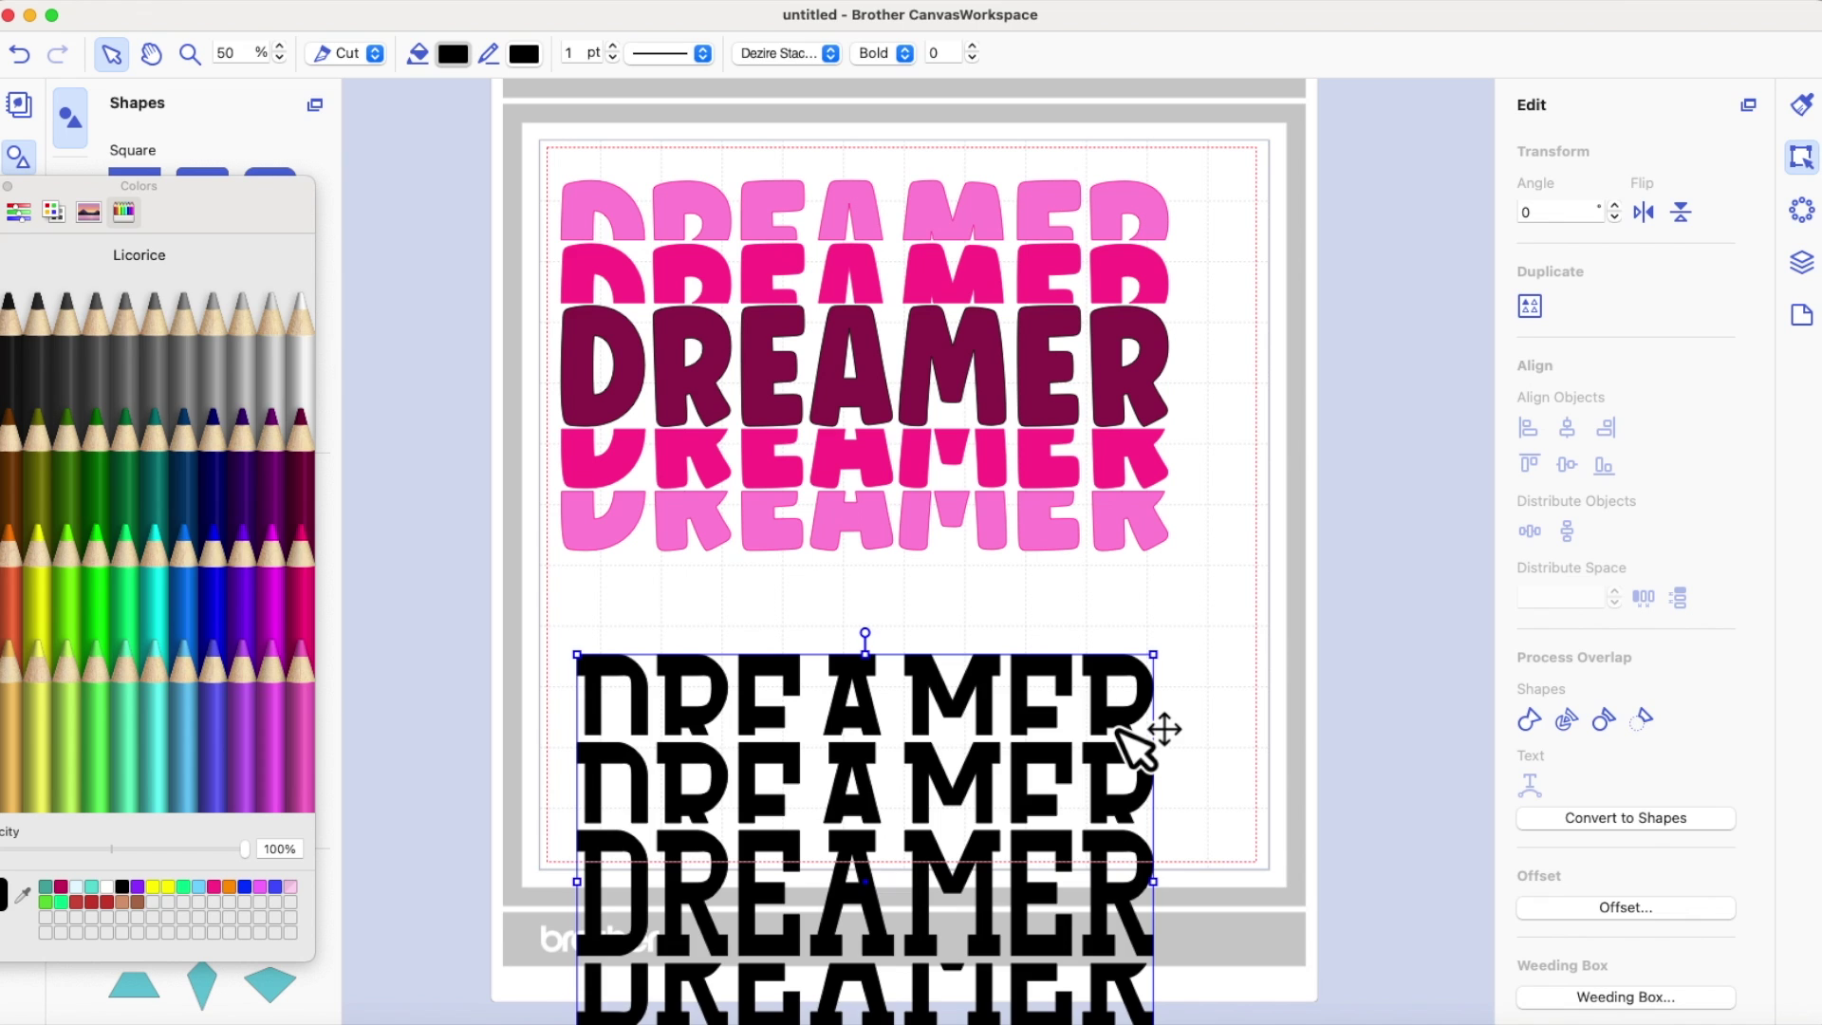
key(Delete)
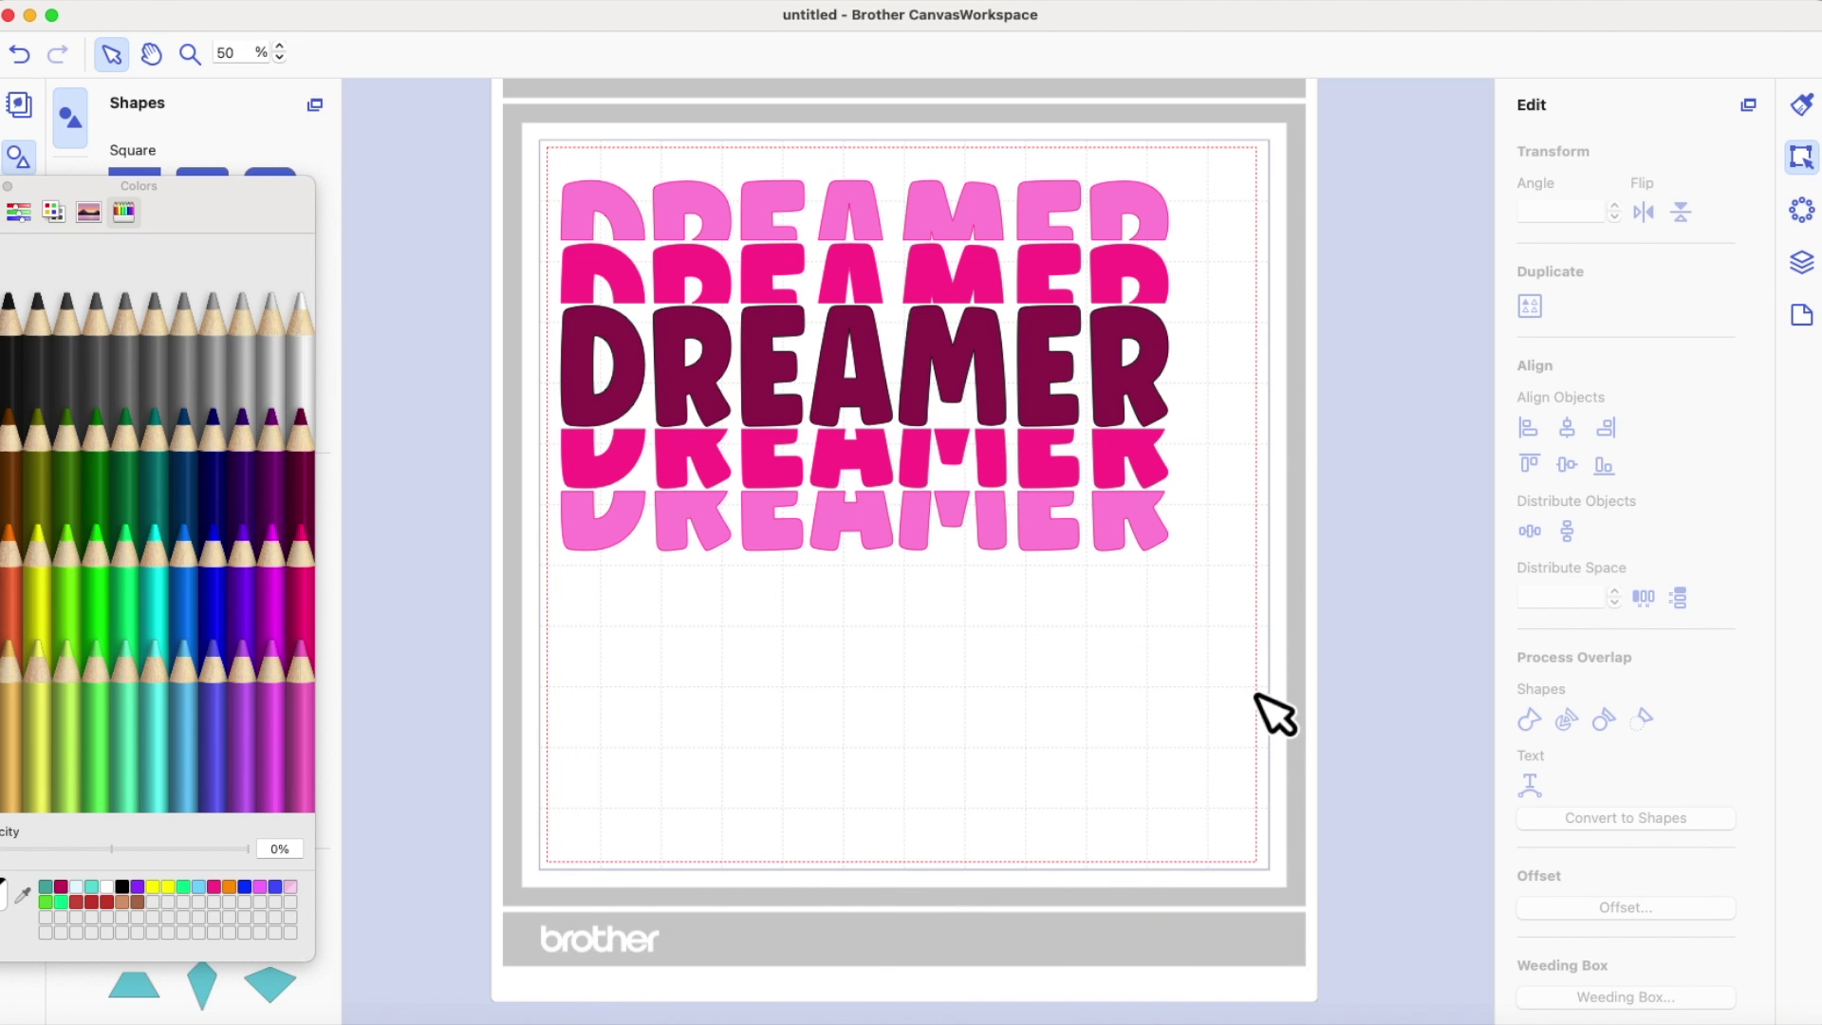
drag(521, 148, 1216, 613)
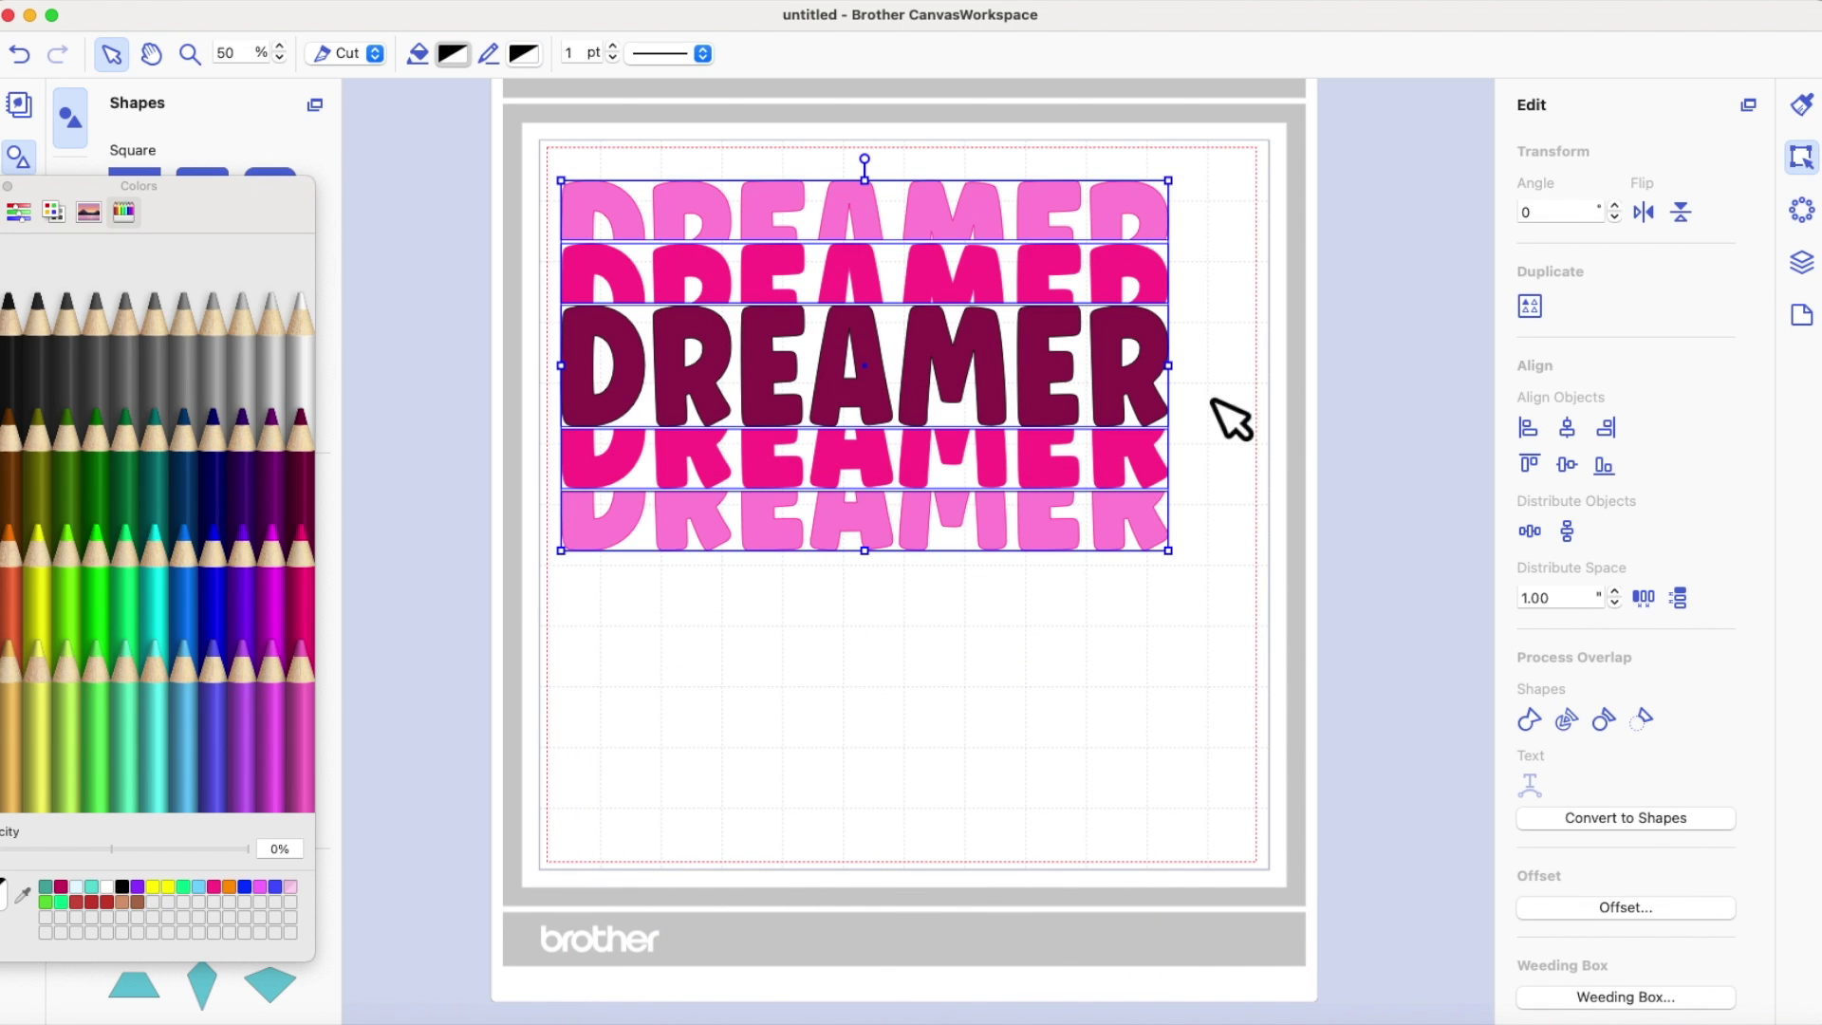
click(1192, 637)
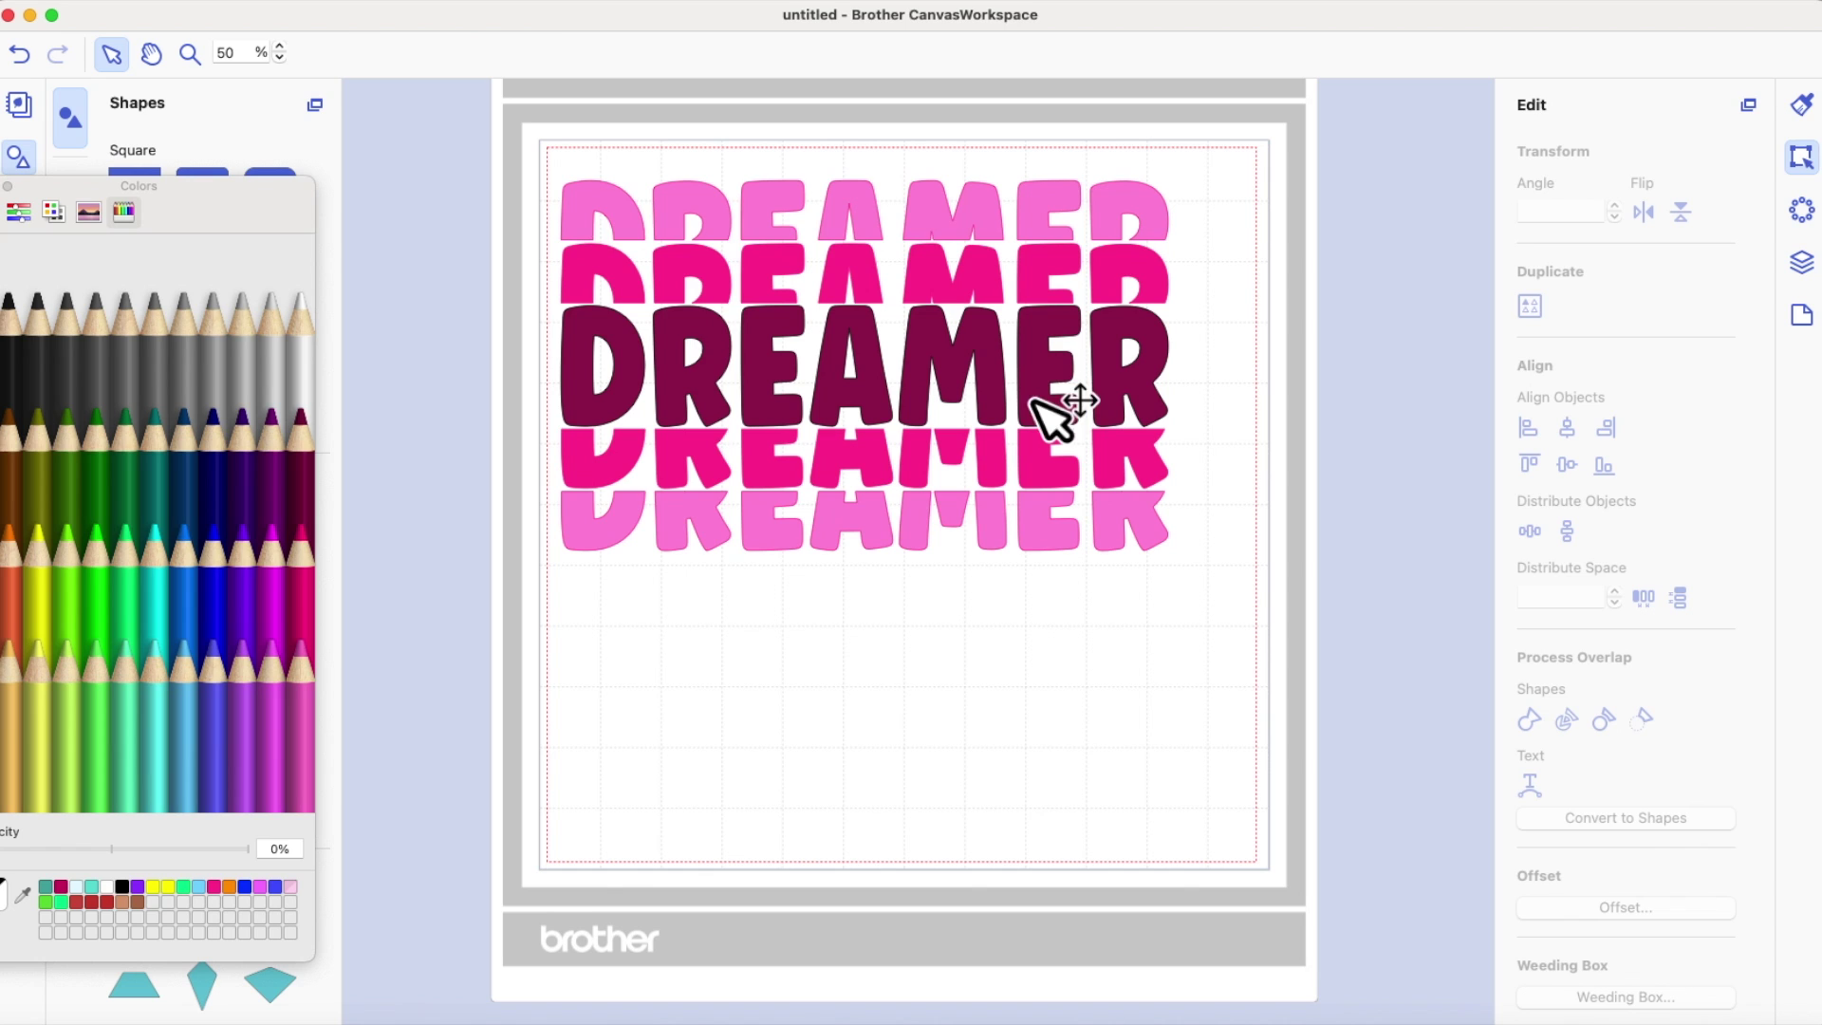
click(1167, 232)
click(1253, 287)
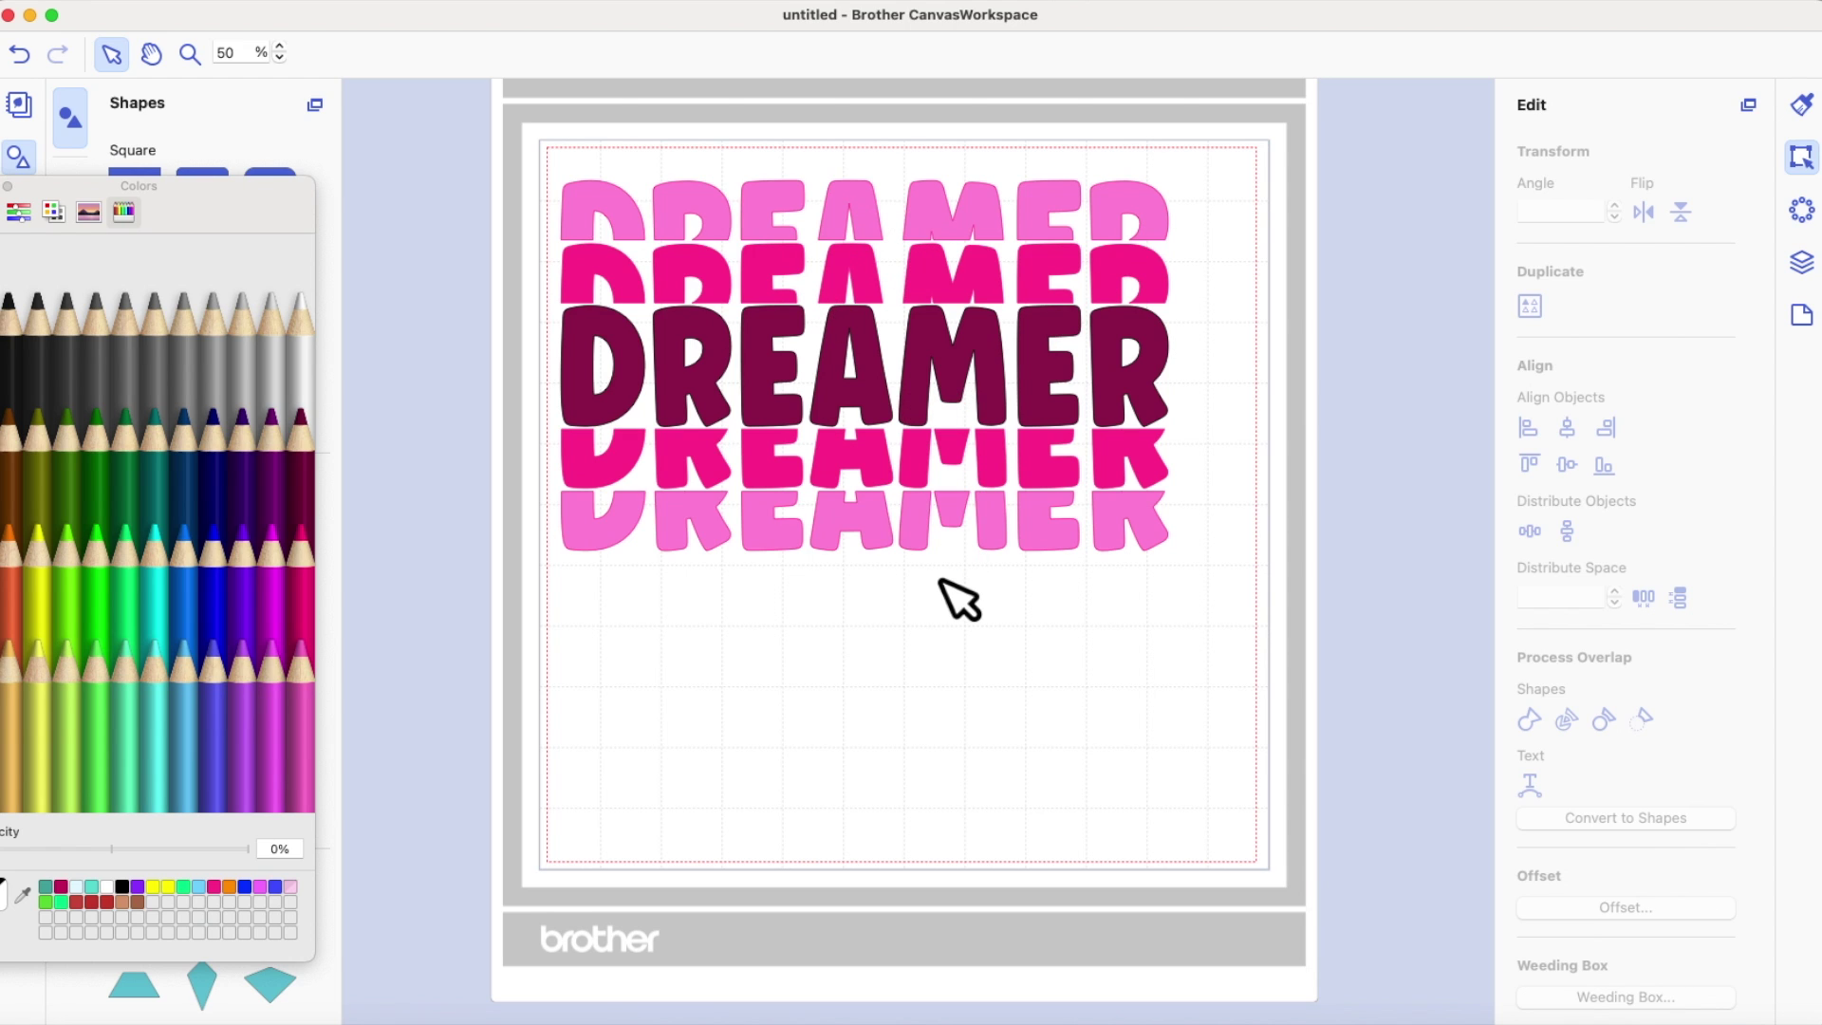
Step: Move the Colors window fully into view beside the mat
drag(276, 215, 389, 222)
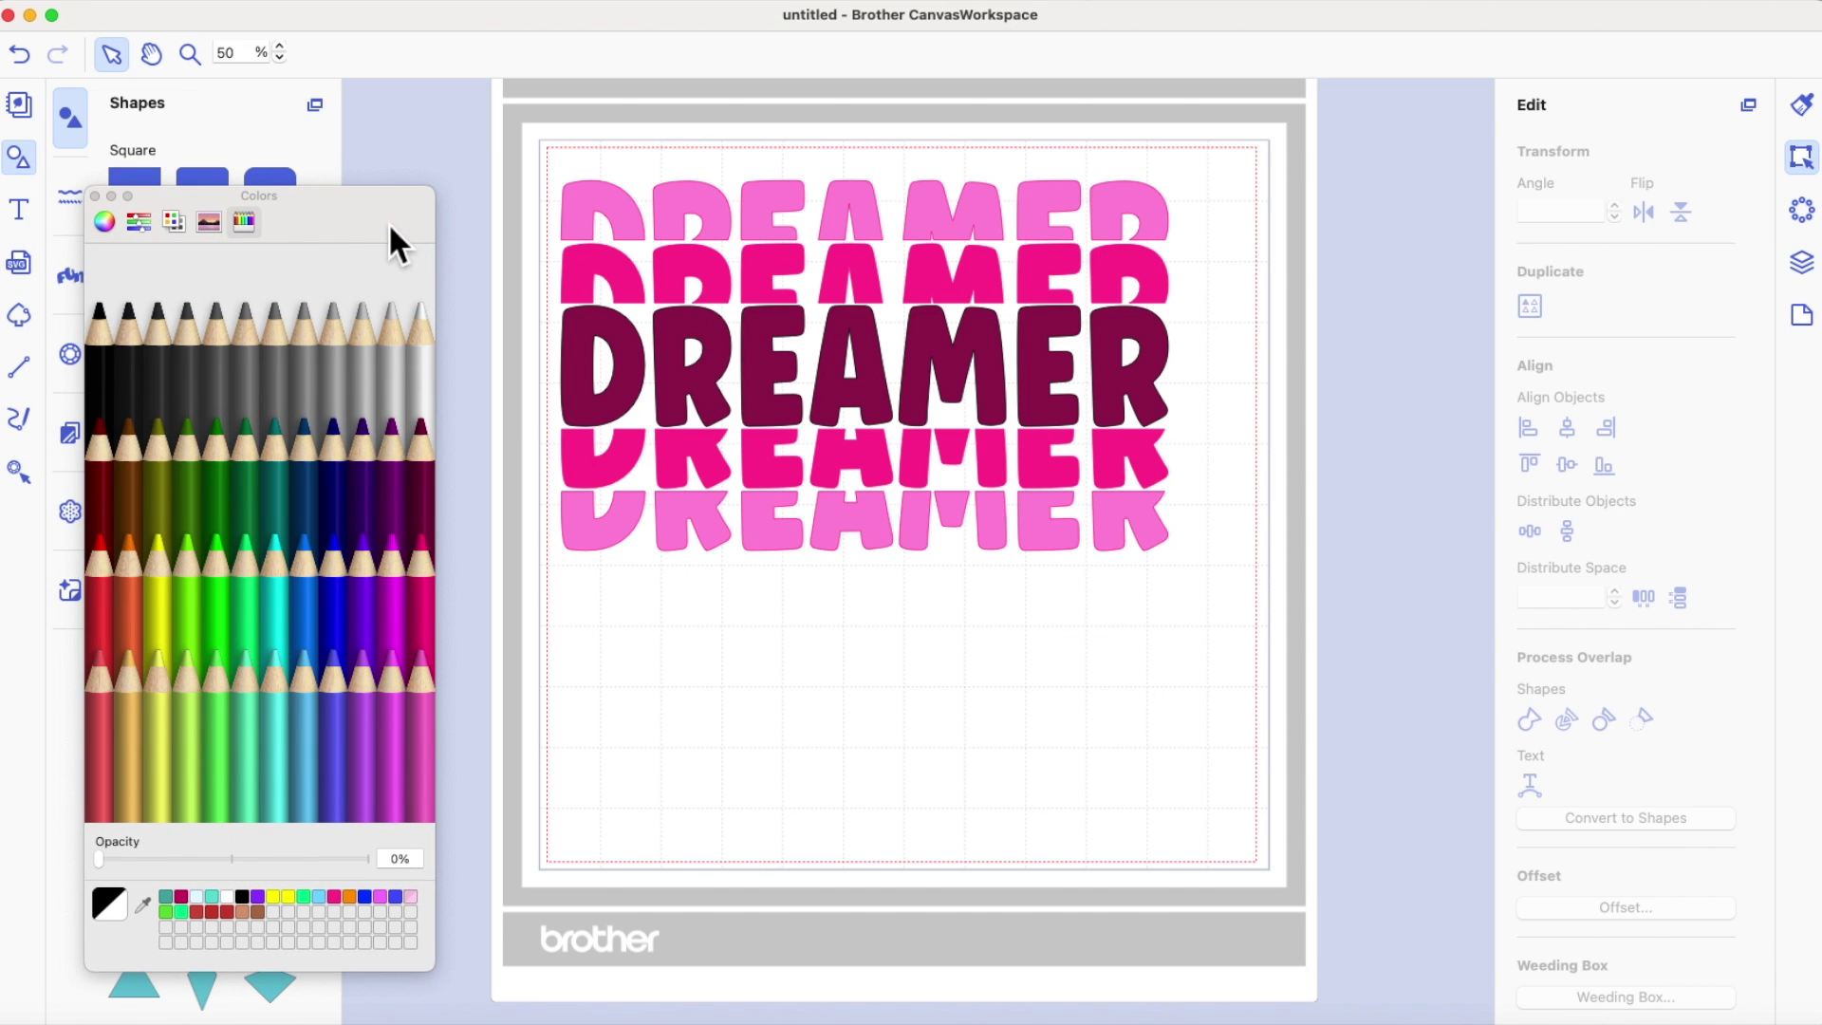
click(243, 408)
drag(352, 225, 395, 226)
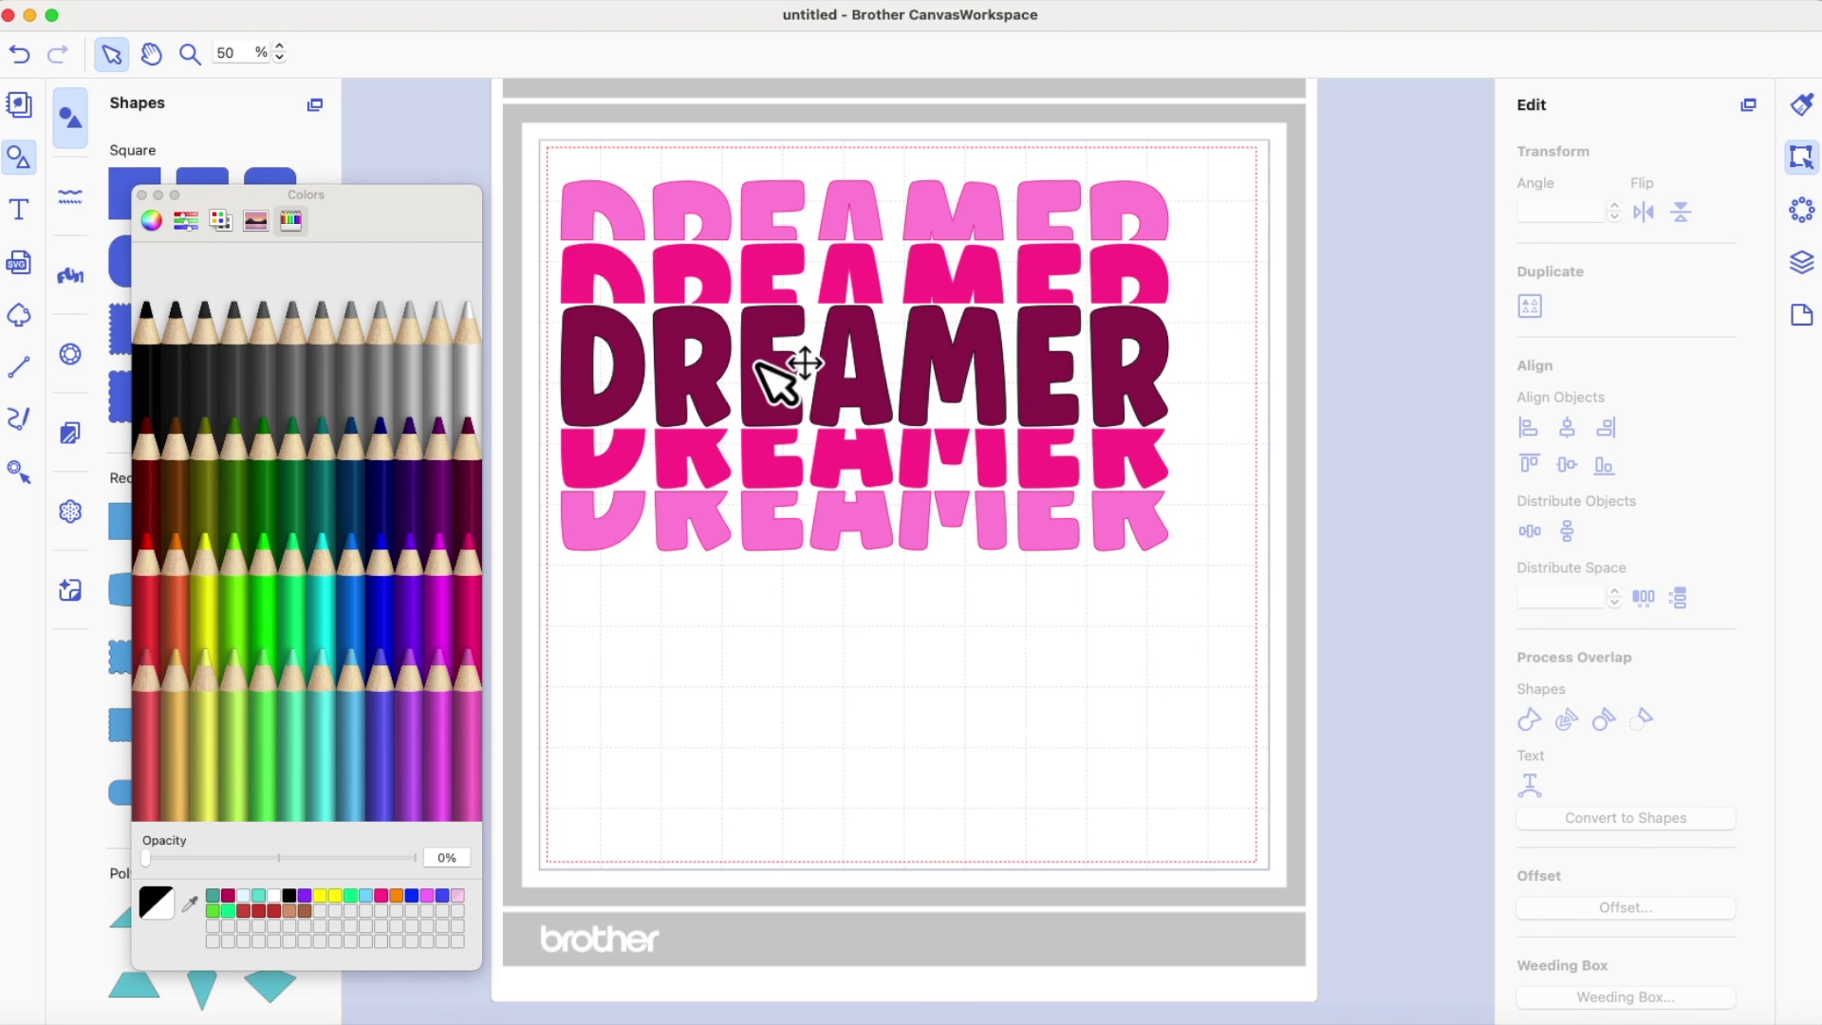
click(395, 402)
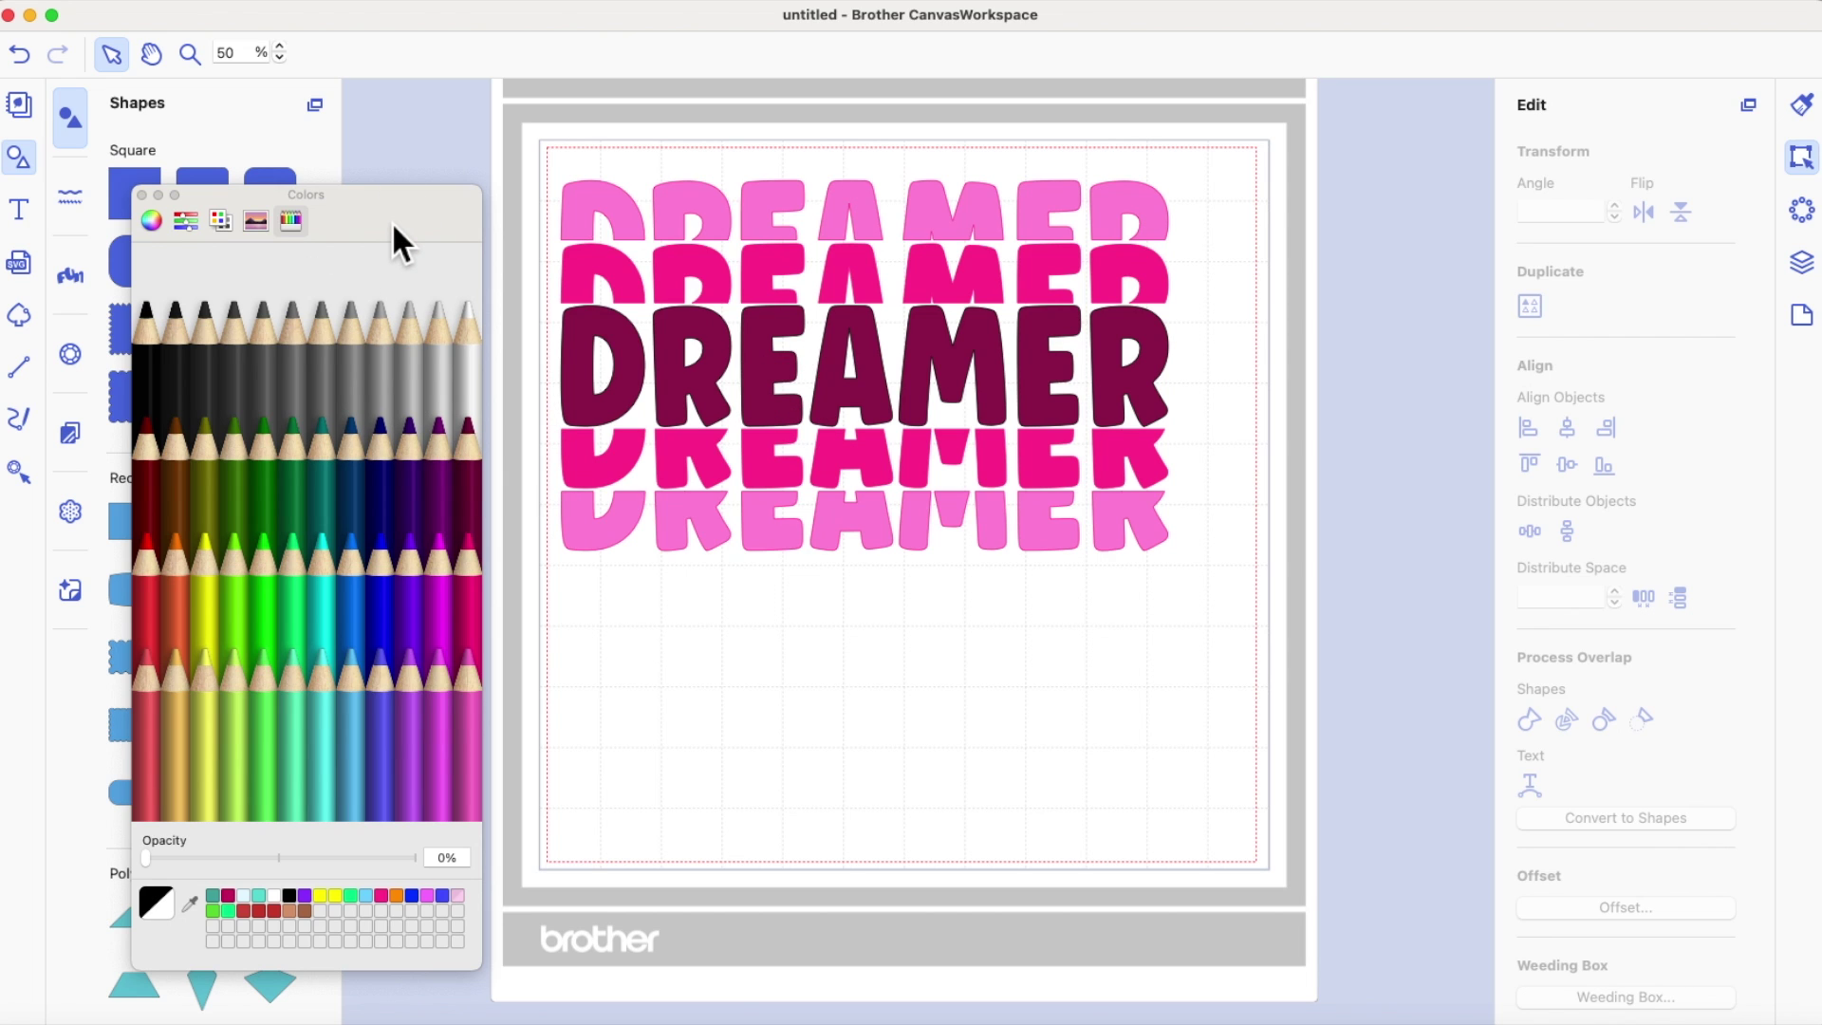
click(323, 594)
Step: Look at the colour wheel and pencil palettes for the uppermost DREAMER row and close the Colors window
click(627, 230)
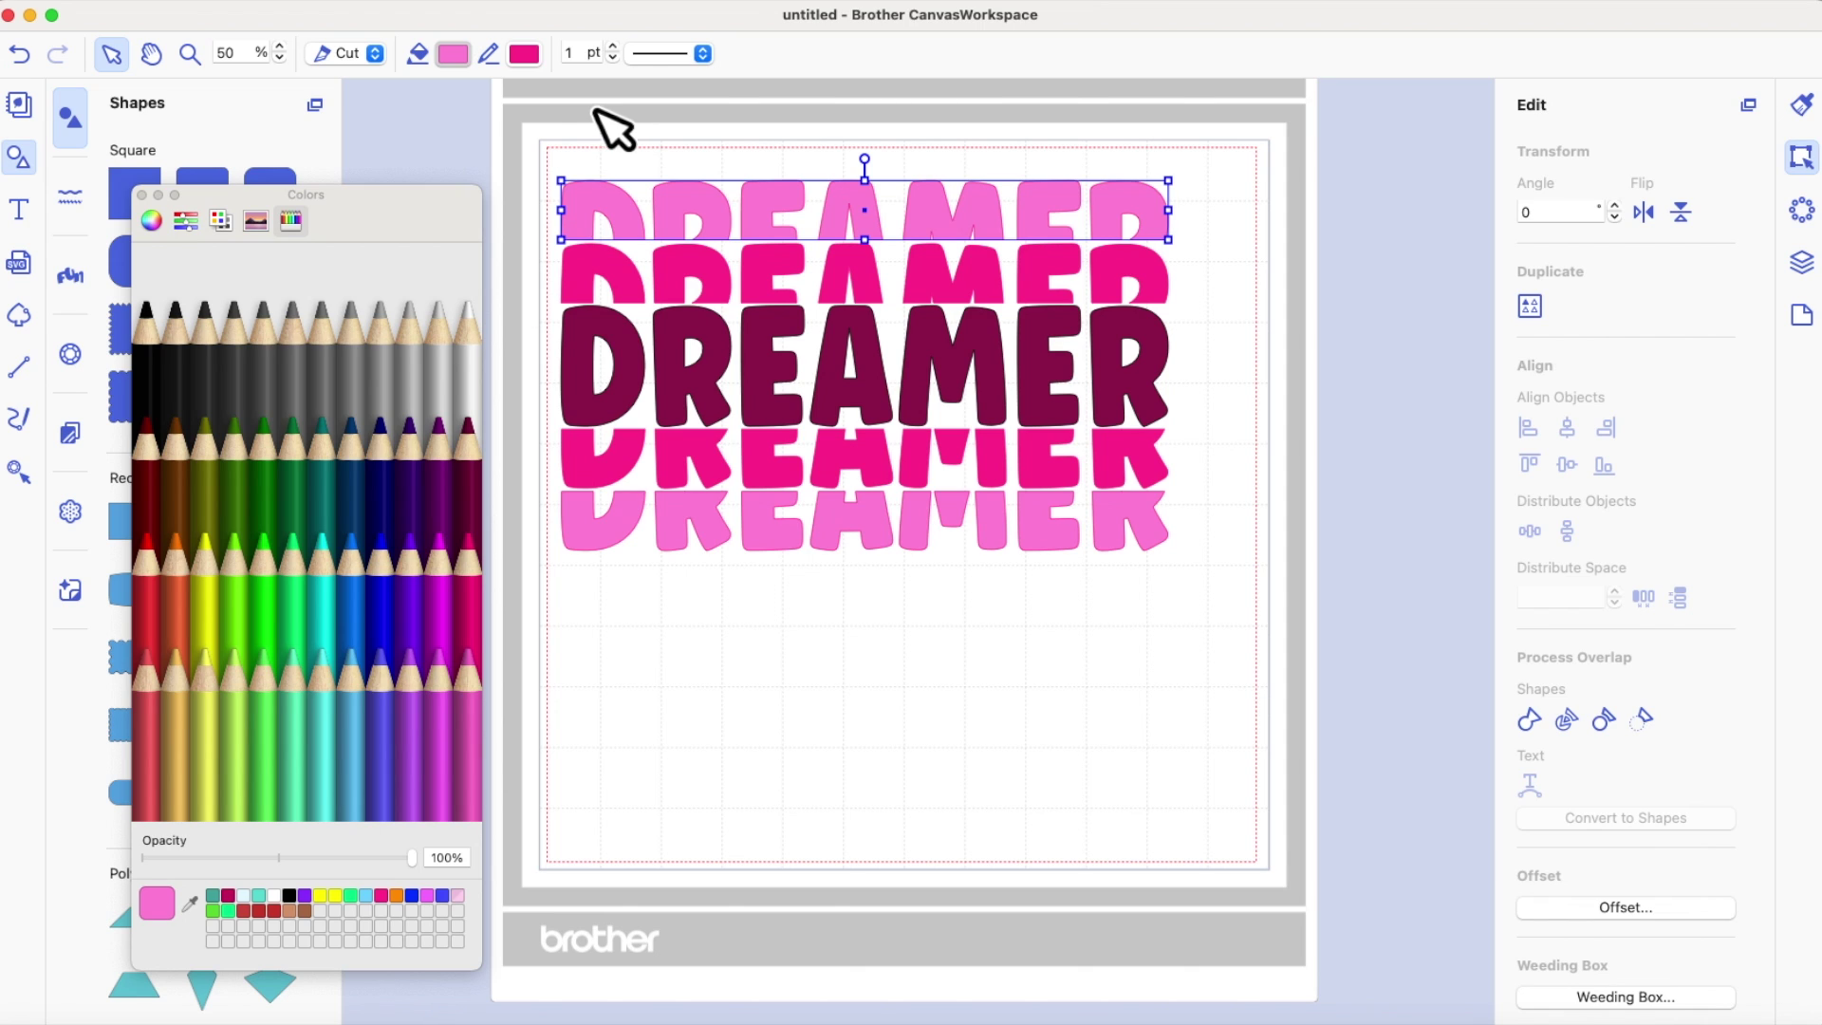
click(153, 224)
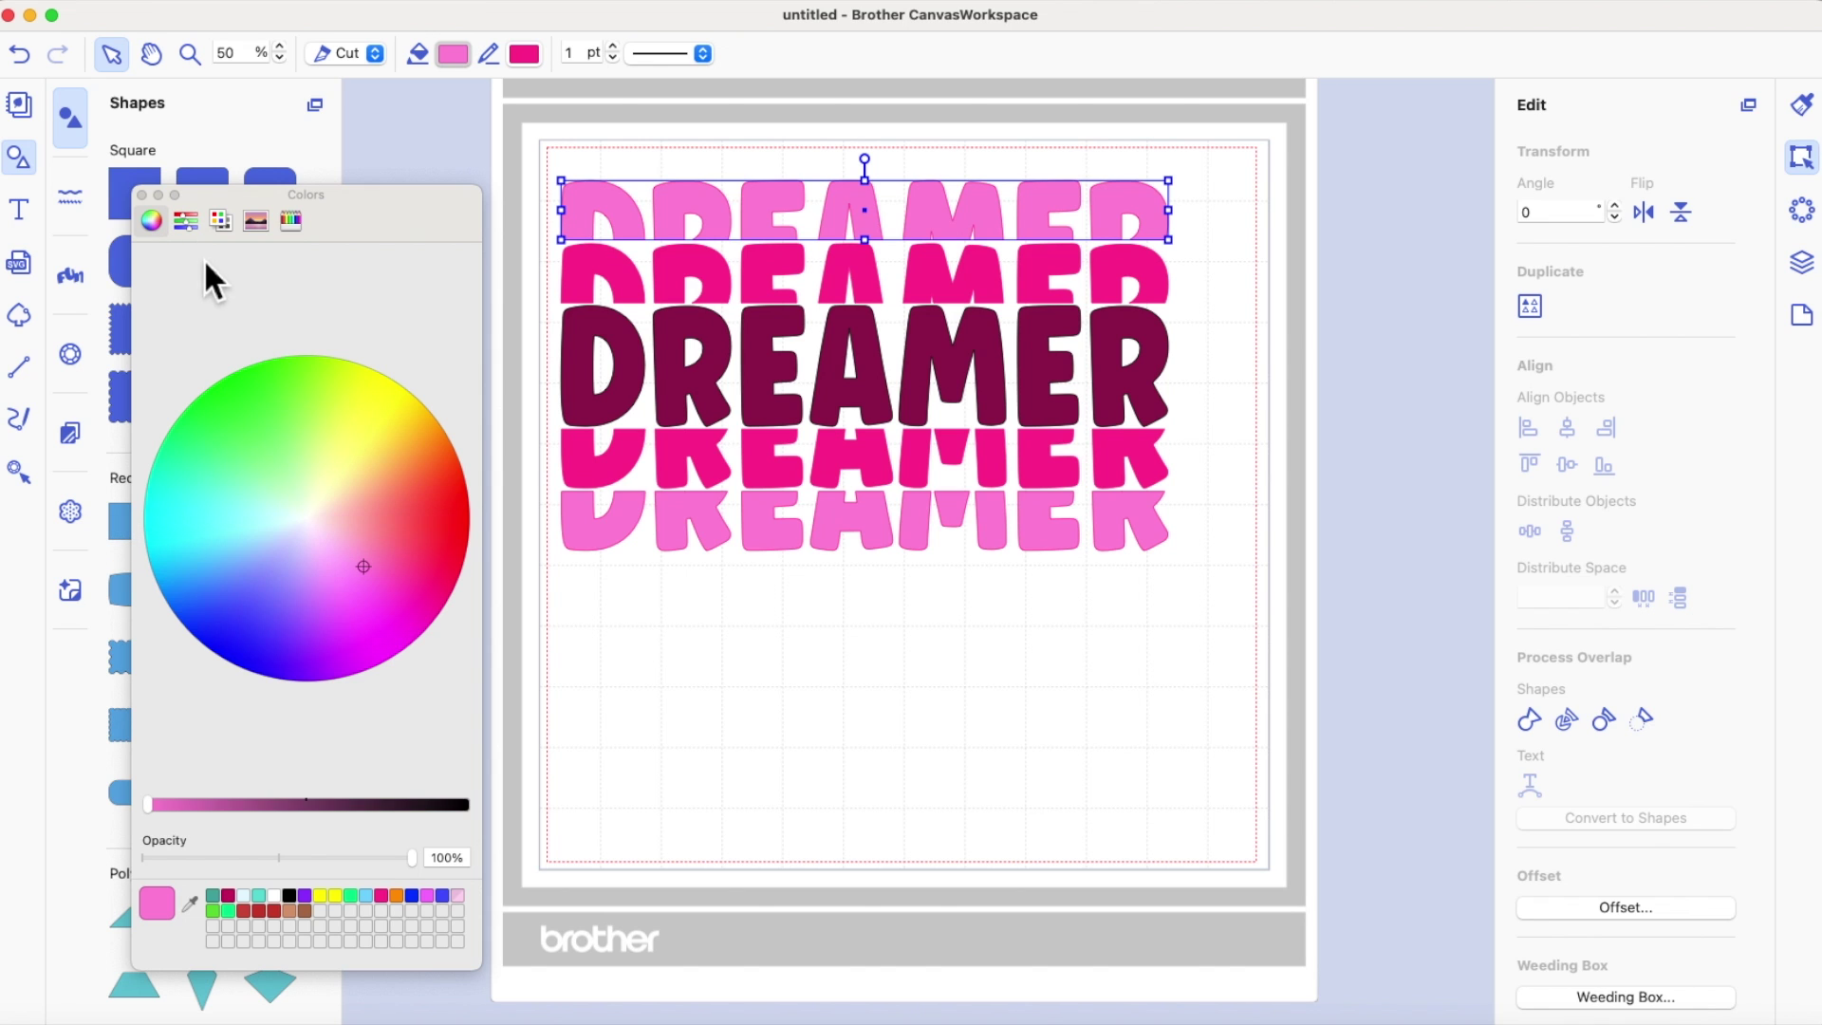
click(292, 222)
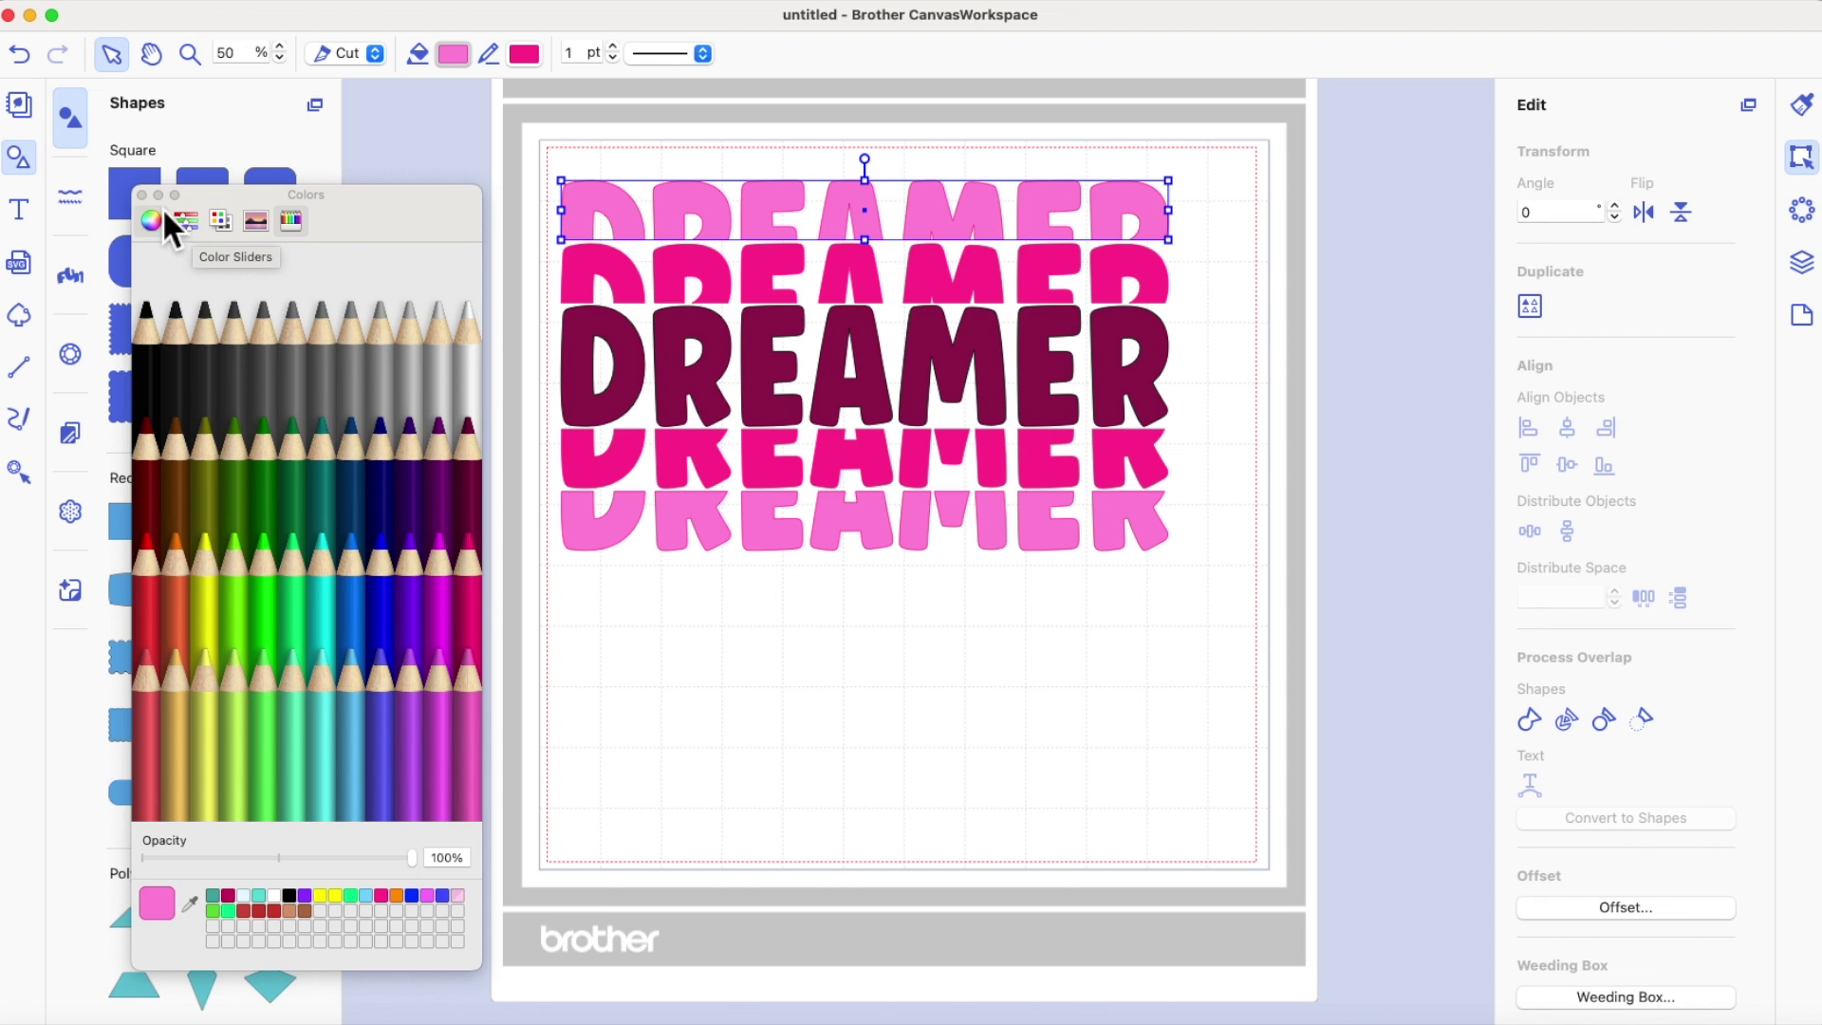
click(1286, 311)
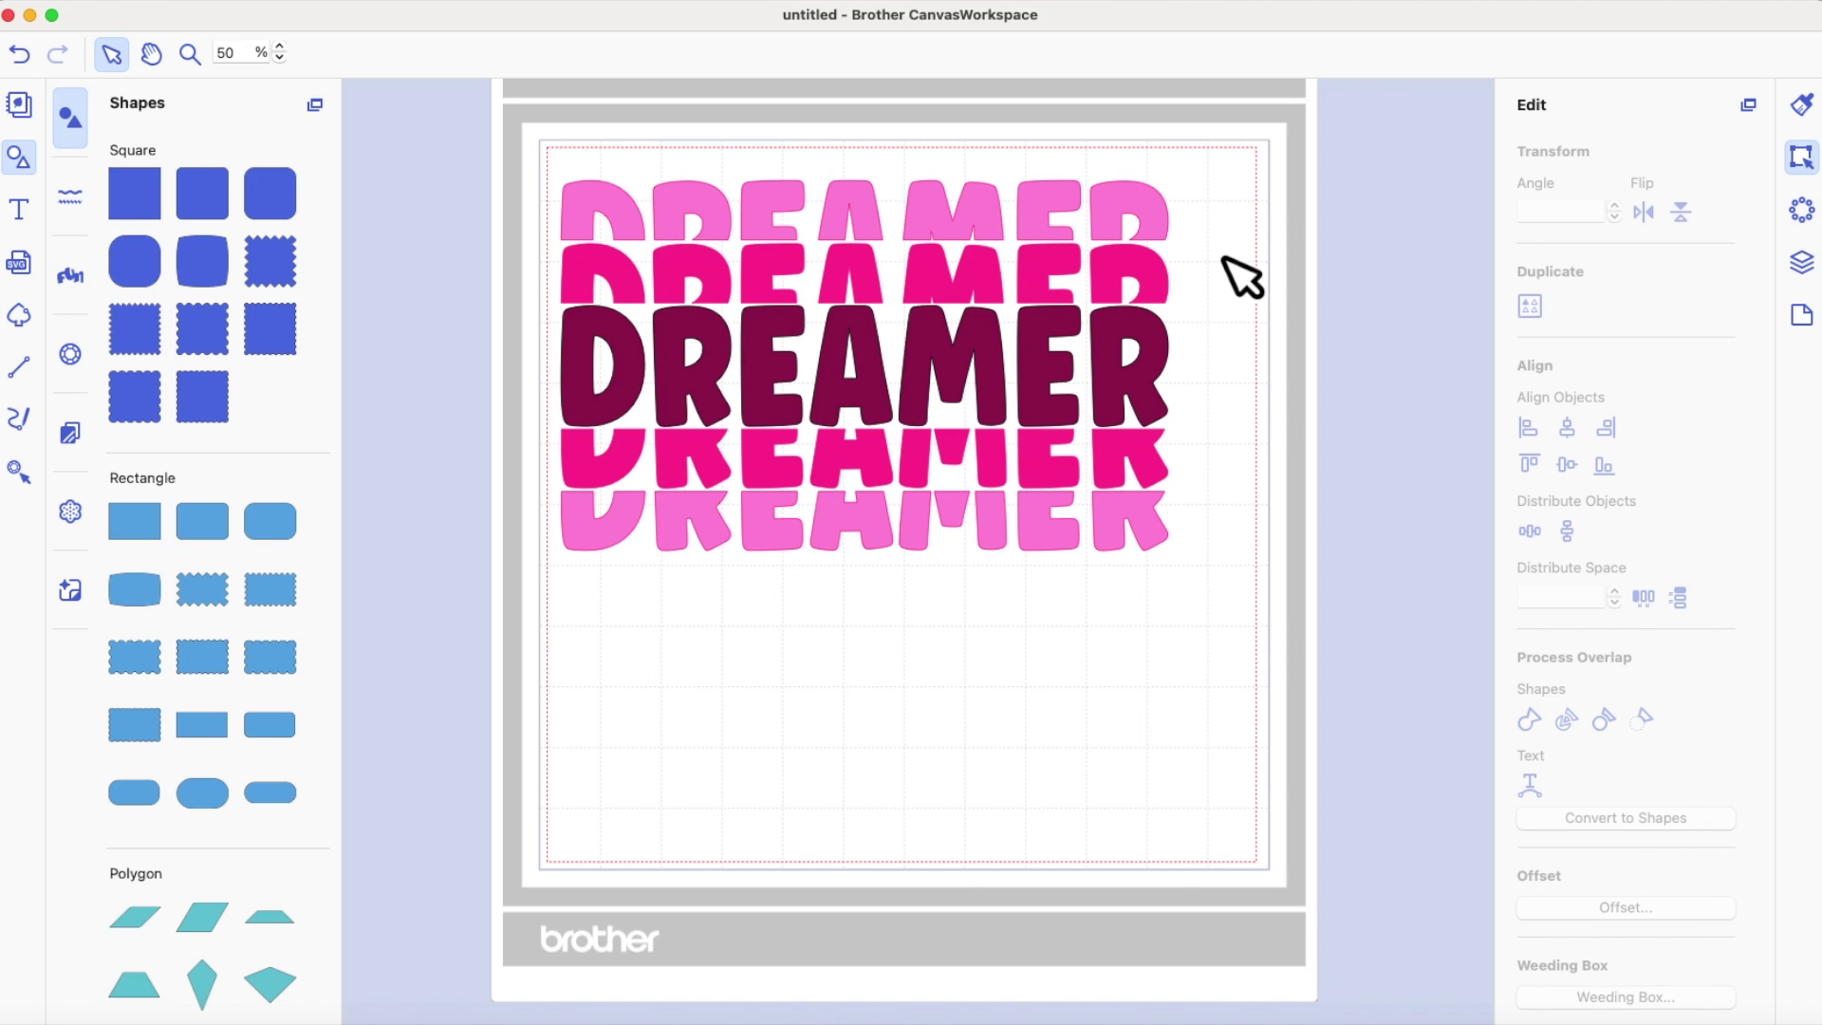
Step: Group all five DREAMER rows into one object
drag(496, 130, 1240, 617)
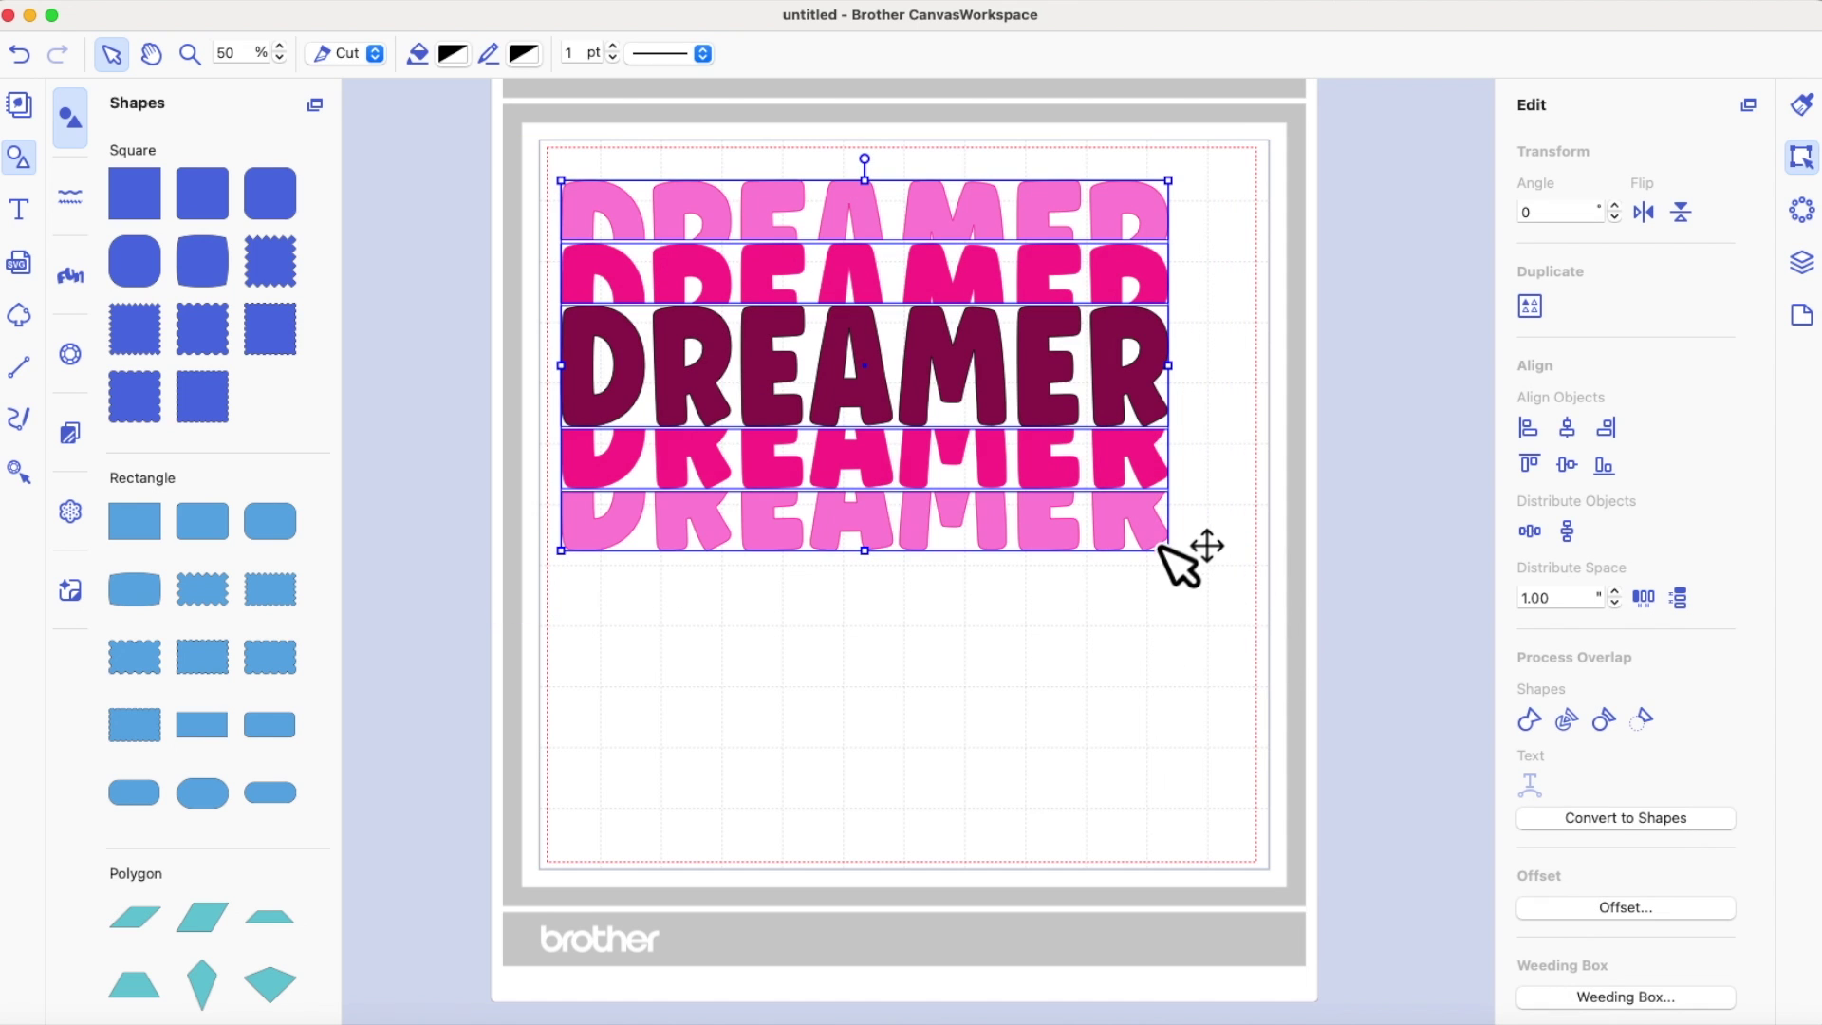
right_click(1156, 536)
click(1215, 704)
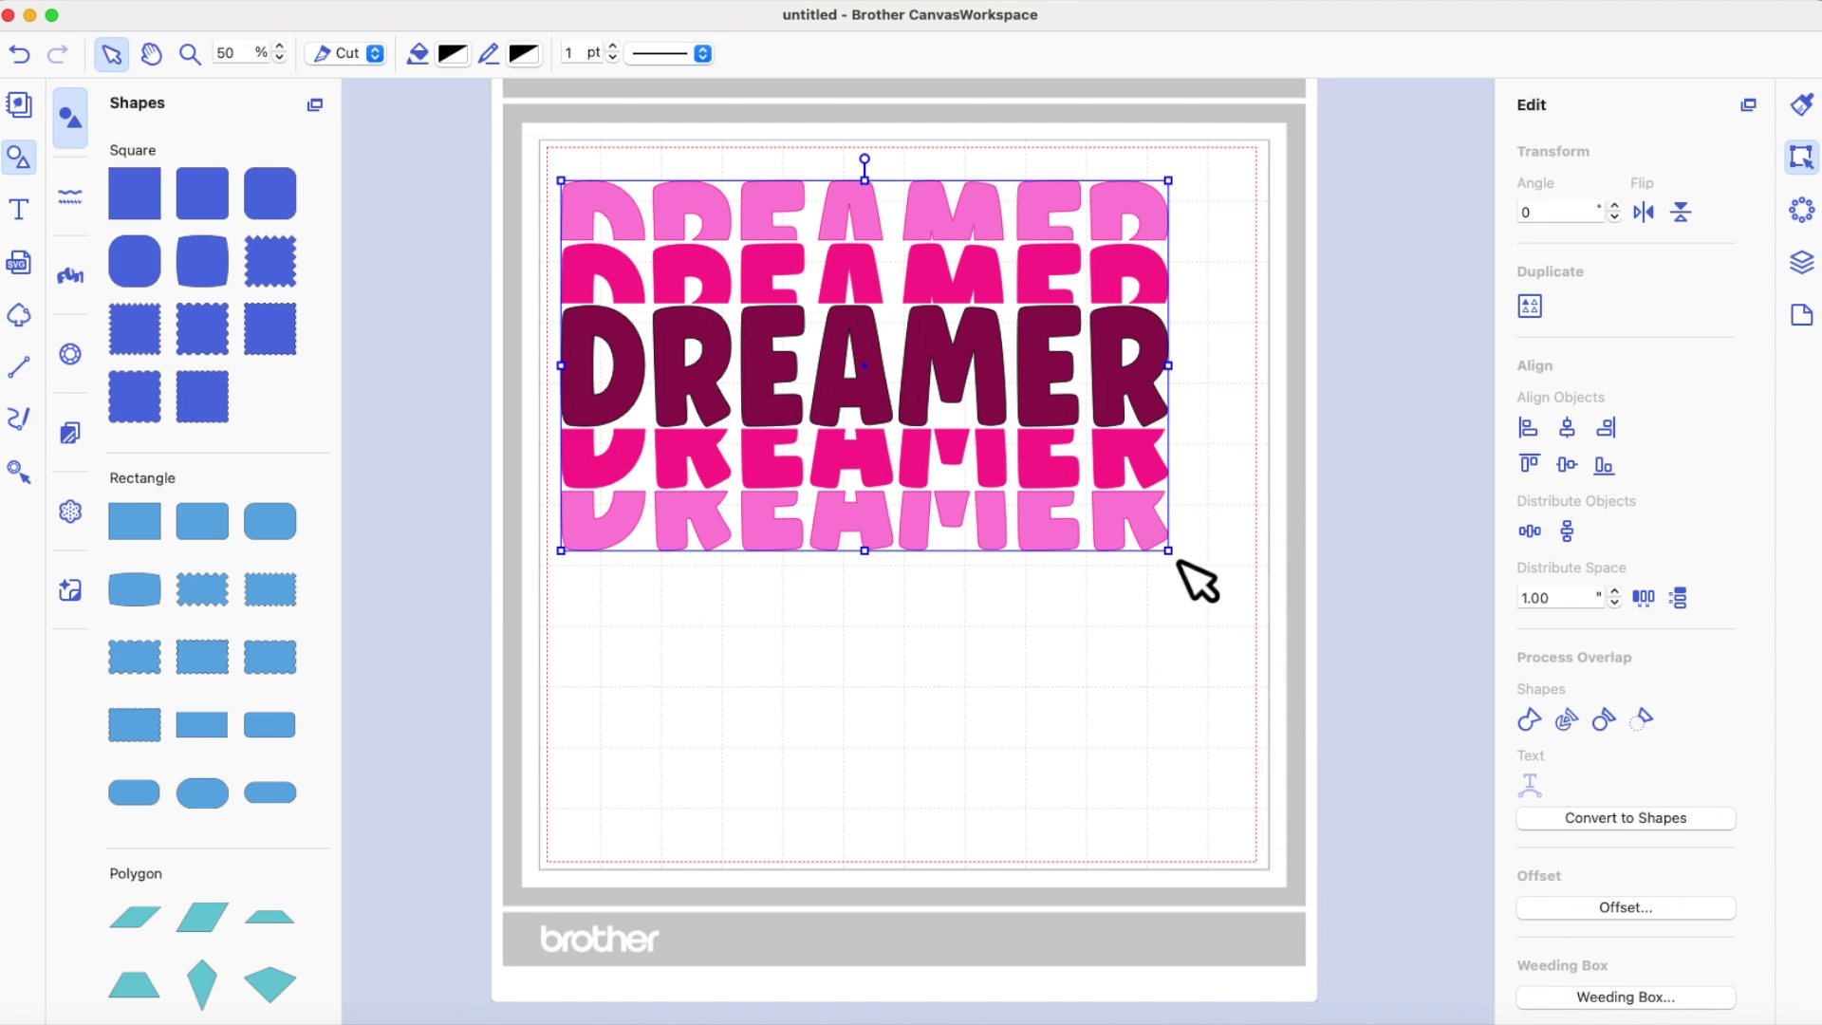
Step: Shrink the grouped DREAMER design to about two thirds of its size and move it over the mat's upper-right edge
drag(1158, 551, 977, 422)
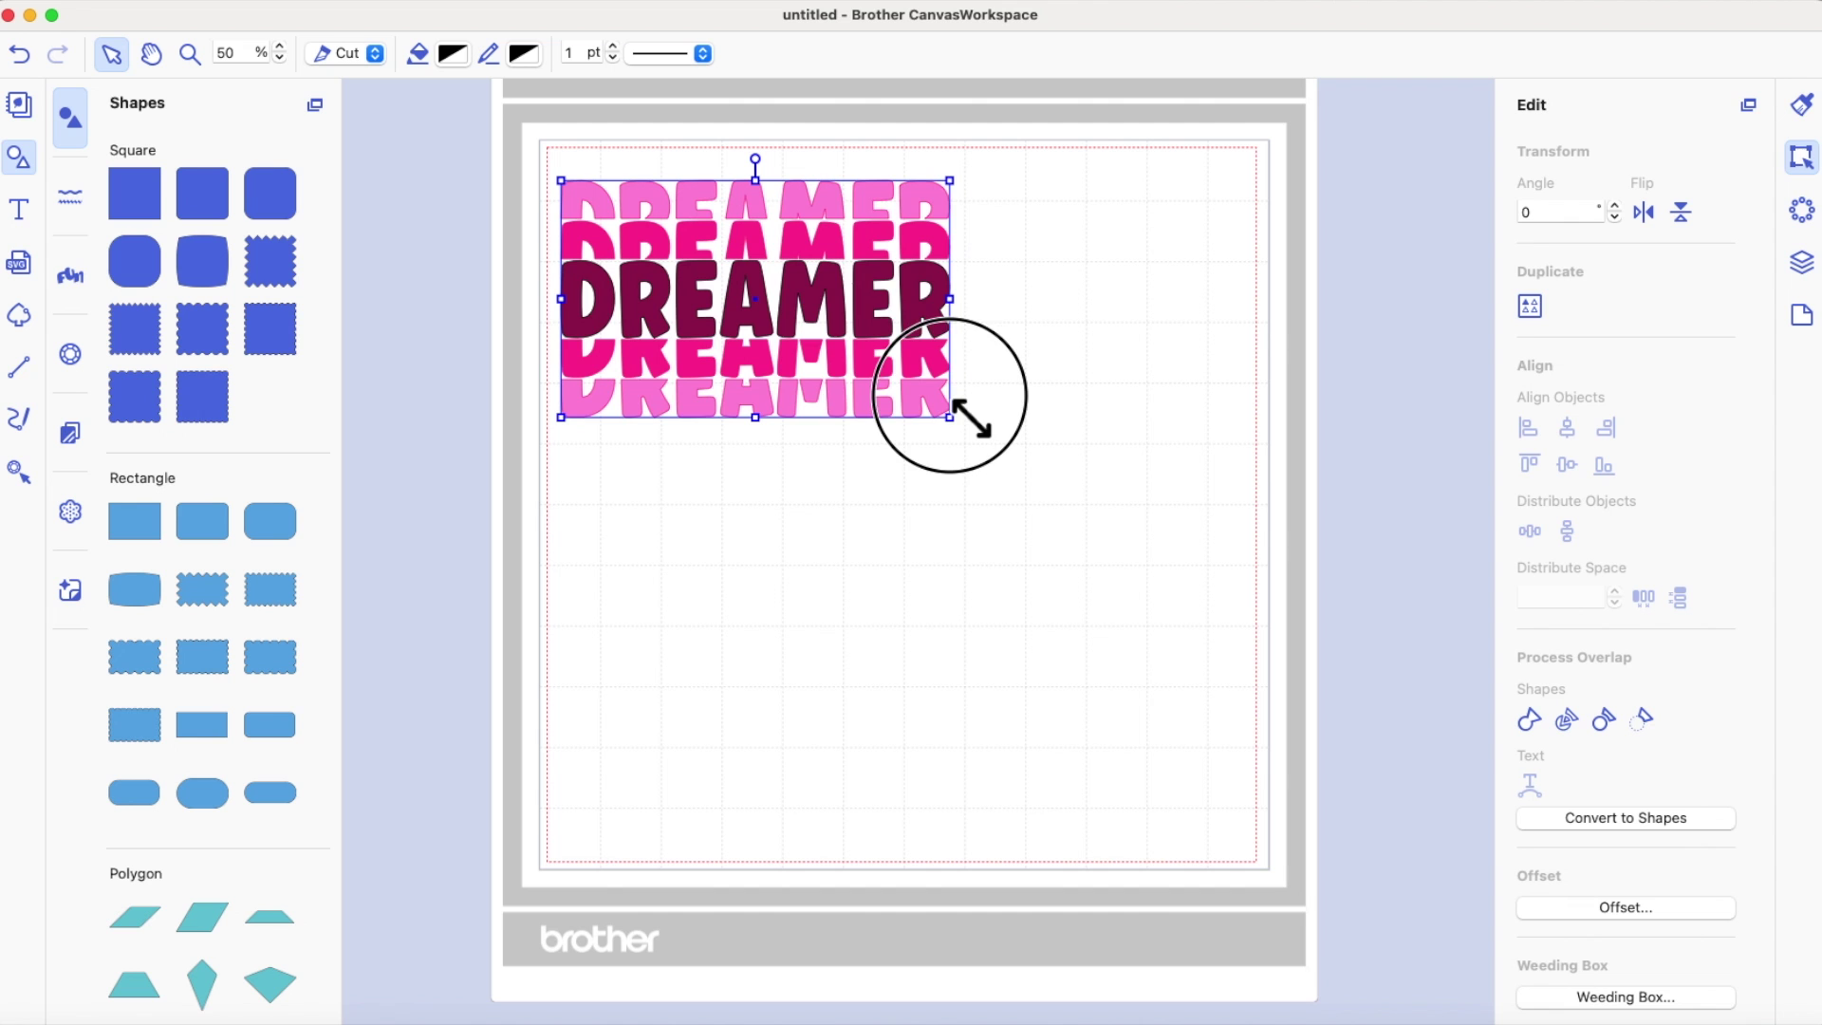
drag(834, 323, 884, 324)
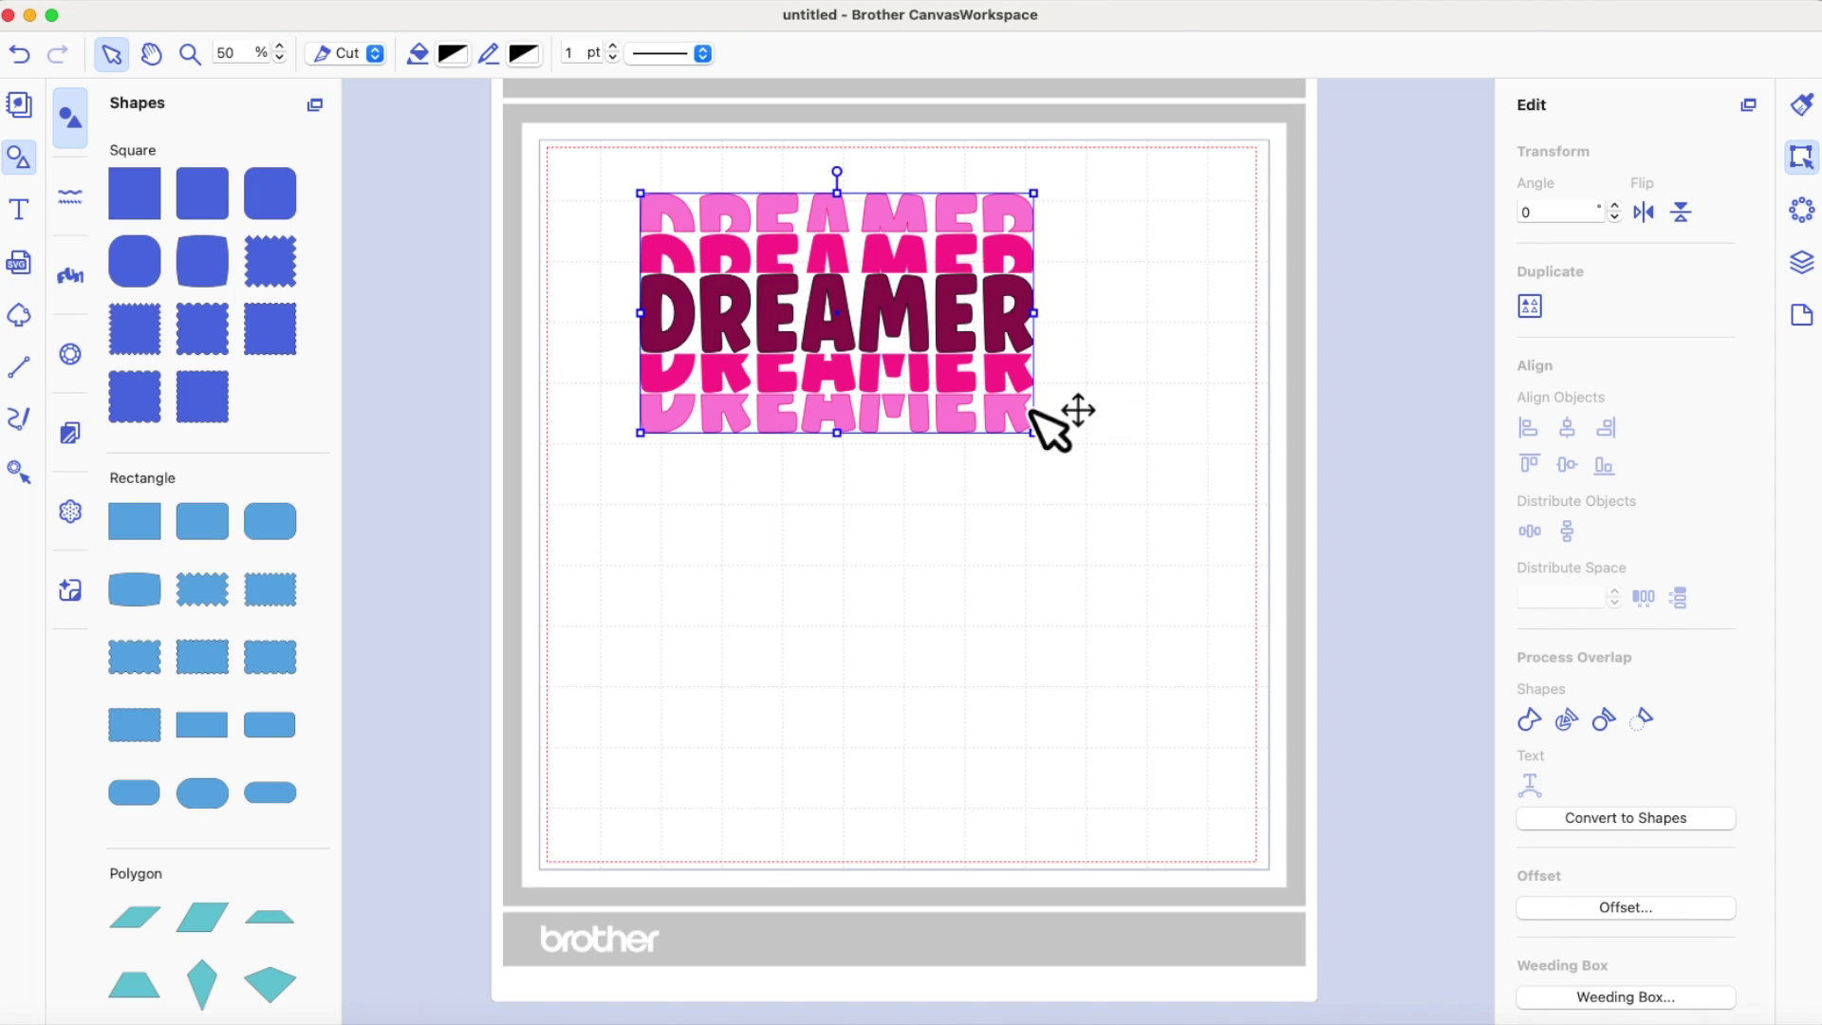
scroll(1034, 418, left, 3)
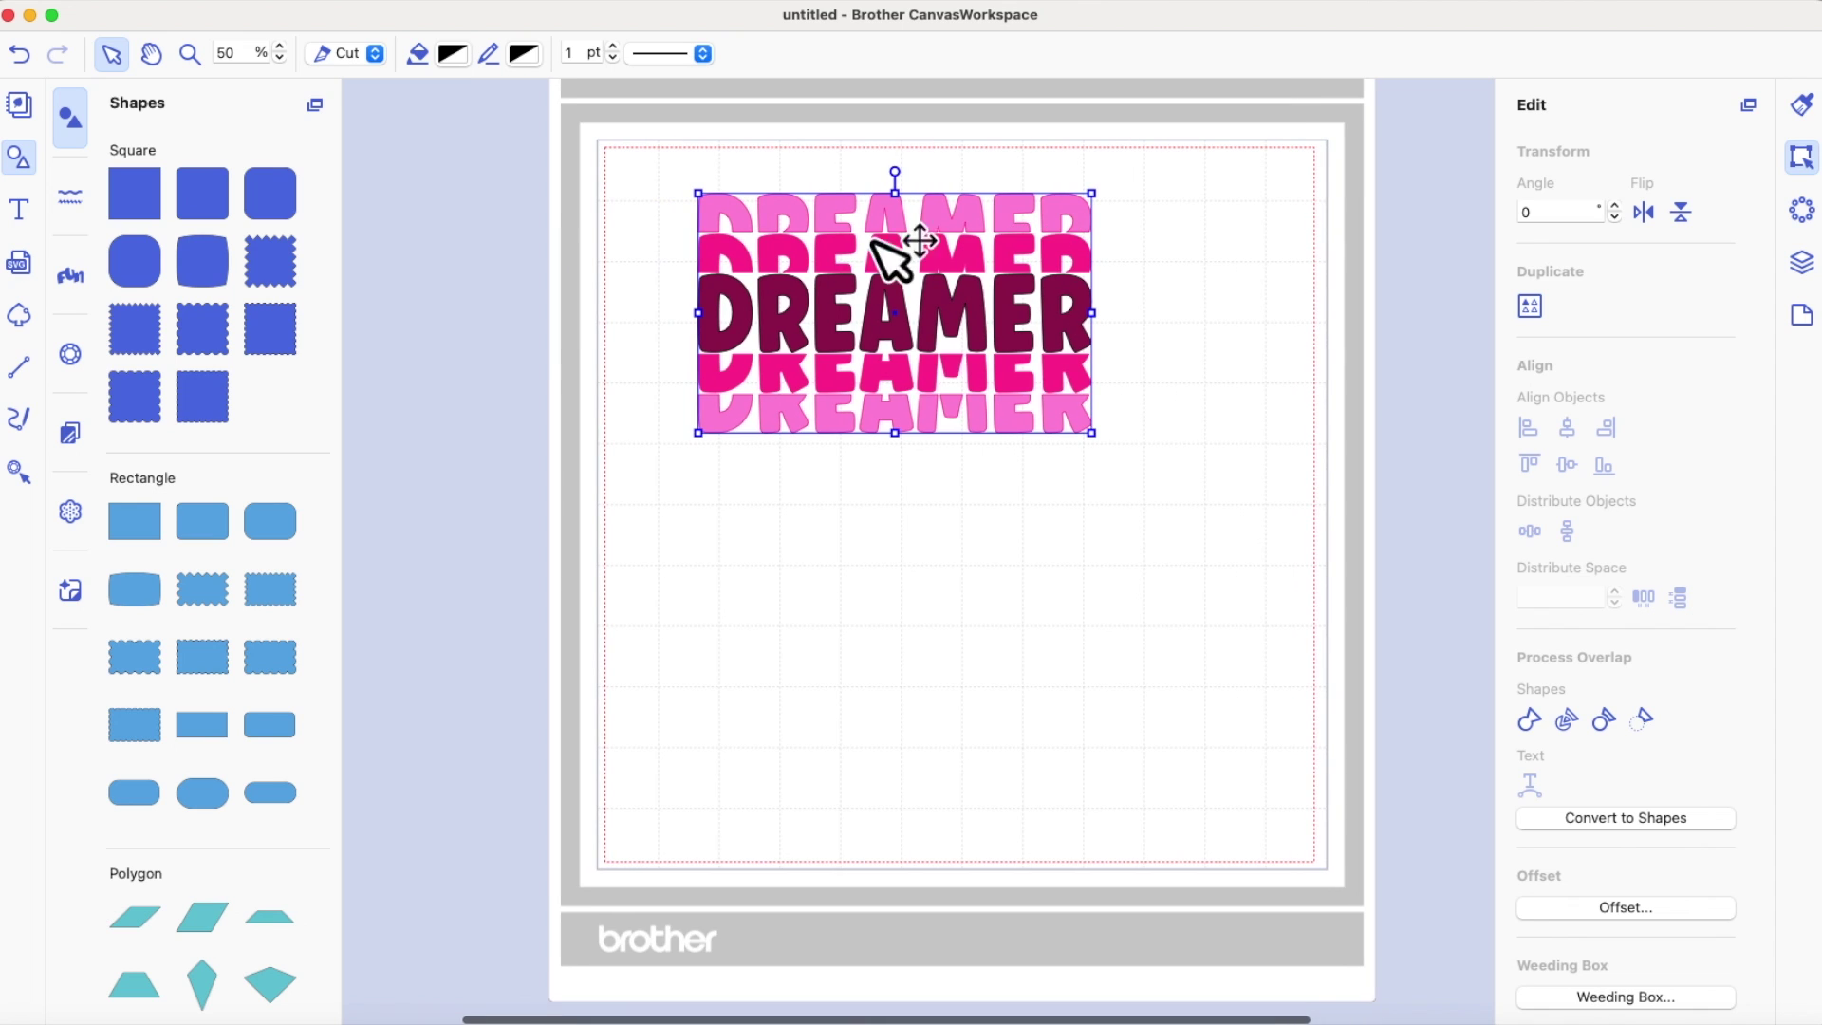
right_click(1087, 379)
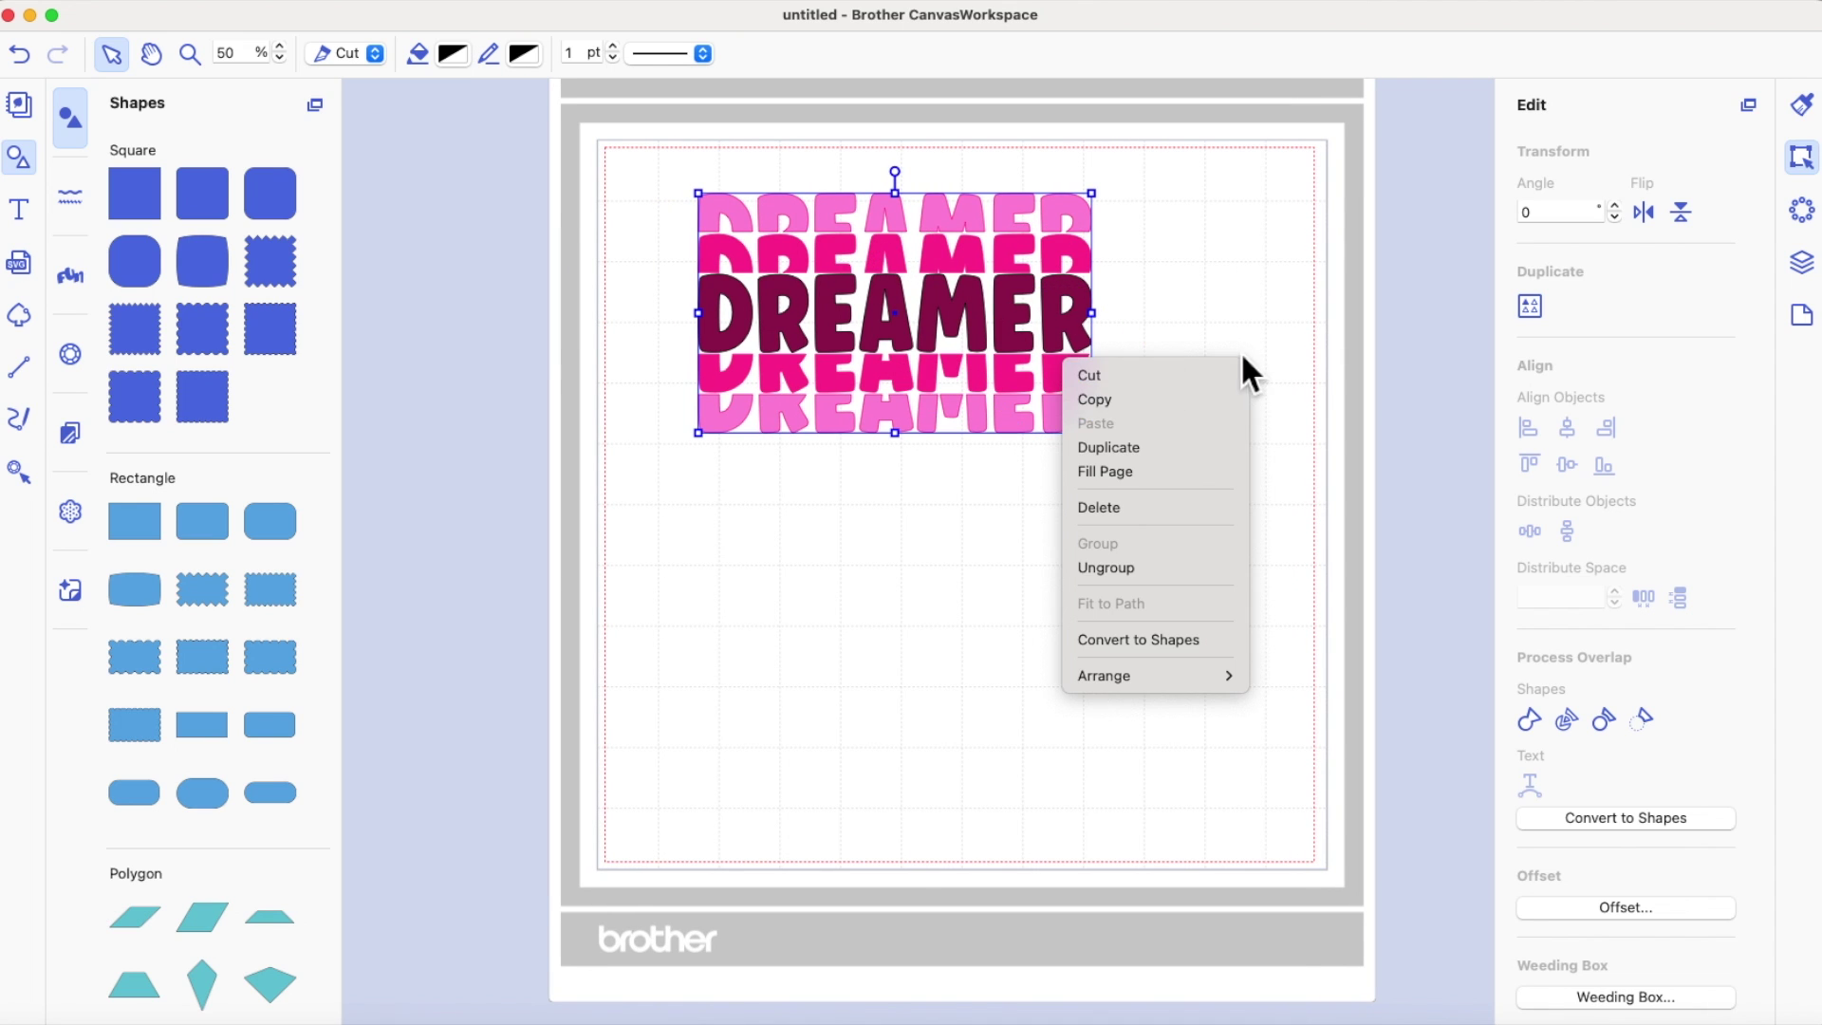
click(1072, 318)
drag(1055, 302, 1438, 280)
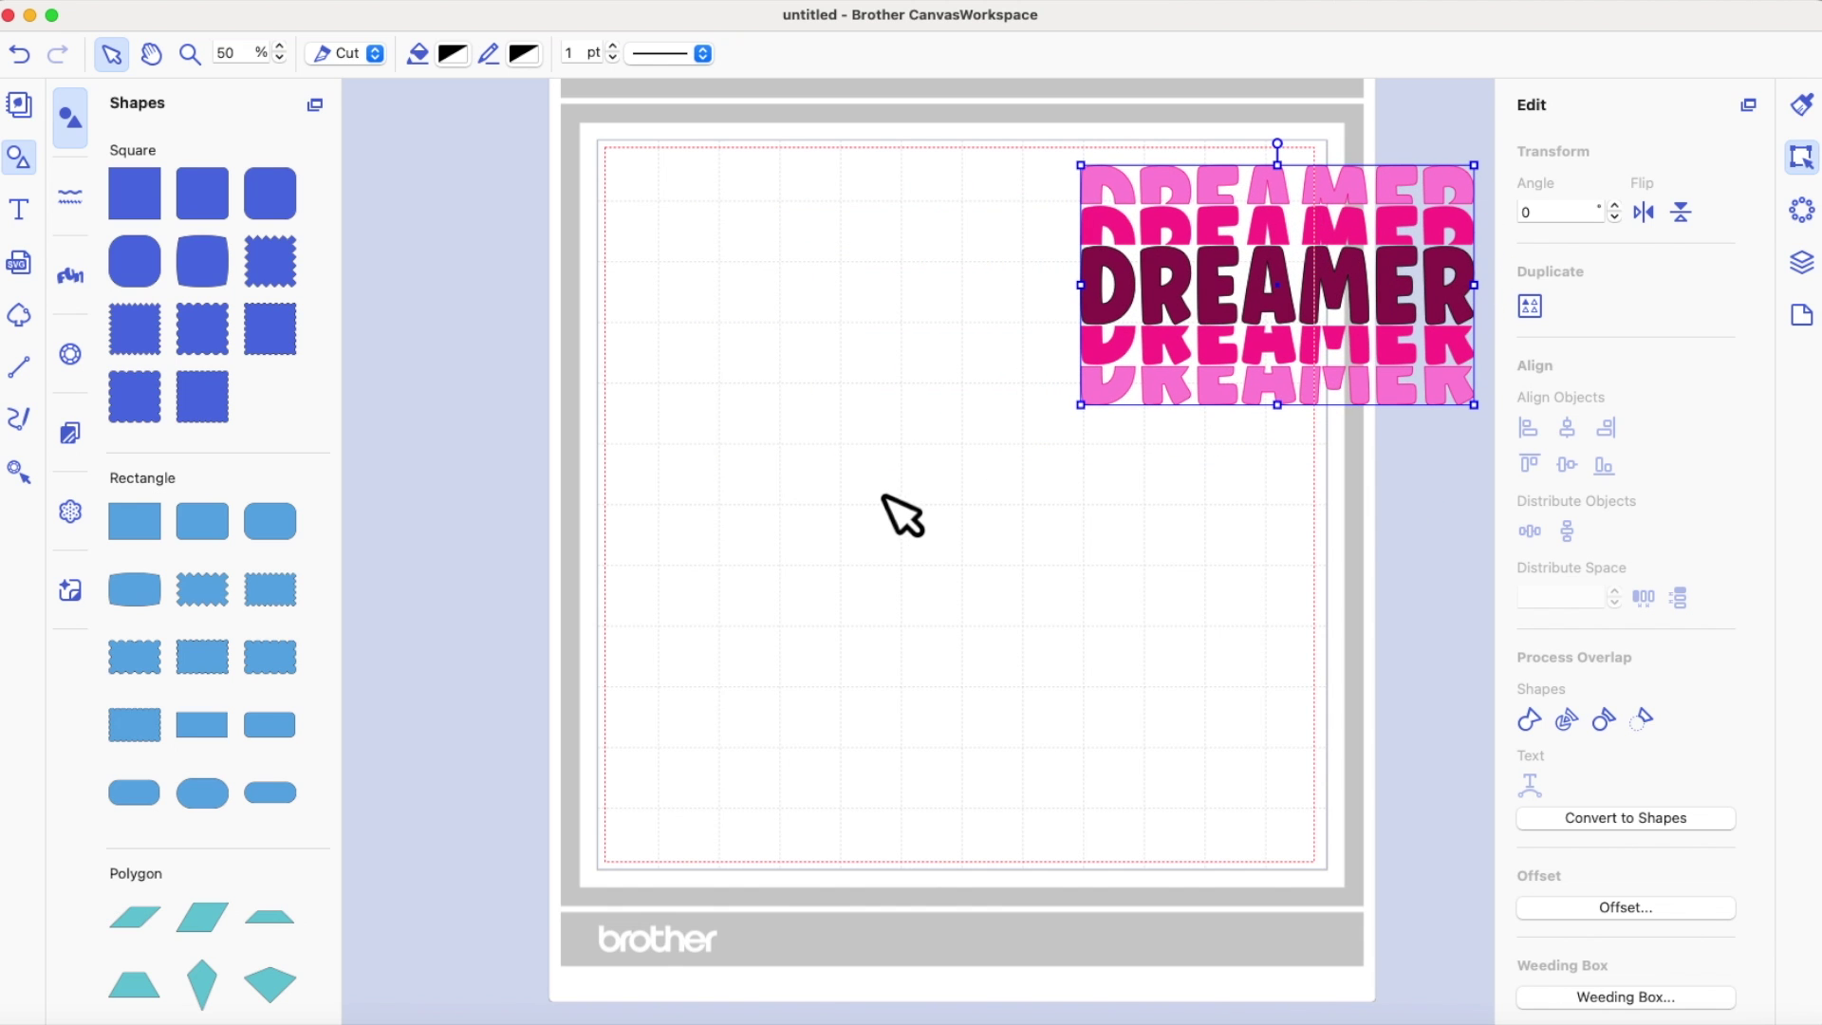
Step: Add a new DREAMER text near the mat's centre and move the finished stacked design off the mat's right edge
click(20, 216)
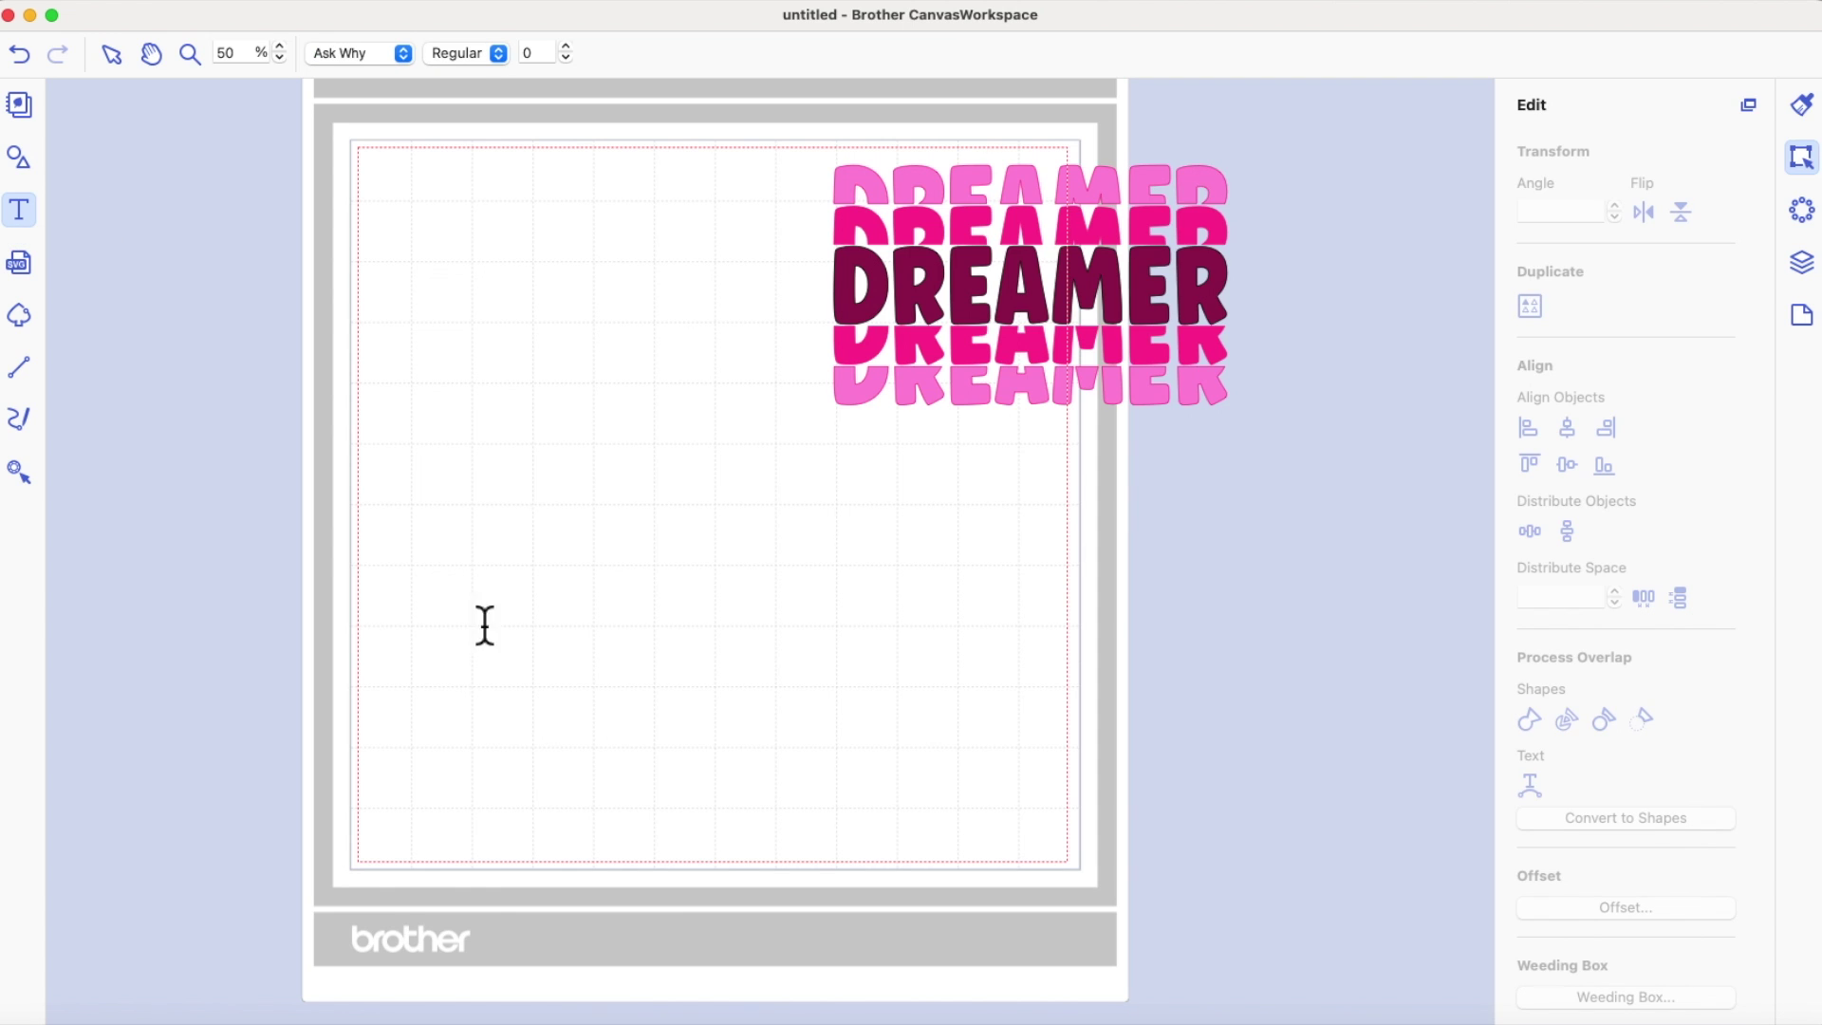
click(538, 629)
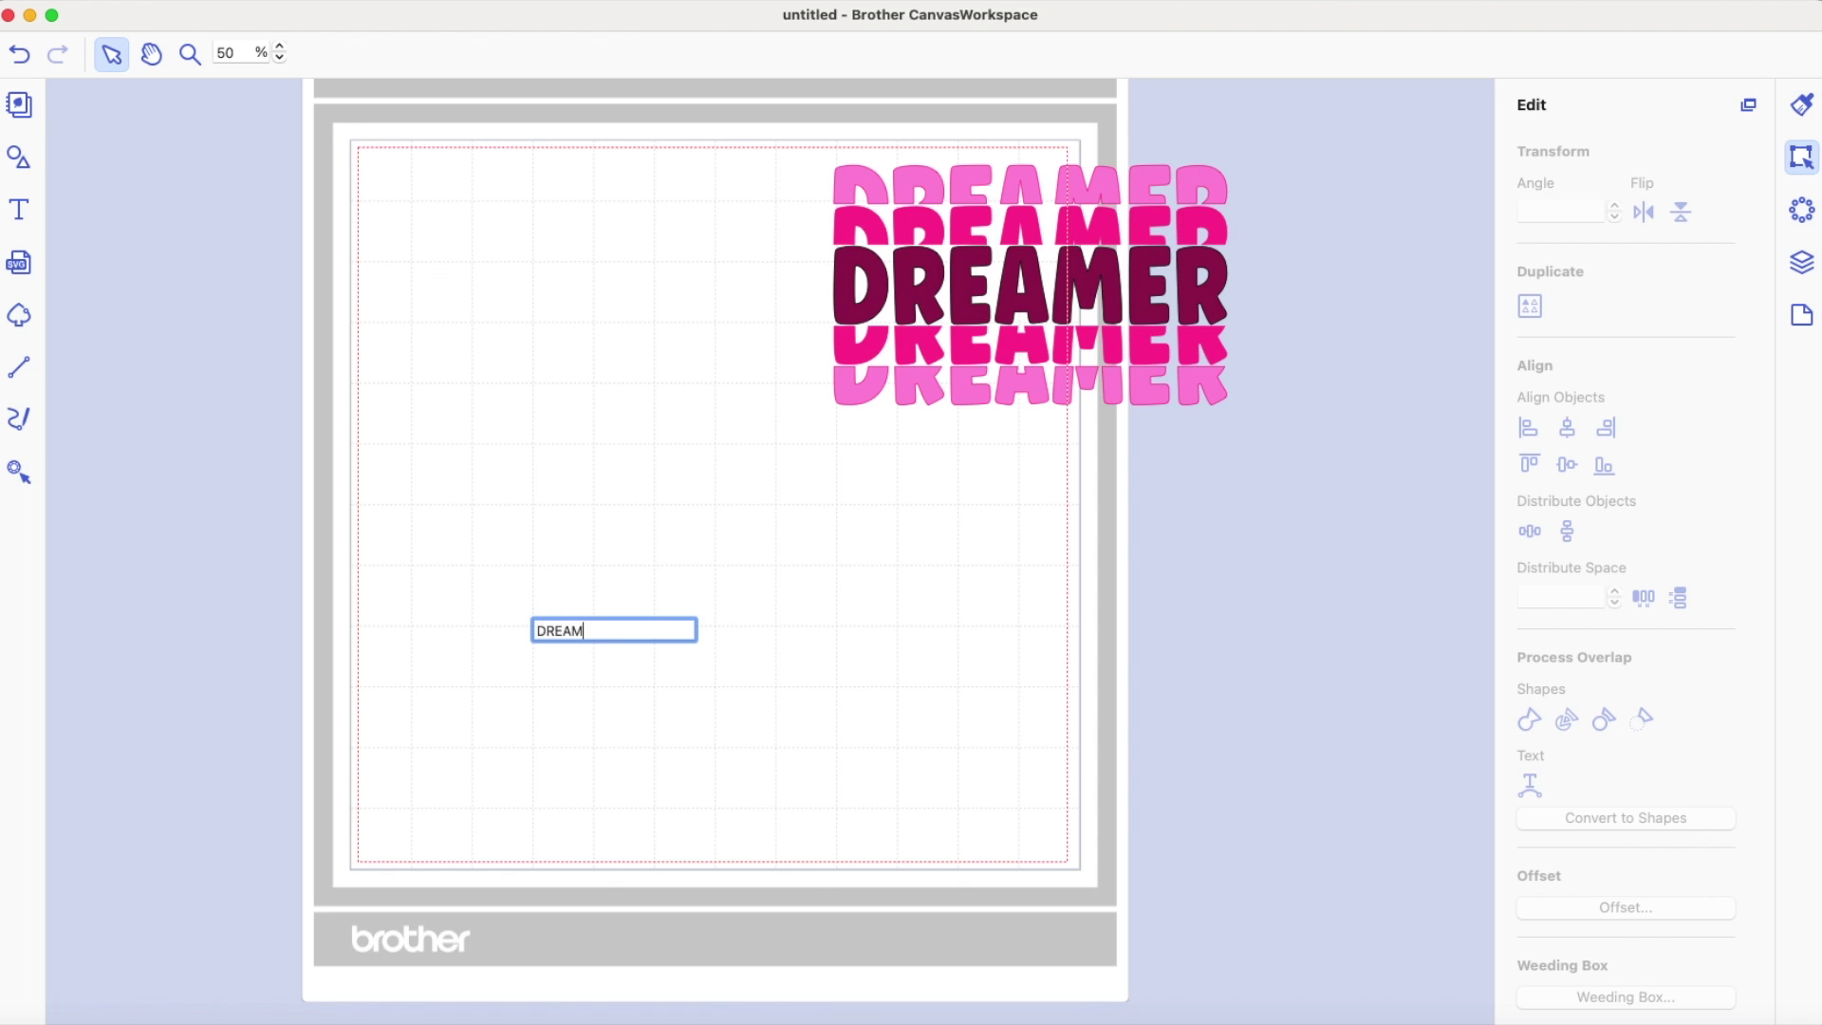
key(Return)
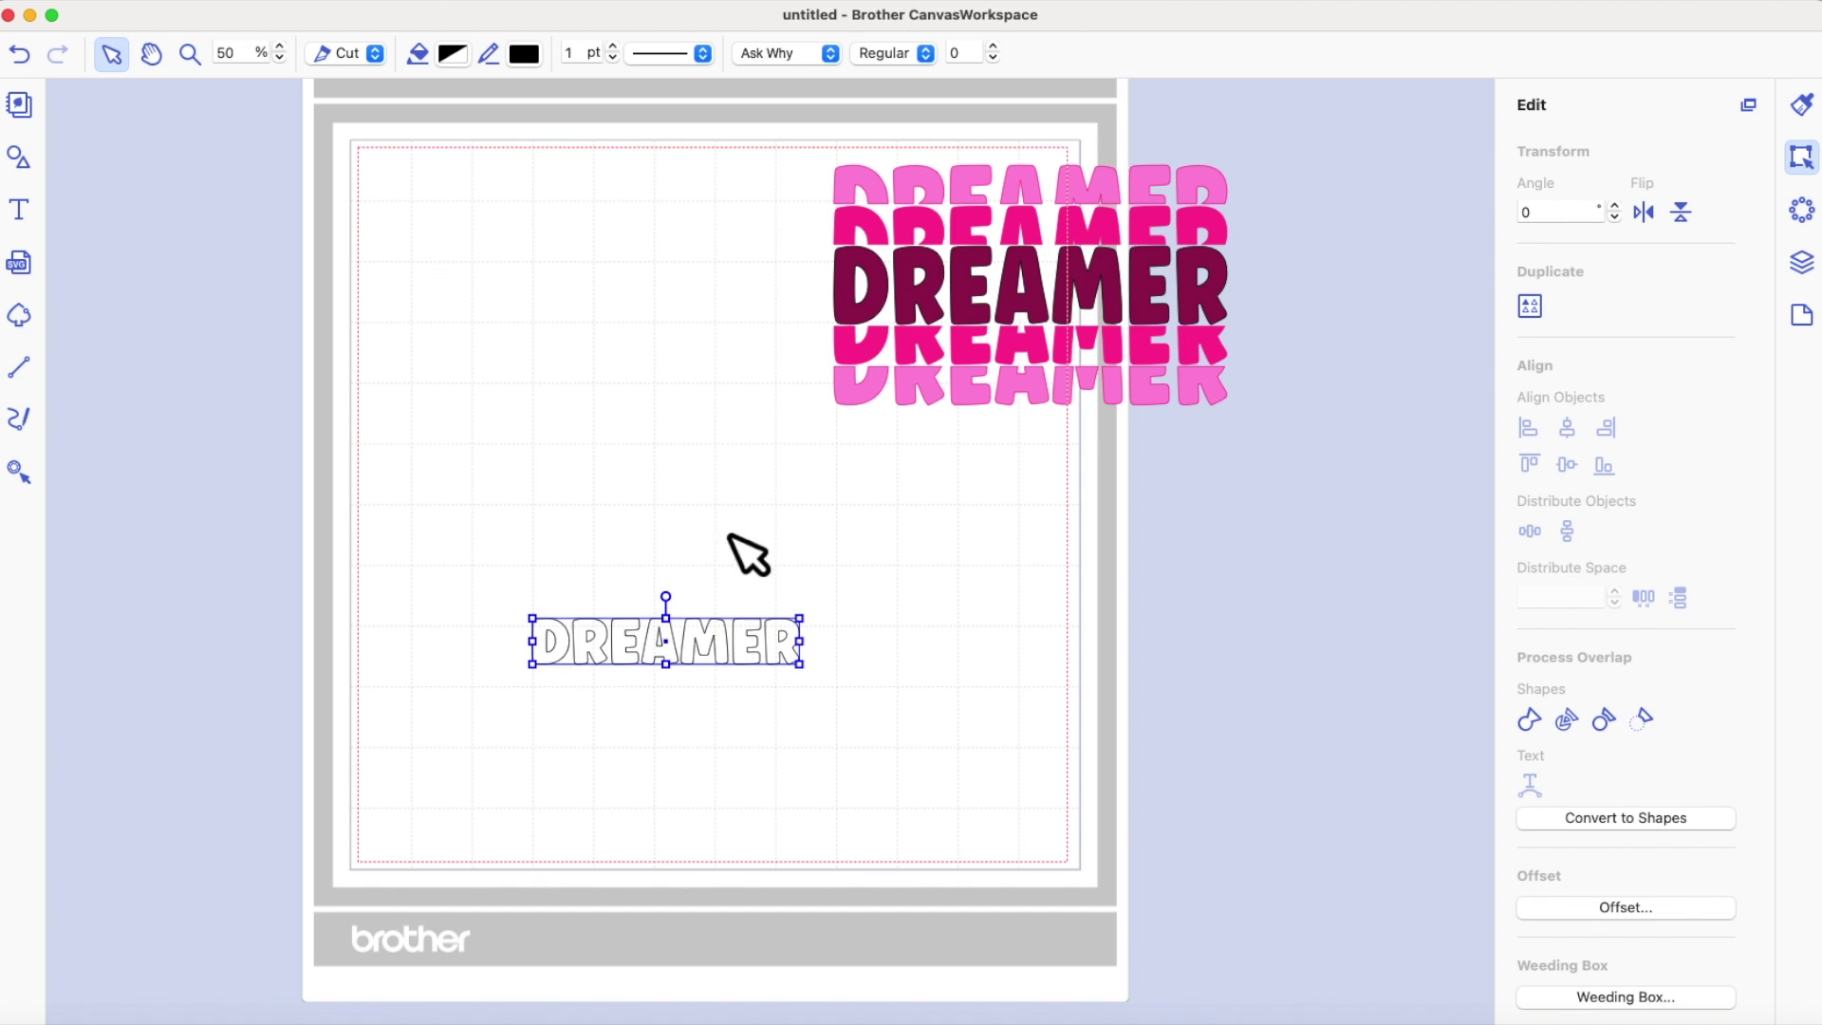
drag(848, 293, 1183, 293)
drag(678, 645, 745, 584)
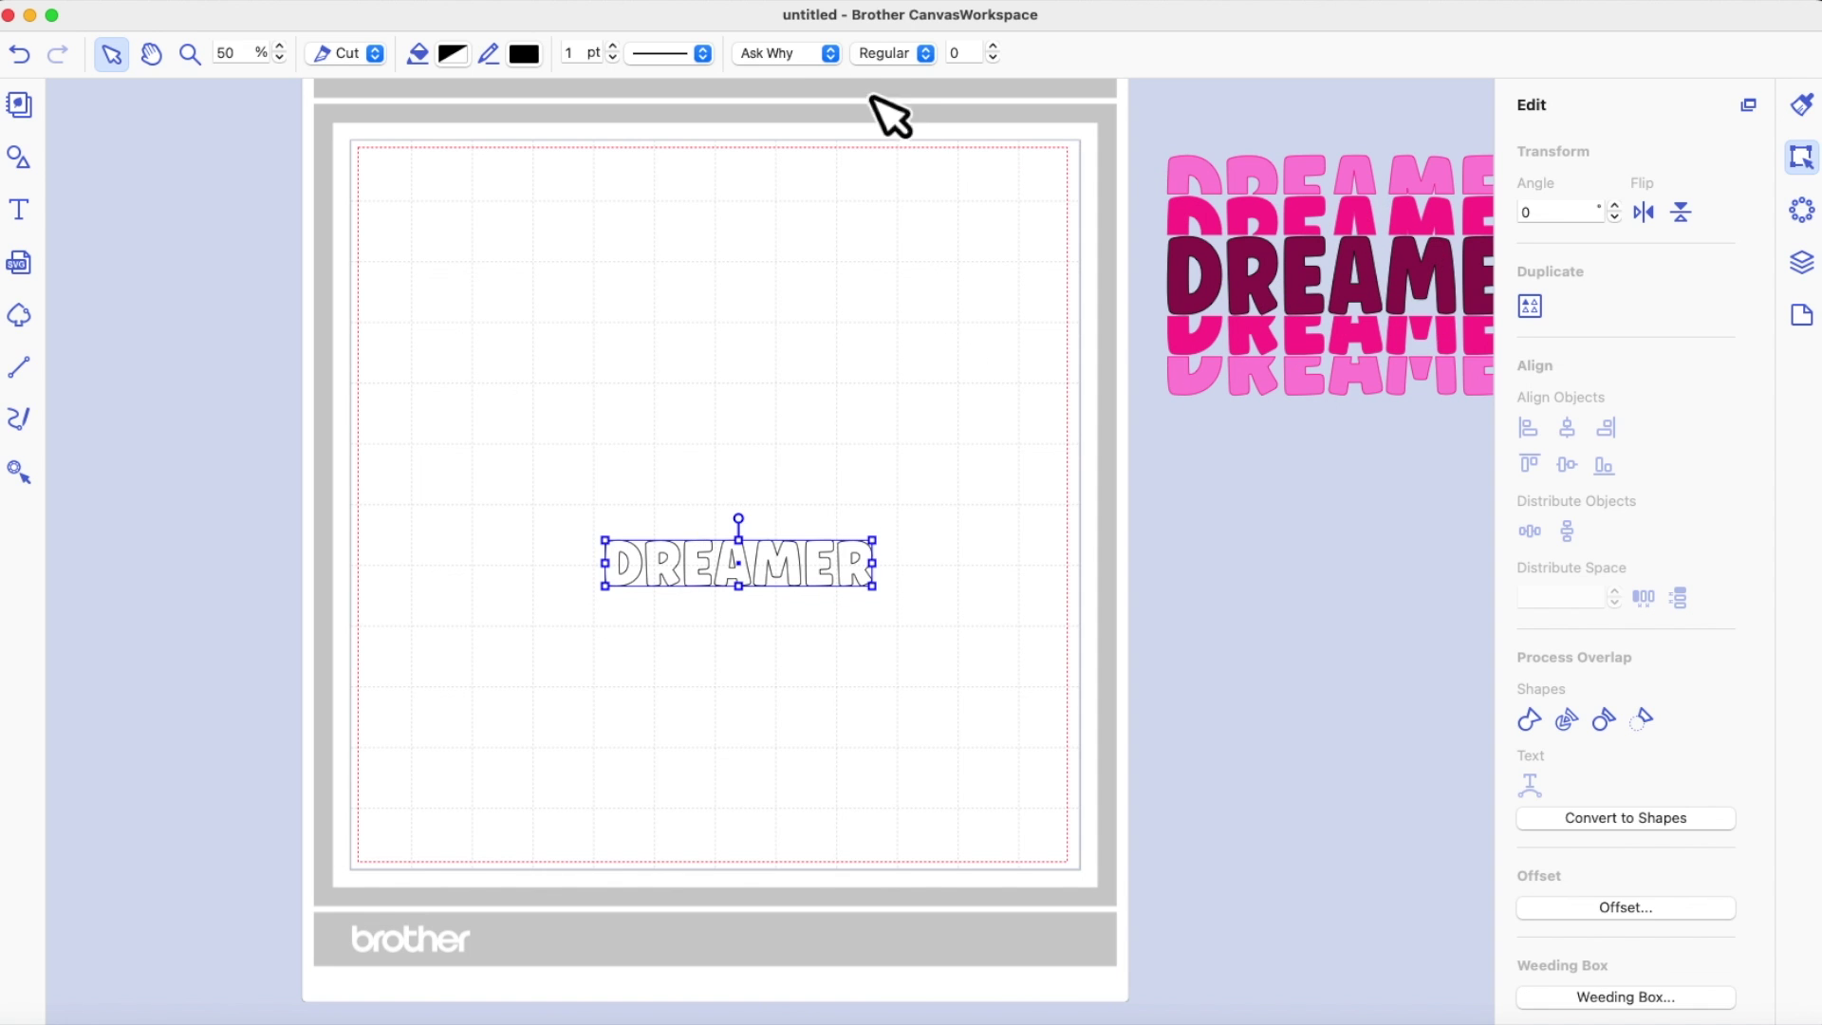
Step: Change the font of the new DREAMER text to Impact
click(833, 60)
scroll(846, 339, down, 10)
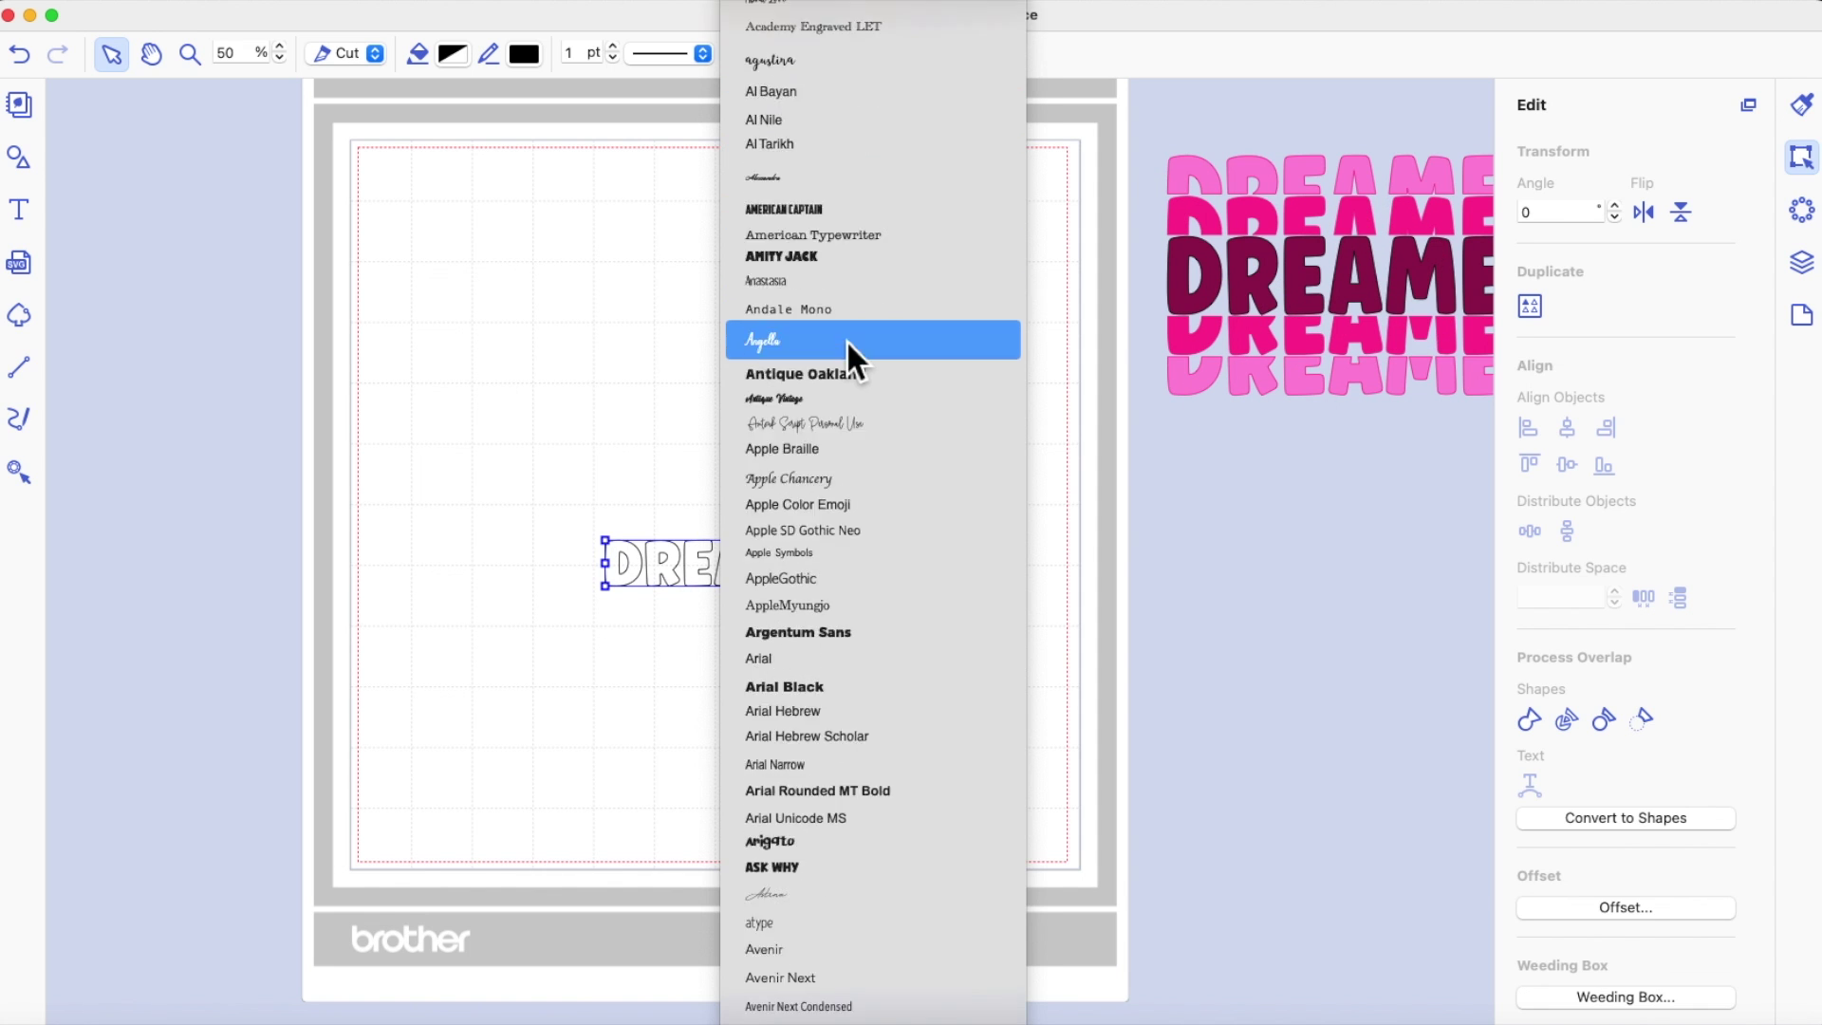
scroll(846, 340, down, 20)
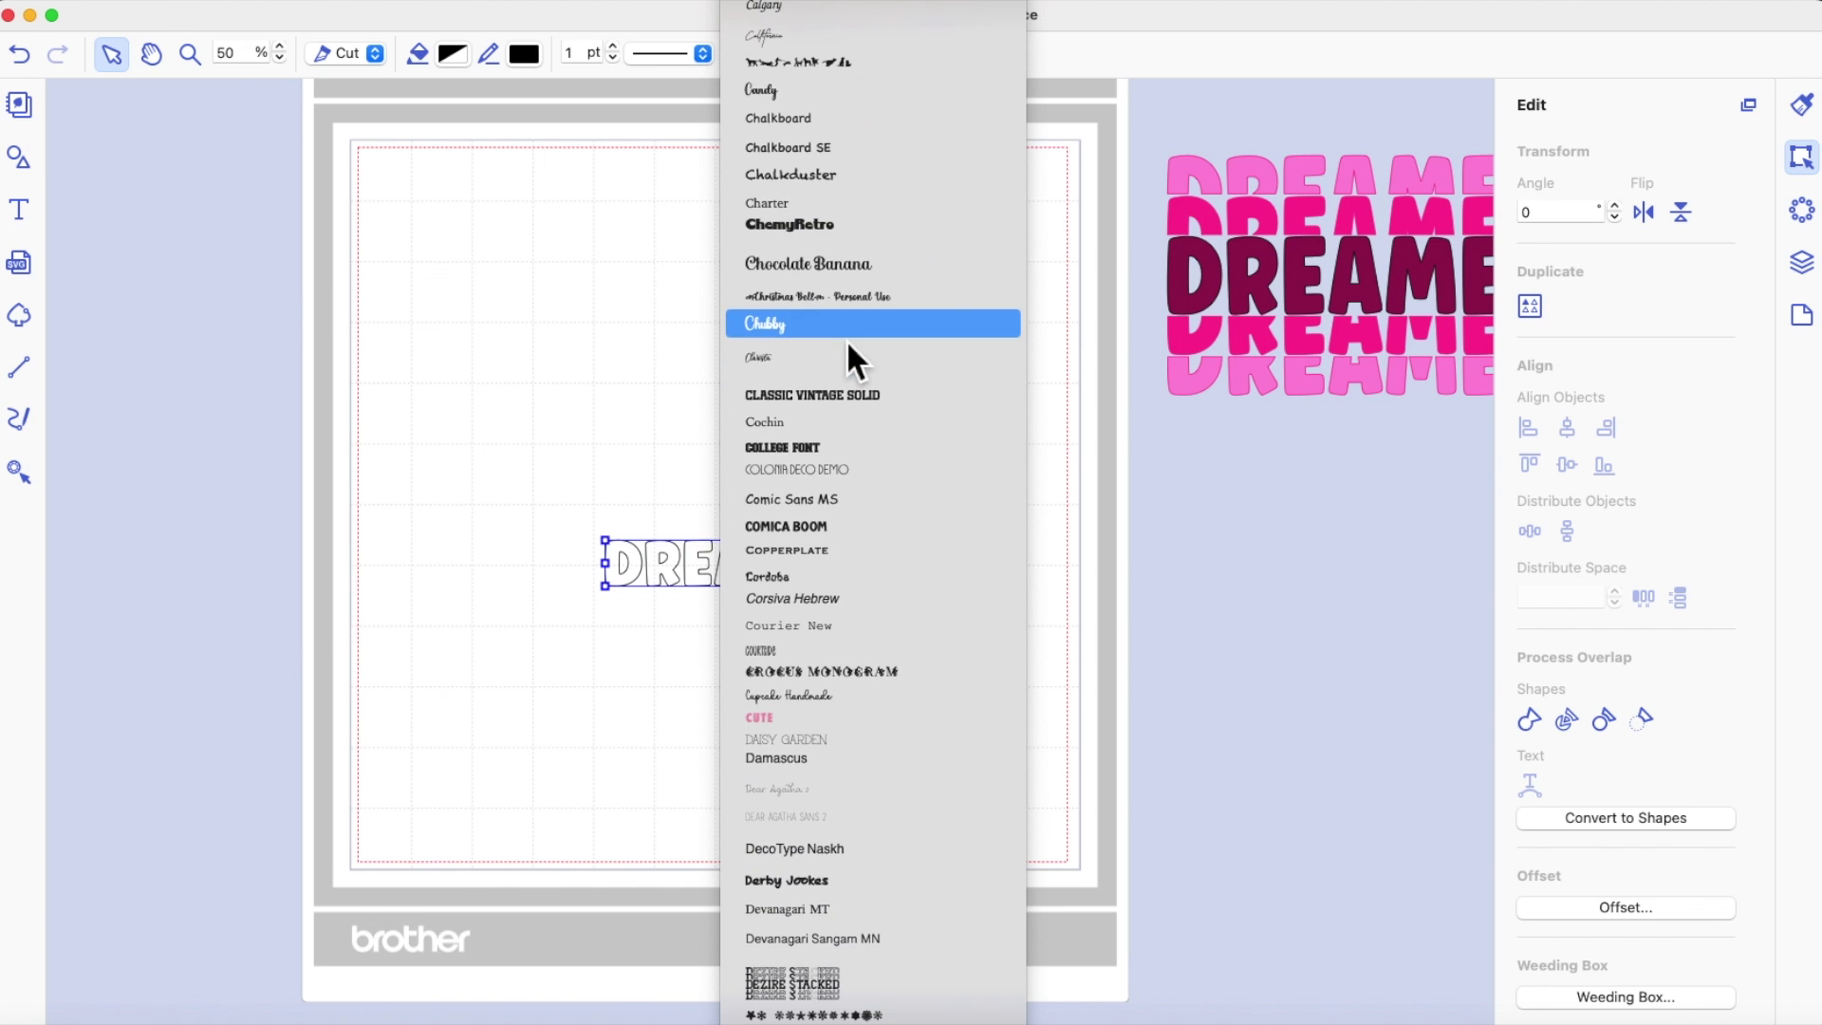
scroll(846, 339, down, 15)
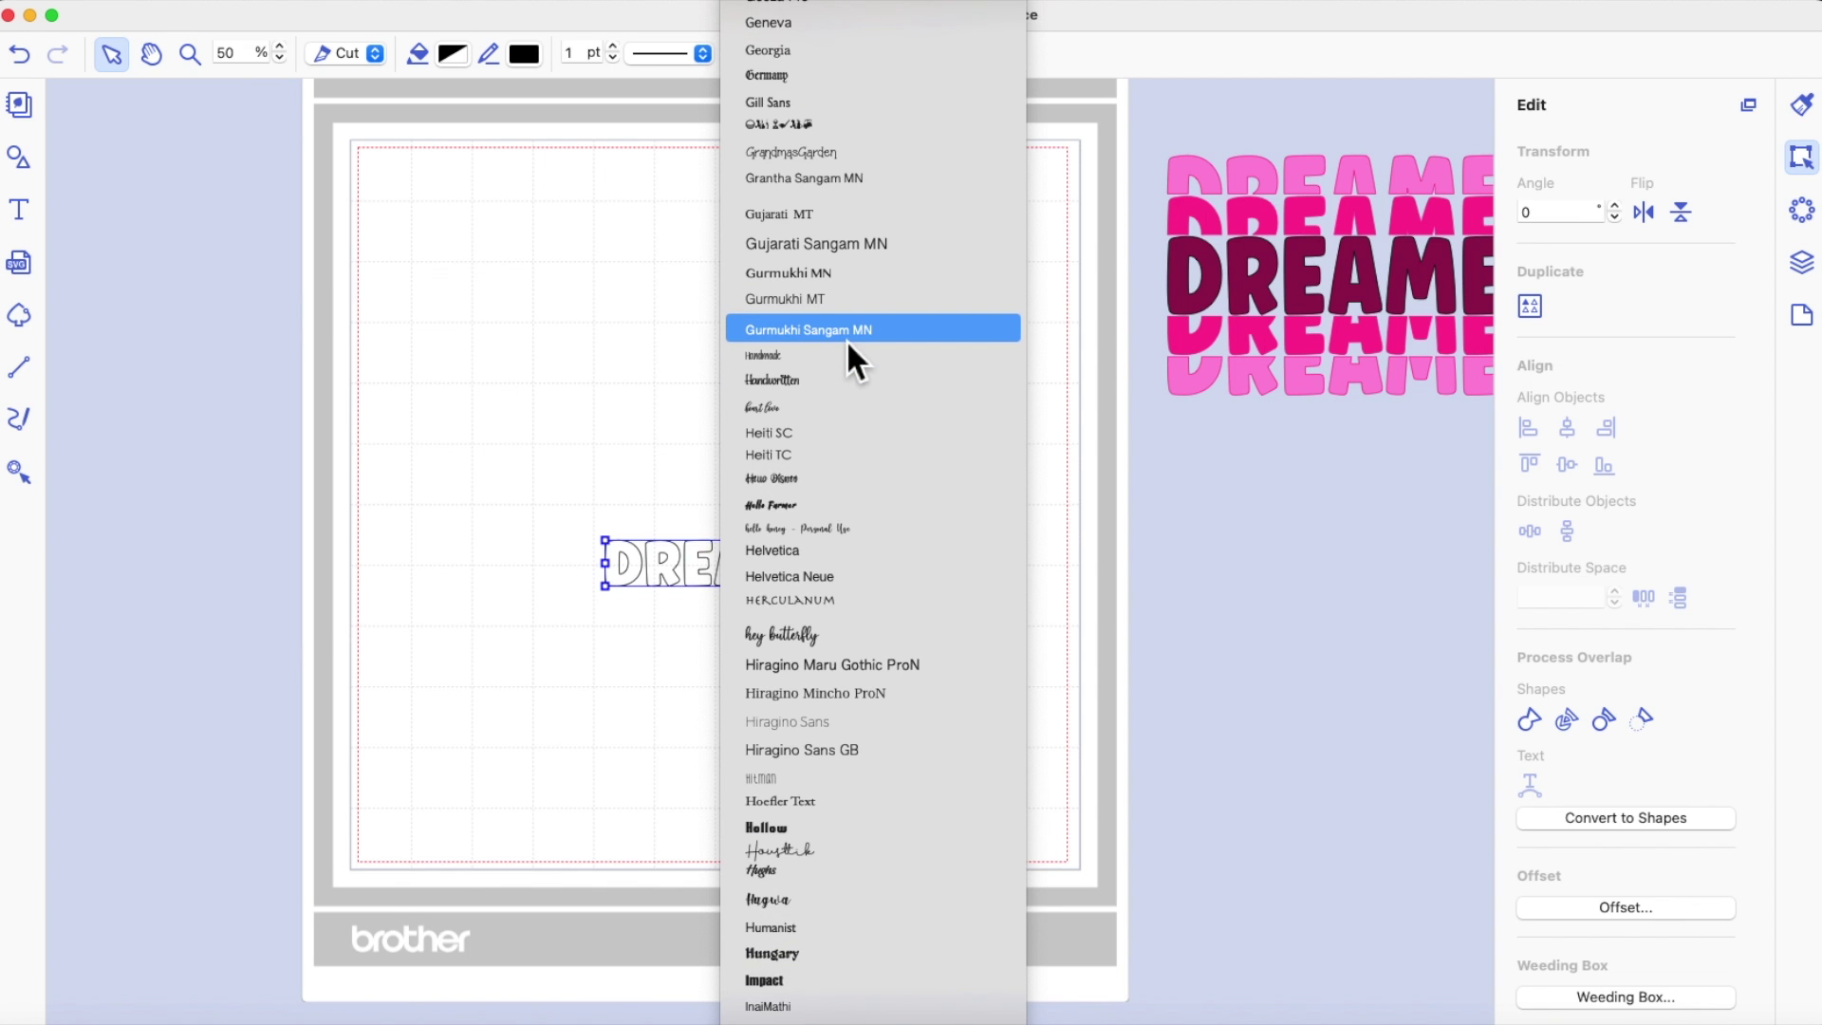
scroll(847, 339, down, 10)
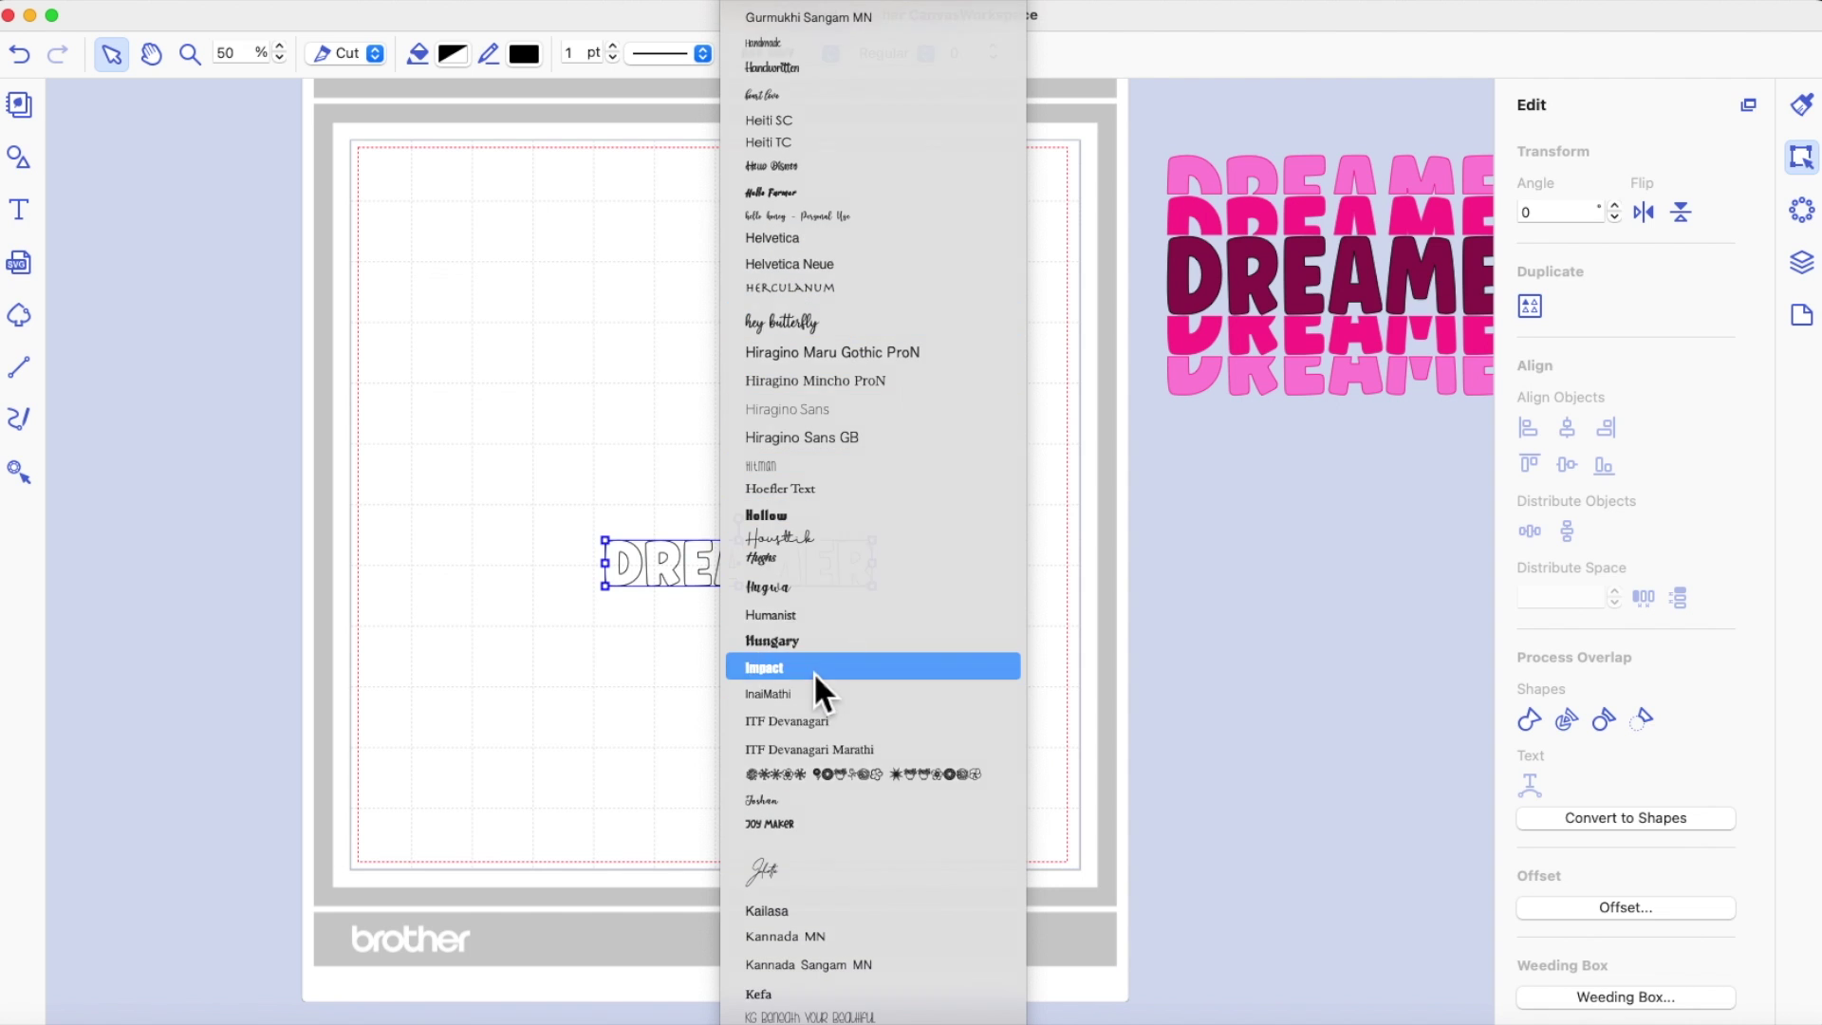
click(812, 669)
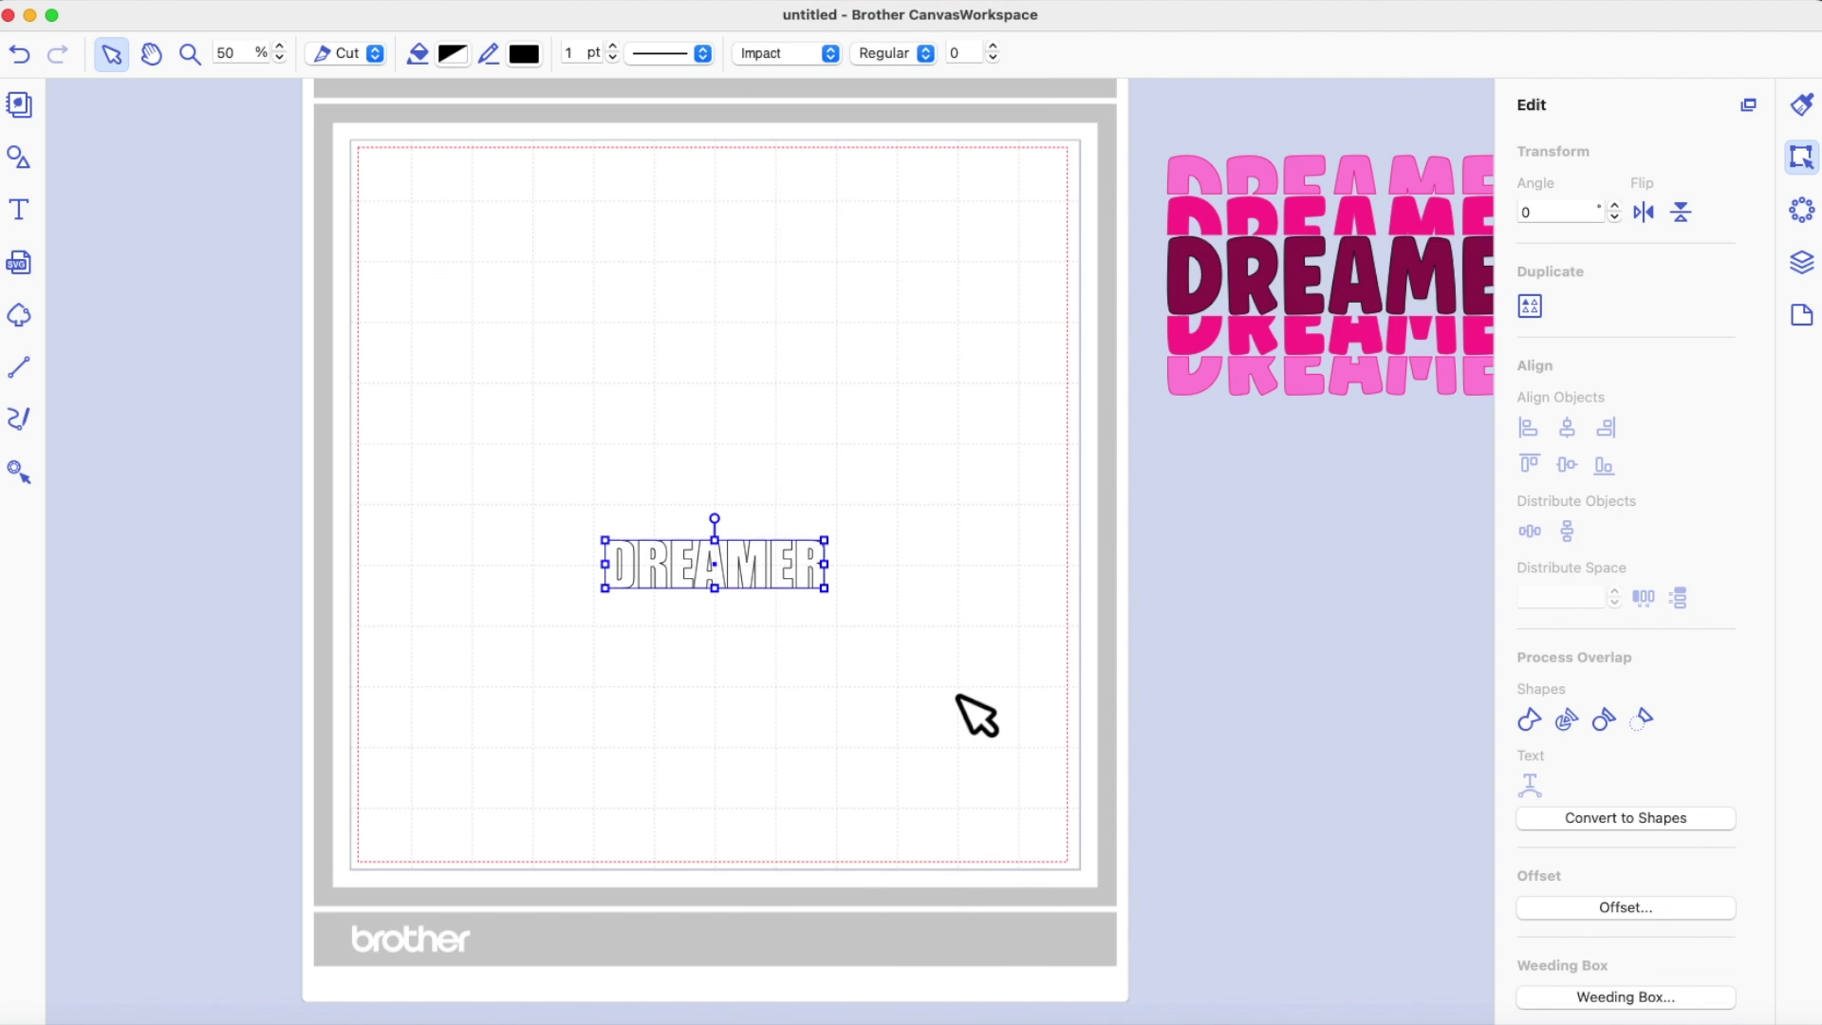
Step: Enlarge the Impact DREAMER text to about one and a half times its size and move it up the mat
drag(848, 618, 824, 479)
click(863, 537)
click(813, 437)
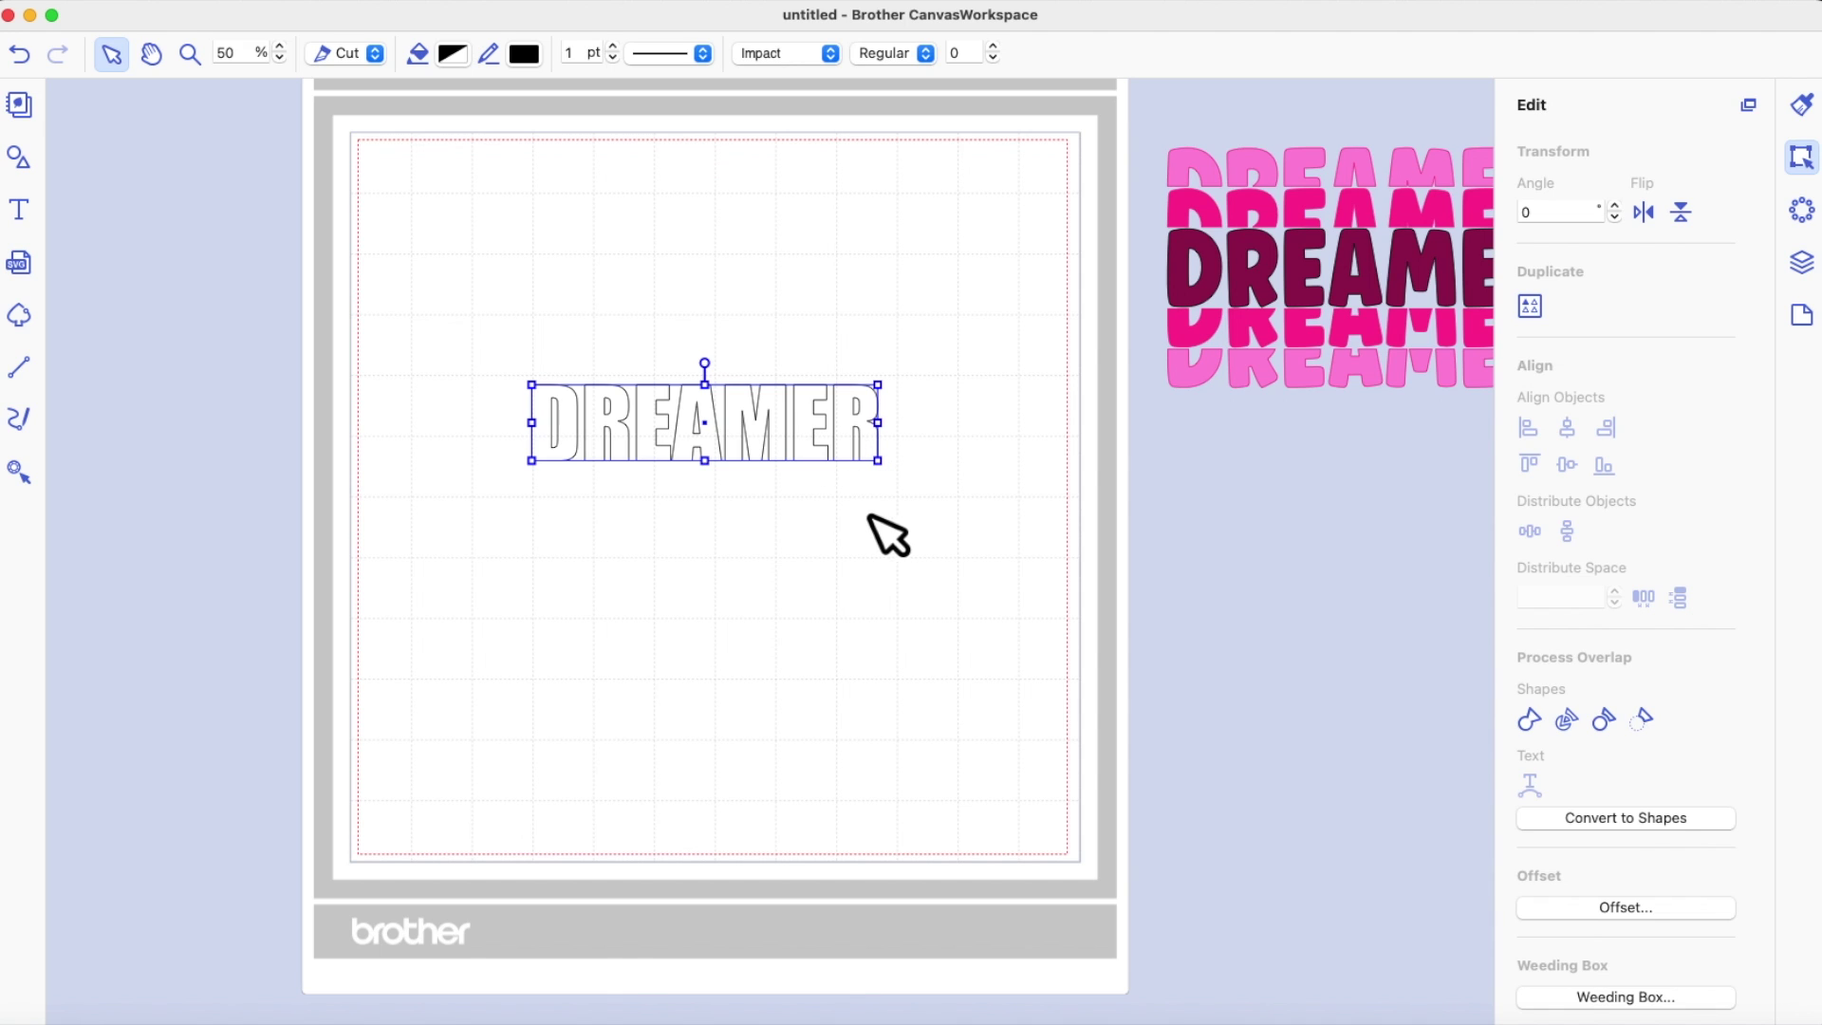
Step: Duplicate the DREAMER text and place the copy below the original
right_click(850, 439)
click(908, 516)
drag(834, 475, 819, 622)
click(1001, 627)
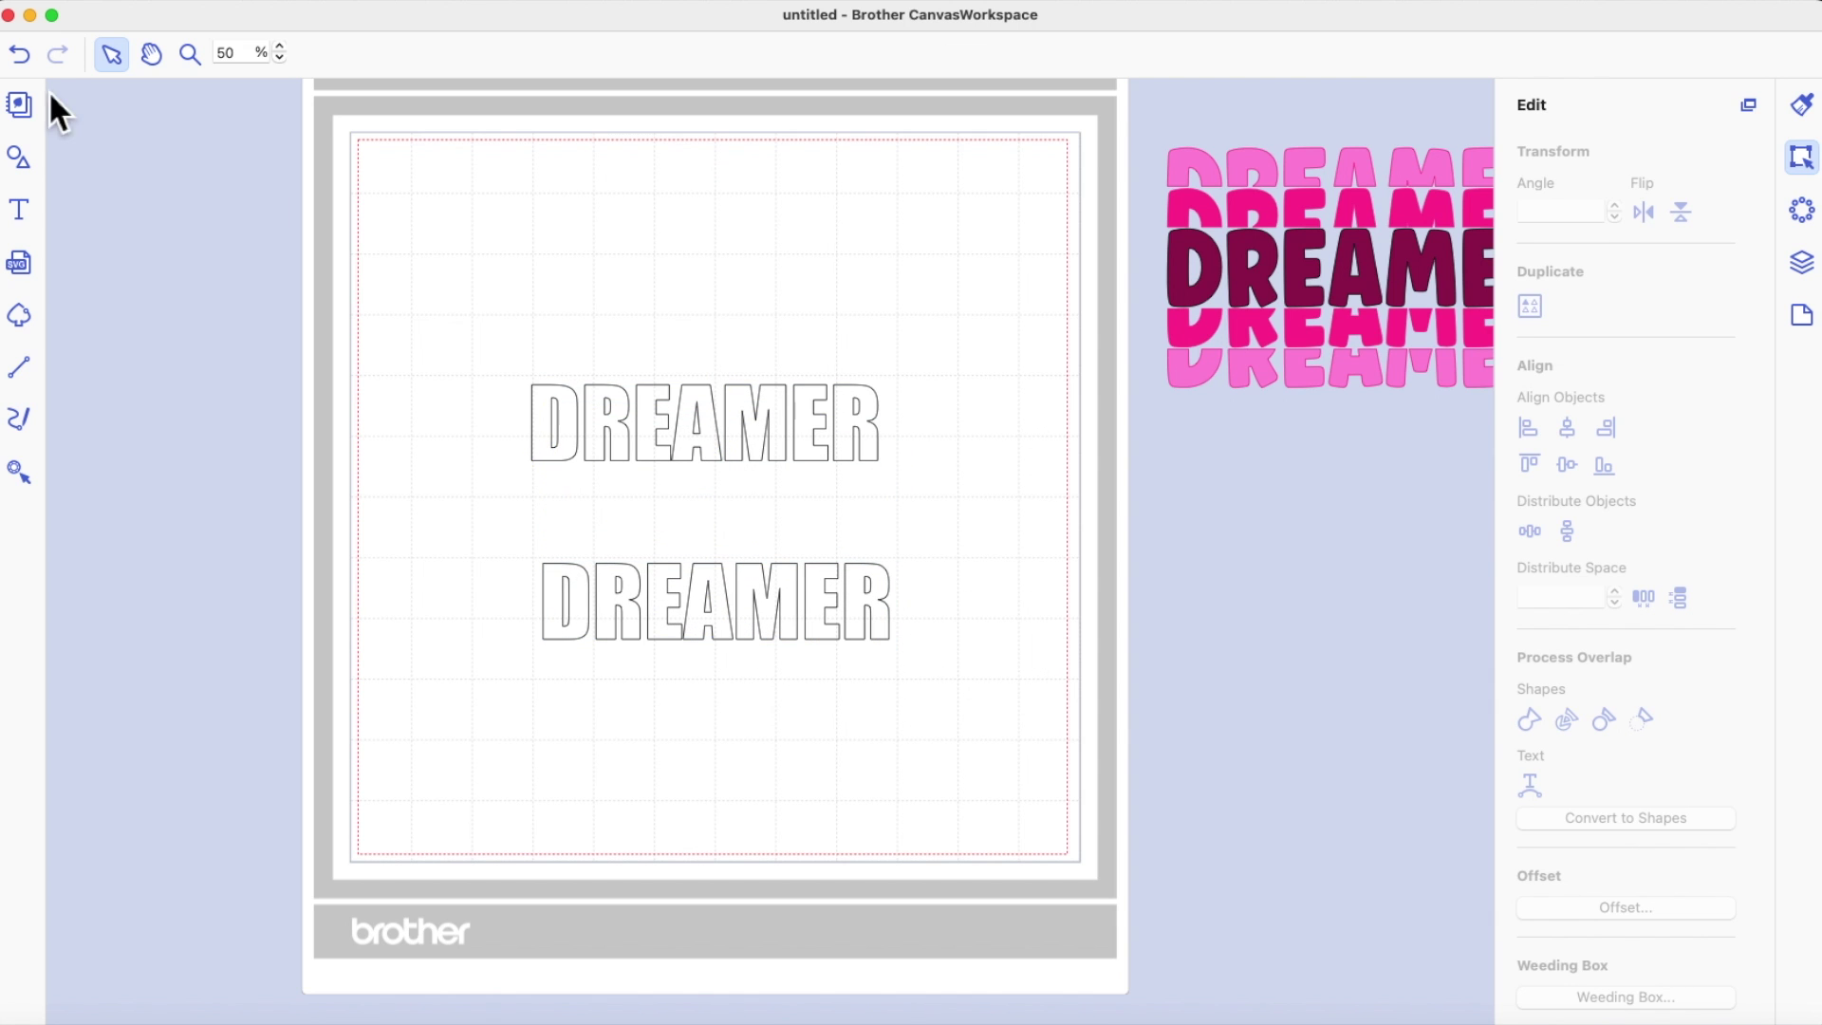
Step: Add a plain square and reshape it into a thin horizontal bar across the lower DREAMER, extending past both ends
click(18, 157)
click(189, 213)
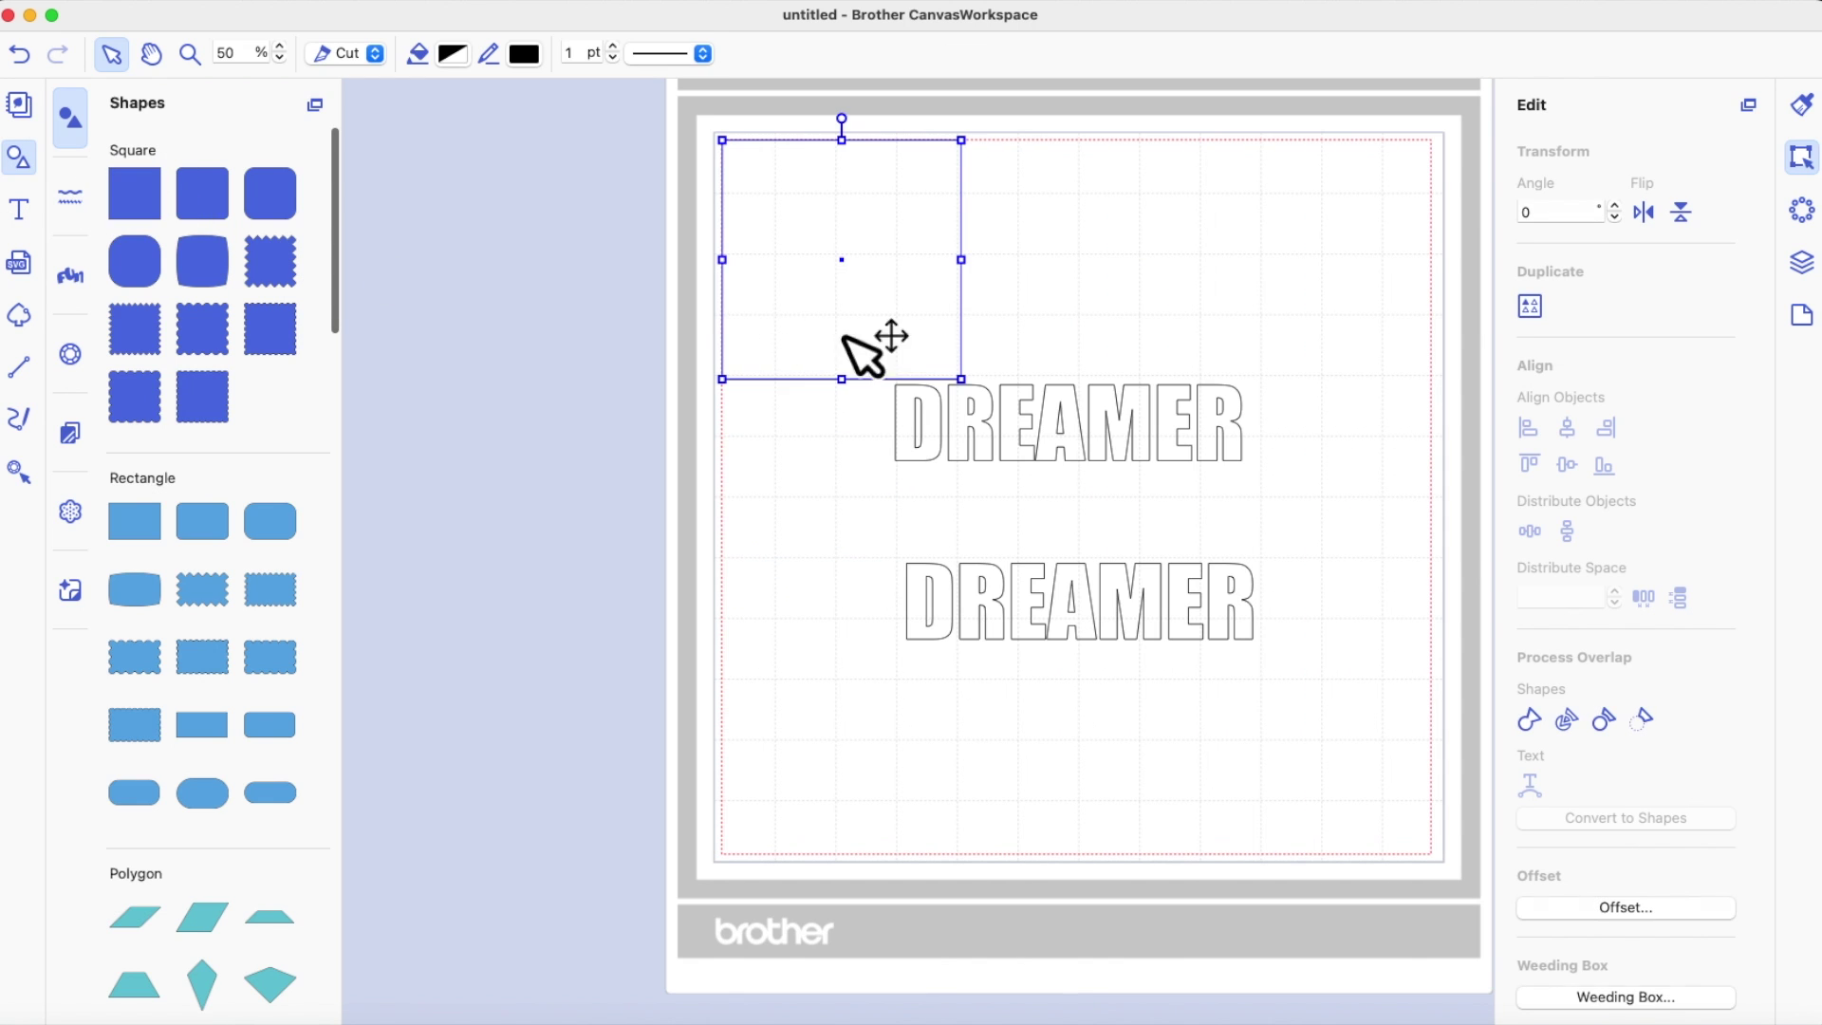
mouse_move(838, 258)
mouse_down()
mouse_move(981, 795)
mouse_move(963, 692)
mouse_move(1322, 724)
mouse_up()
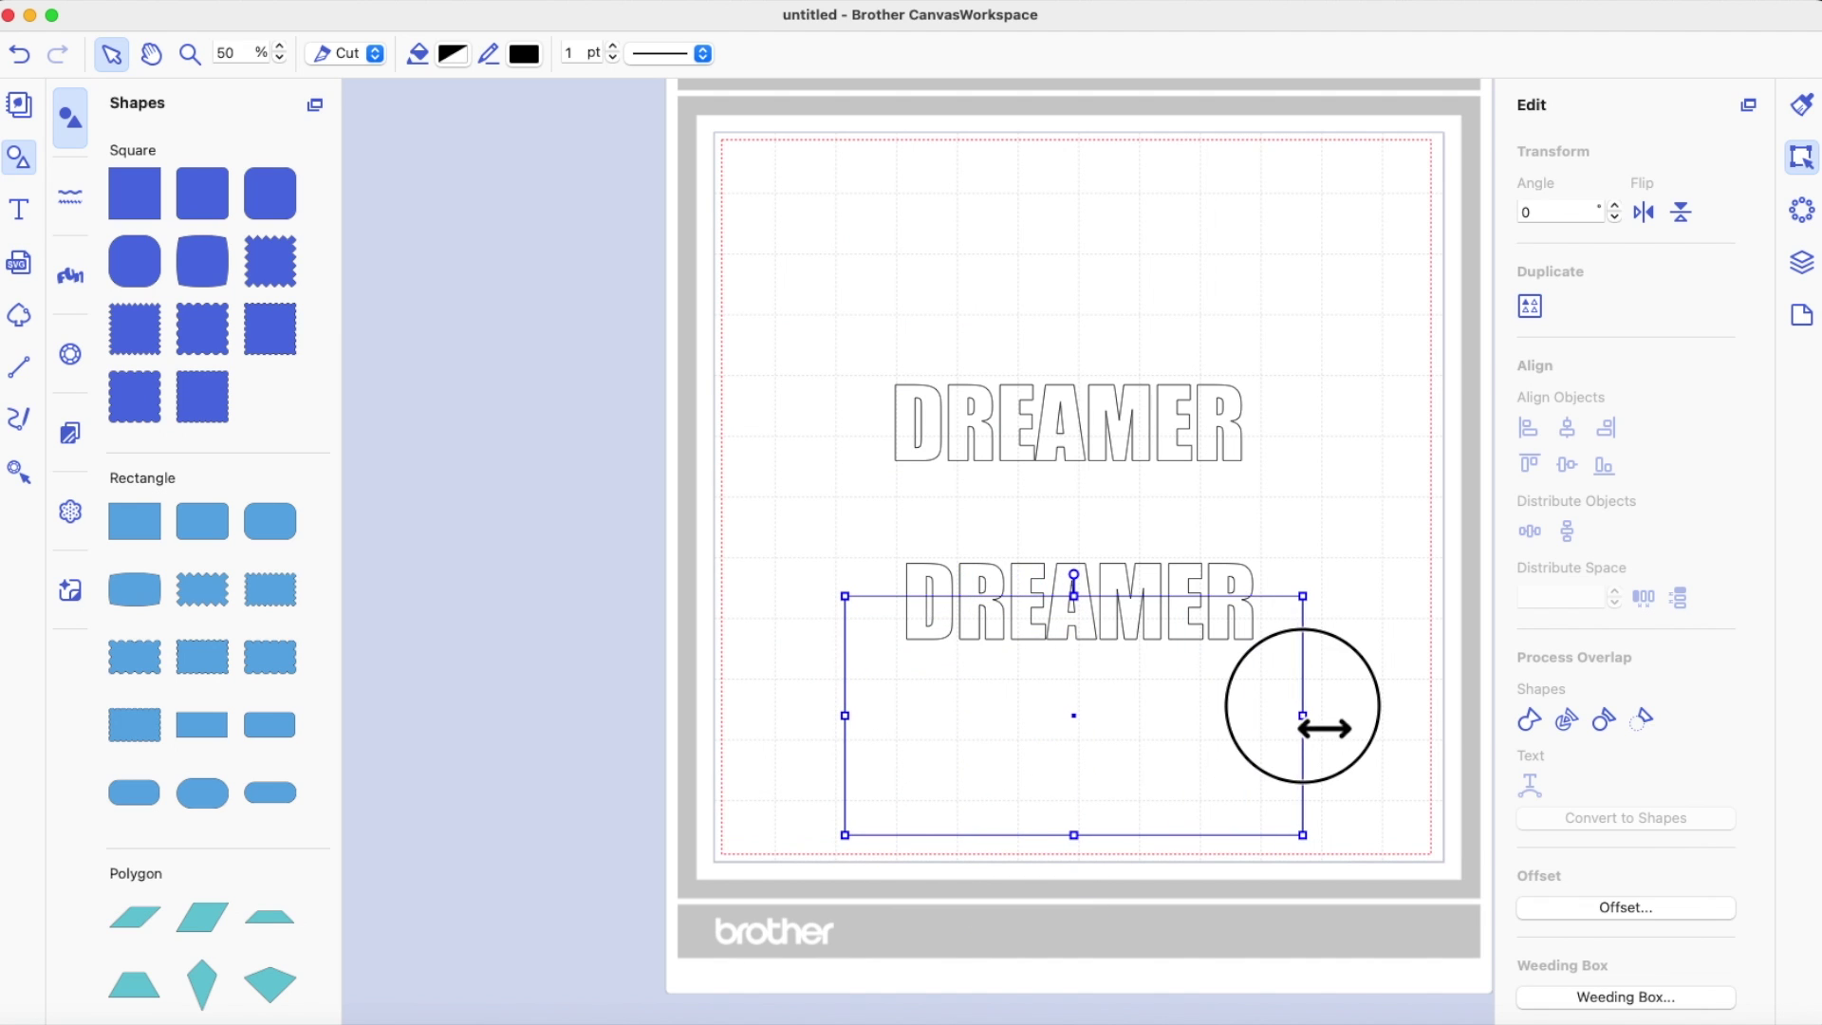
drag(1075, 836, 1096, 622)
Step: Centre the thin bar vertically on the lower DREAMER
drag(785, 542, 1387, 697)
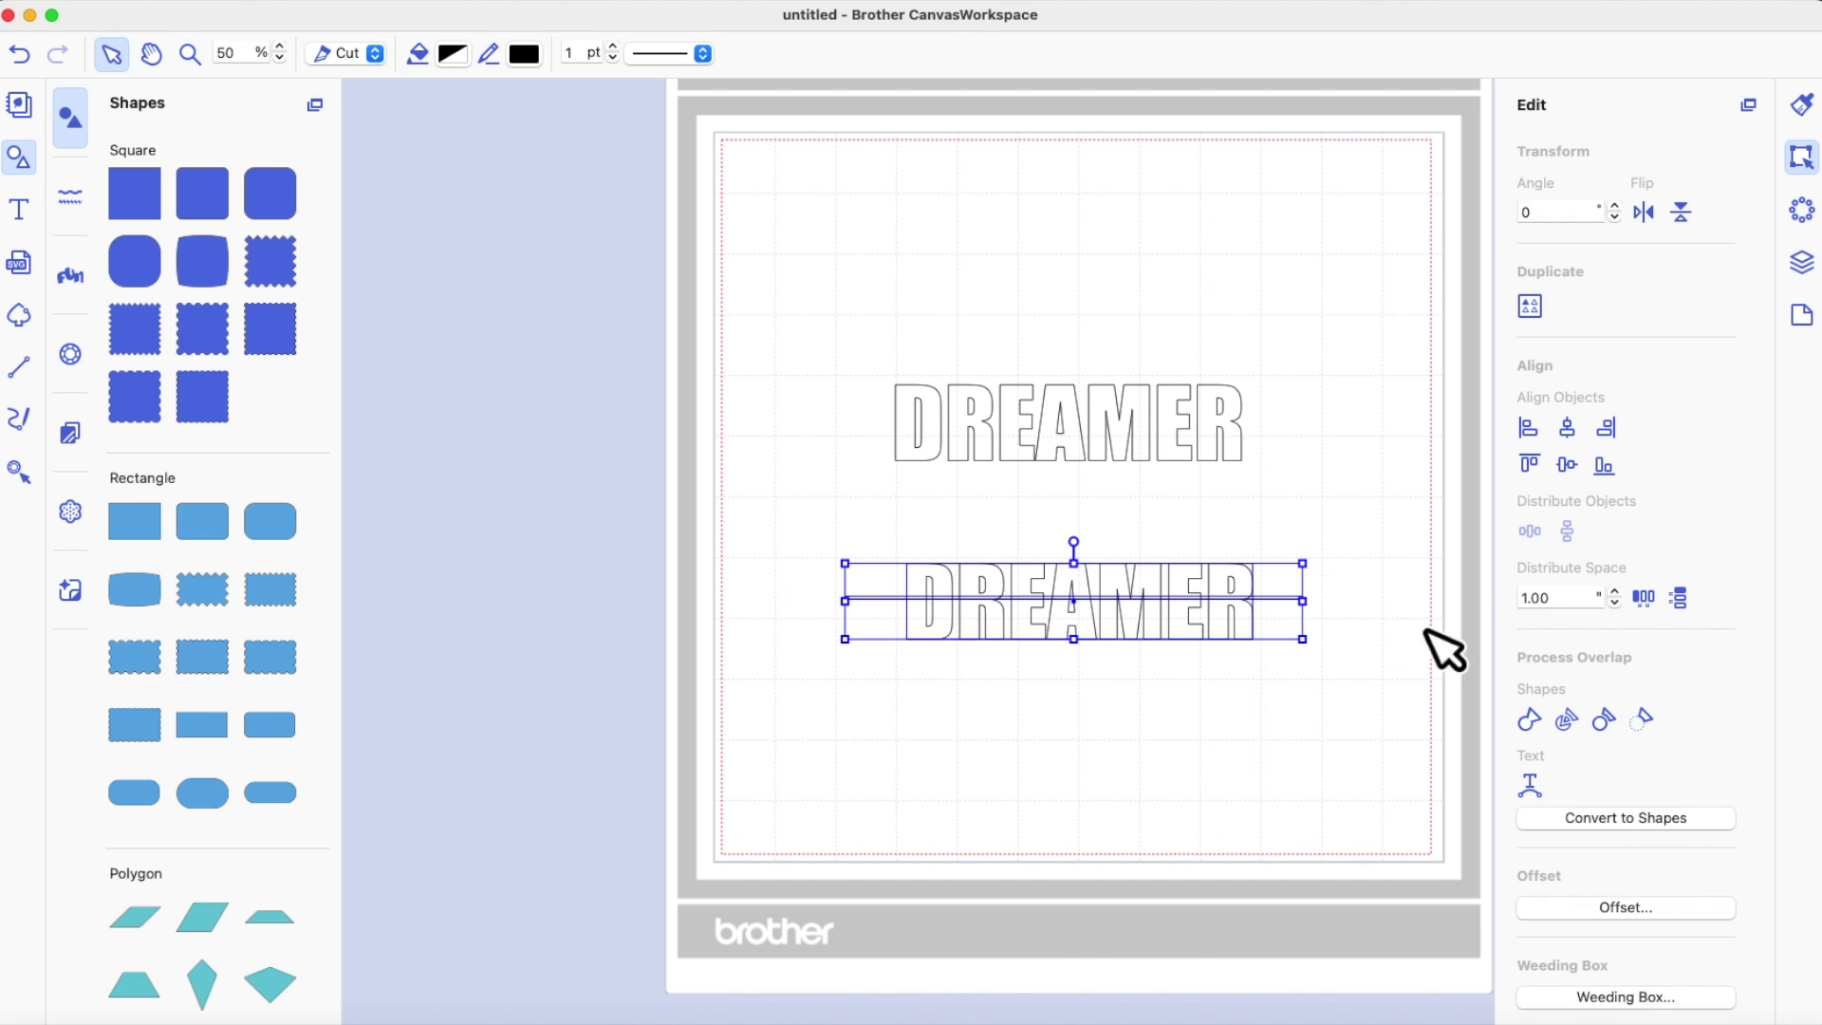
click(1566, 465)
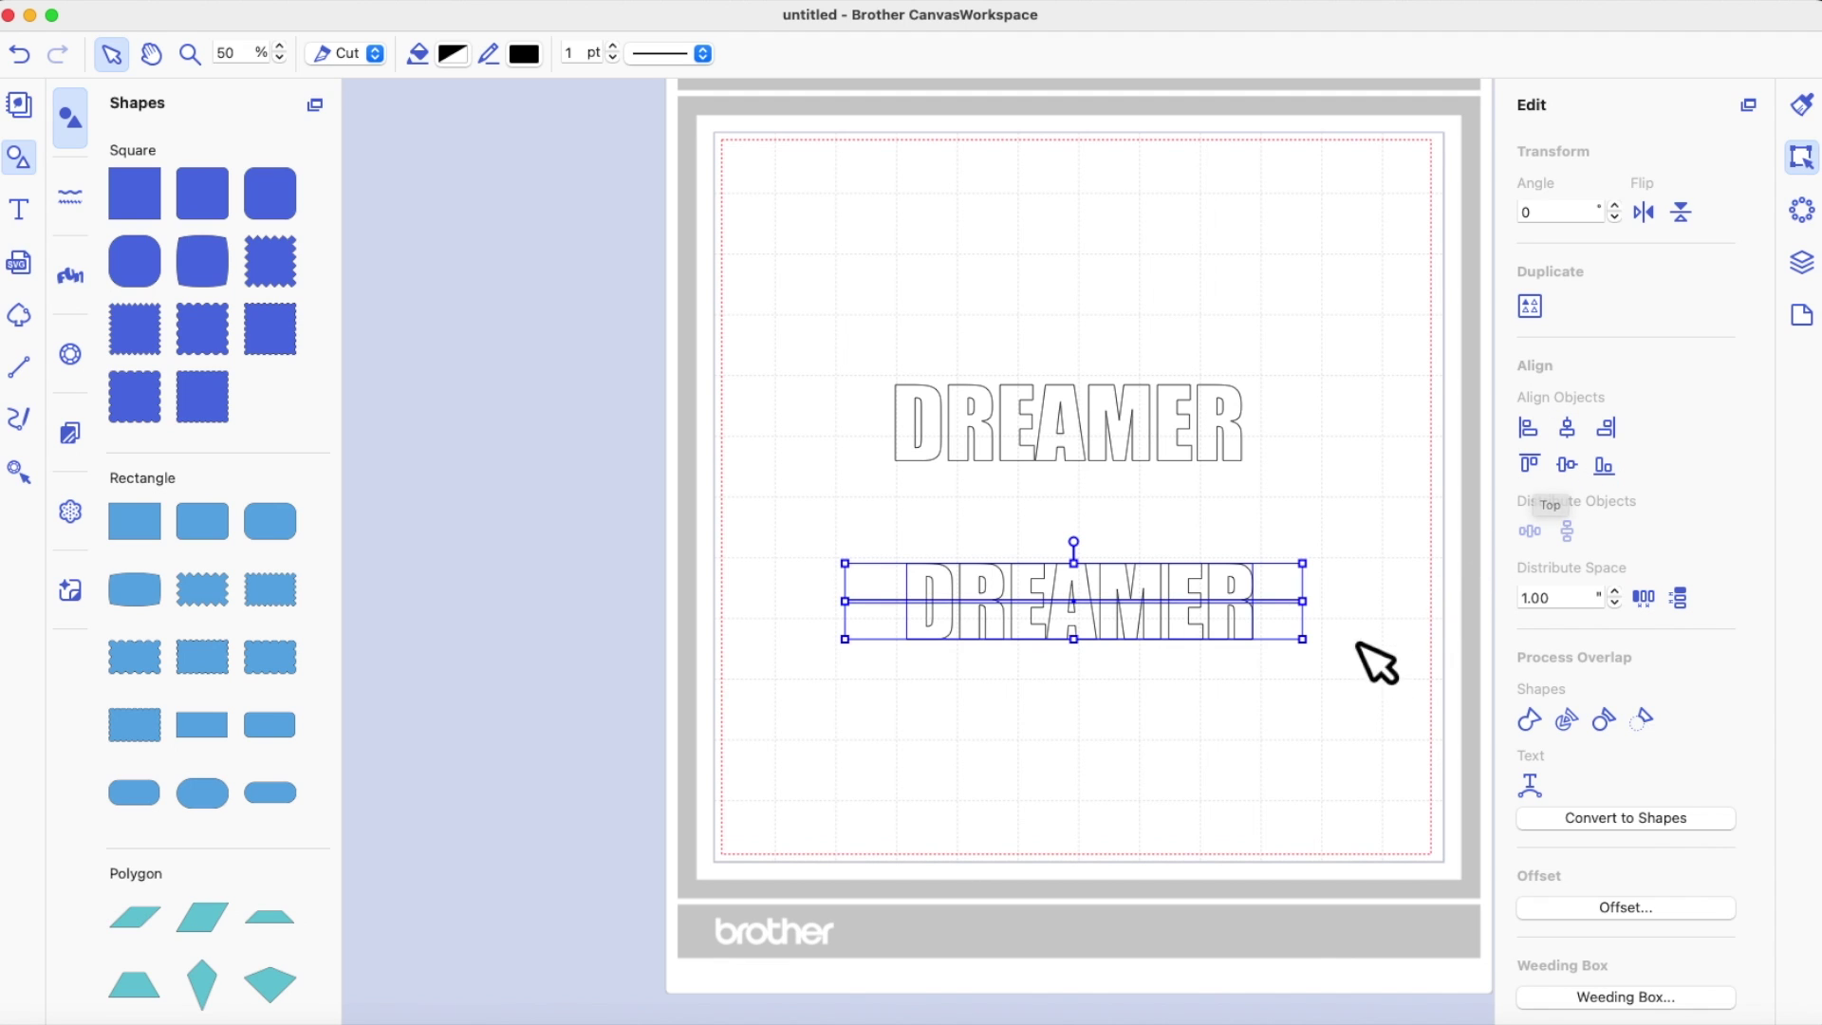
click(1359, 698)
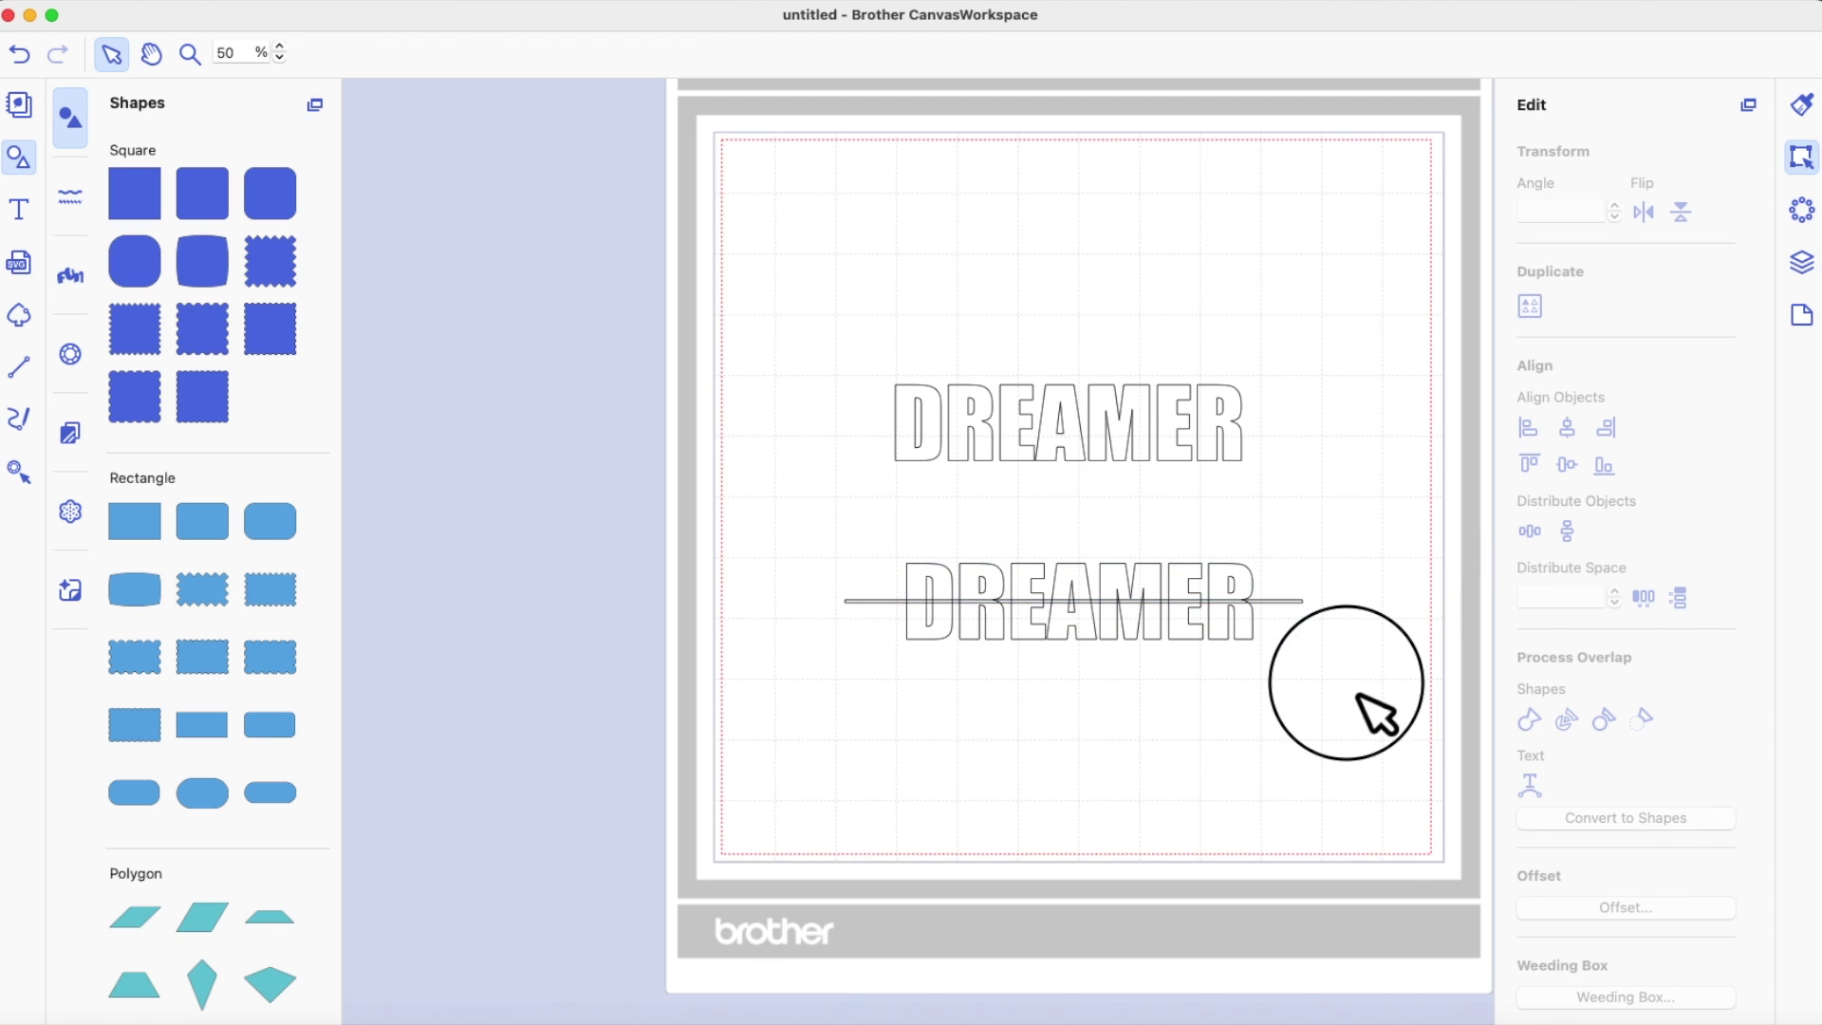
Step: Fill the thin bar with black
click(1296, 612)
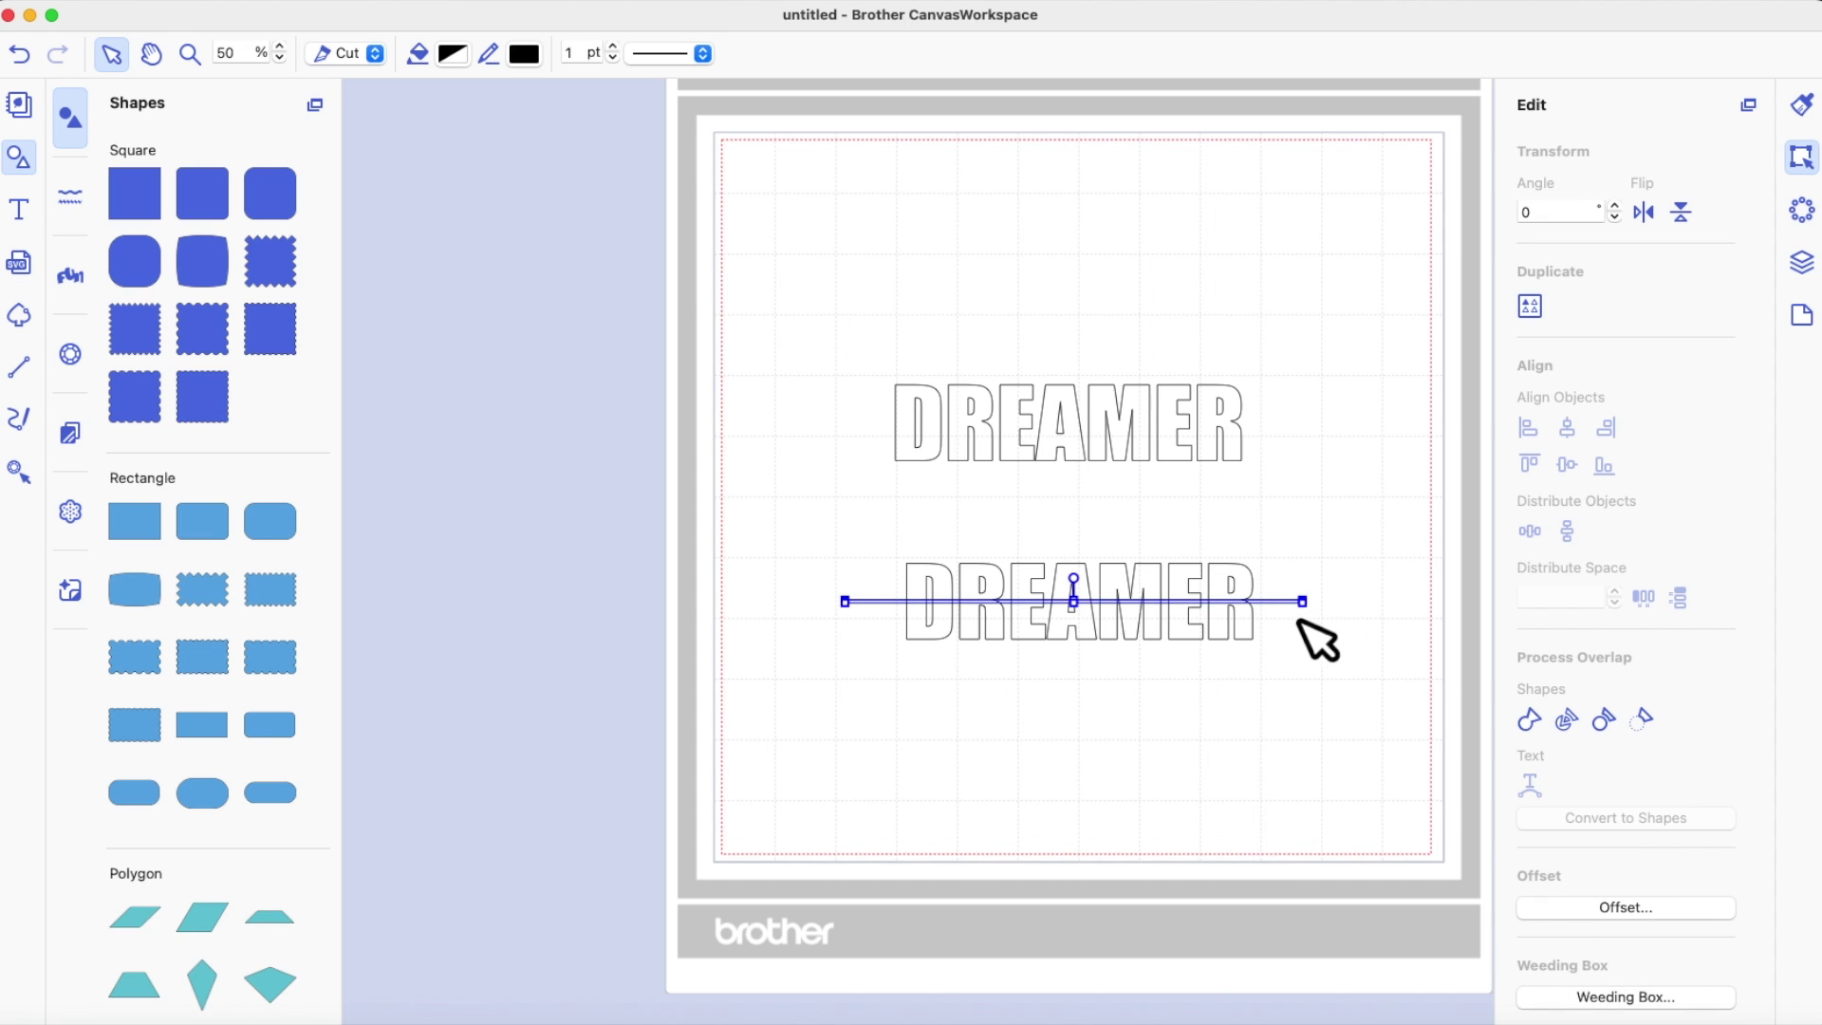
click(454, 54)
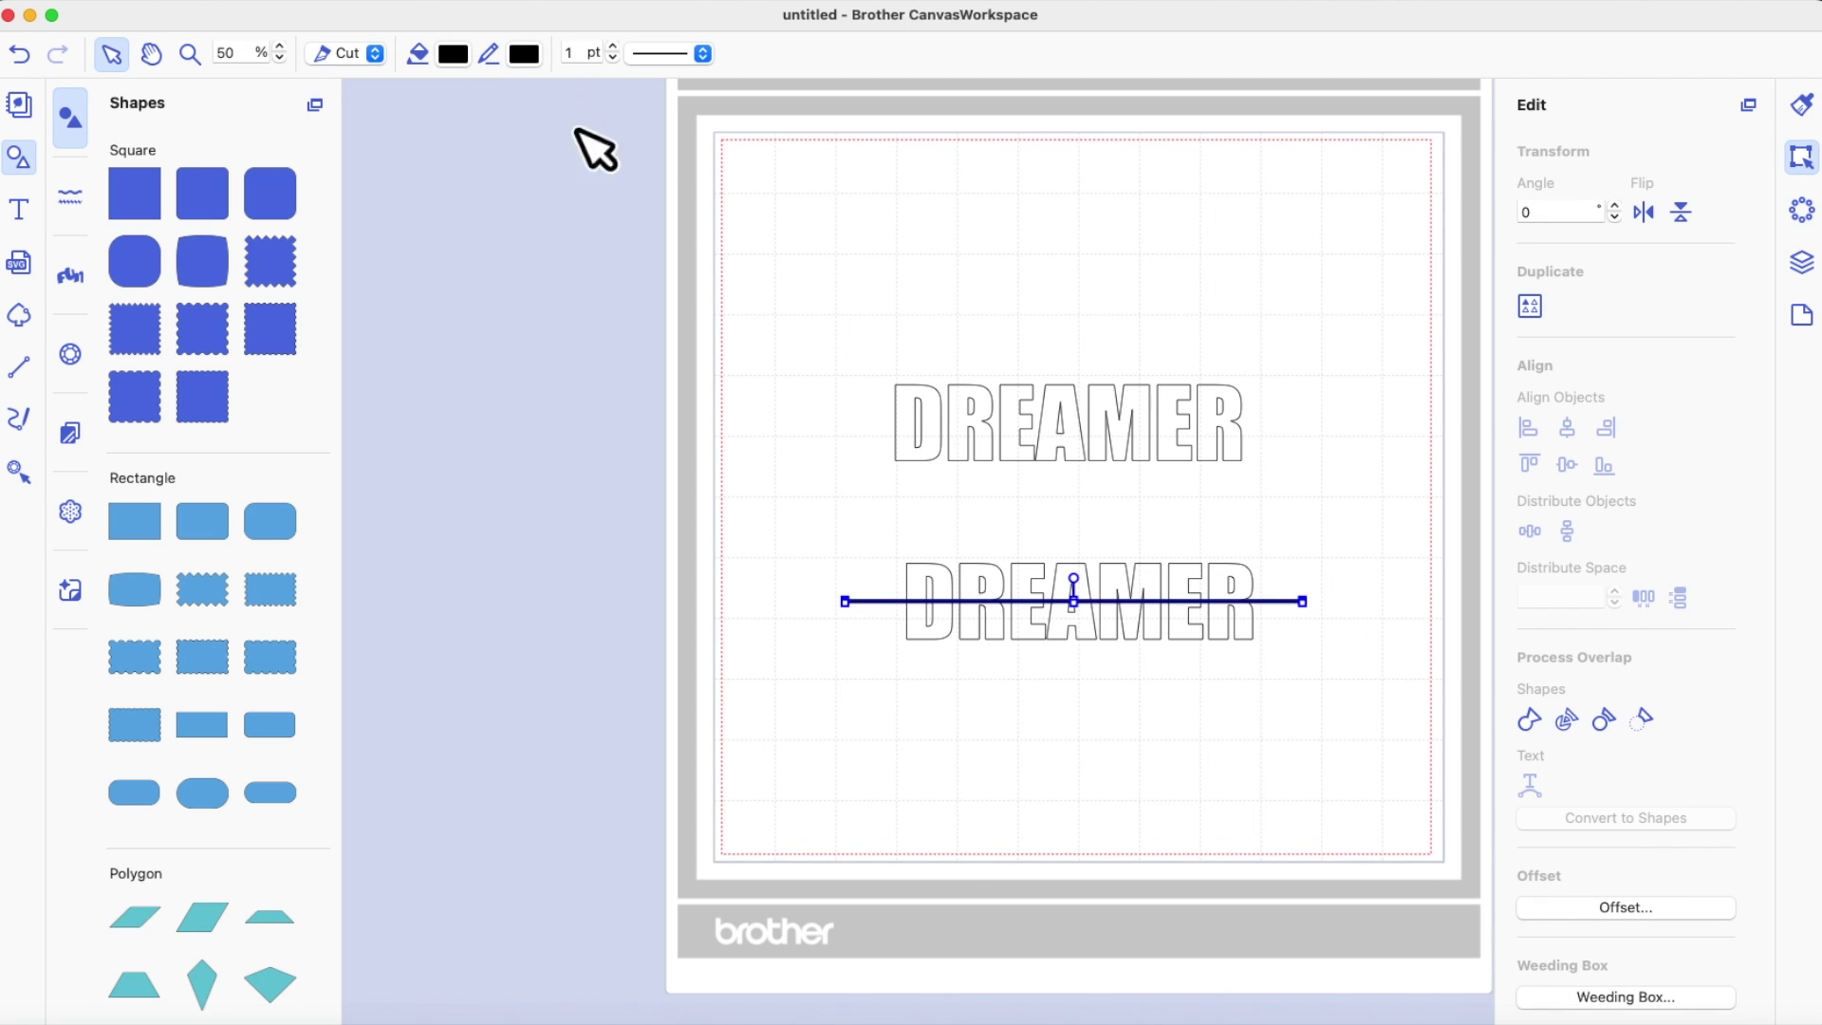
click(1376, 669)
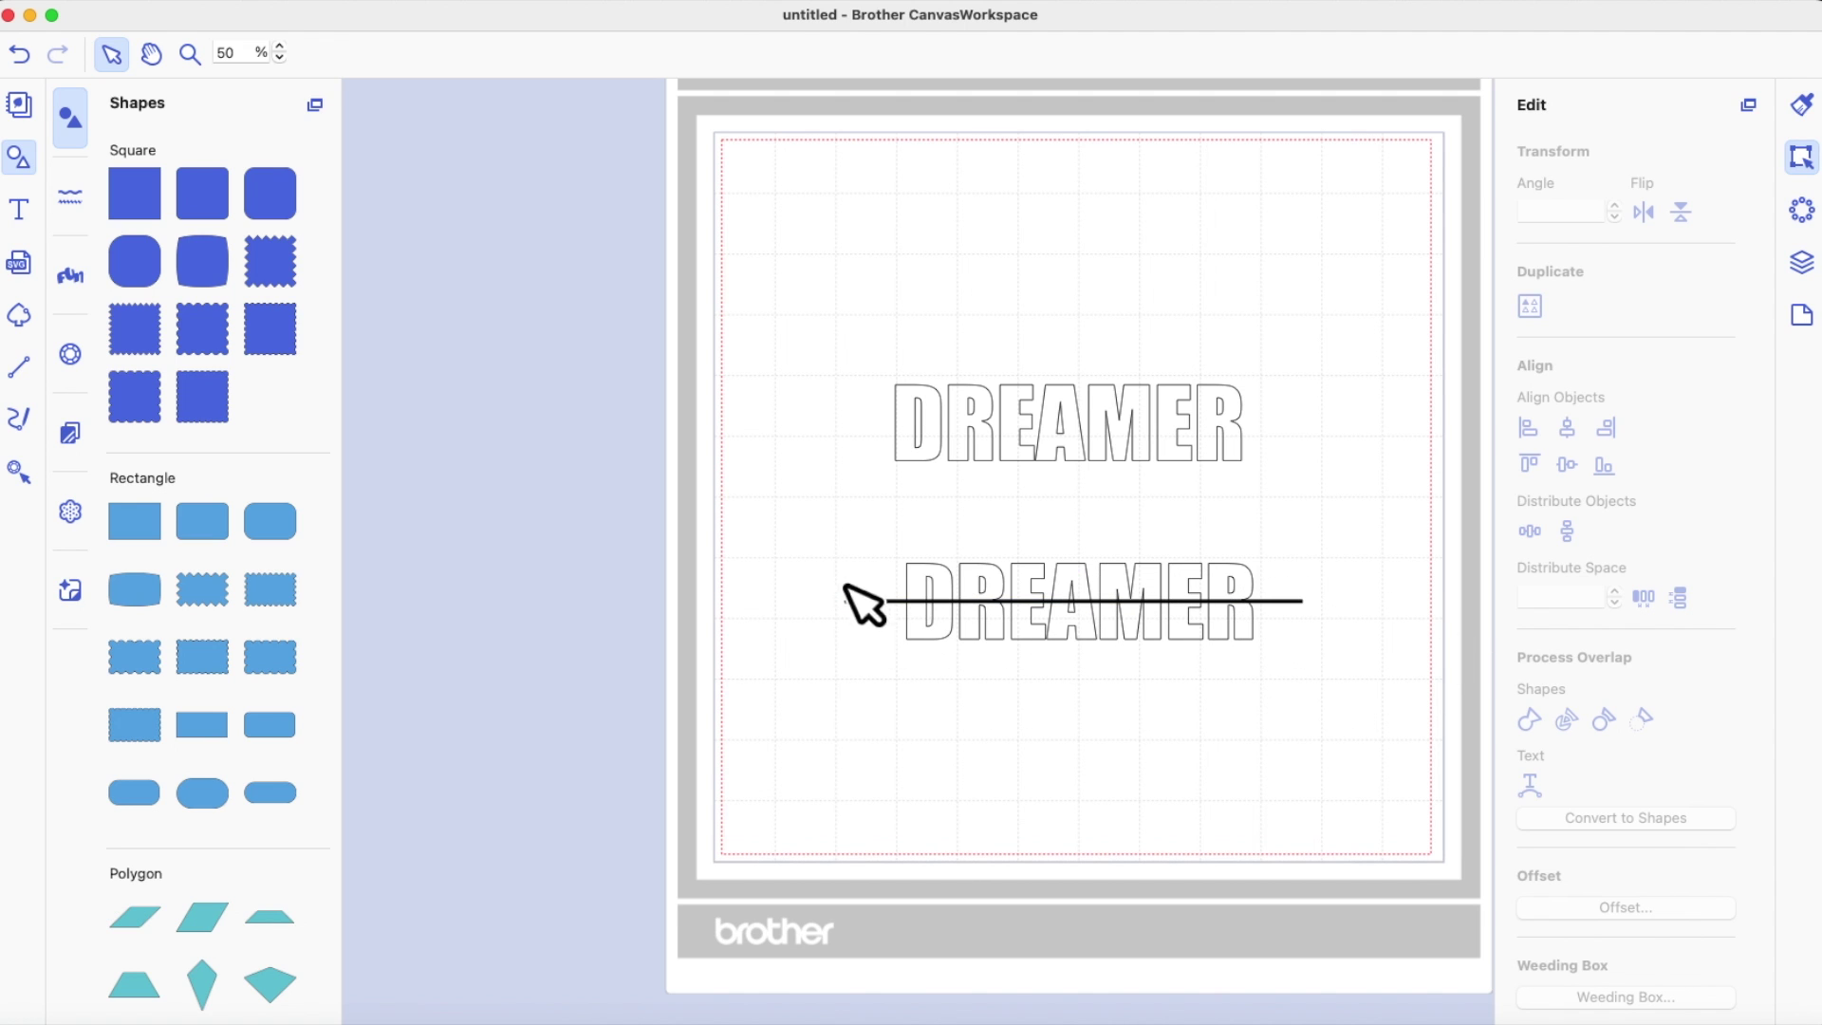
Step: Subtract the black bar from the lower DREAMER to cut the word into upper and lower halves
drag(800, 528, 1385, 719)
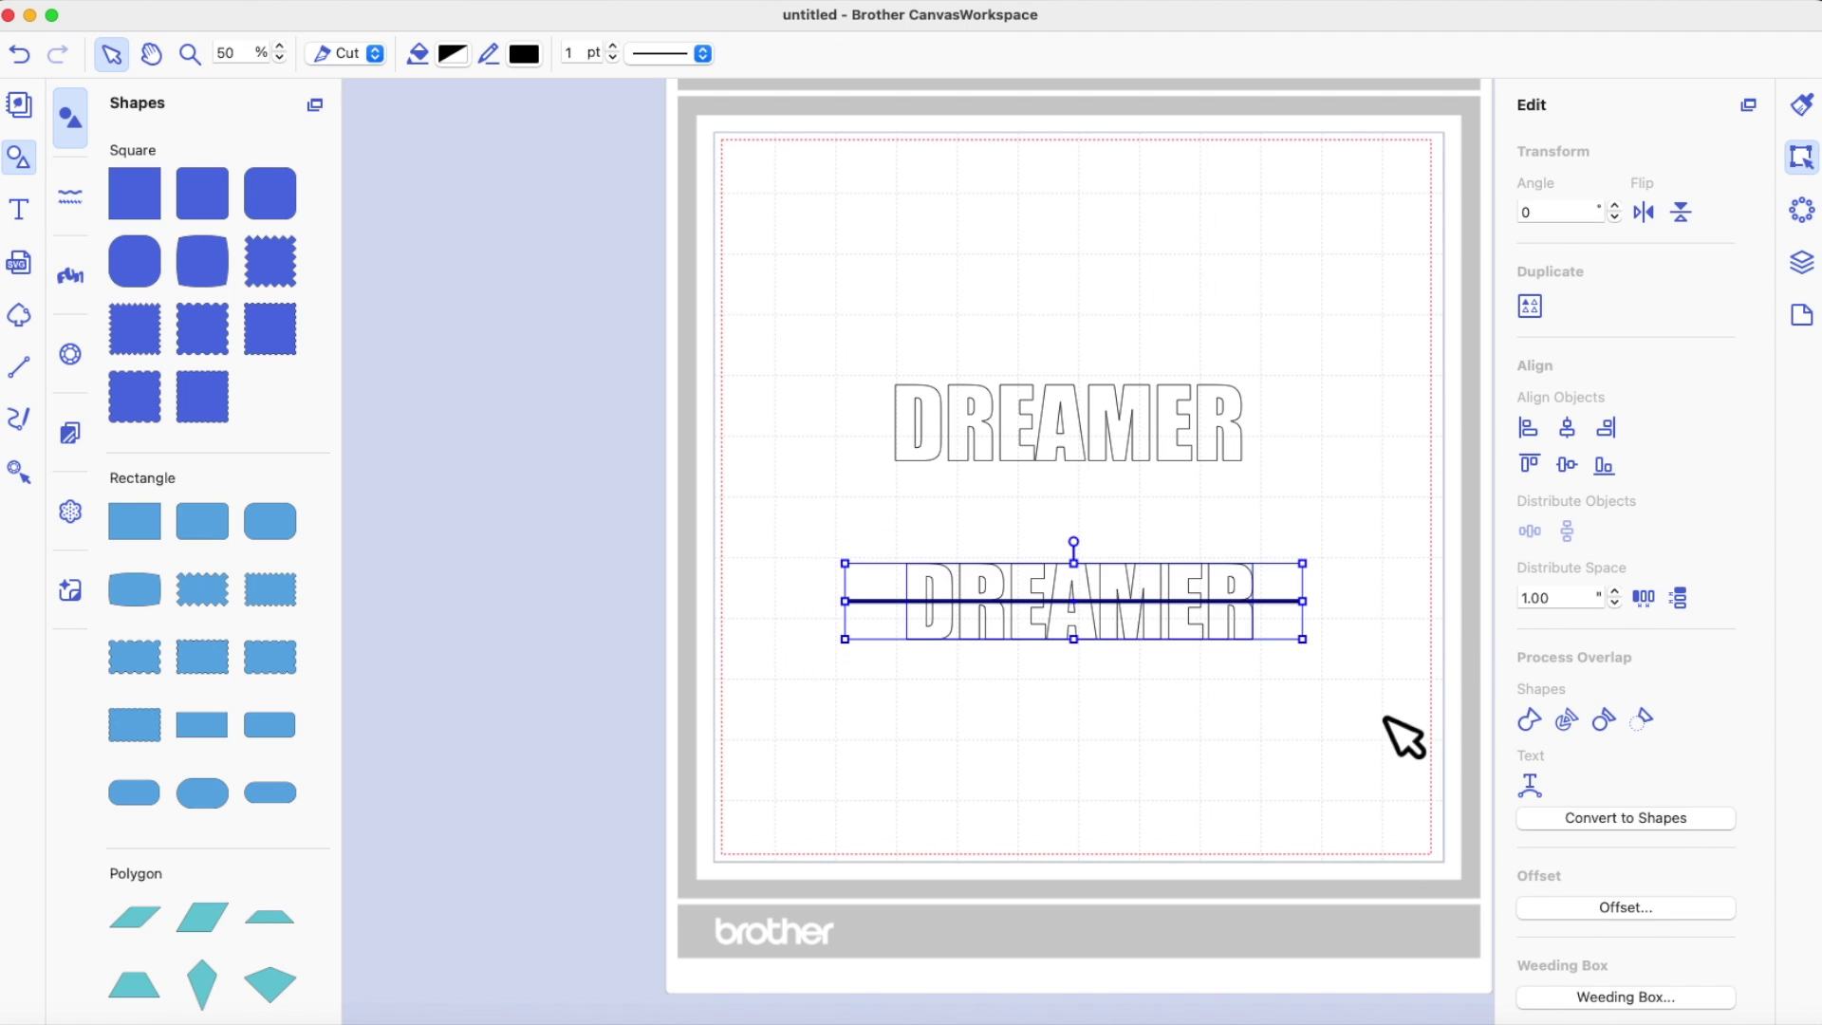
click(1643, 721)
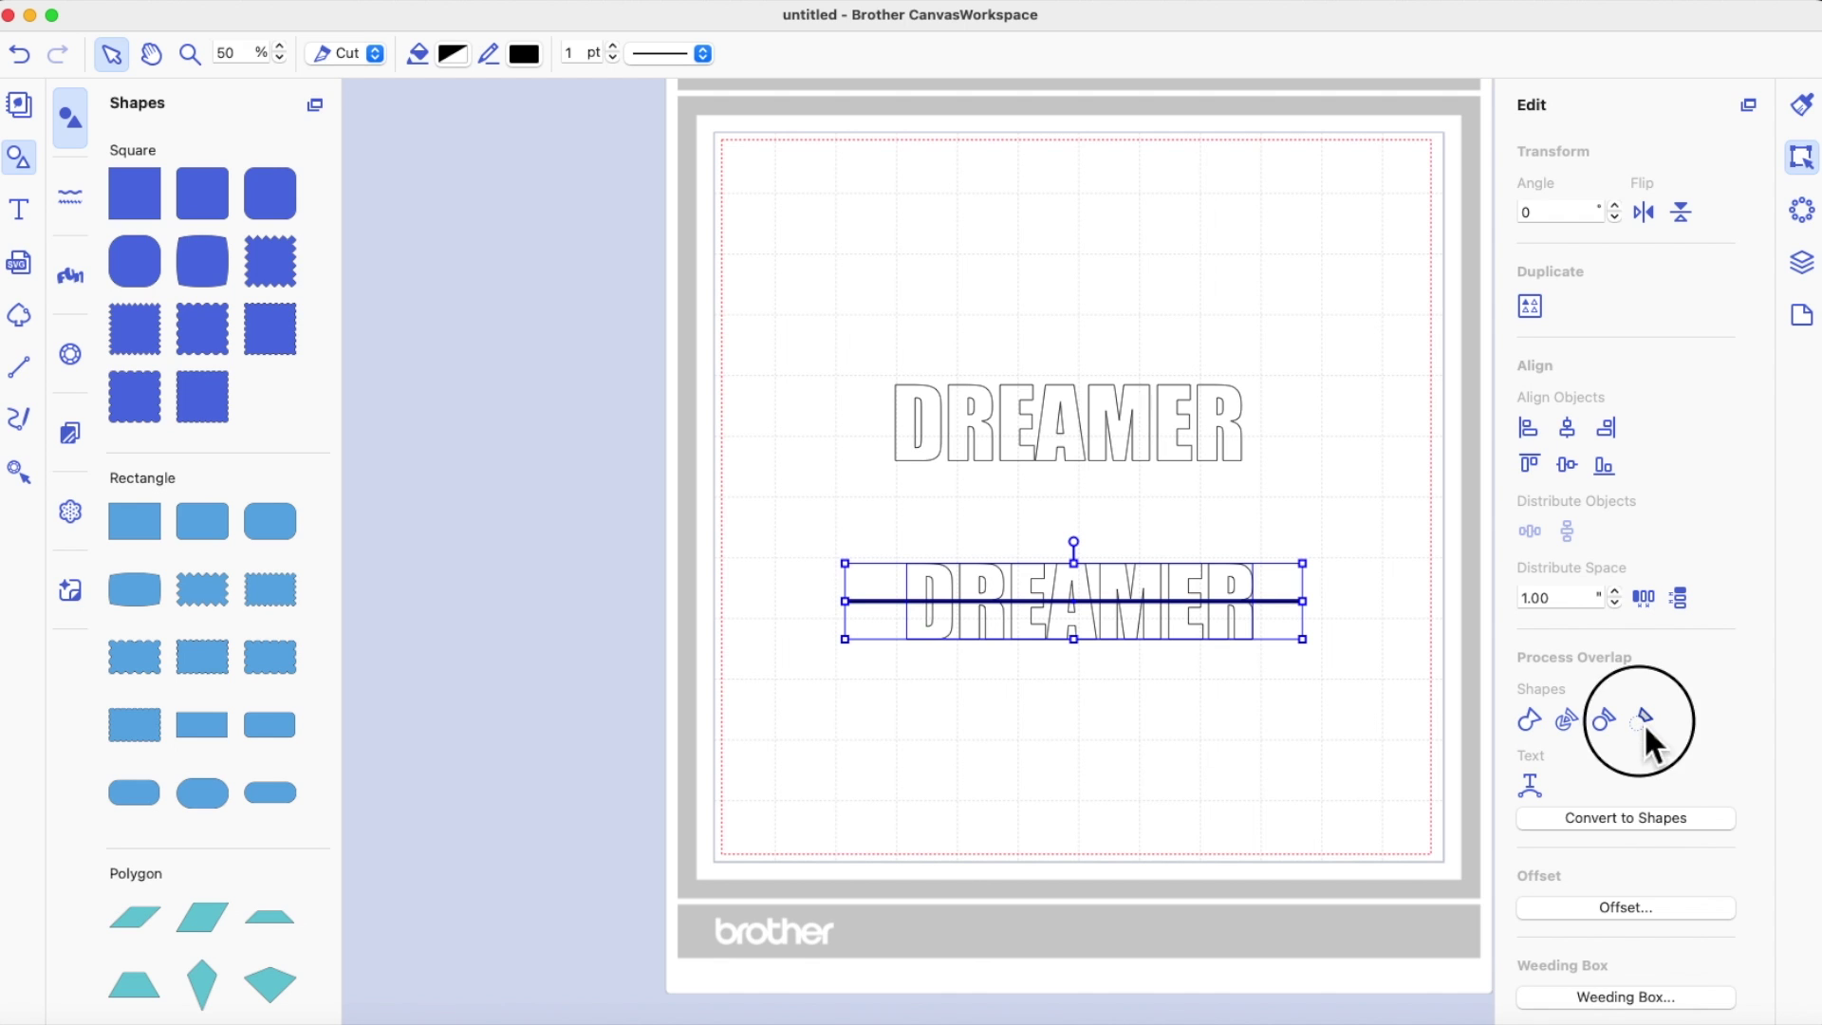
click(1148, 763)
click(1081, 593)
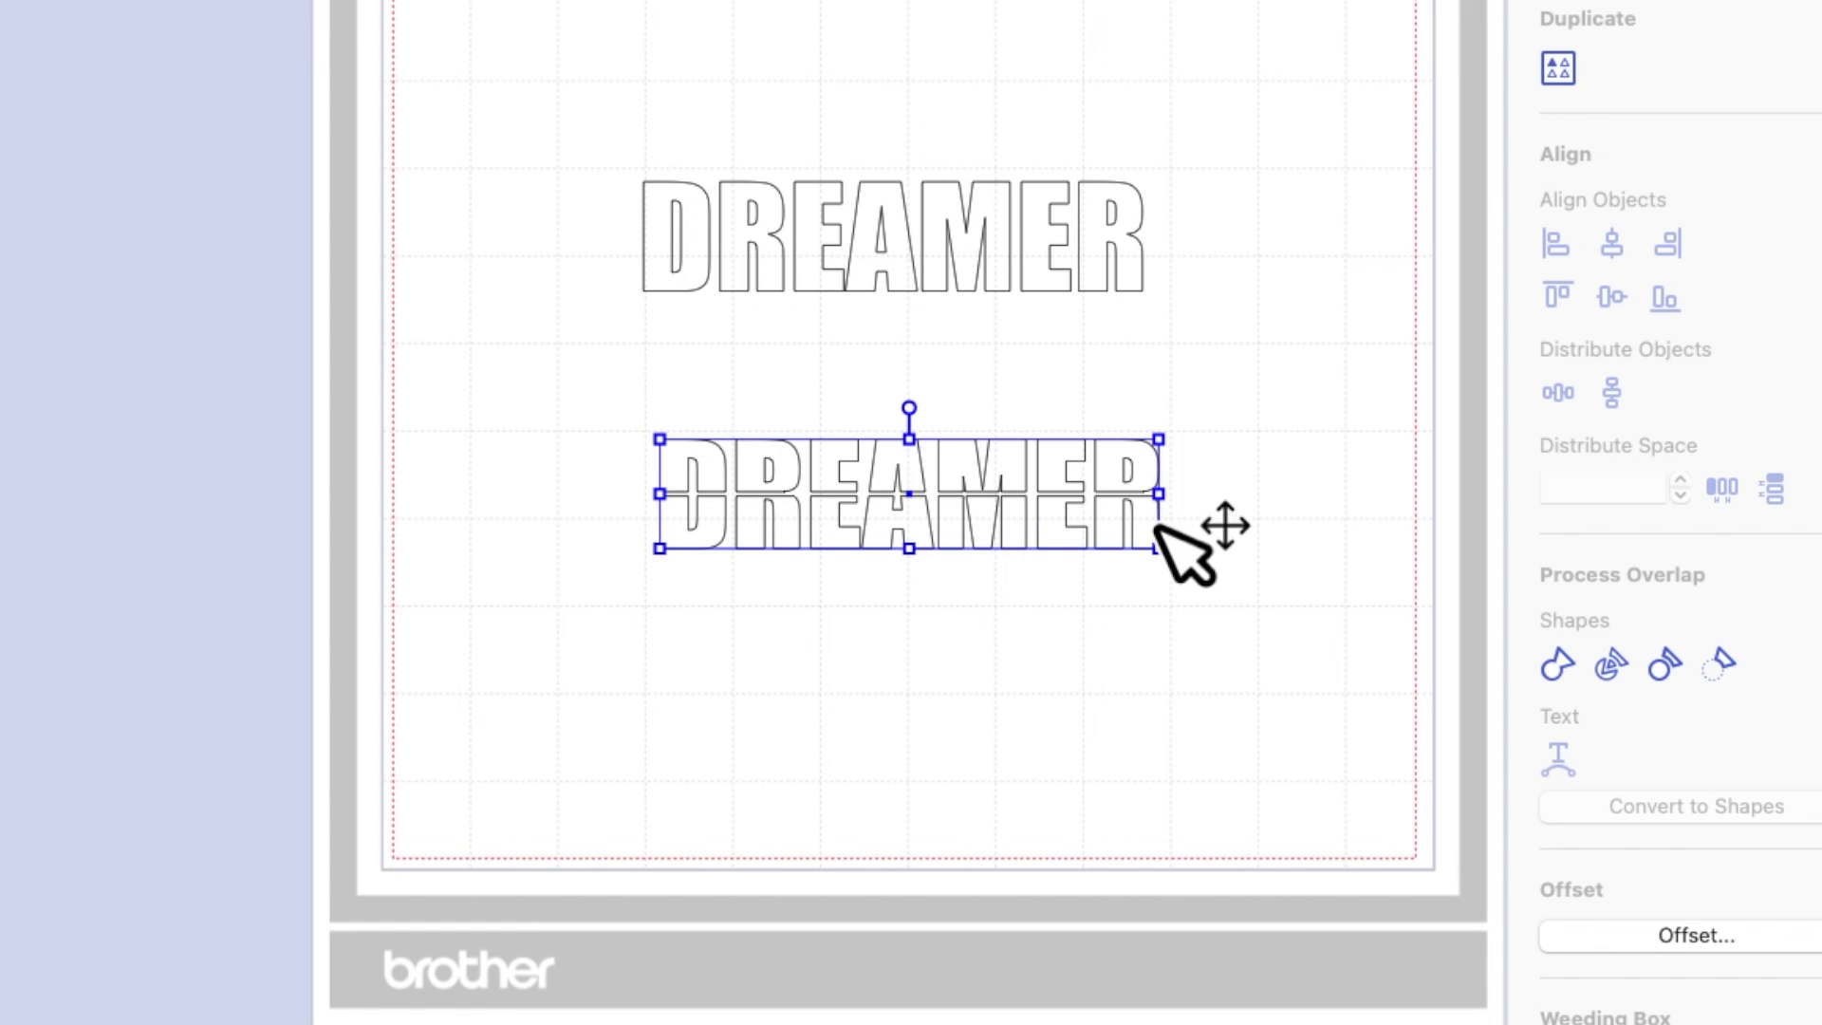
Step: Divide the cut lower DREAMER into separate letter pieces
click(1302, 419)
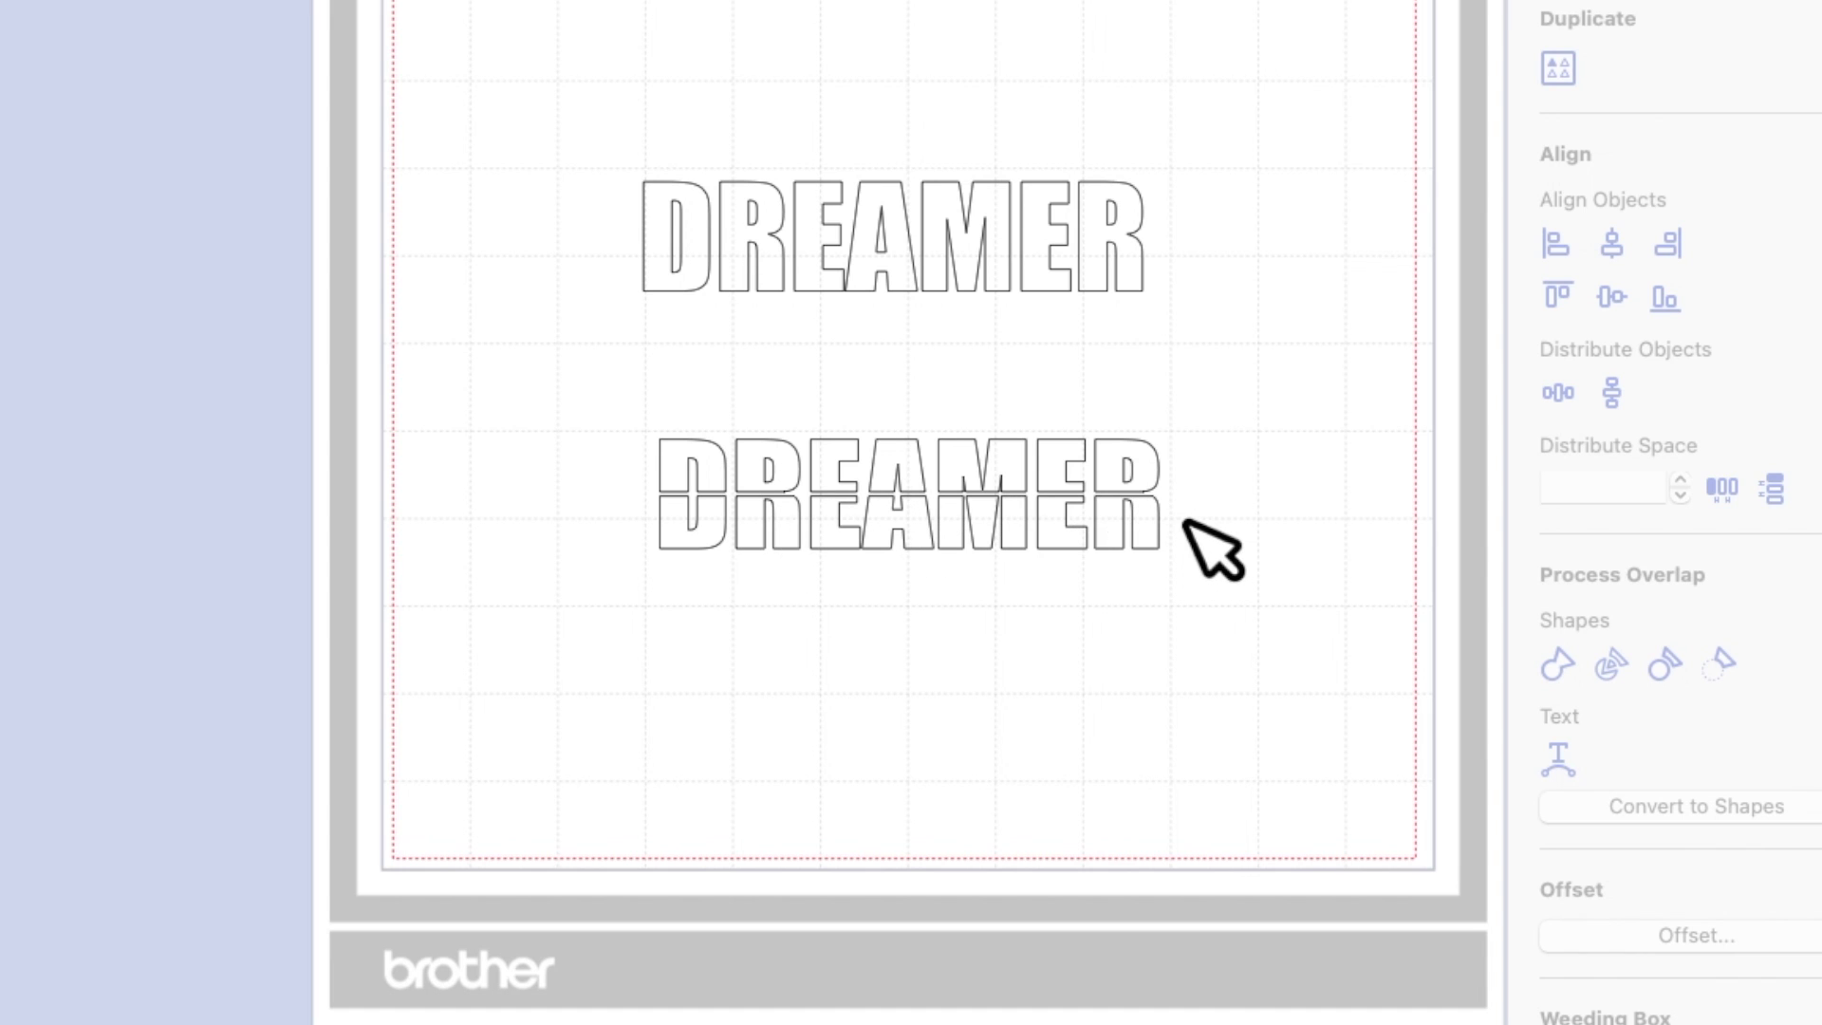
click(1112, 468)
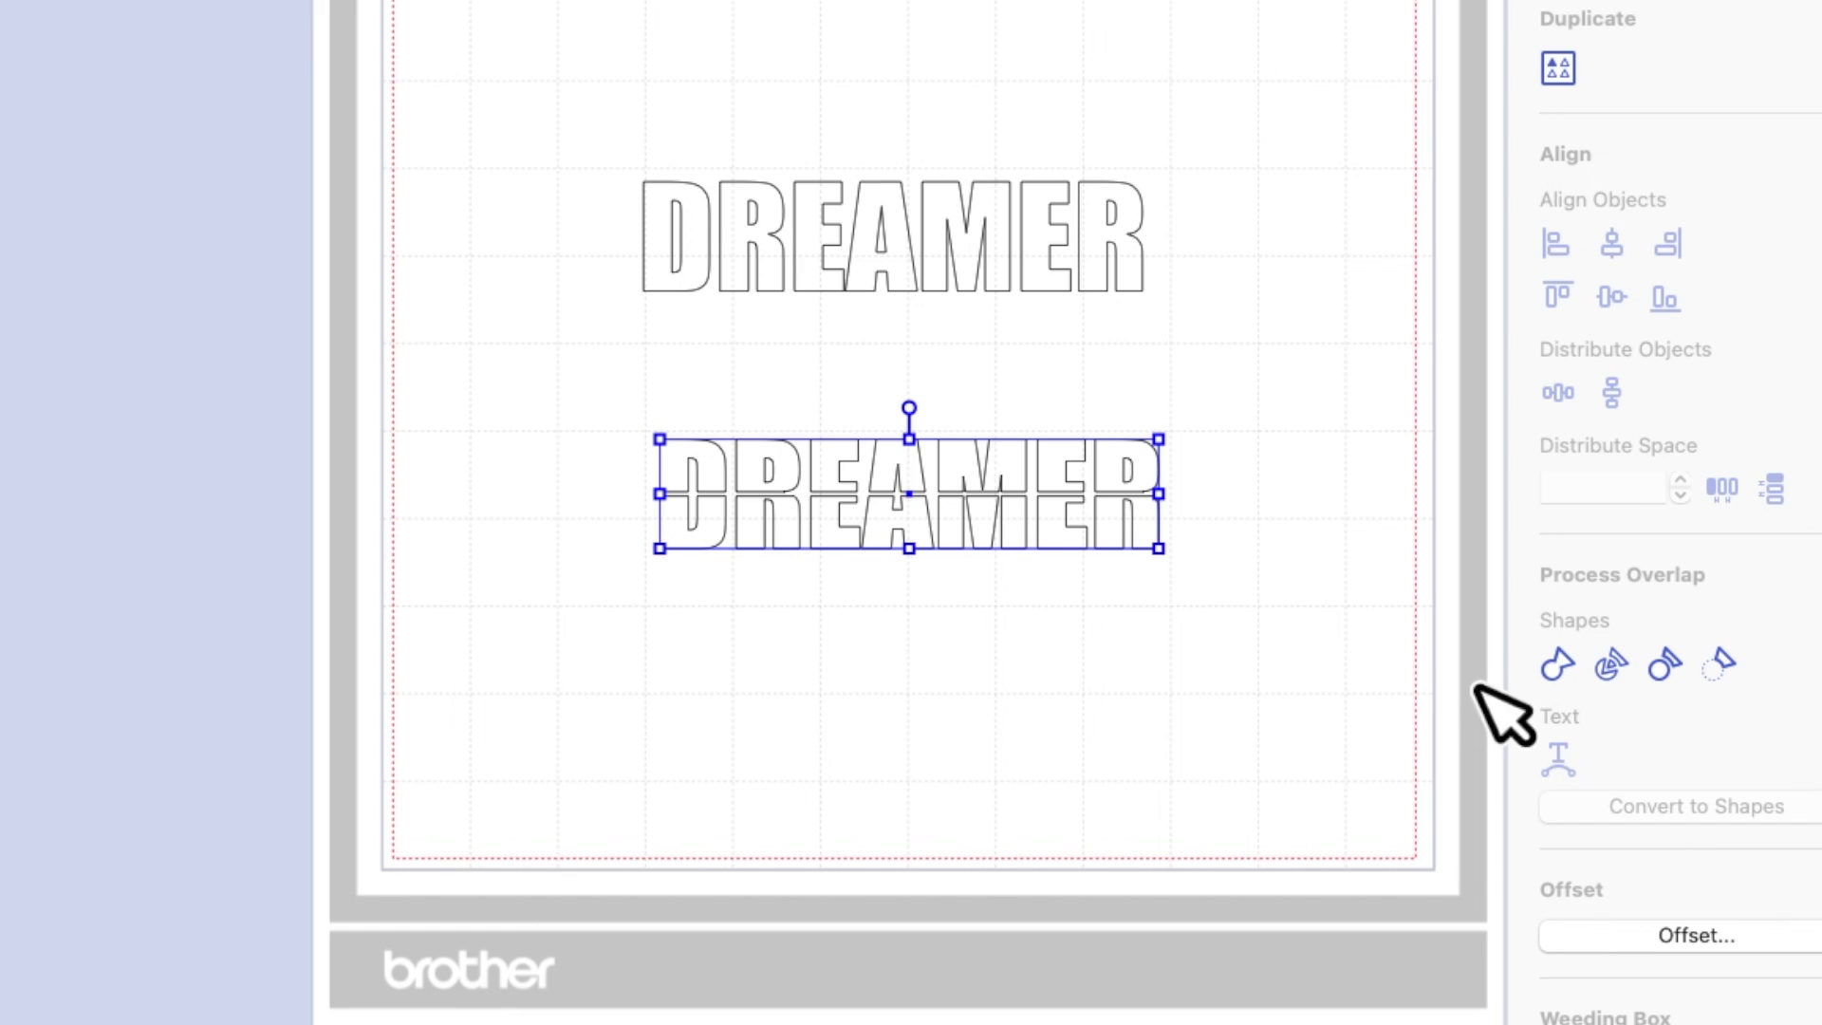
click(1613, 667)
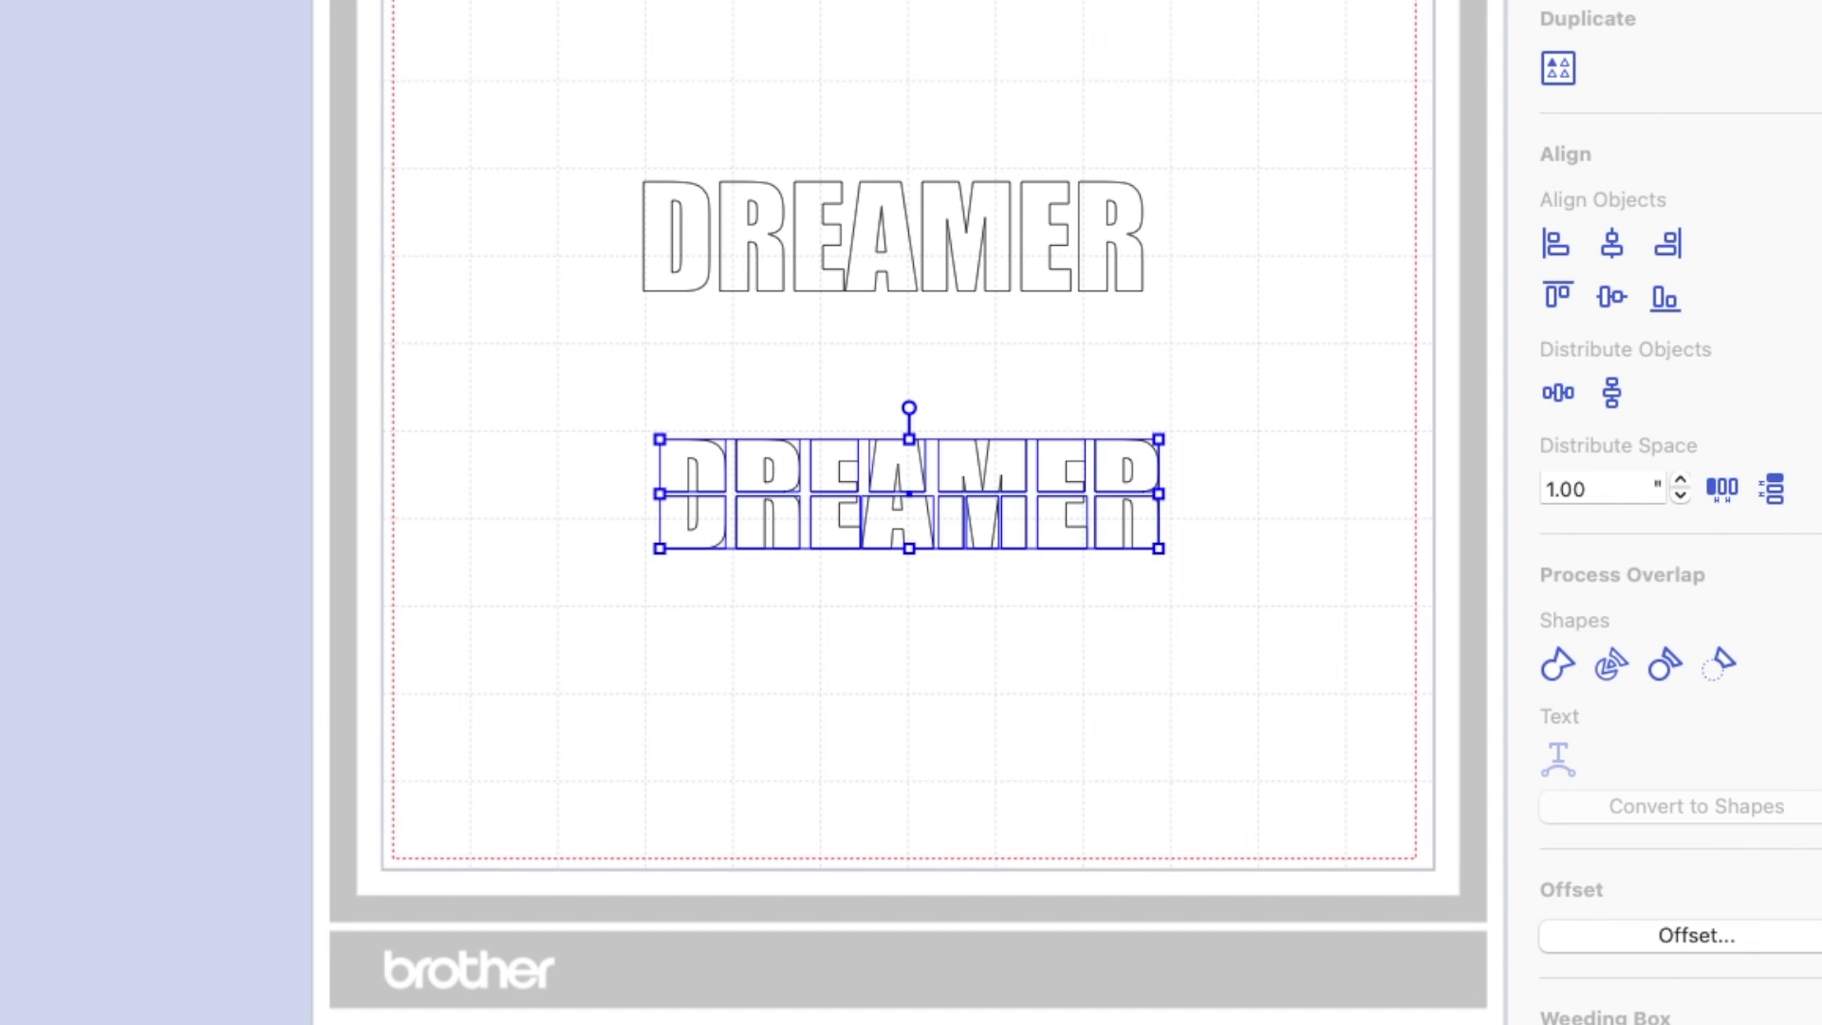
Step: Group the upper-half letter pieces of the cut DREAMER and move them up, away from the lower halves
scroll(676, 427, up, 5)
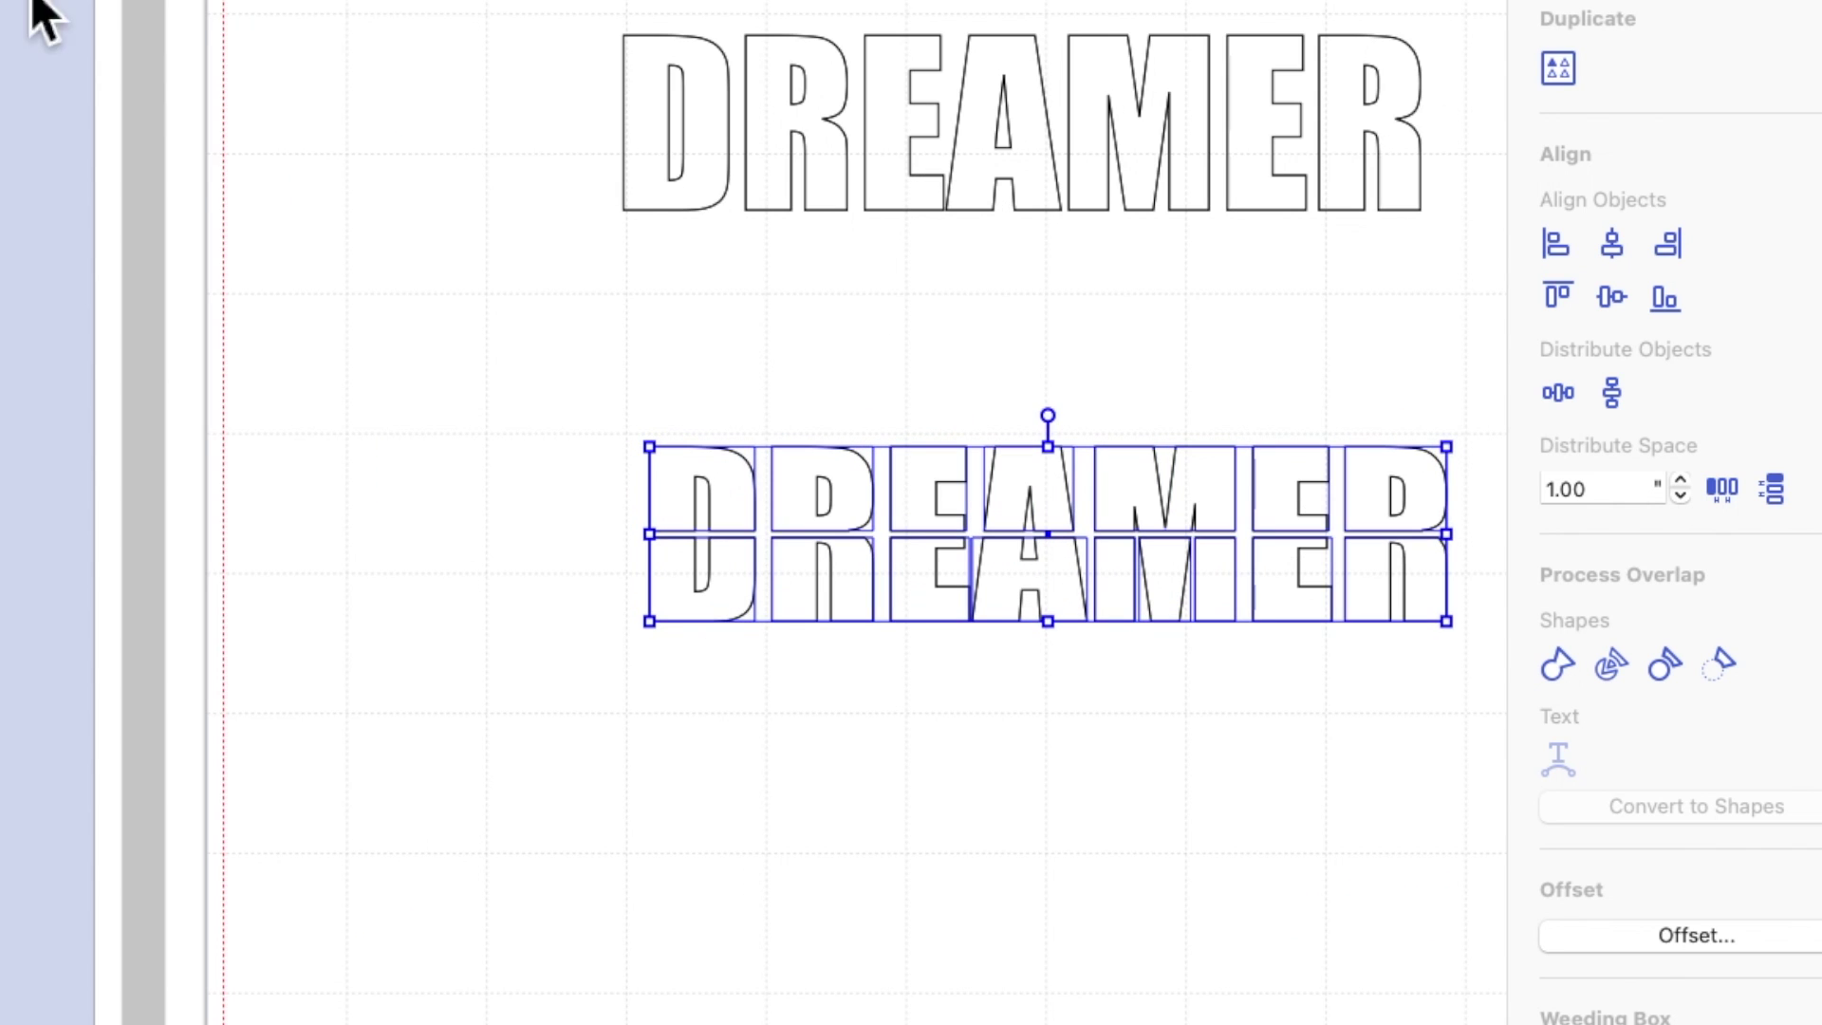
scroll(617, 658, right, 5)
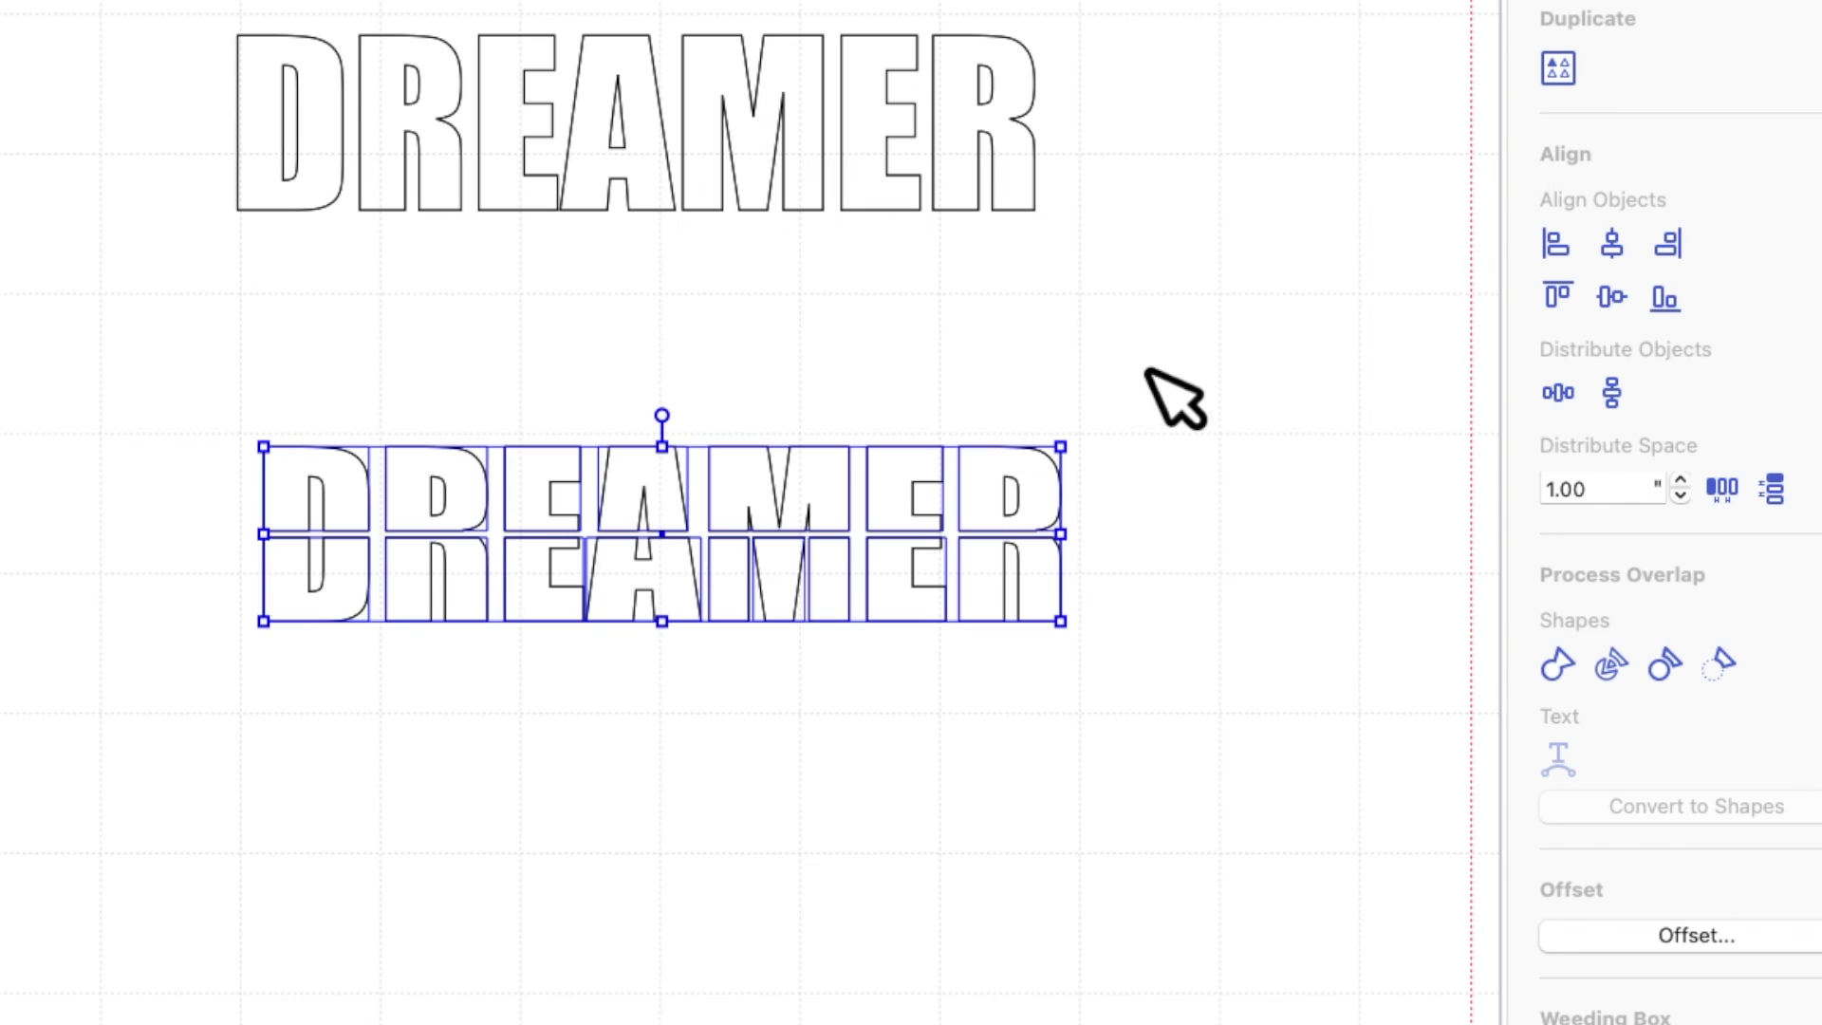
click(21, 490)
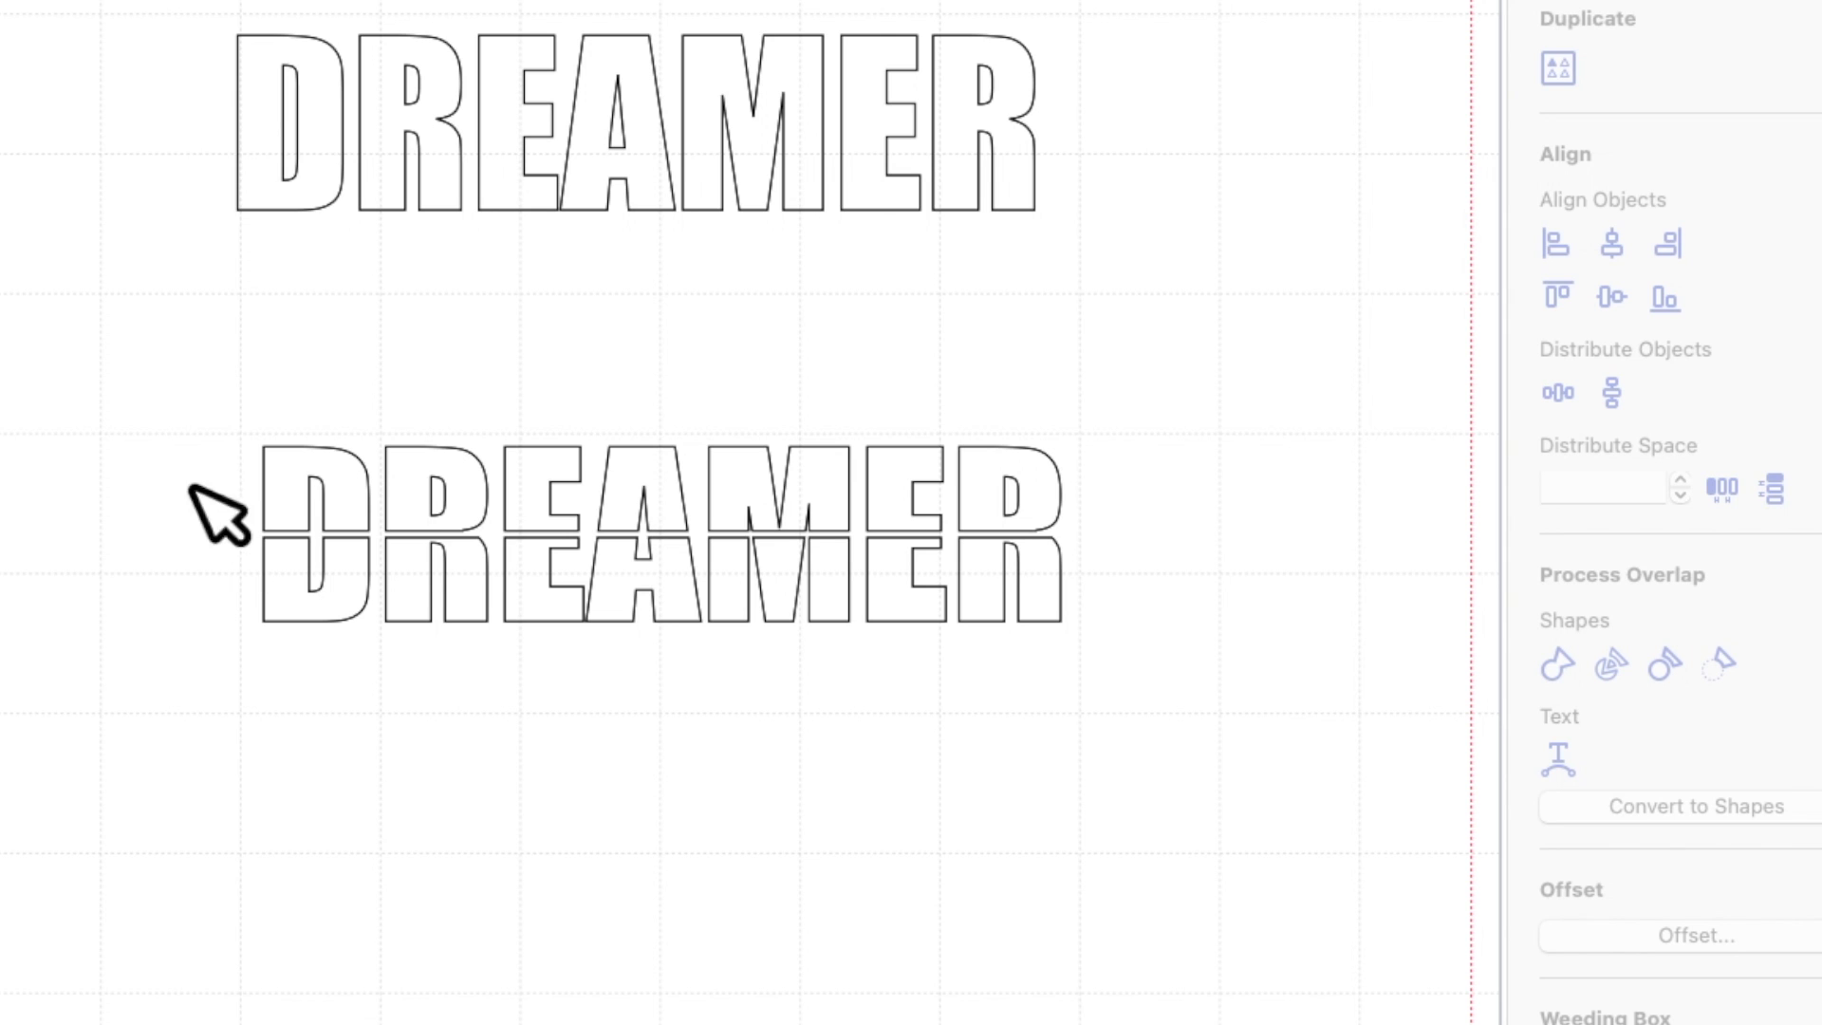
drag(182, 487, 1156, 520)
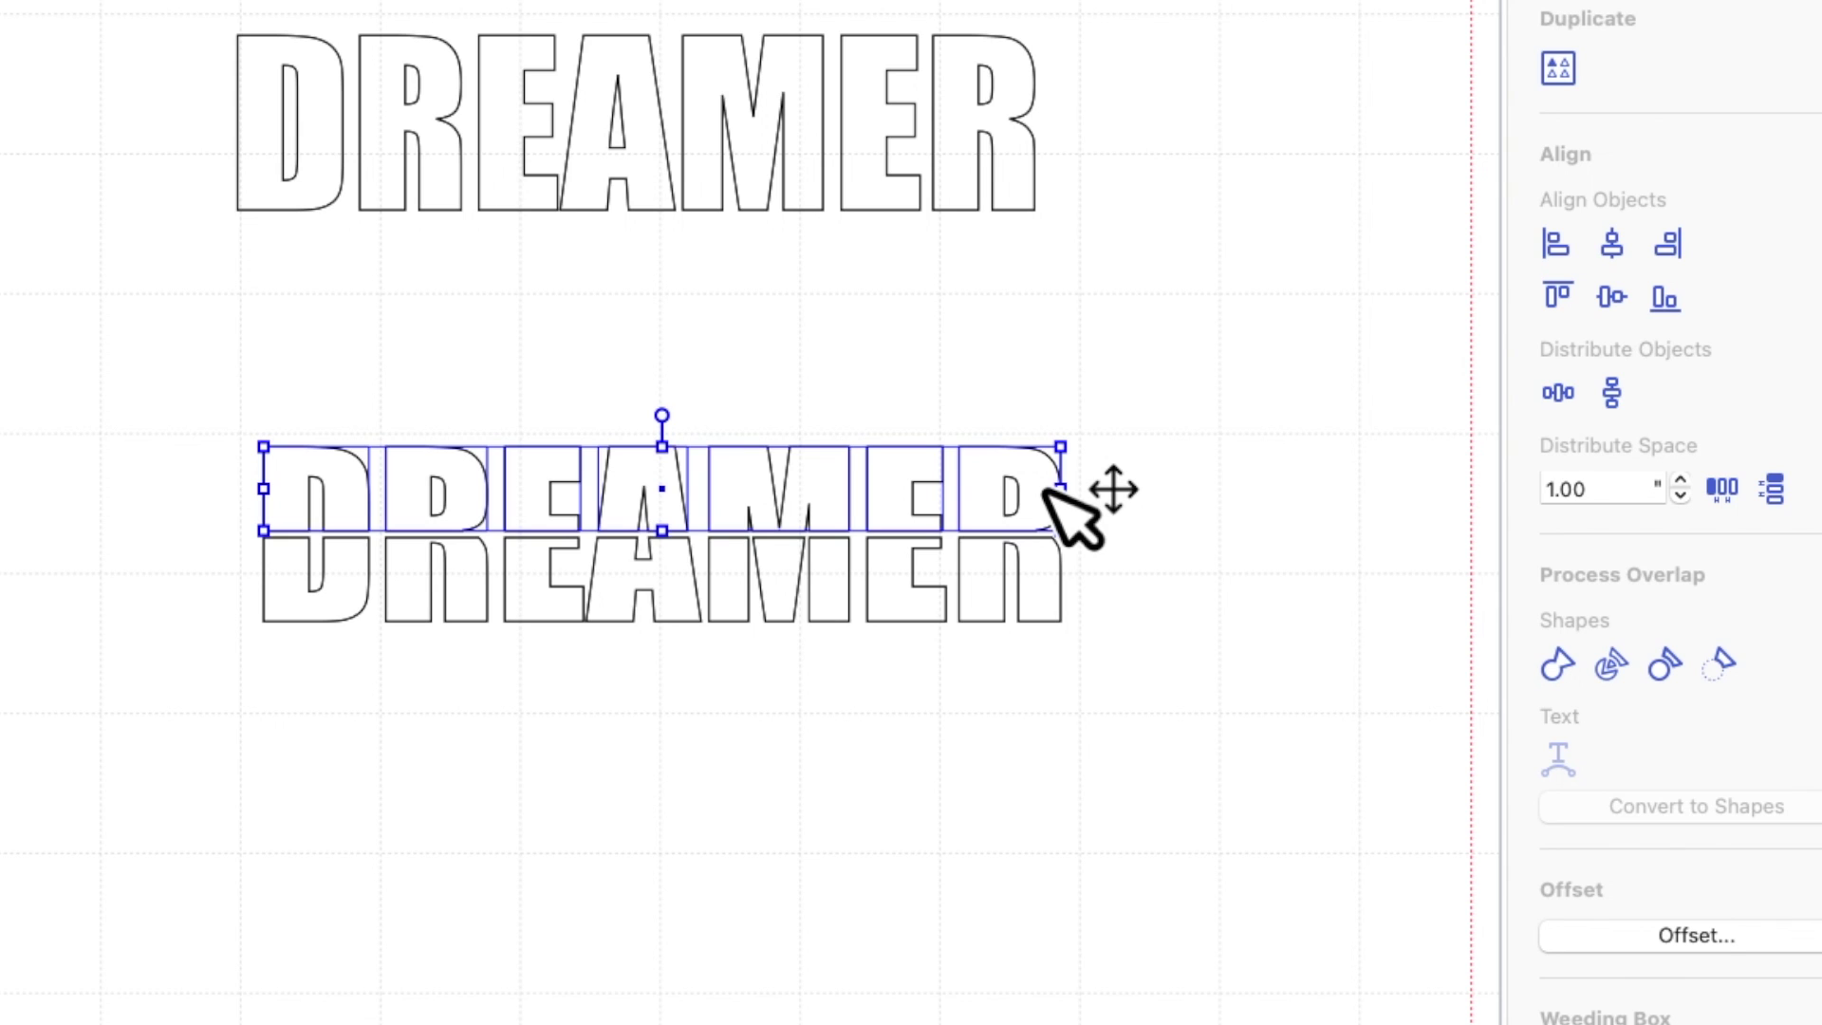
right_click(1047, 491)
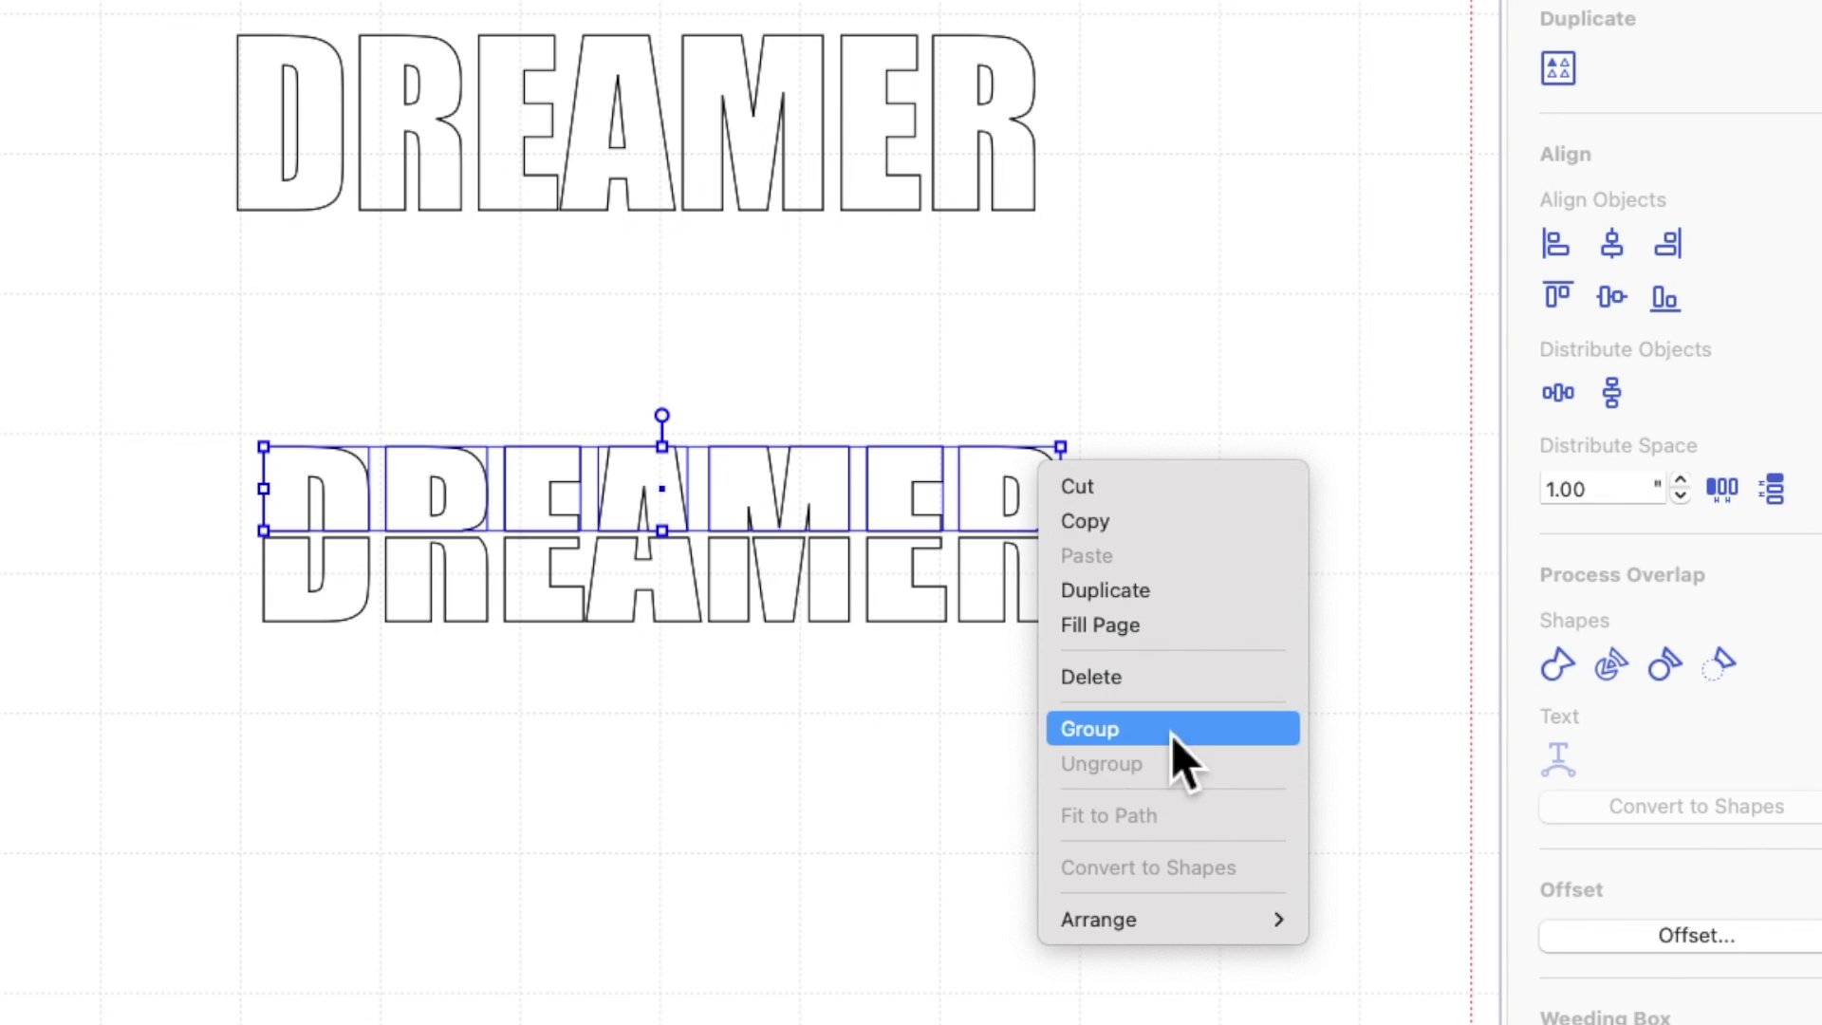
click(1171, 735)
drag(1052, 531, 1051, 433)
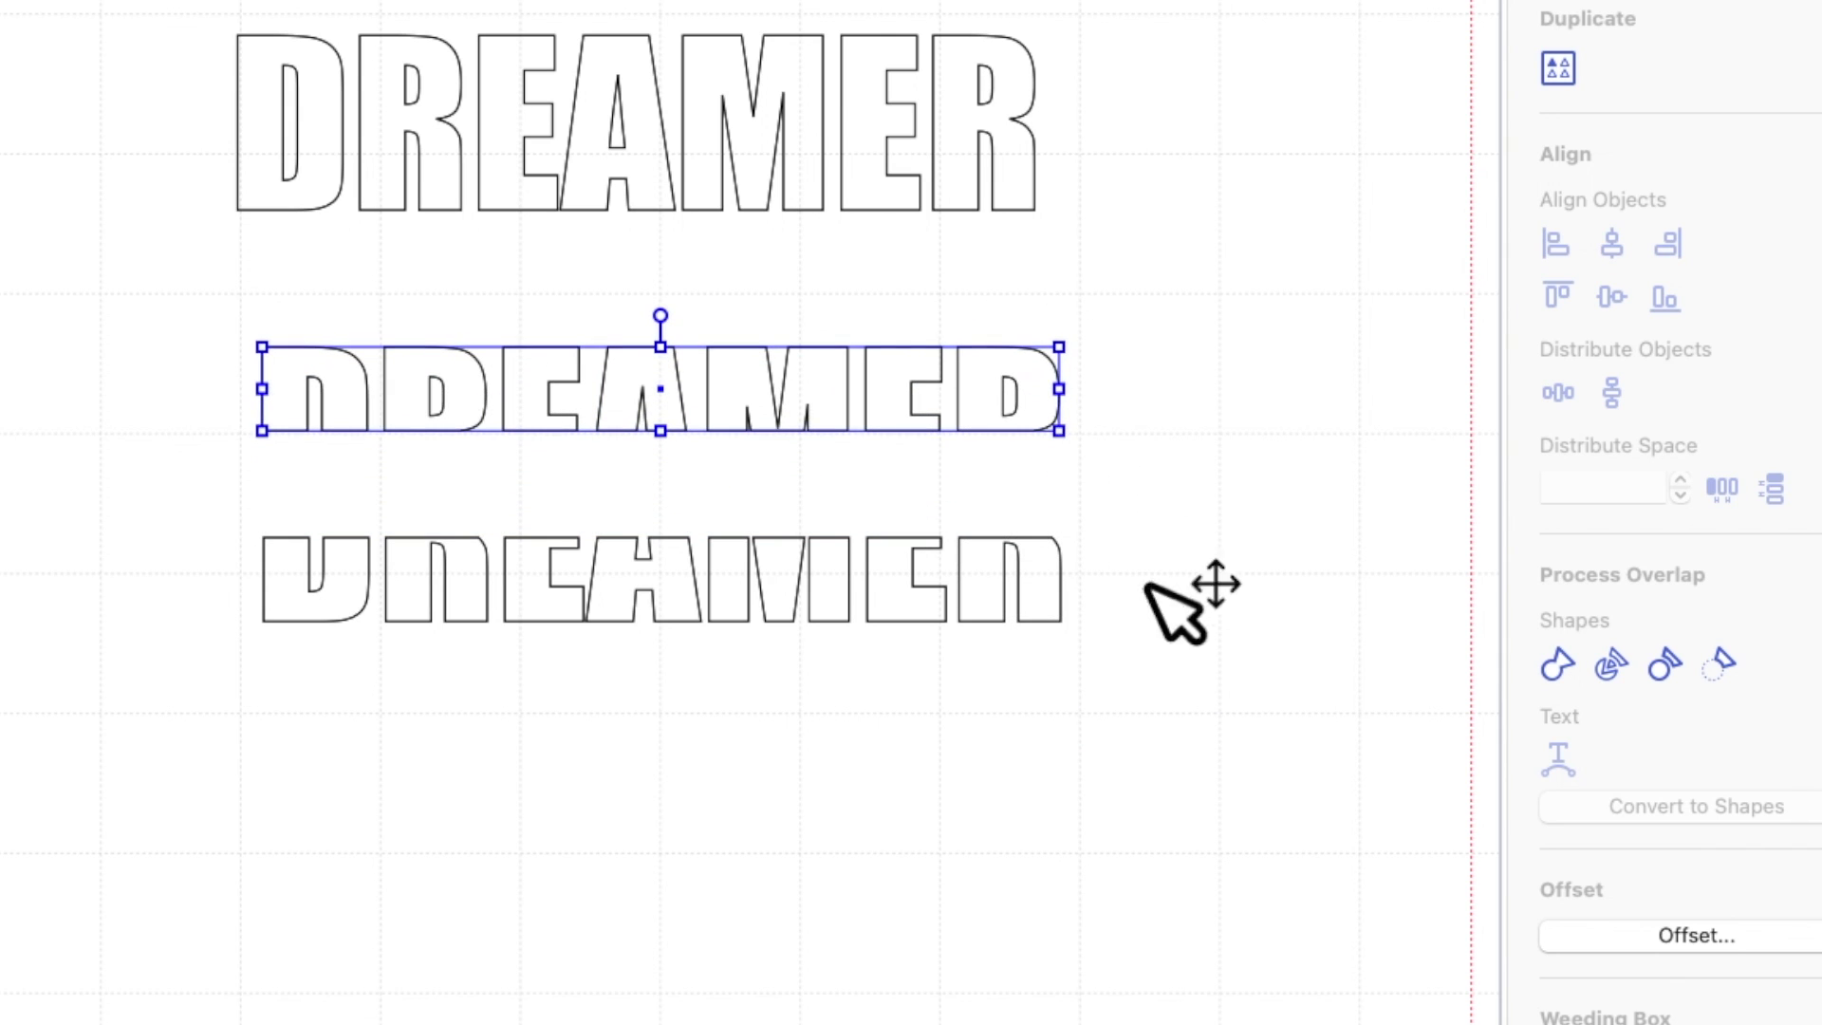
Step: Group the lower-half letter pieces of the cut DREAMER into one object
click(1191, 626)
drag(151, 516, 1221, 651)
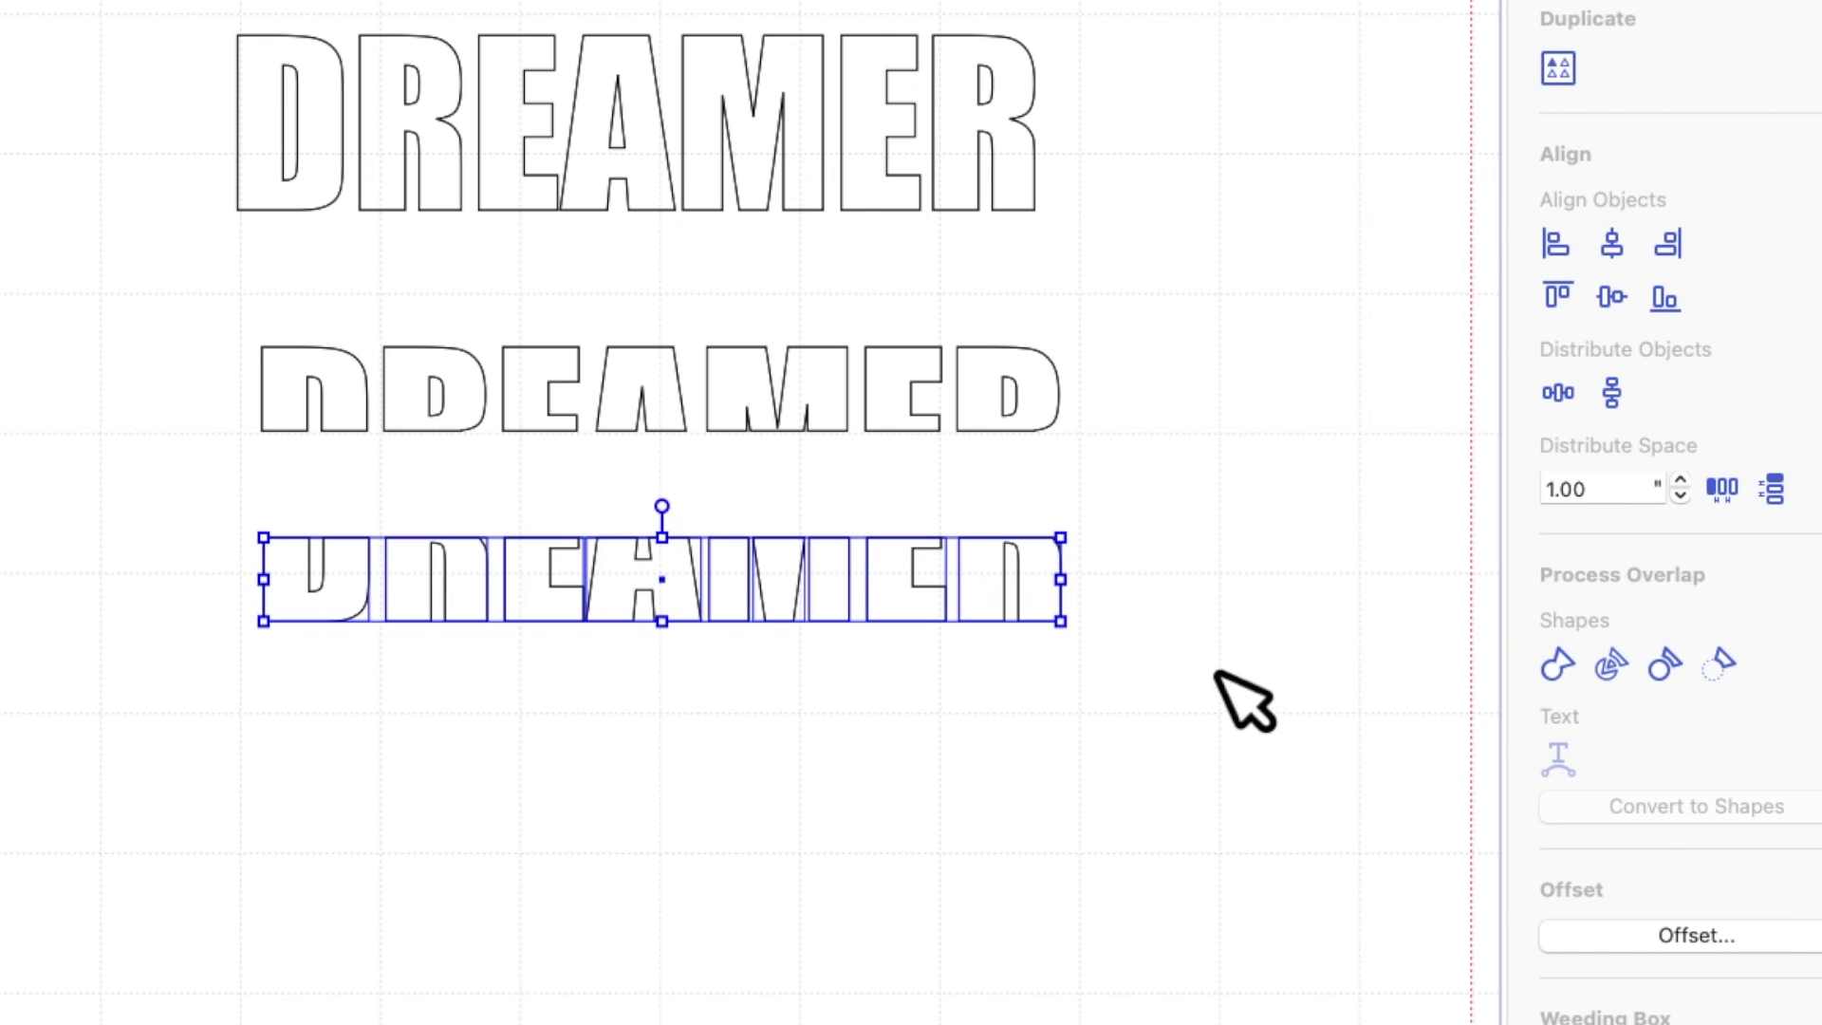
right_click(1045, 603)
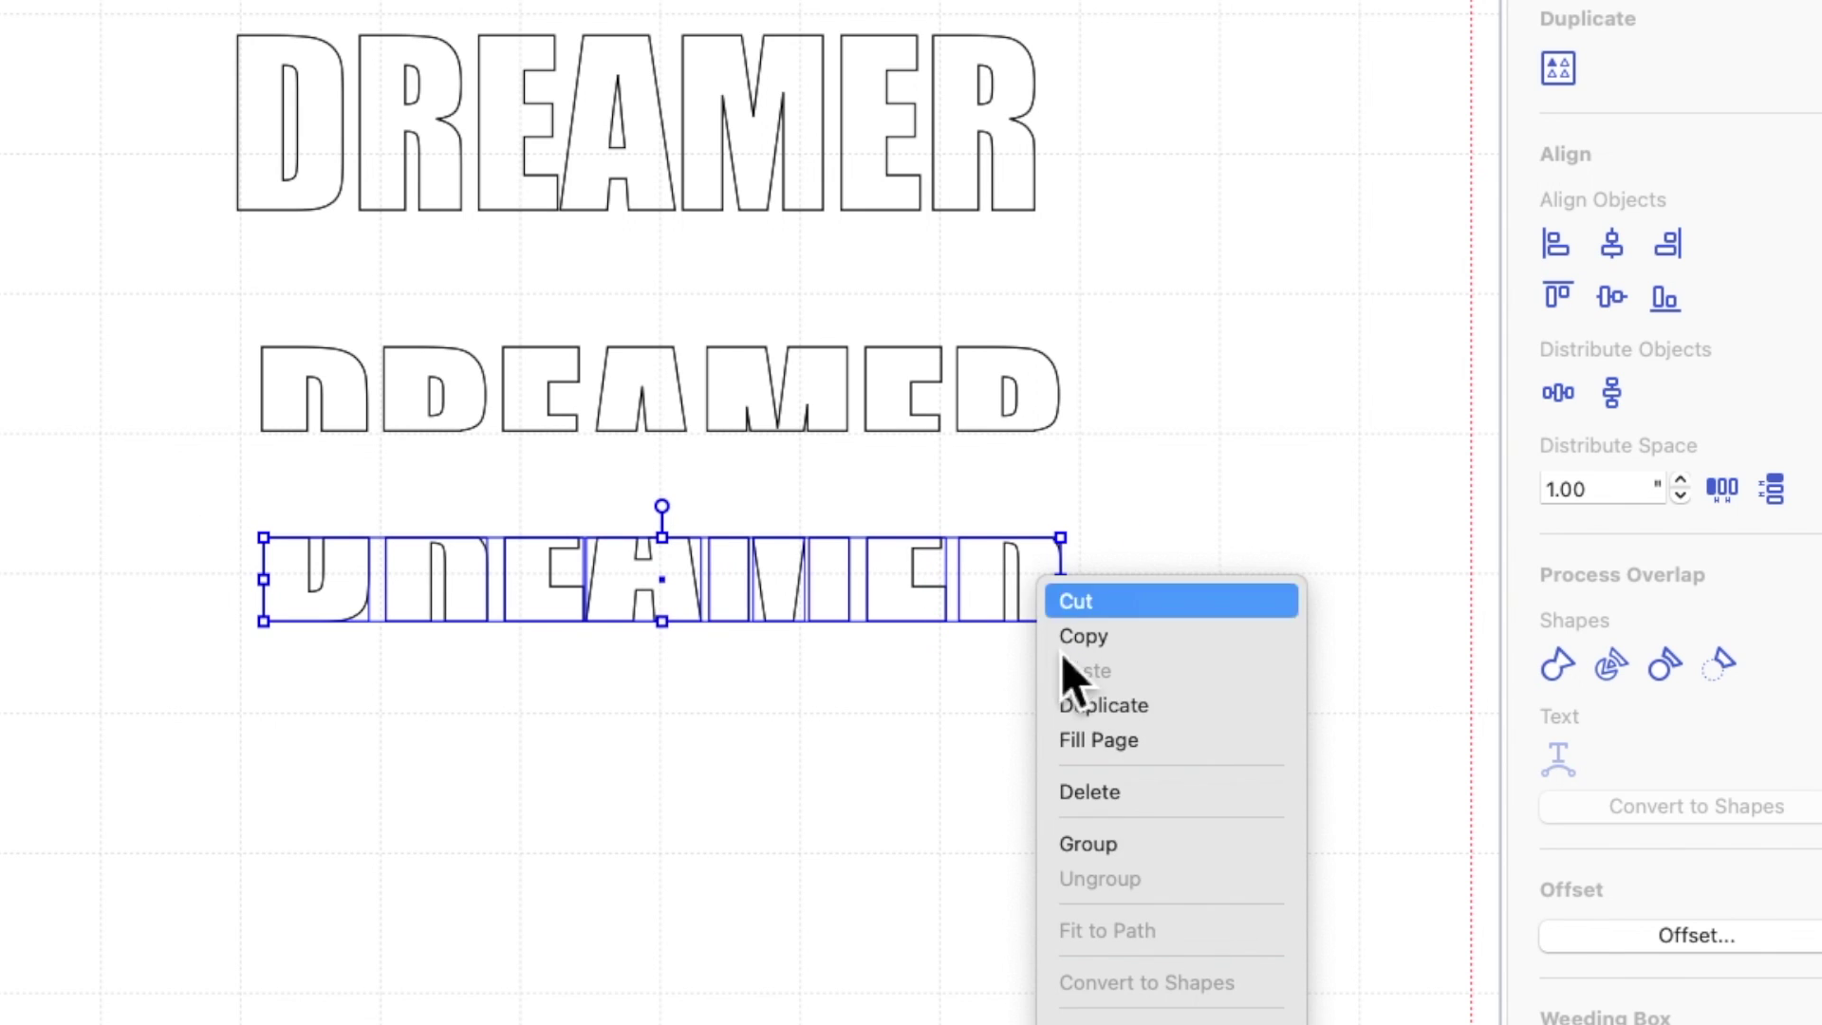
click(1113, 843)
Step: Fill the whole DREAMER word above the cut halves with Maroon
click(868, 204)
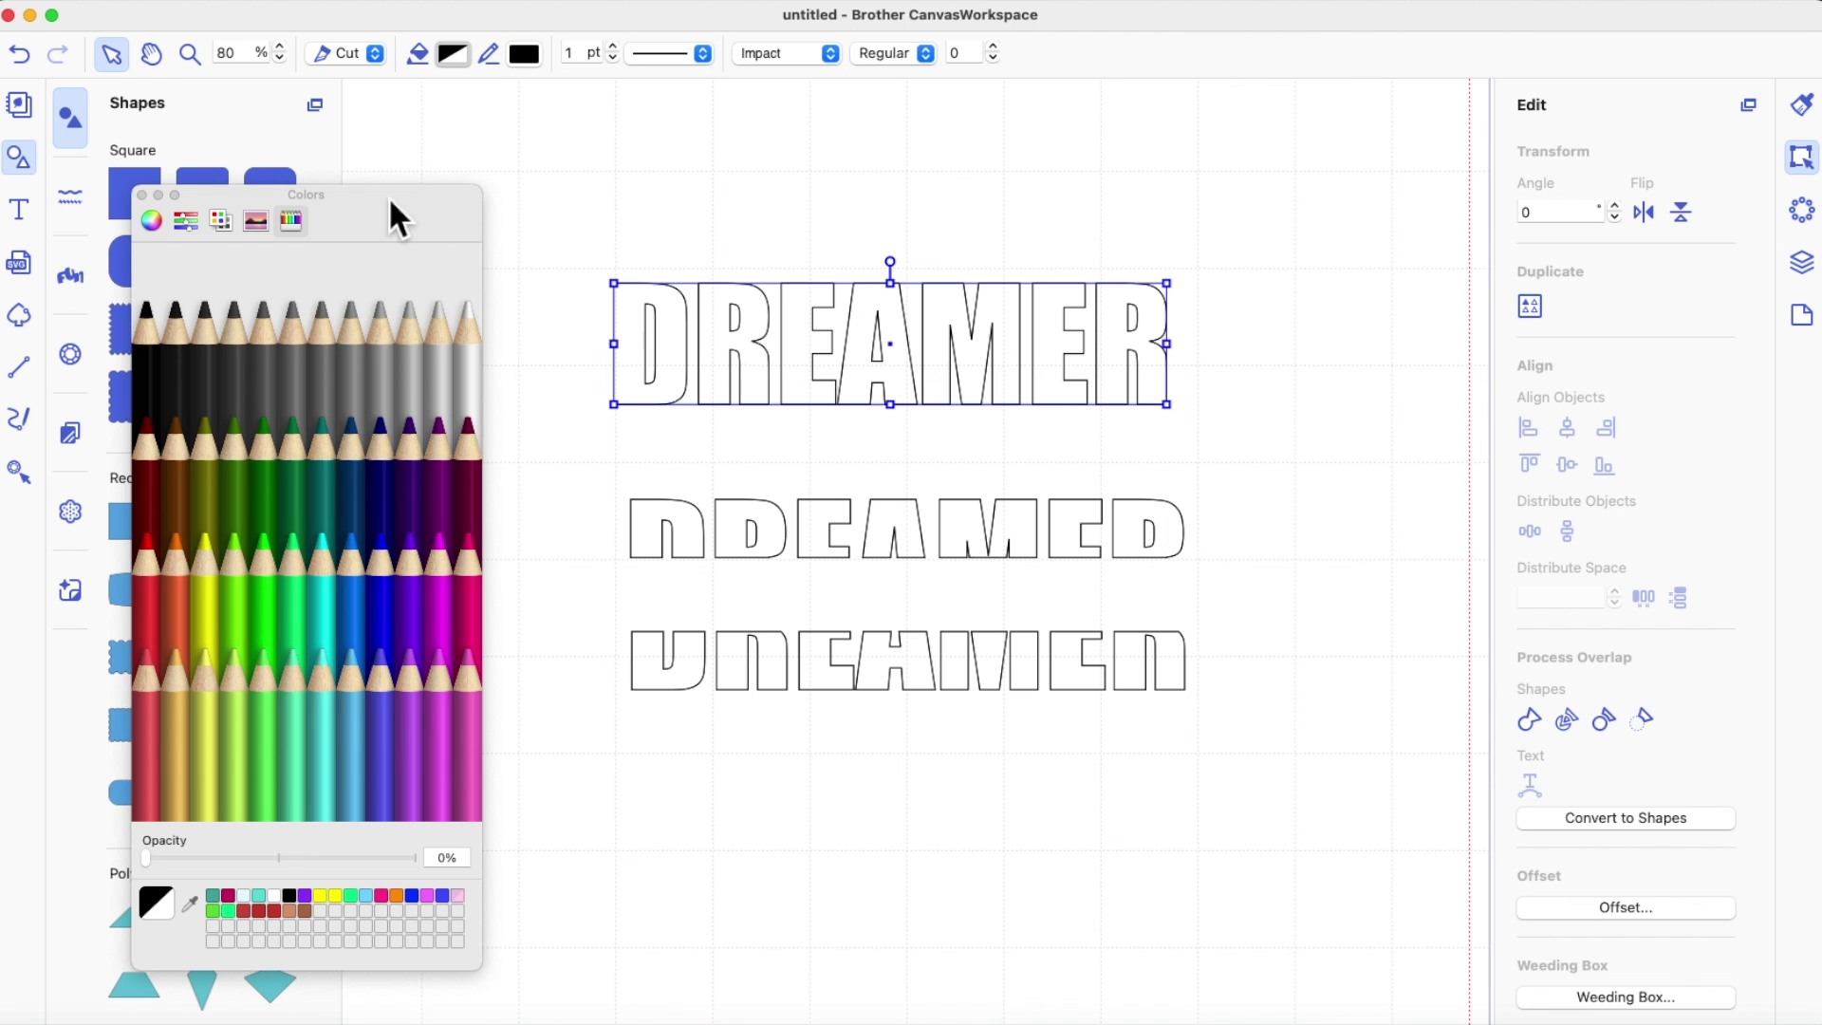
click(471, 505)
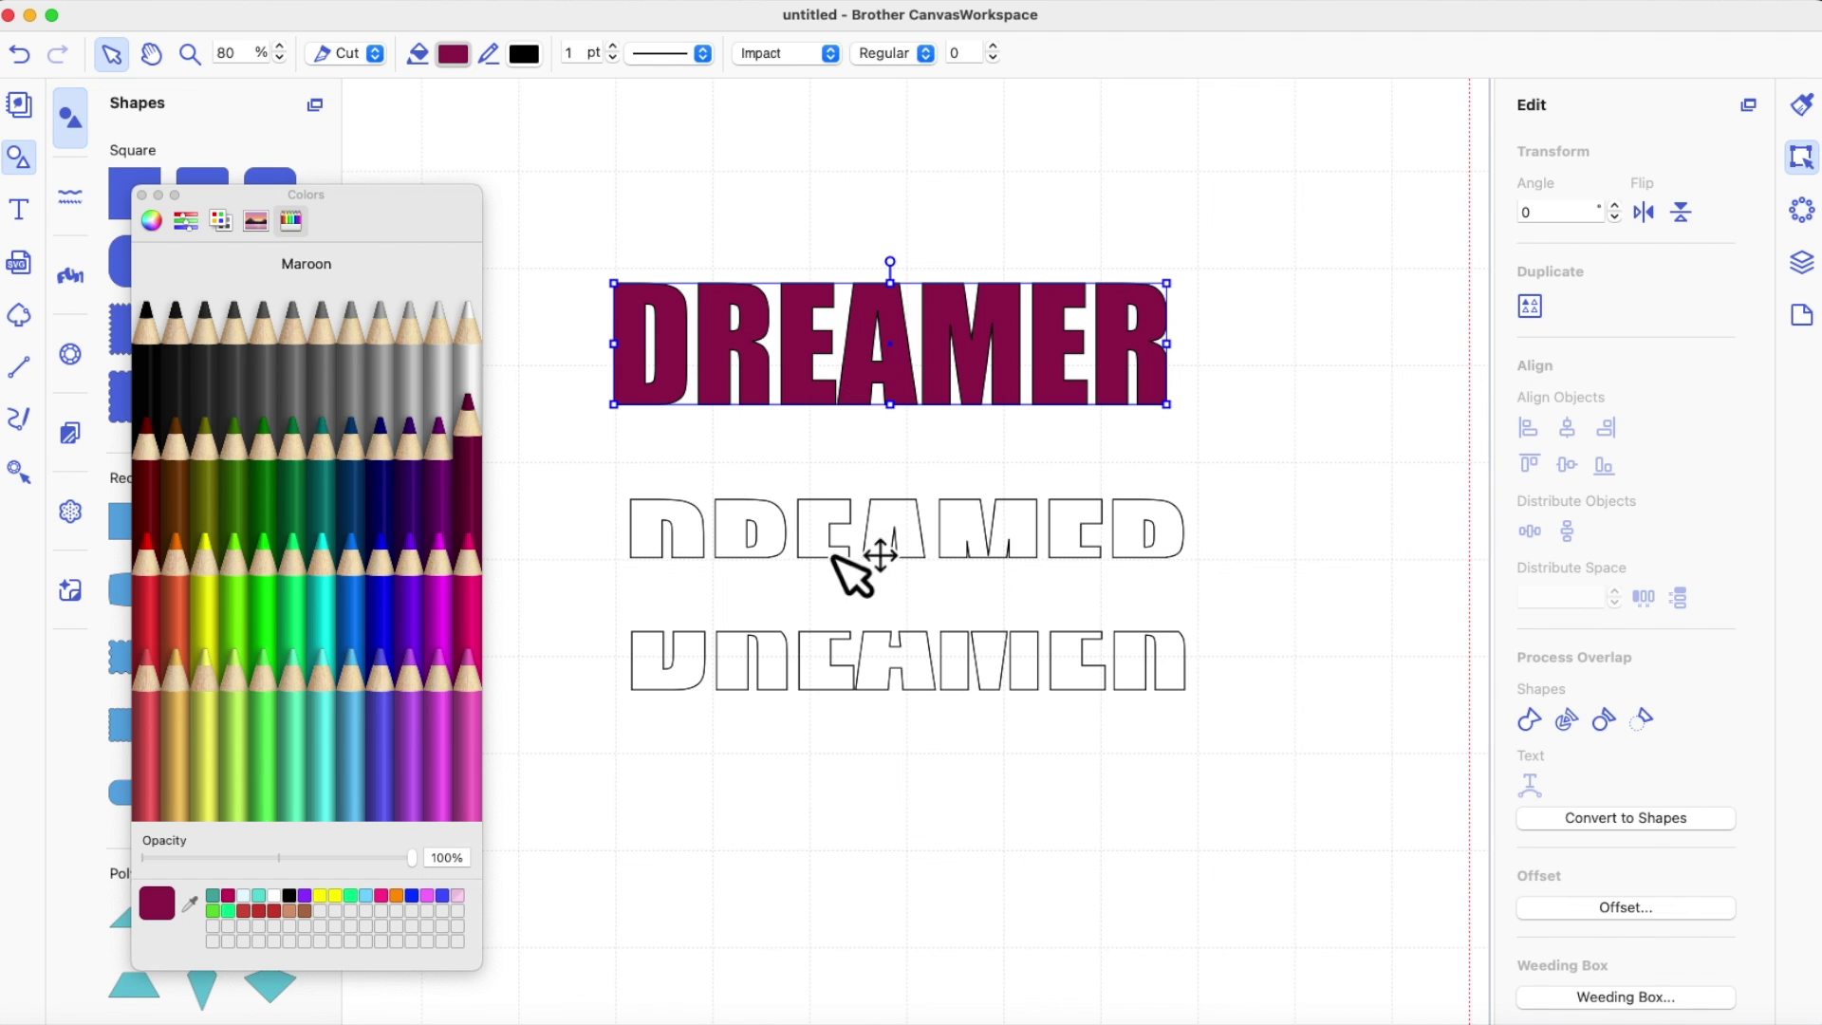
Step: Place the upper-half row directly above and the lower-half row directly below the Maroon DREAMER, and fill both rows with Strawberry
drag(820, 565, 804, 282)
drag(818, 693, 805, 482)
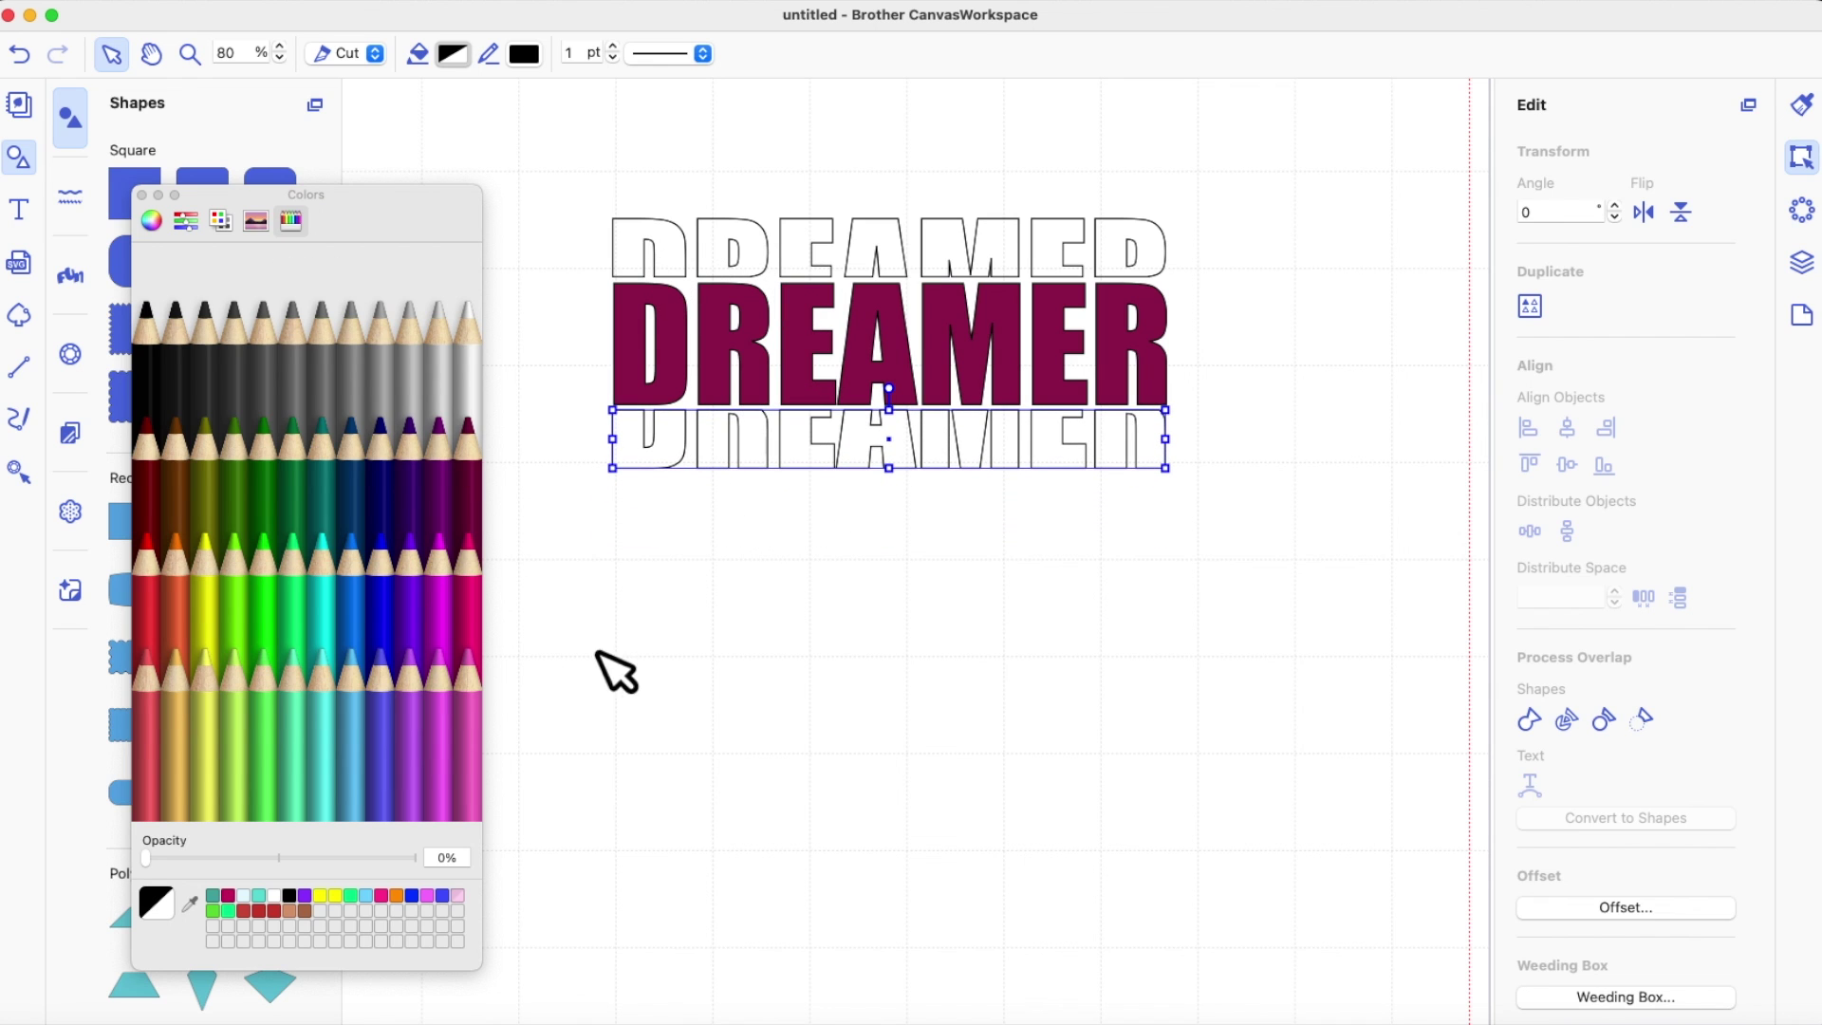
click(477, 604)
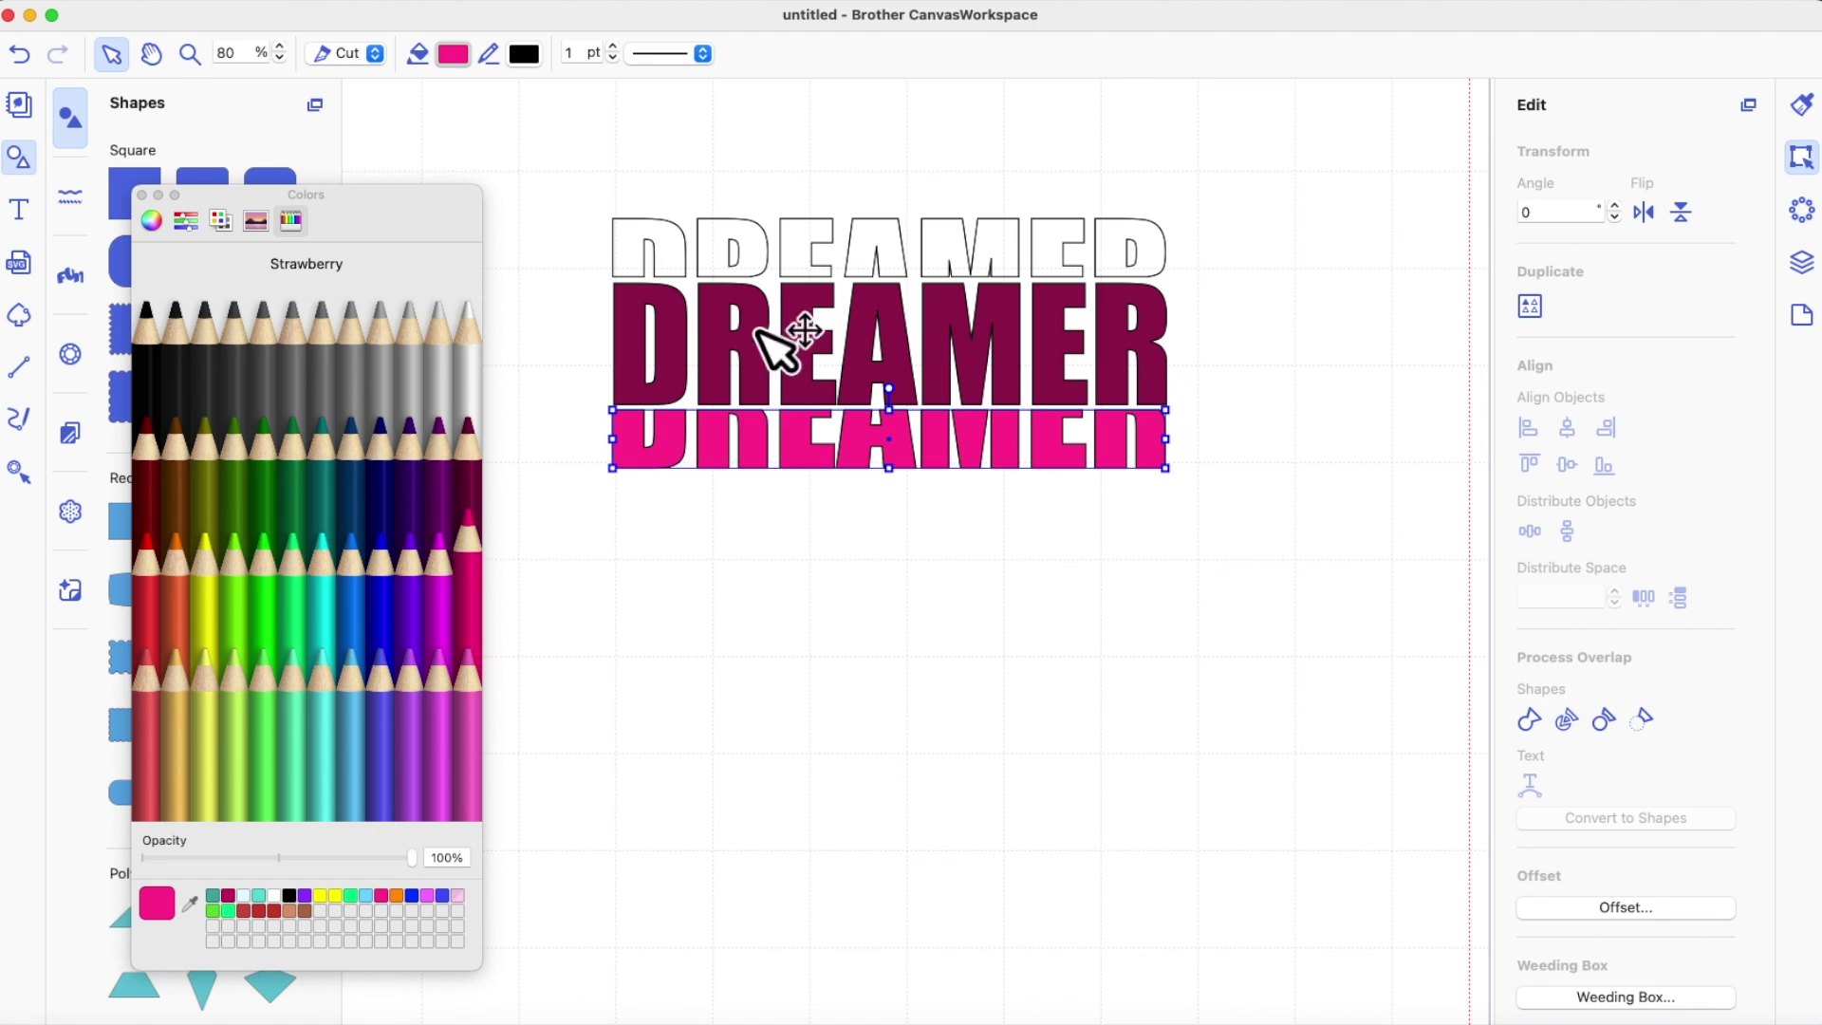
click(793, 276)
click(468, 623)
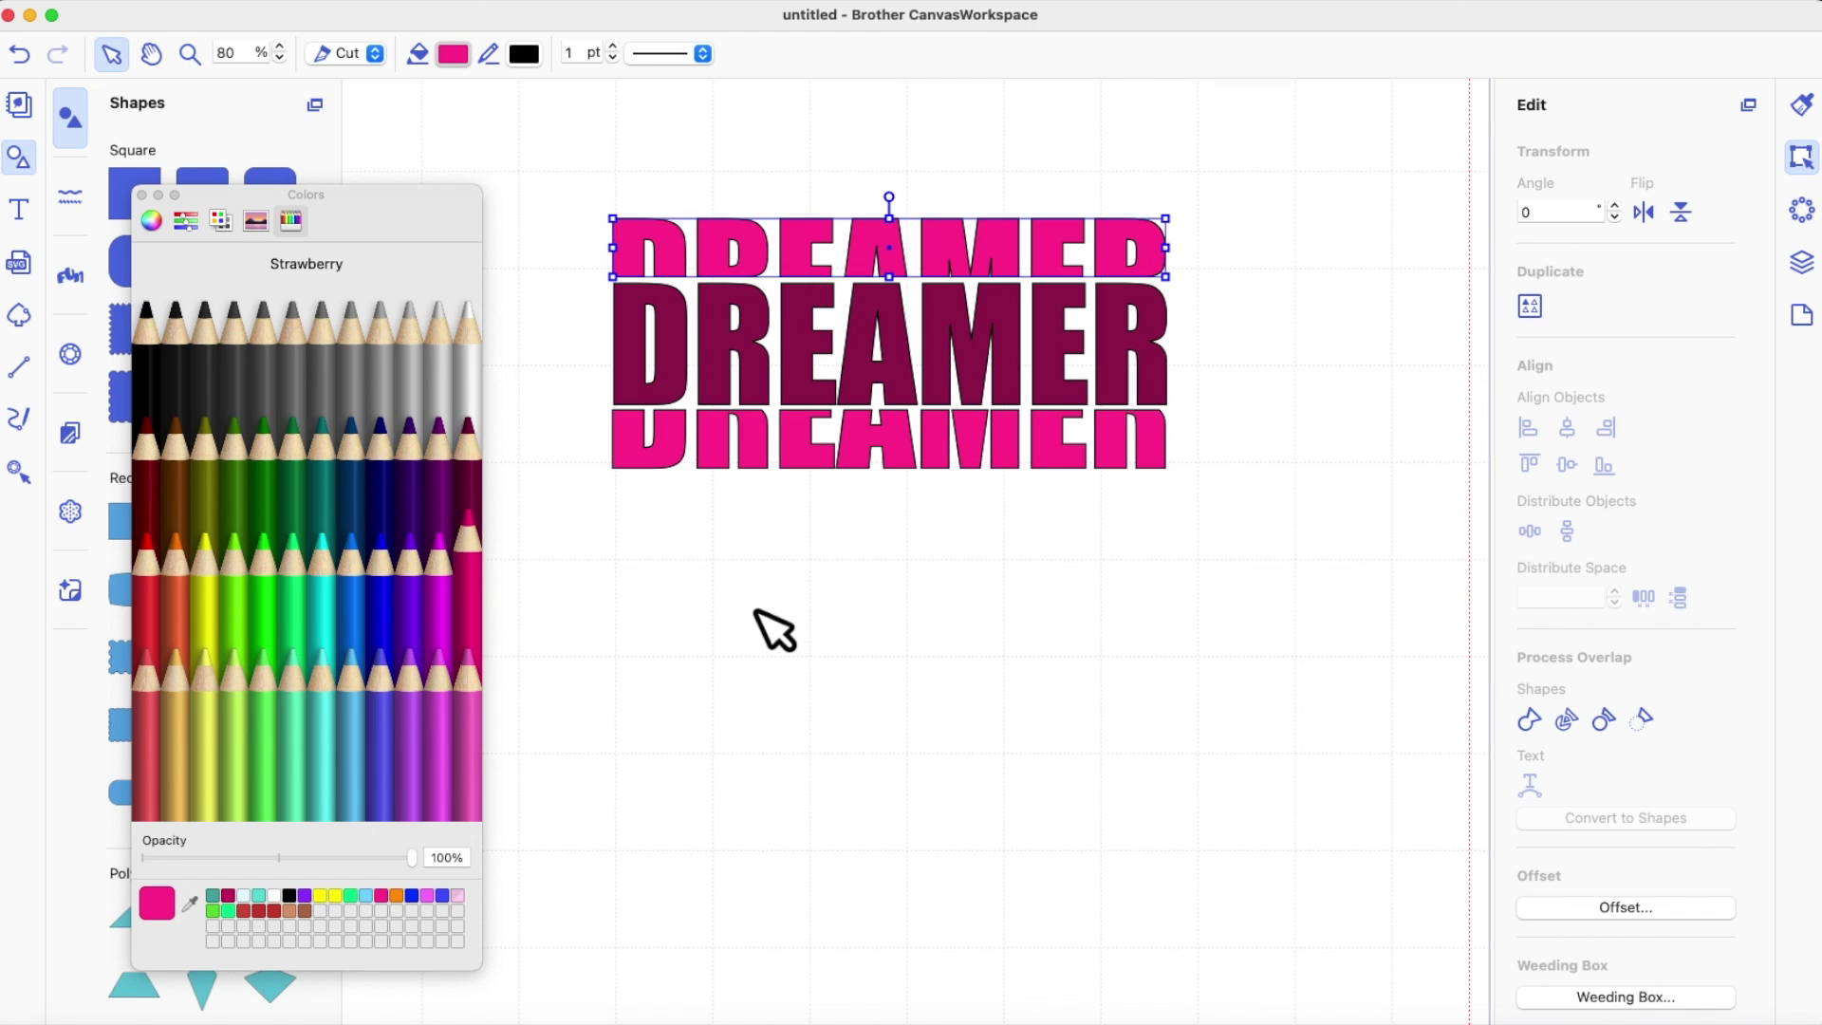
Step: Duplicate the upper-half row, stack the copy directly above it, and fill the copy with Carnation
right_click(813, 252)
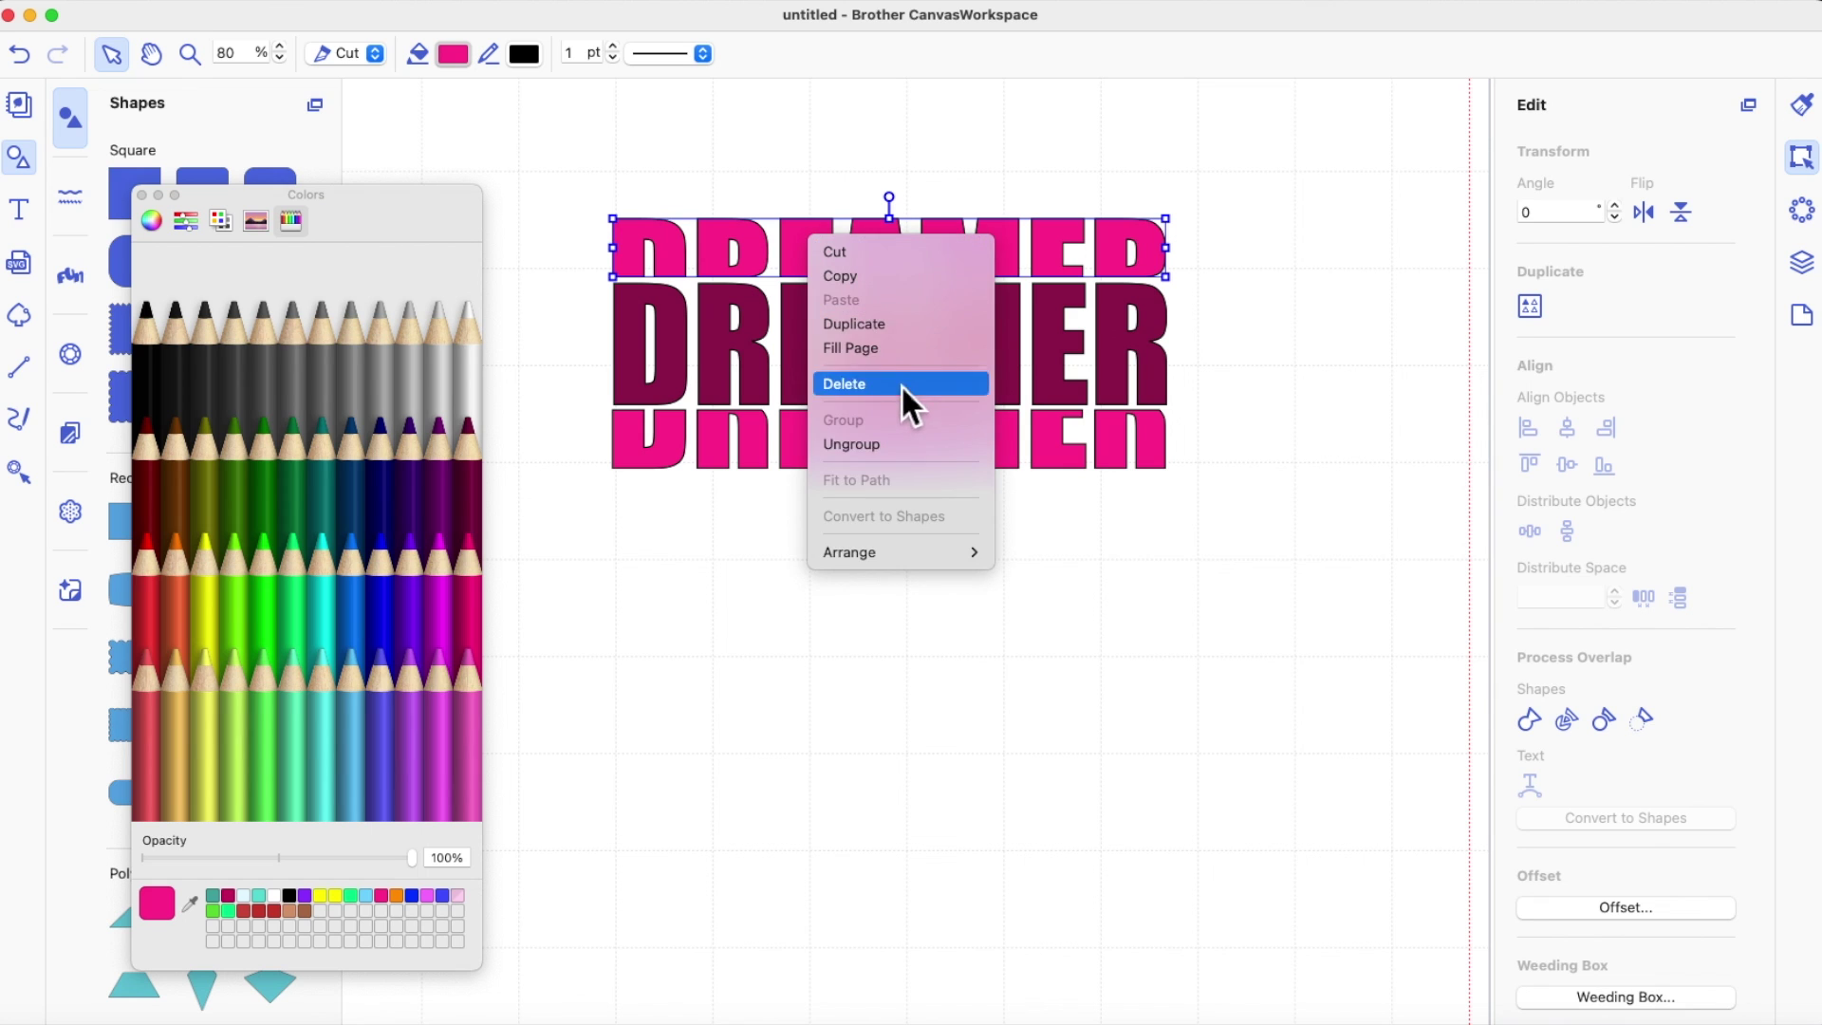
click(892, 325)
drag(861, 305, 805, 203)
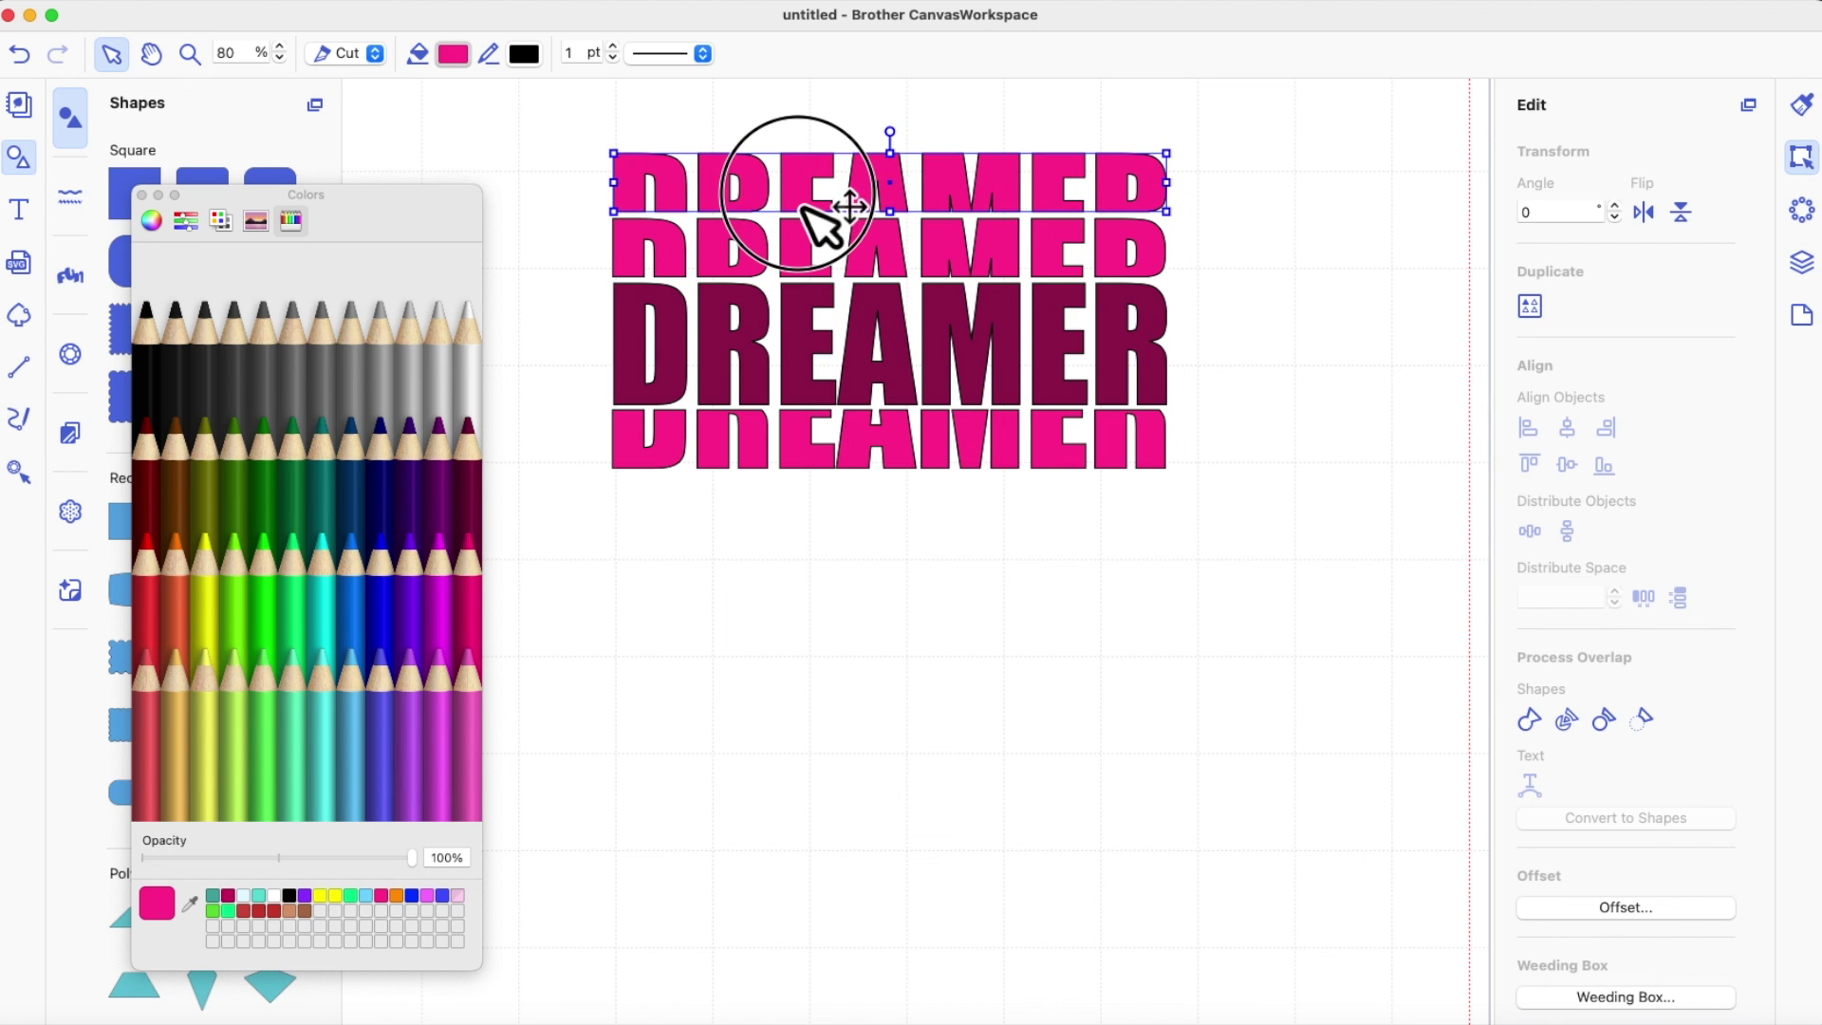
click(478, 727)
Step: Fill the lower-half row below the Maroon DREAMER with Carnation and close the colour palette
click(710, 465)
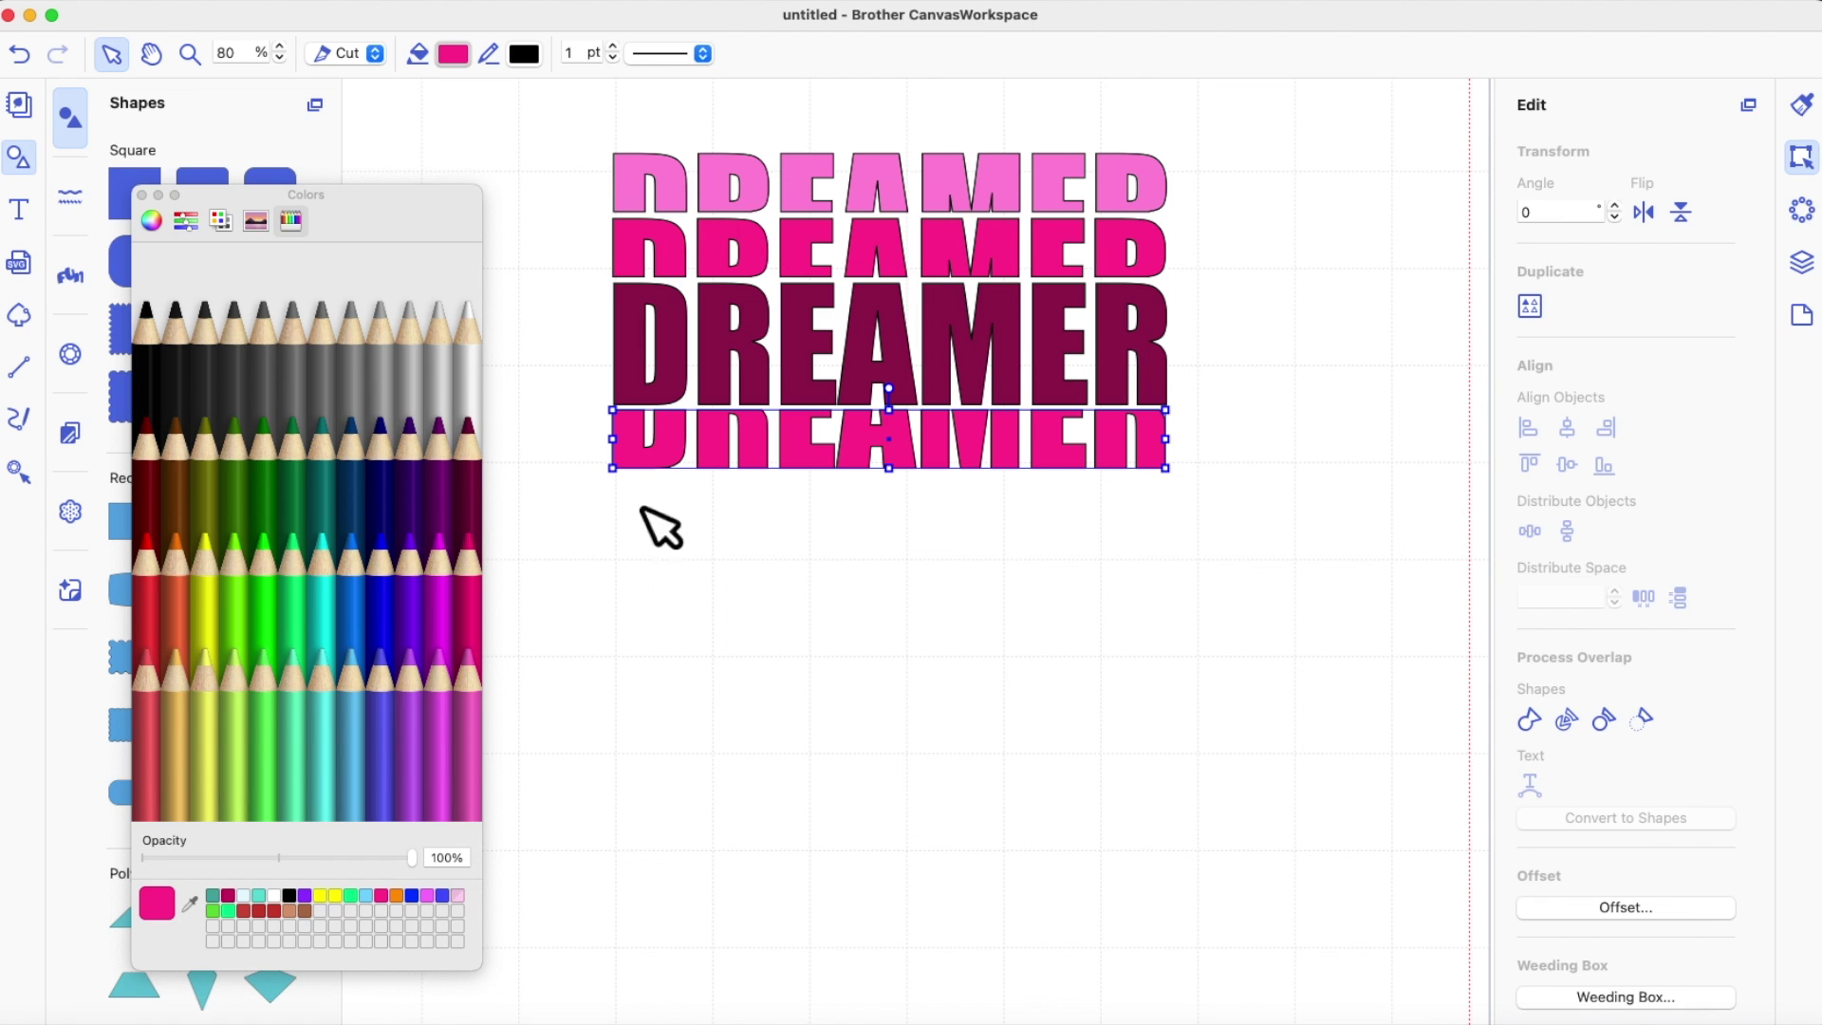
click(468, 745)
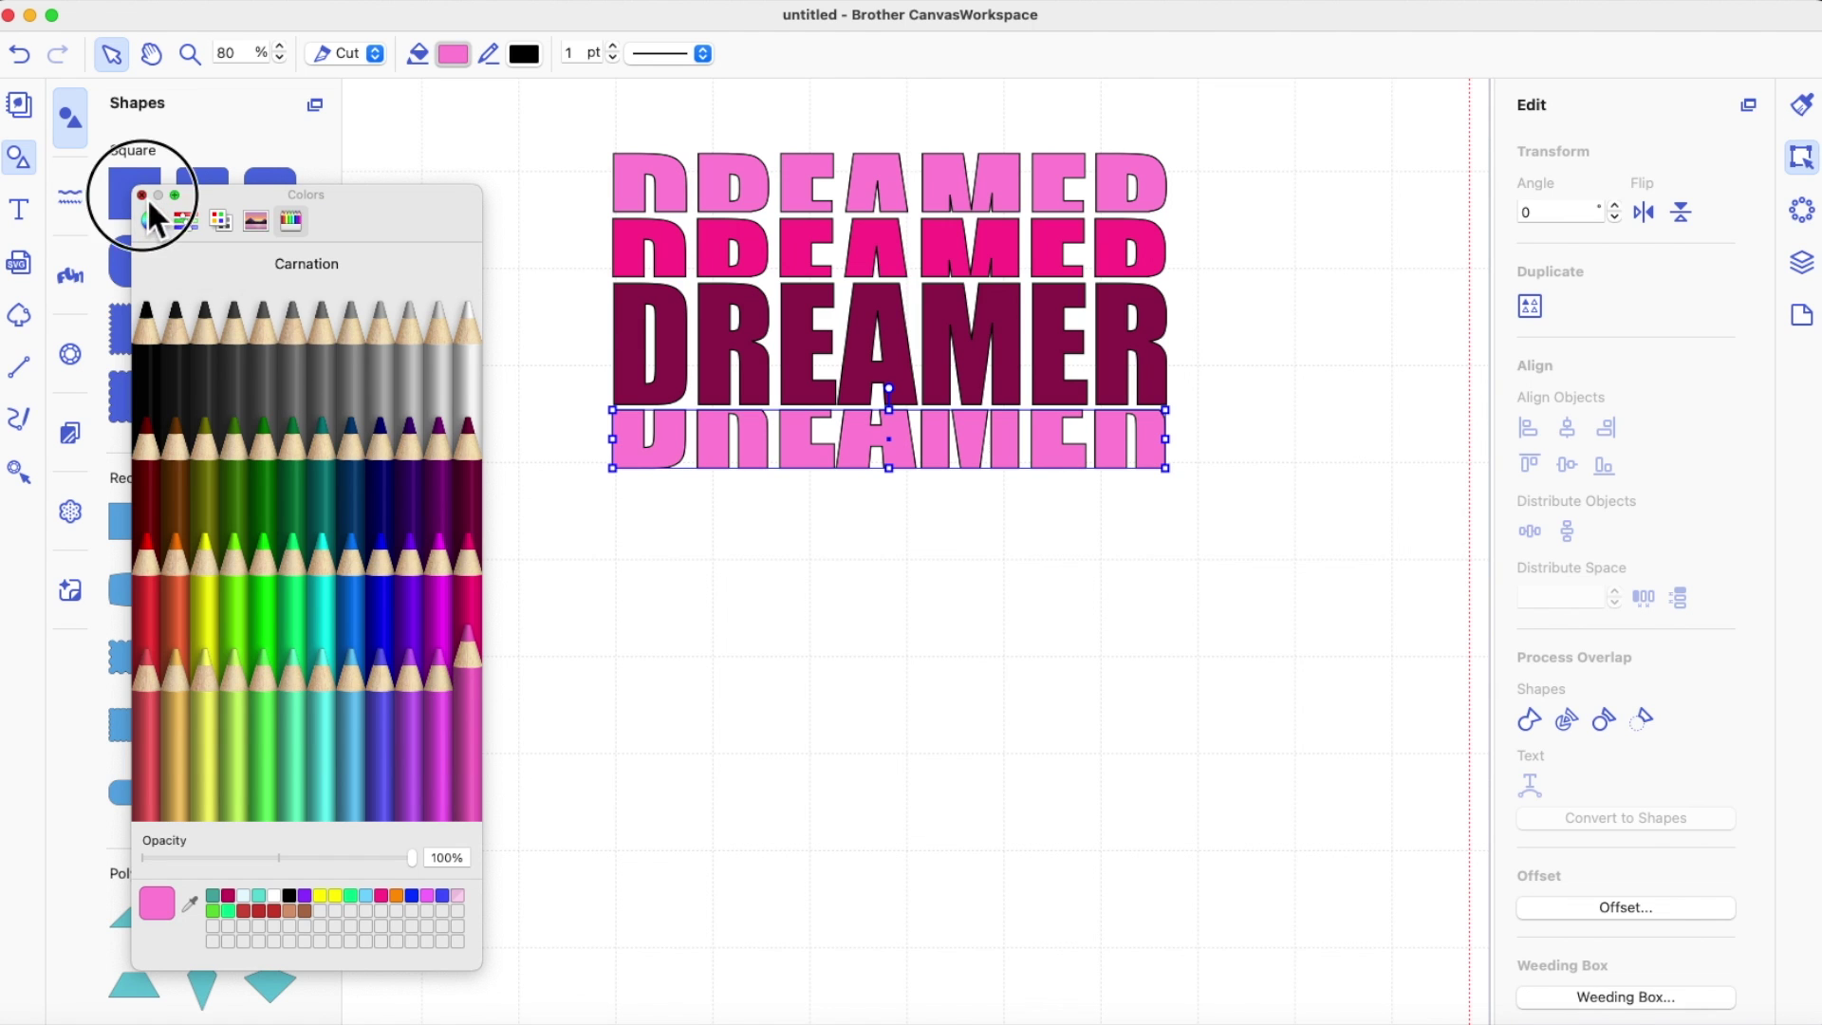
click(144, 195)
click(991, 579)
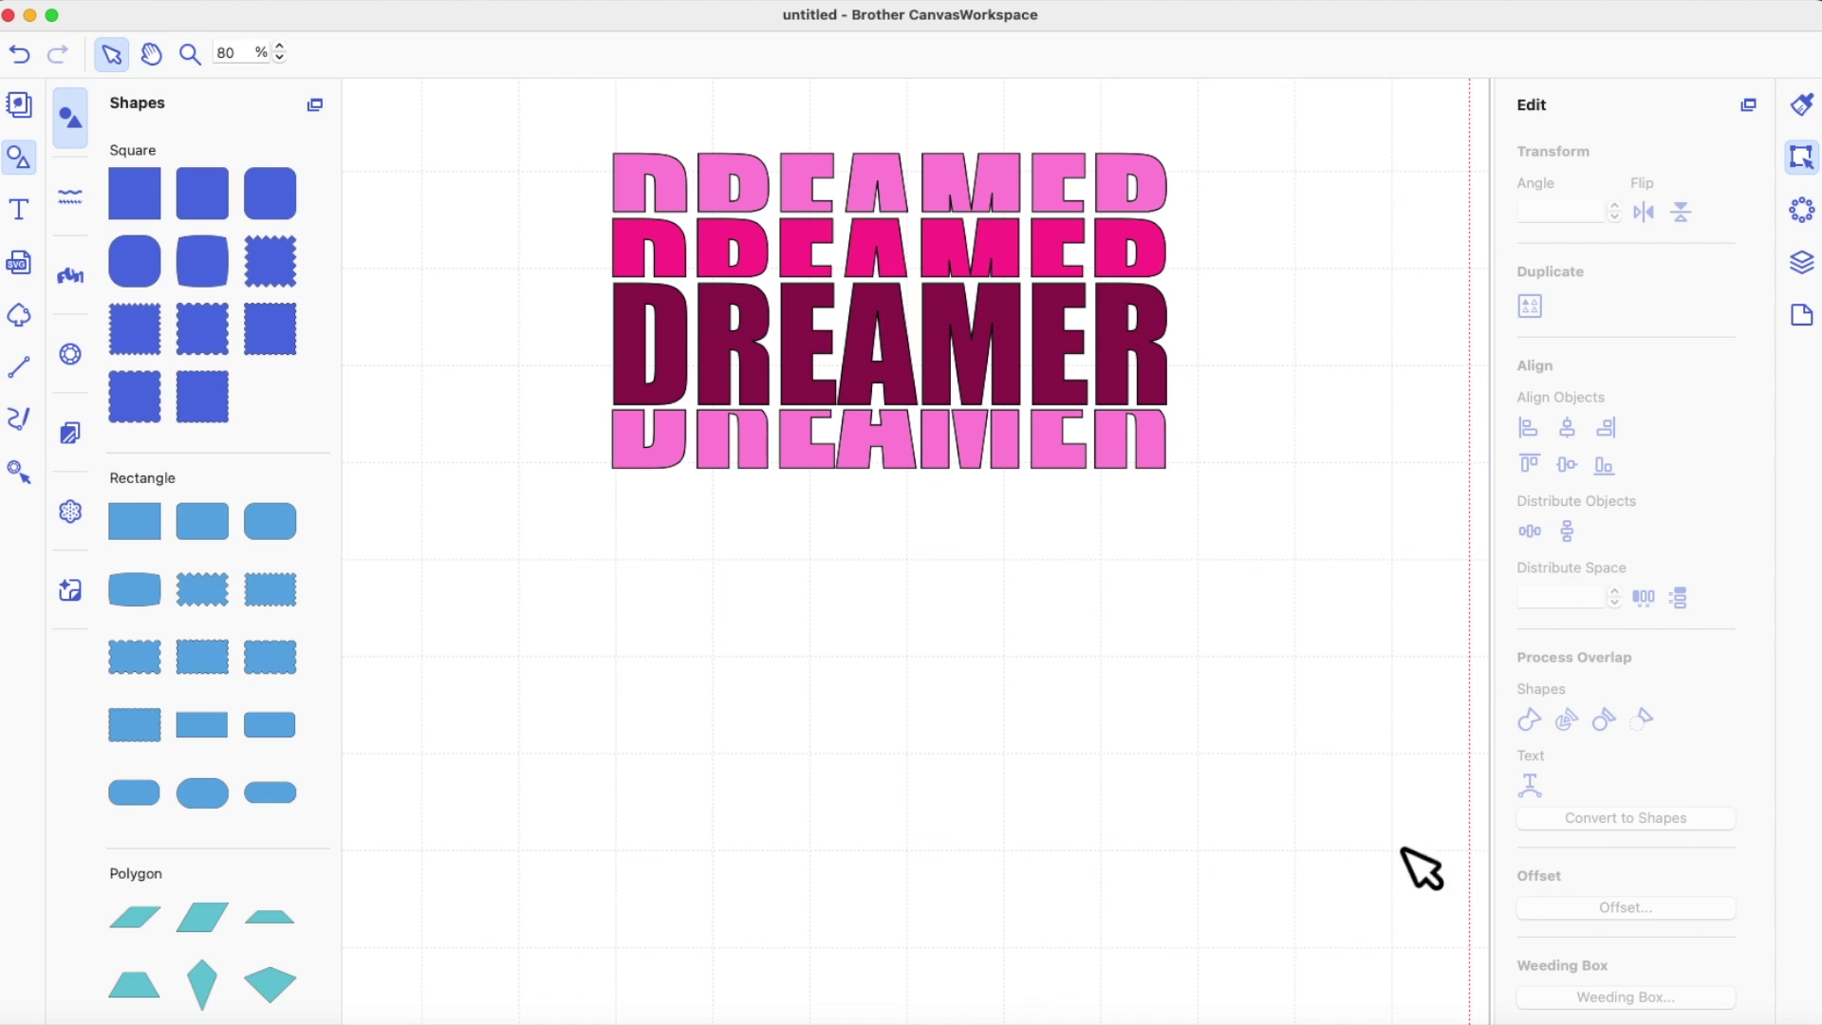
Step: Bring the finished rounded-font DREAMER design onto the mat below the Impact stack
click(281, 59)
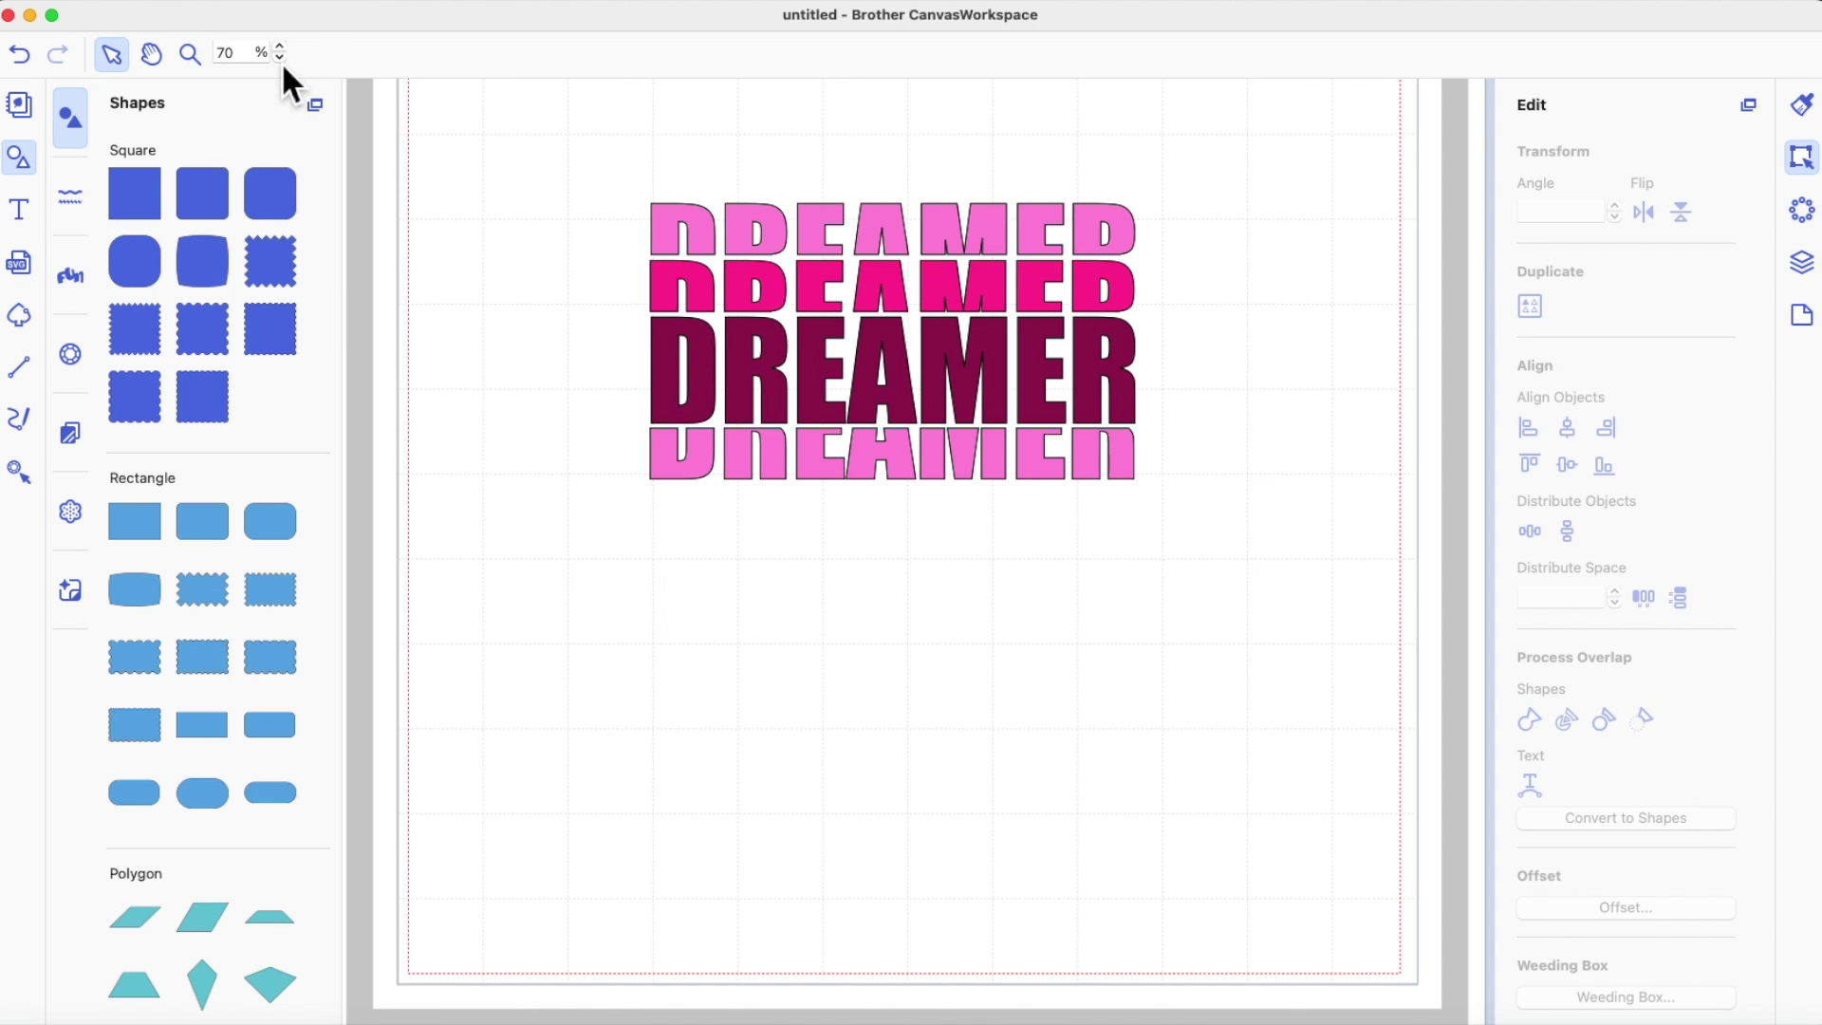
click(281, 59)
drag(1473, 234, 654, 732)
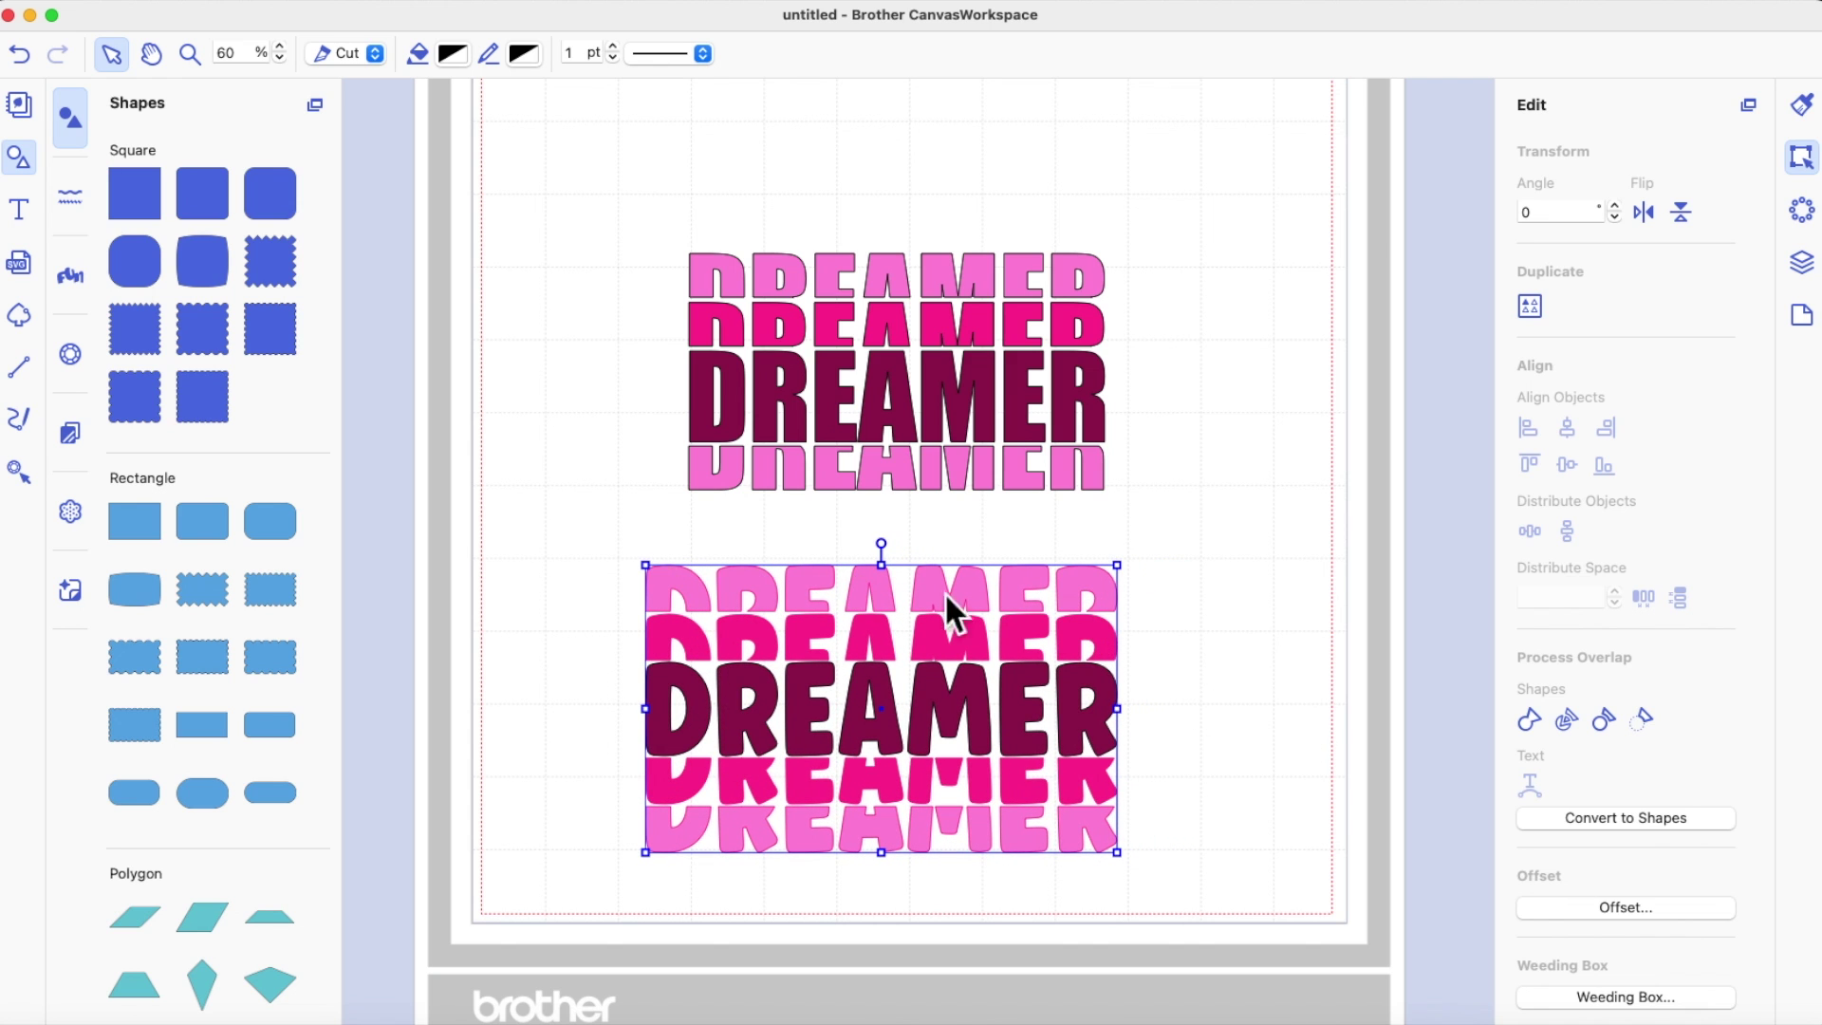
click(840, 607)
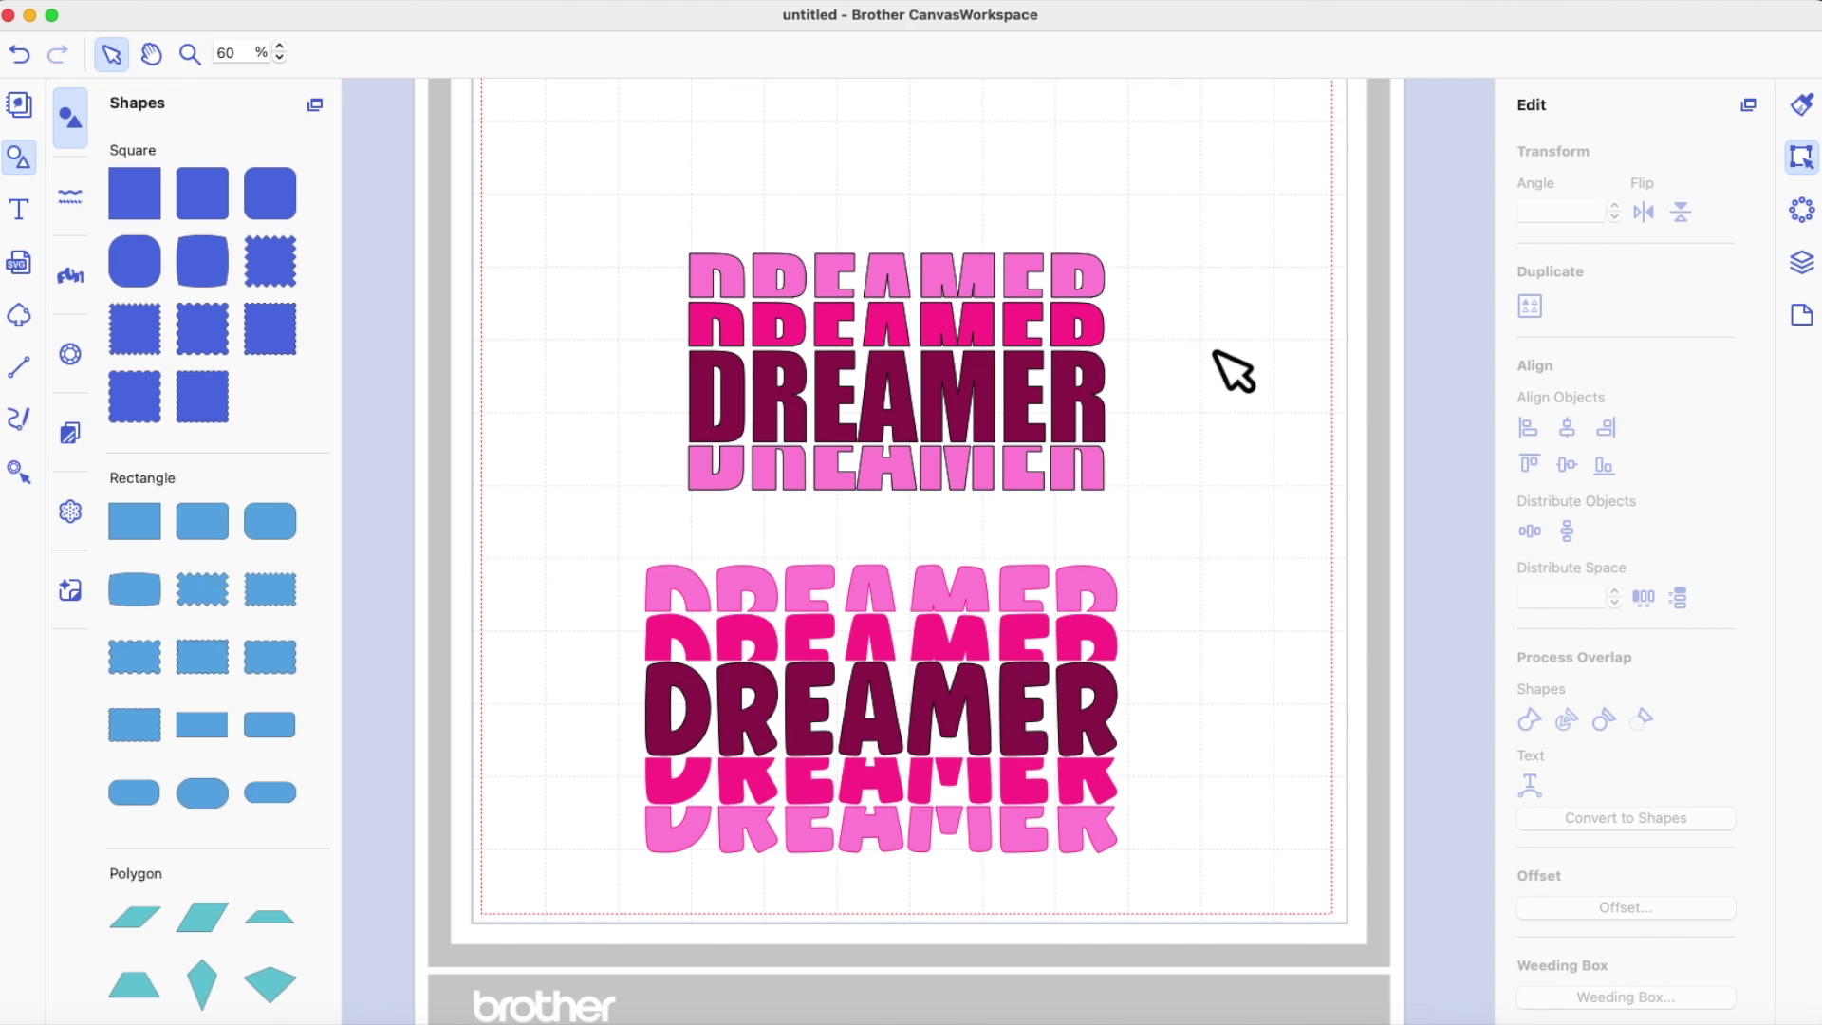
Step: Enlarge the whole Impact stack slightly, move it to the mat's upper-left corner, and place the rounded-font design beneath it
drag(631, 233, 1168, 537)
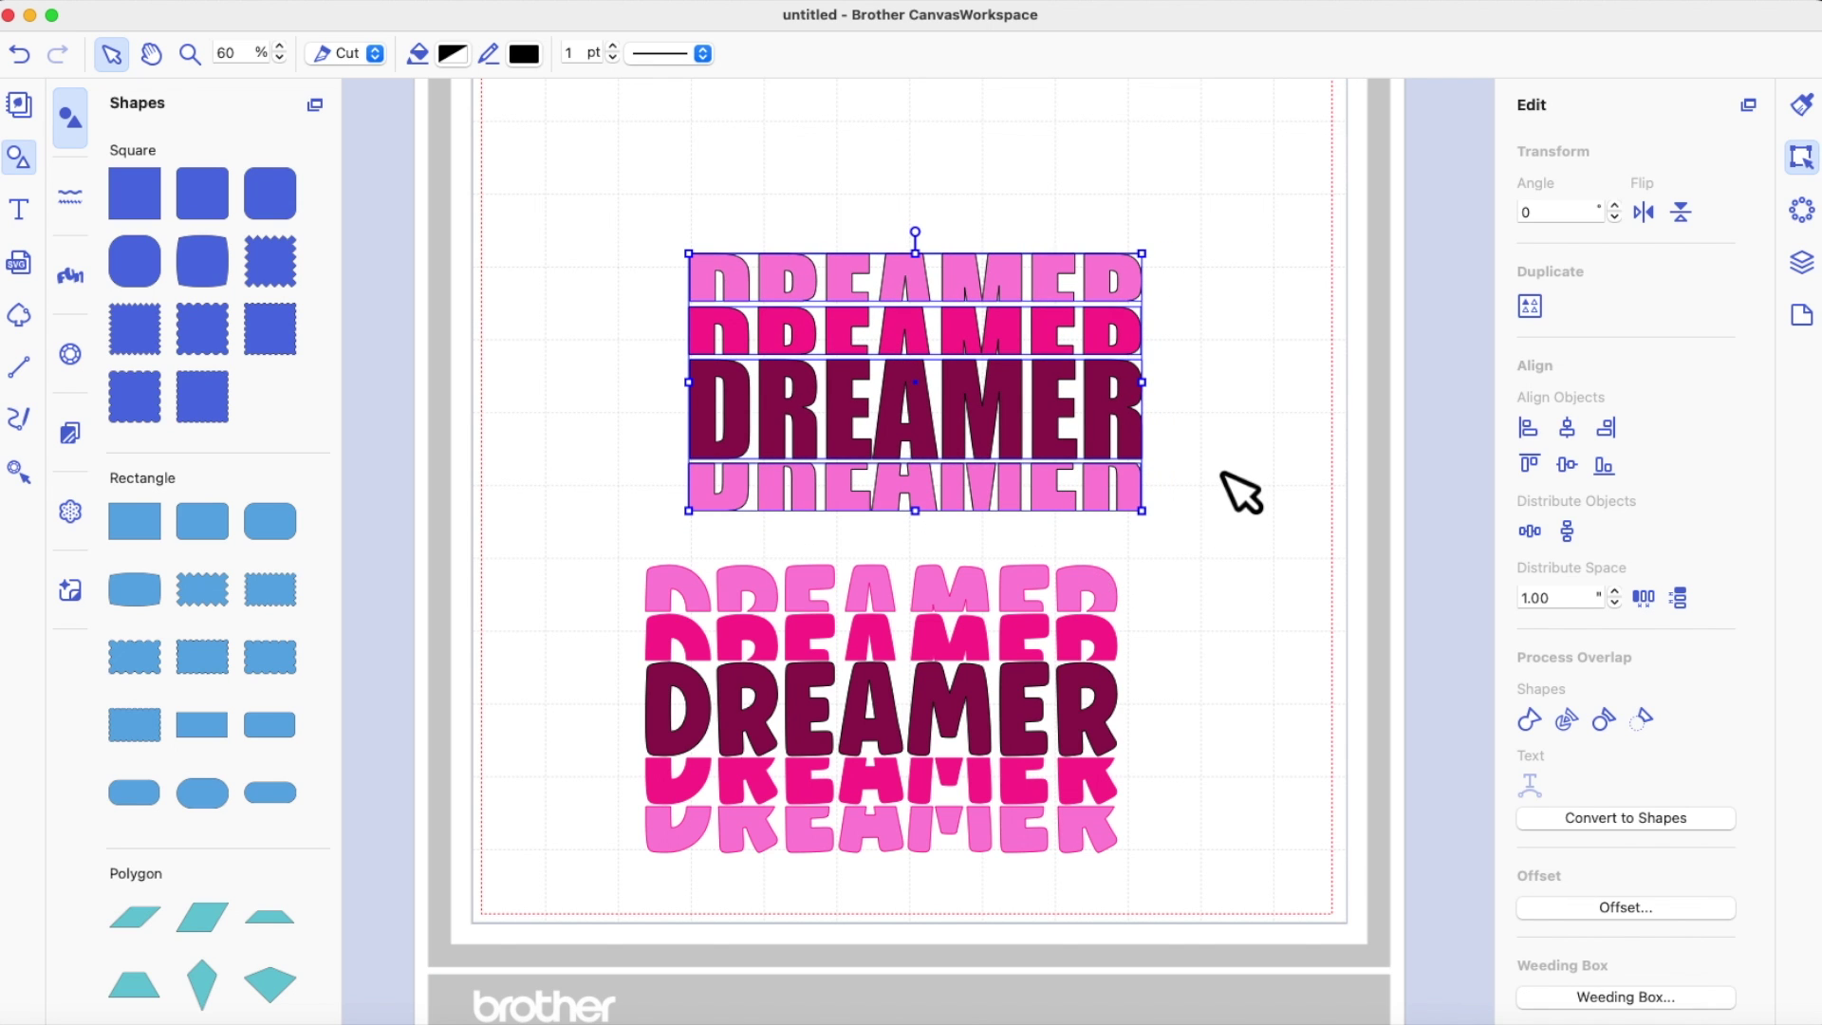
scroll(1224, 475, up, 2)
drag(1148, 501, 967, 342)
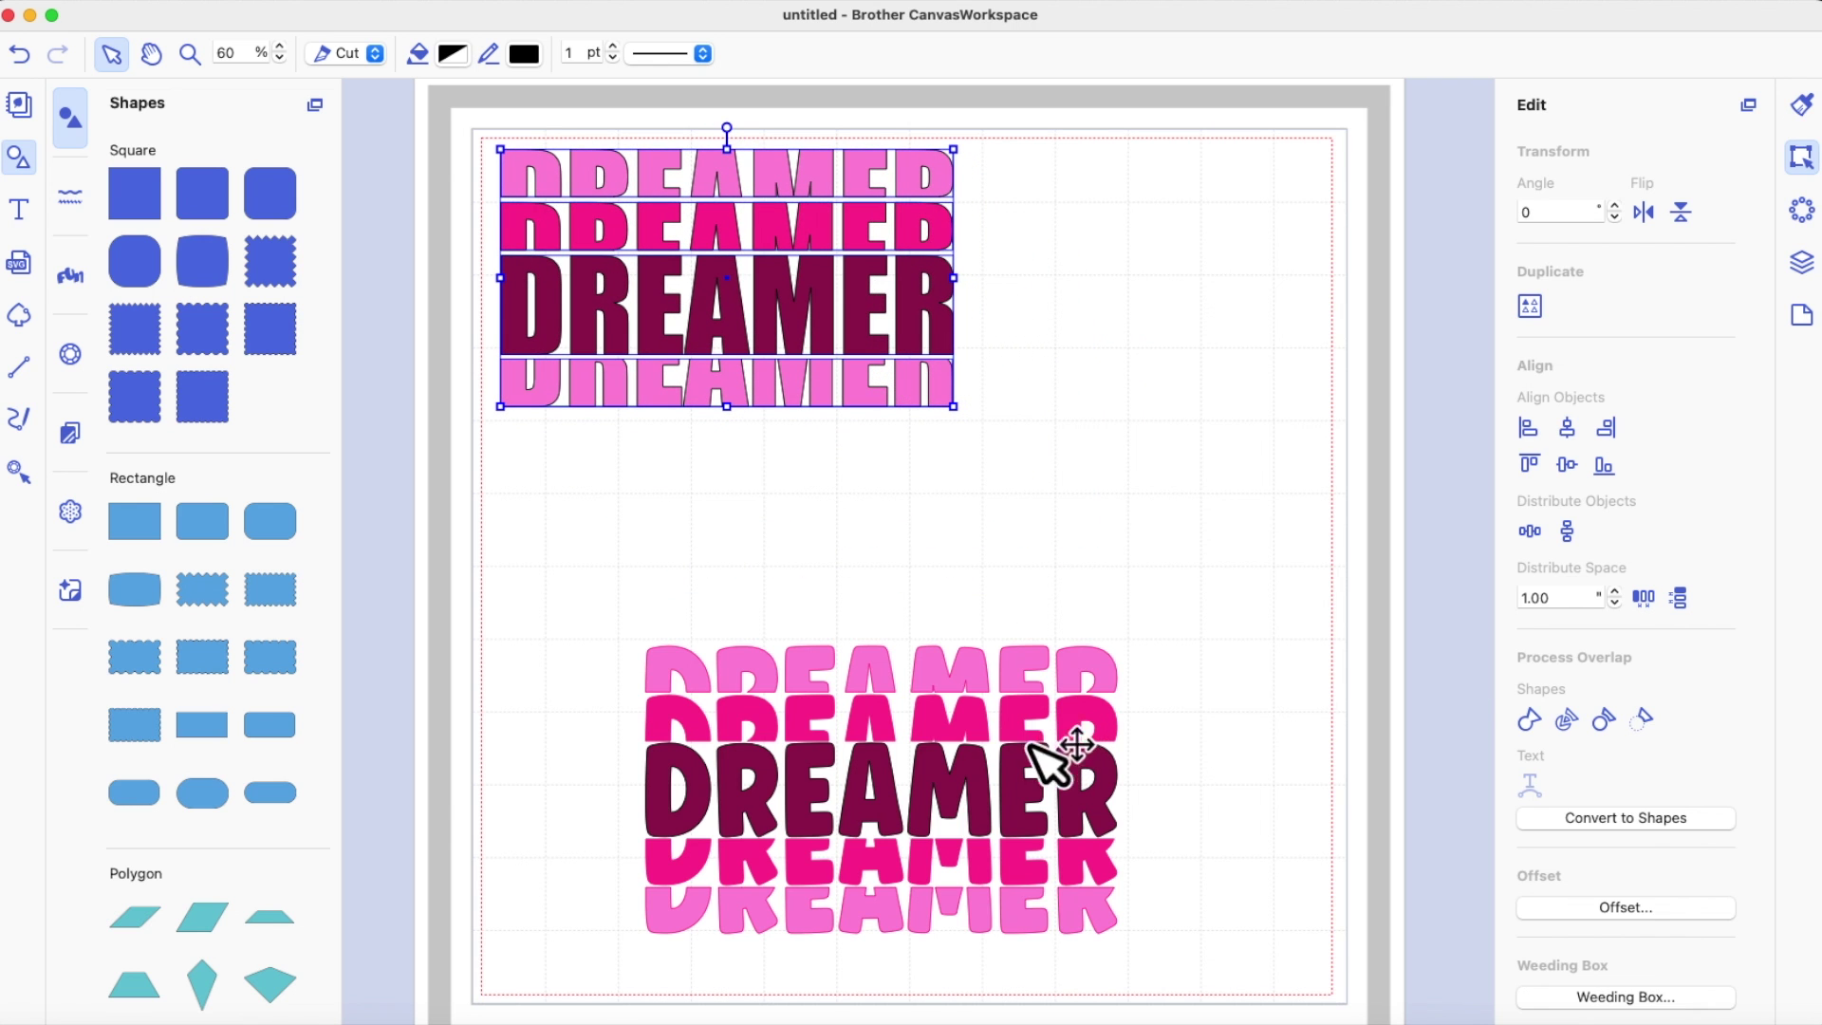
drag(971, 686, 820, 515)
click(731, 174)
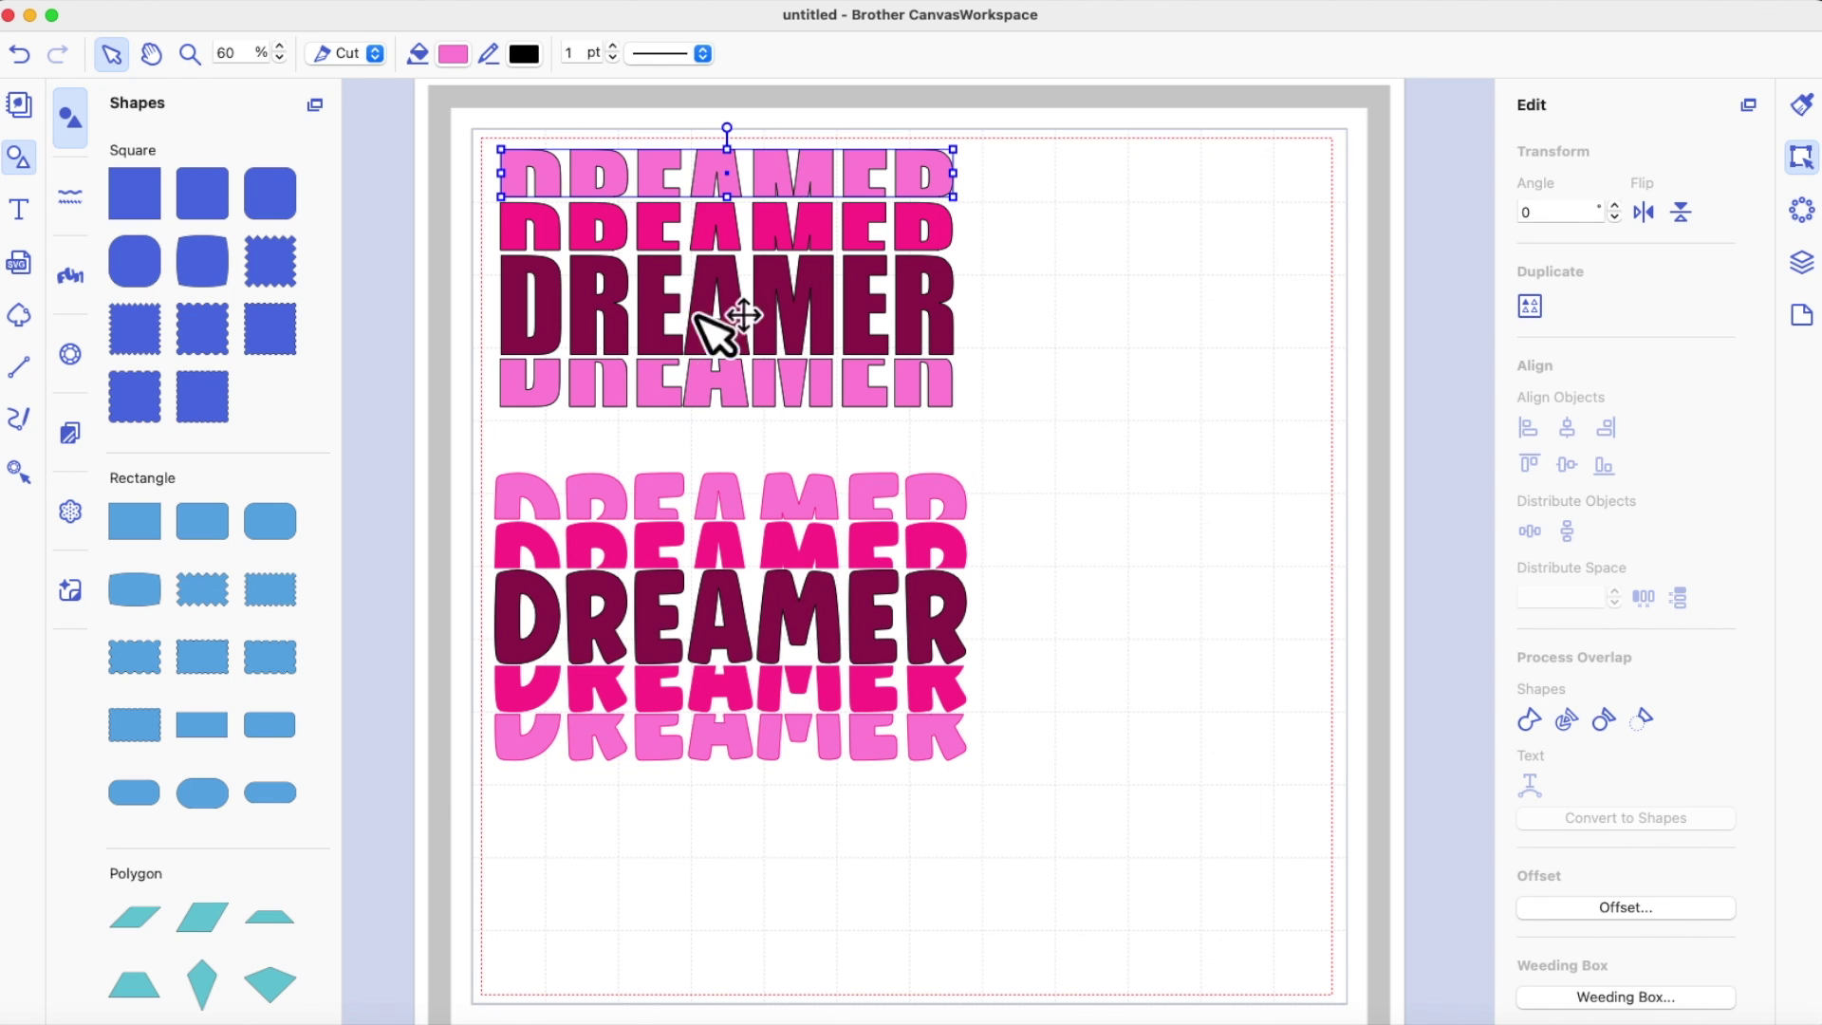
click(1039, 249)
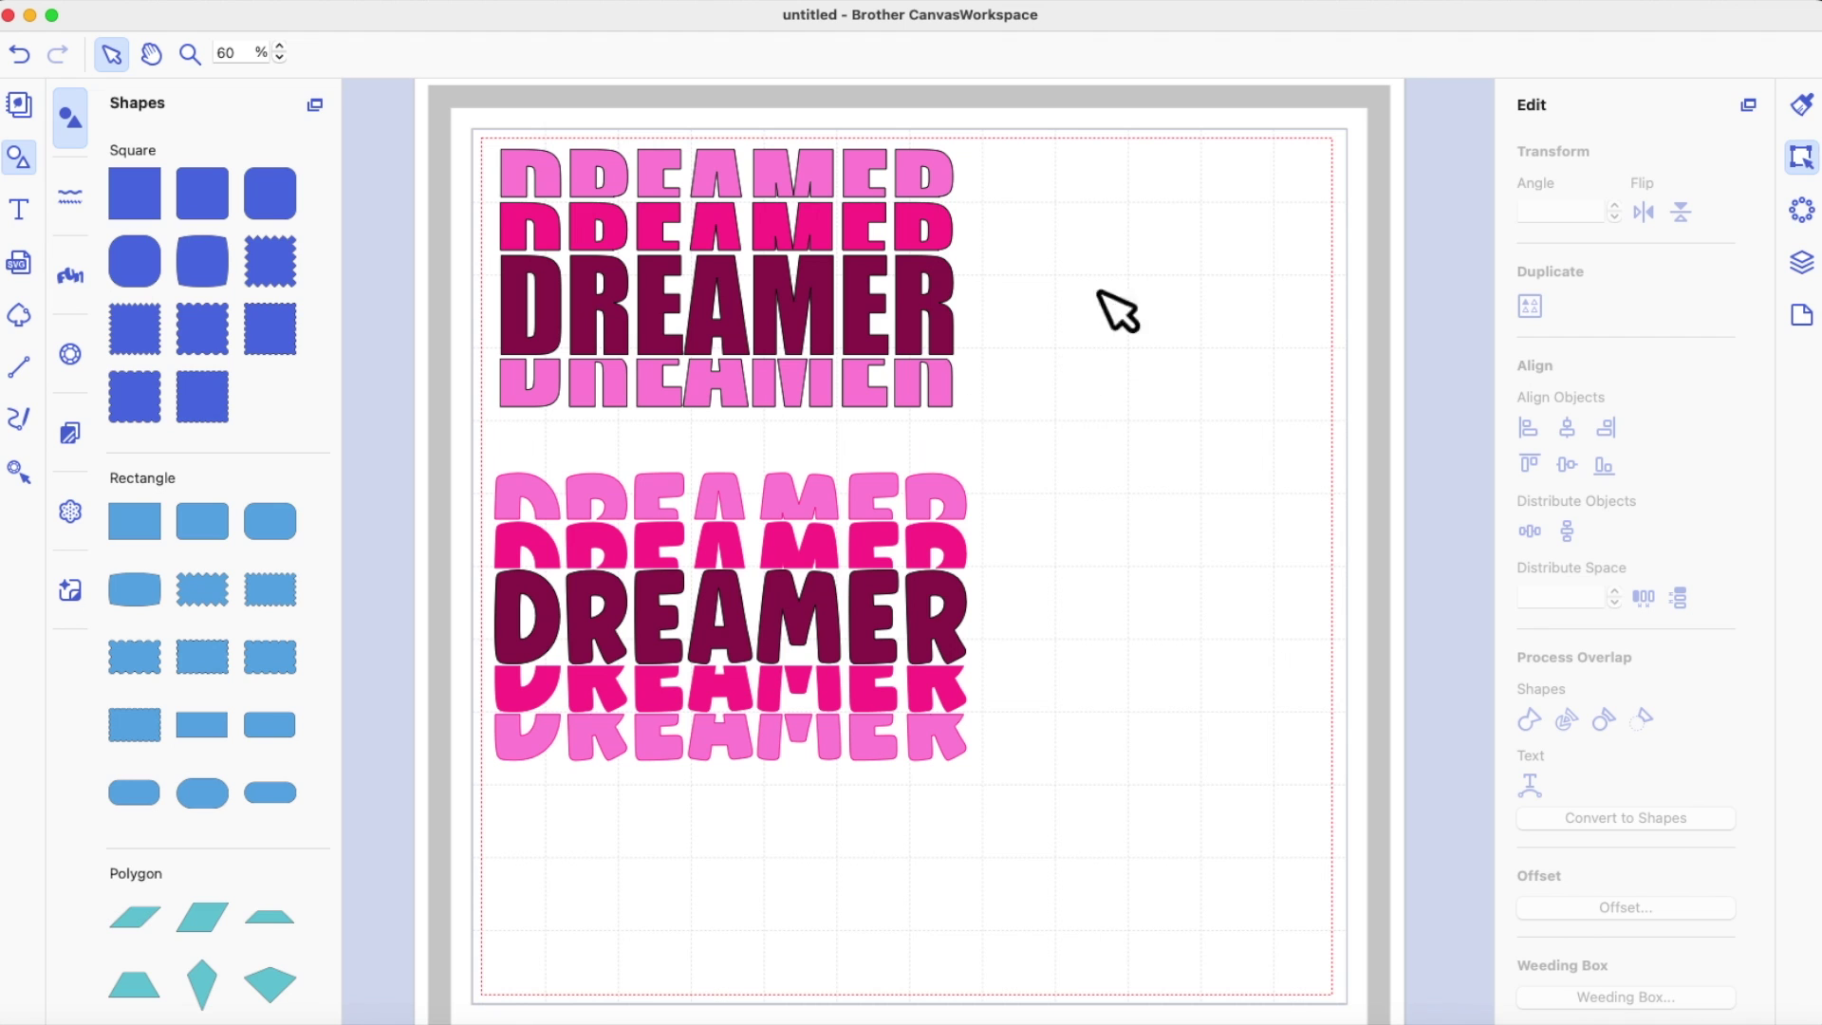
click(748, 176)
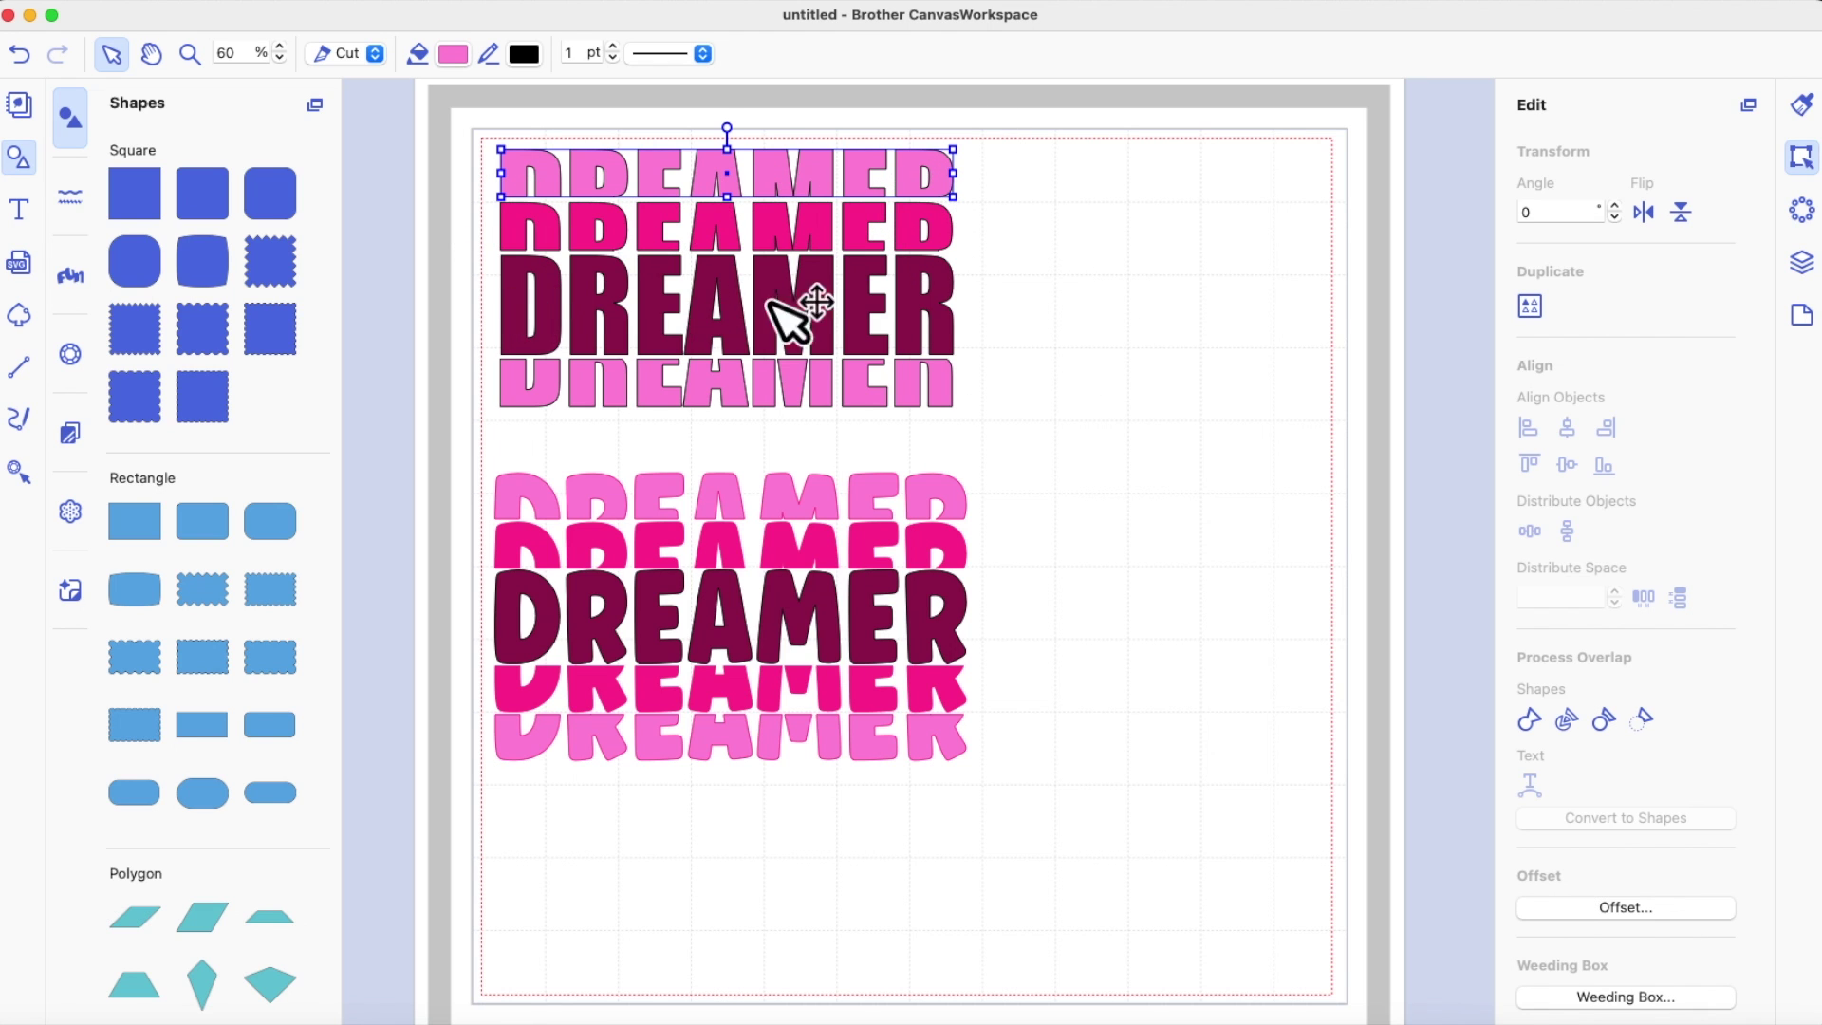
click(919, 302)
click(1010, 325)
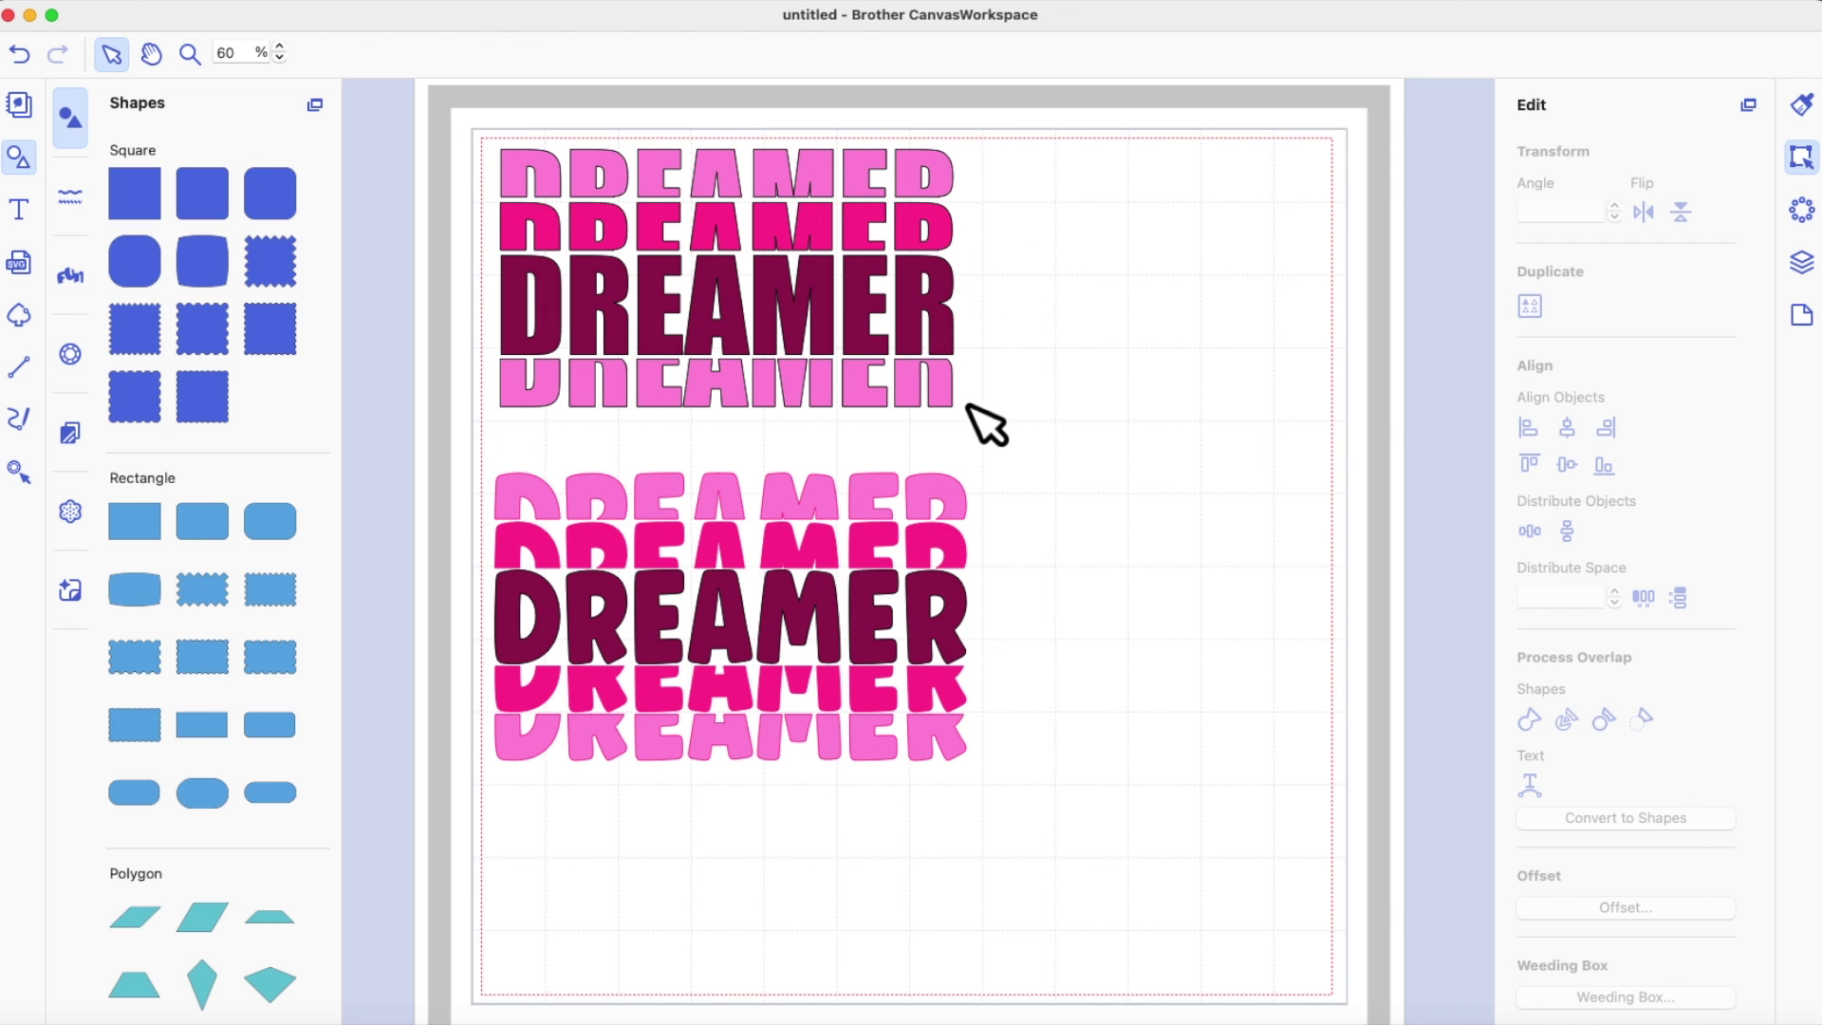
drag(935, 512, 1016, 570)
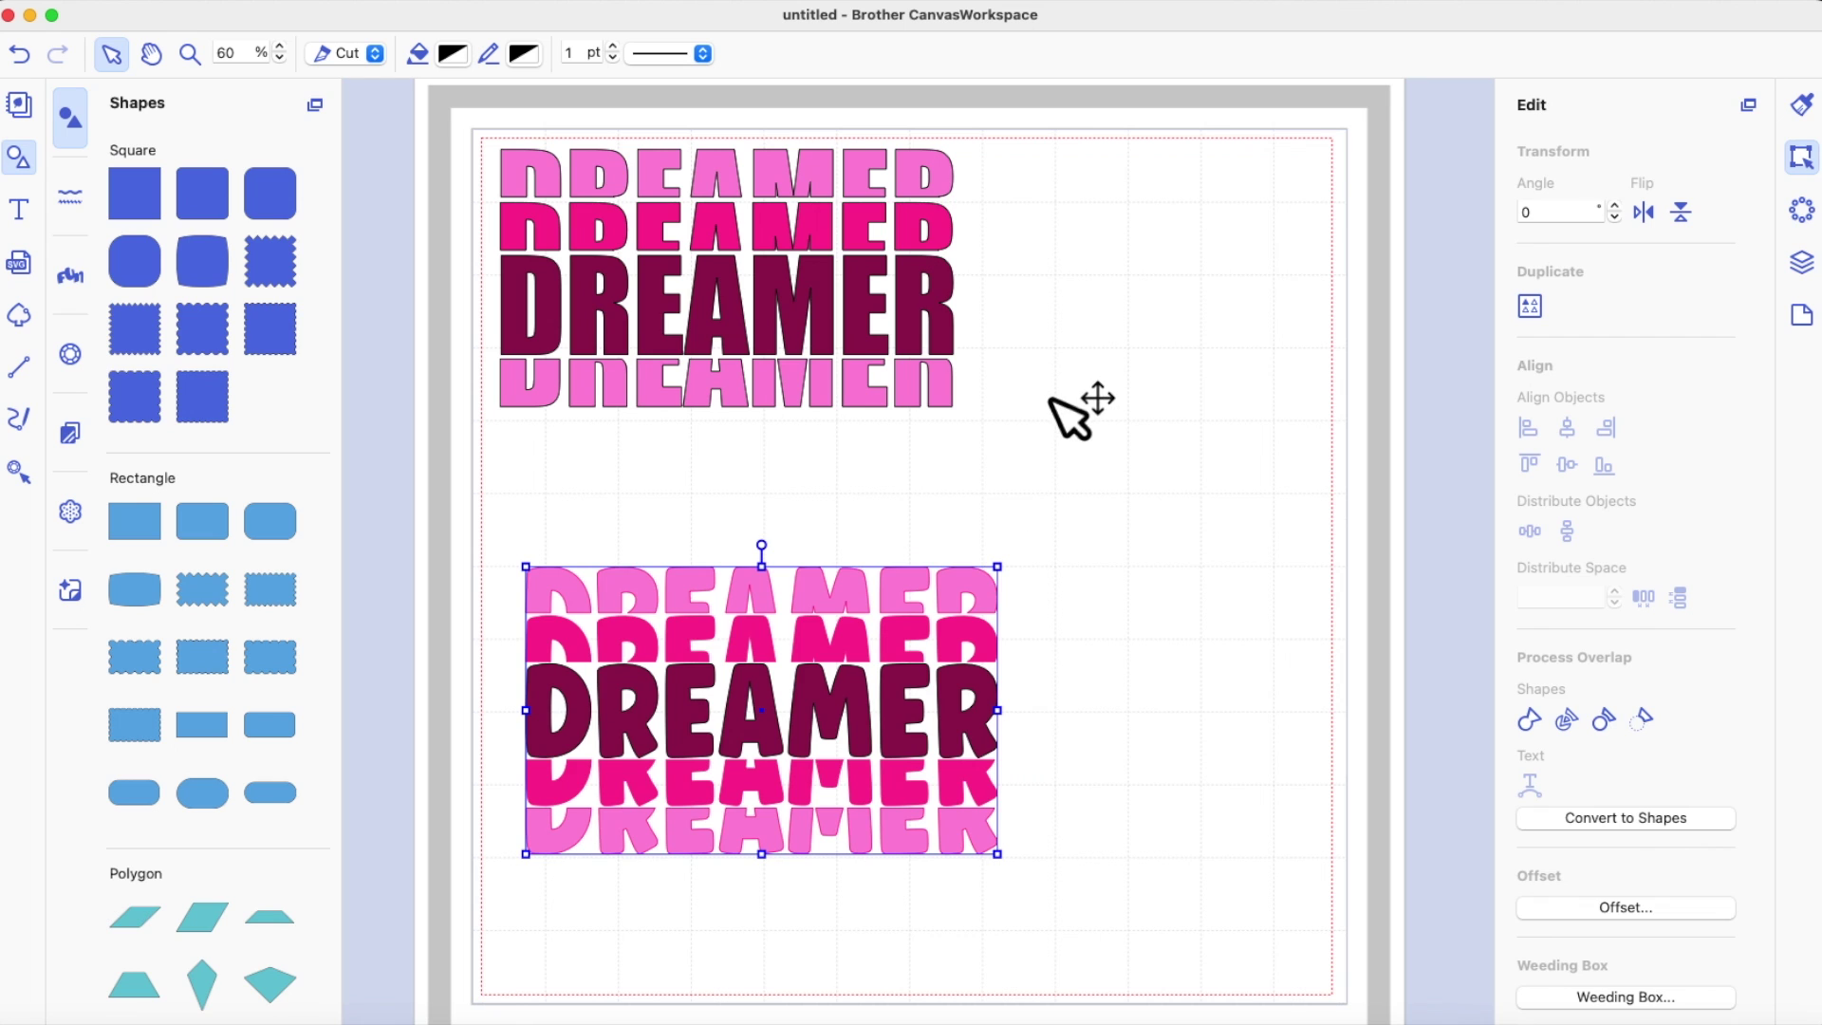
click(952, 394)
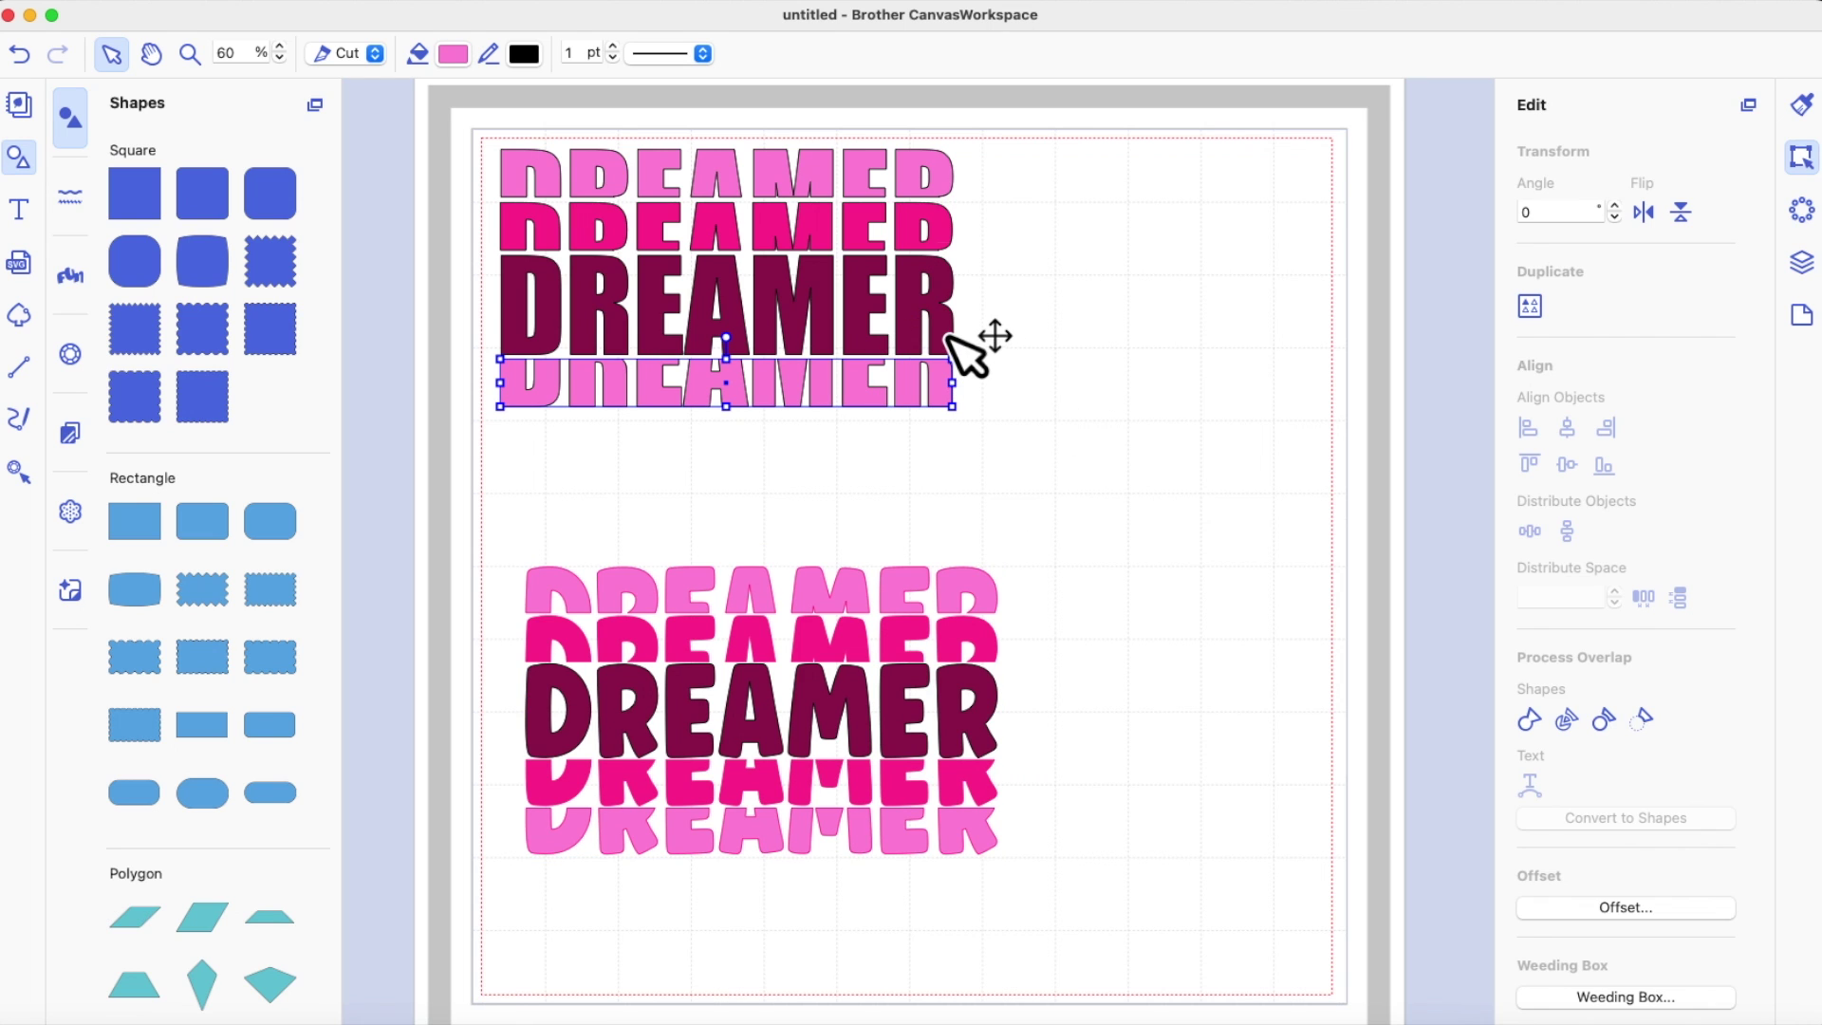
click(949, 323)
click(949, 214)
click(951, 183)
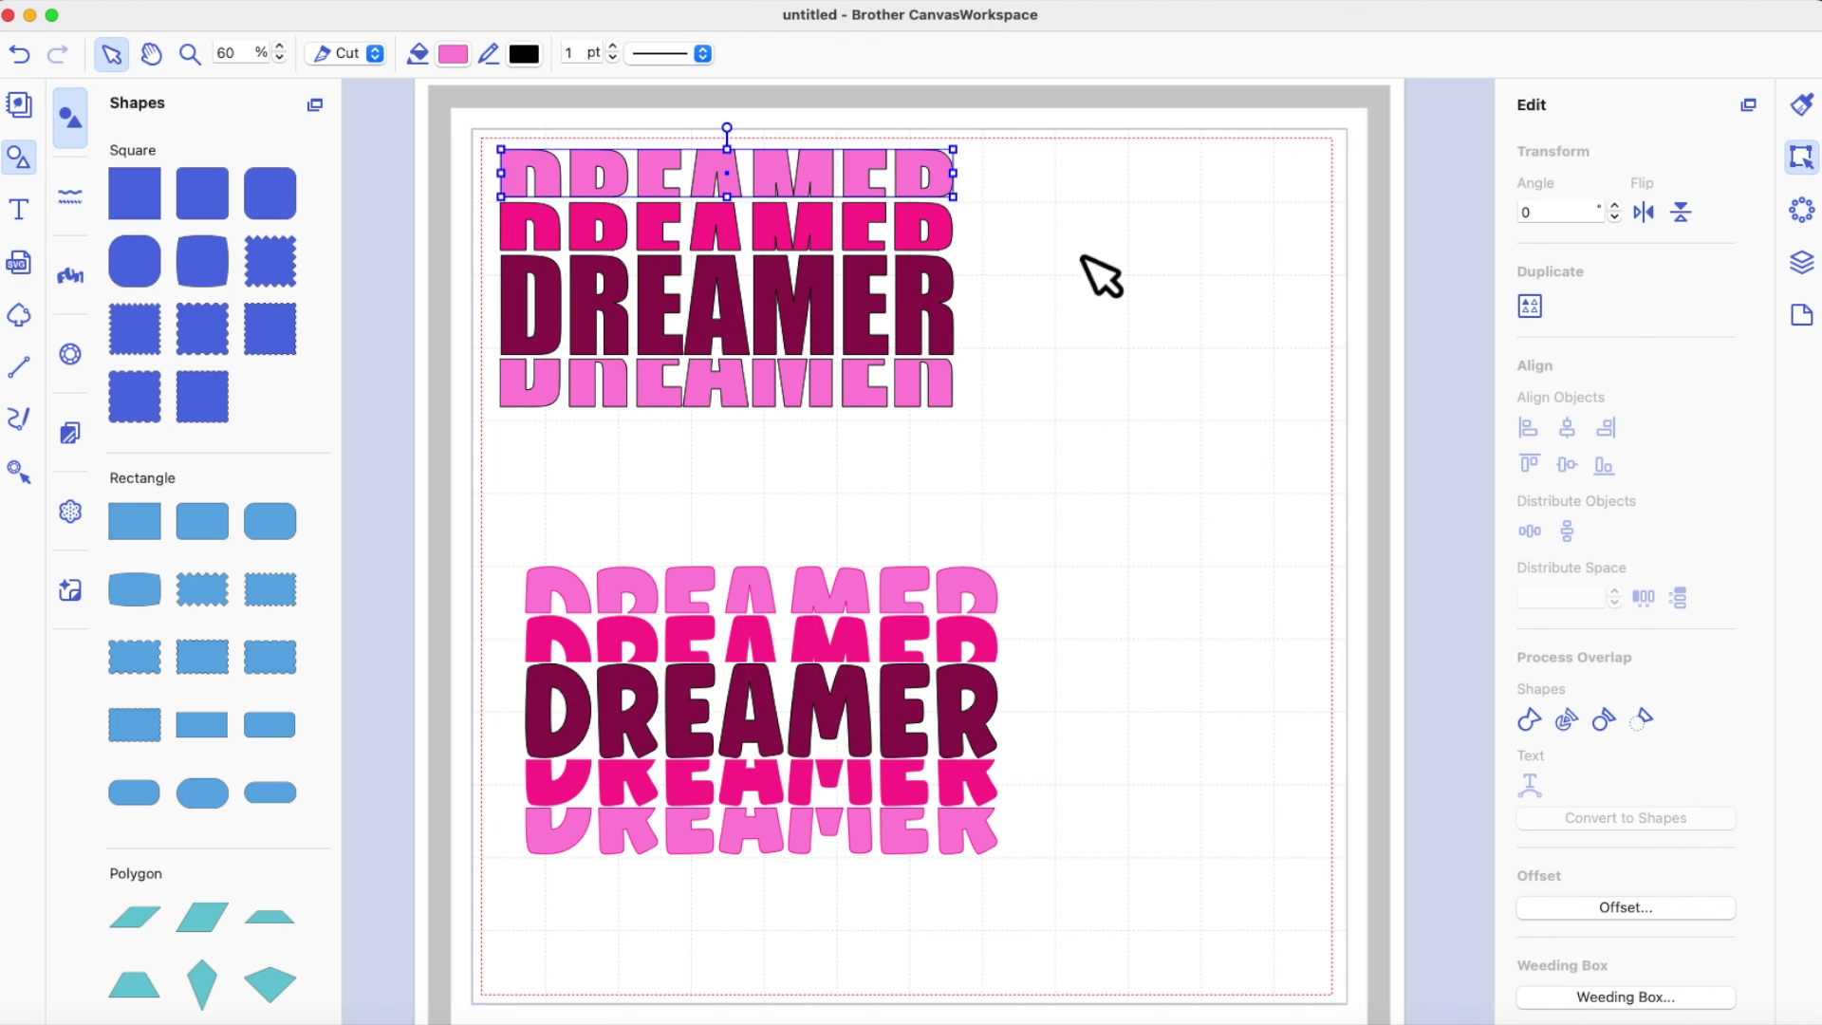
click(1099, 276)
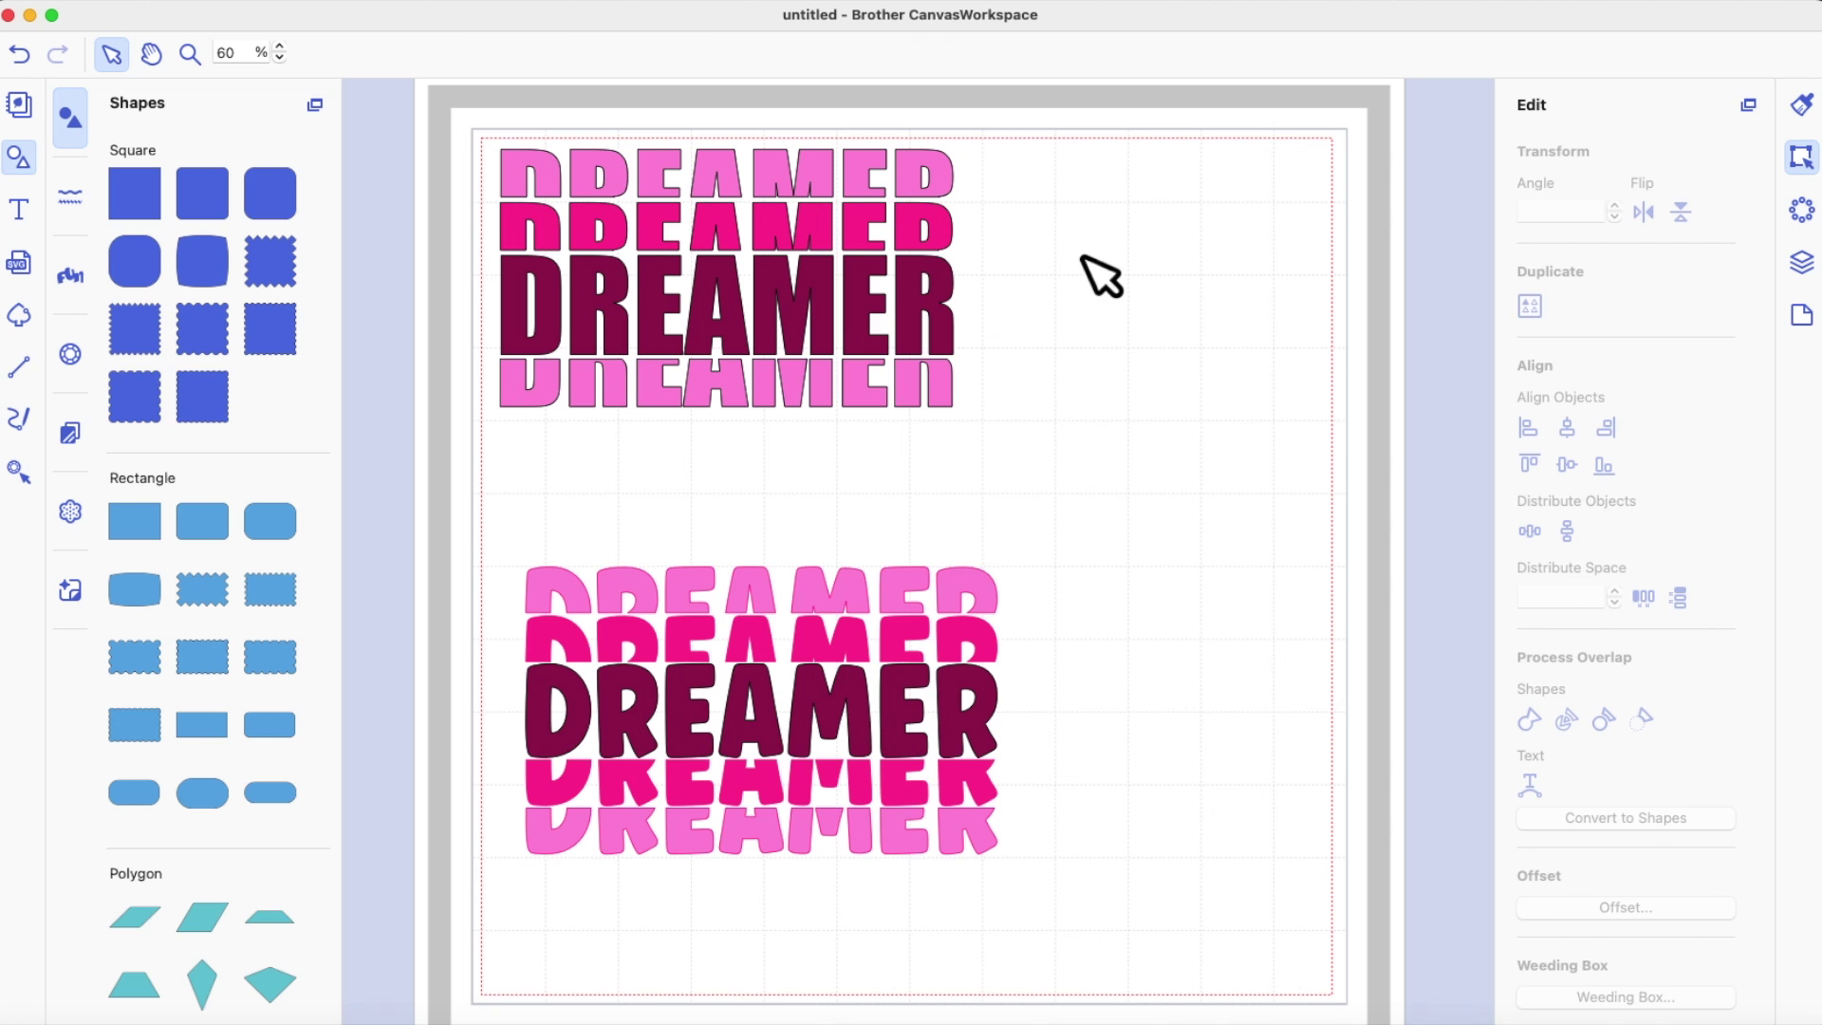
key(super+z)
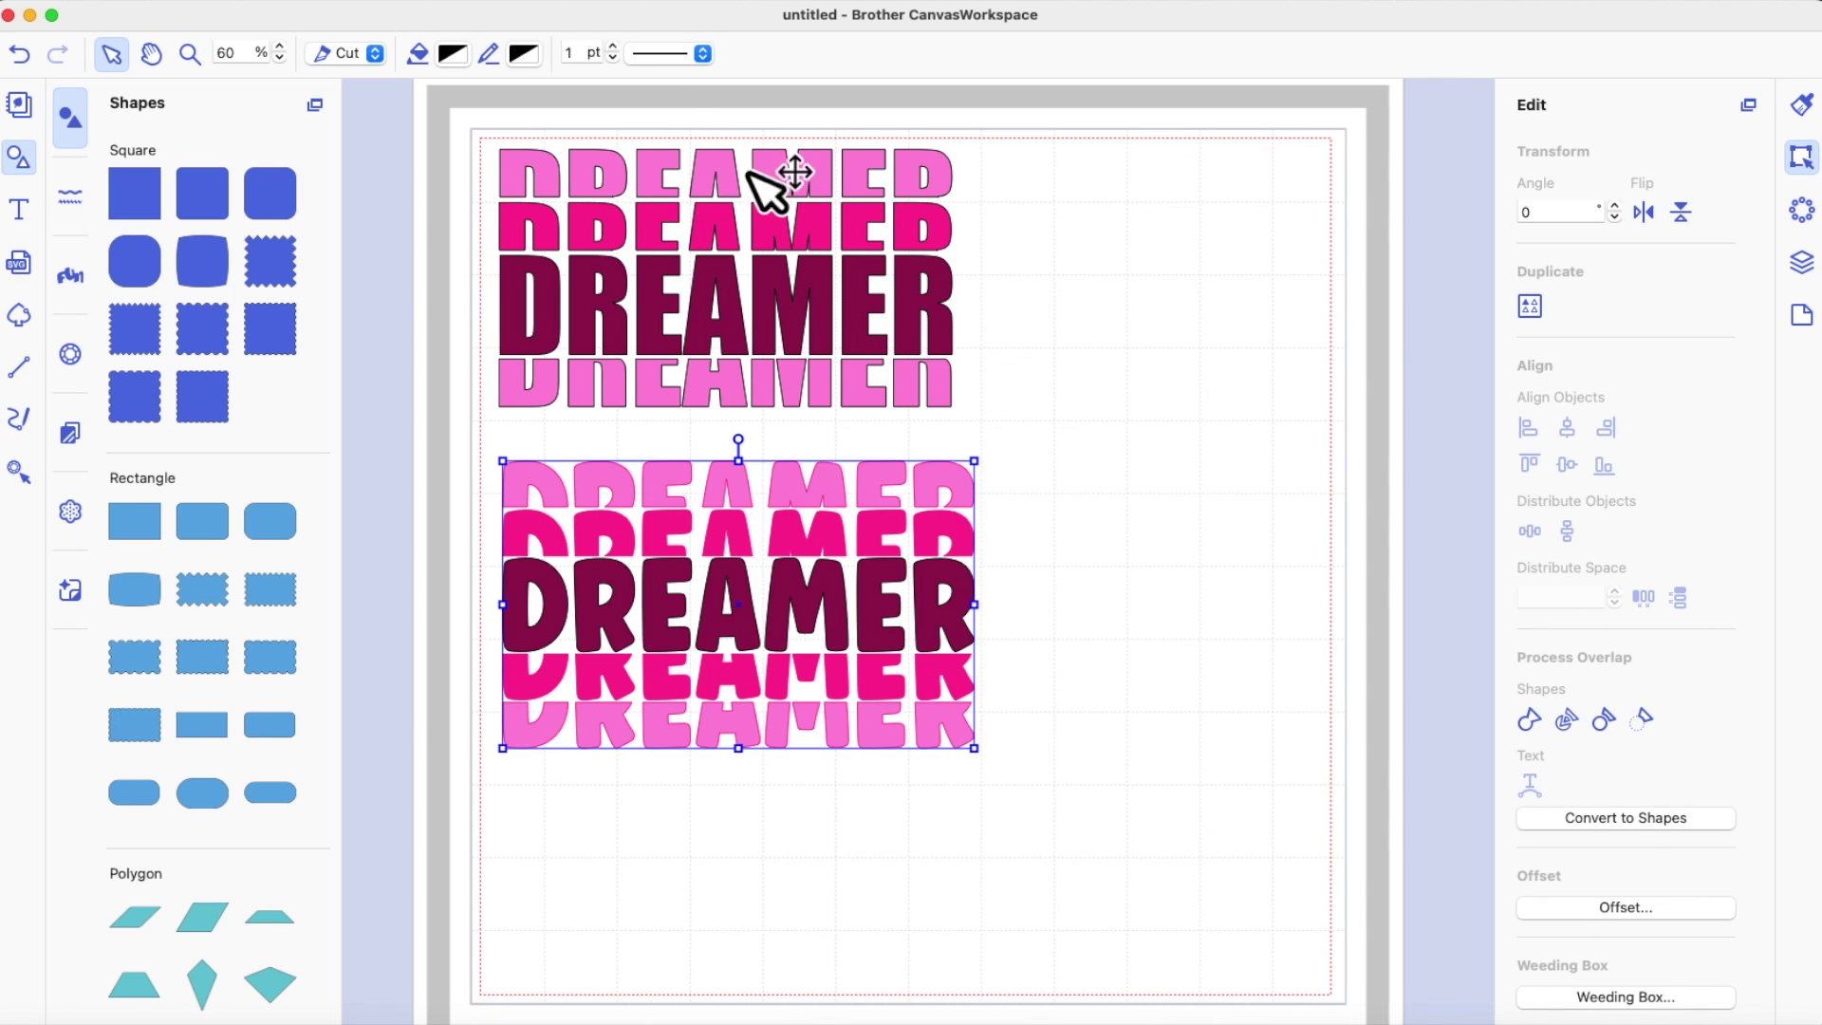
Step: Move the rounded-font design further down the mat and duplicate the Impact stack's lowest row, stacking the two rows closely
drag(814, 503, 813, 702)
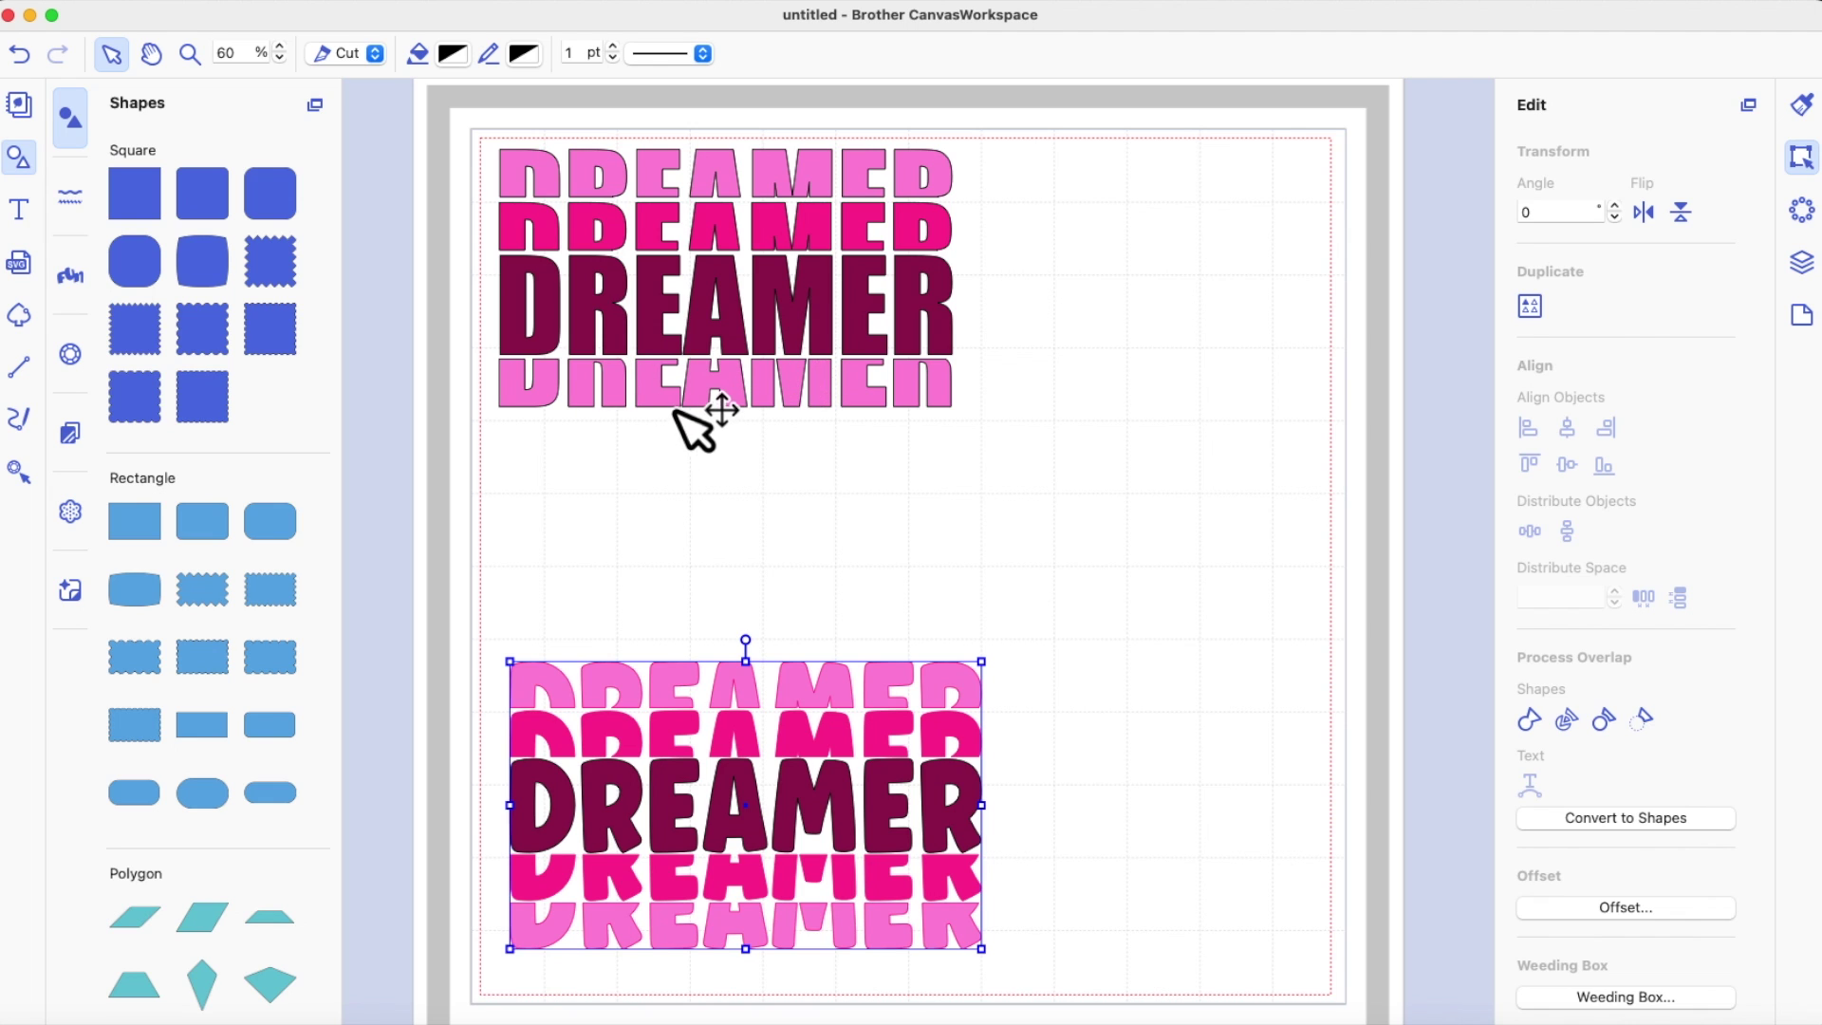
click(707, 406)
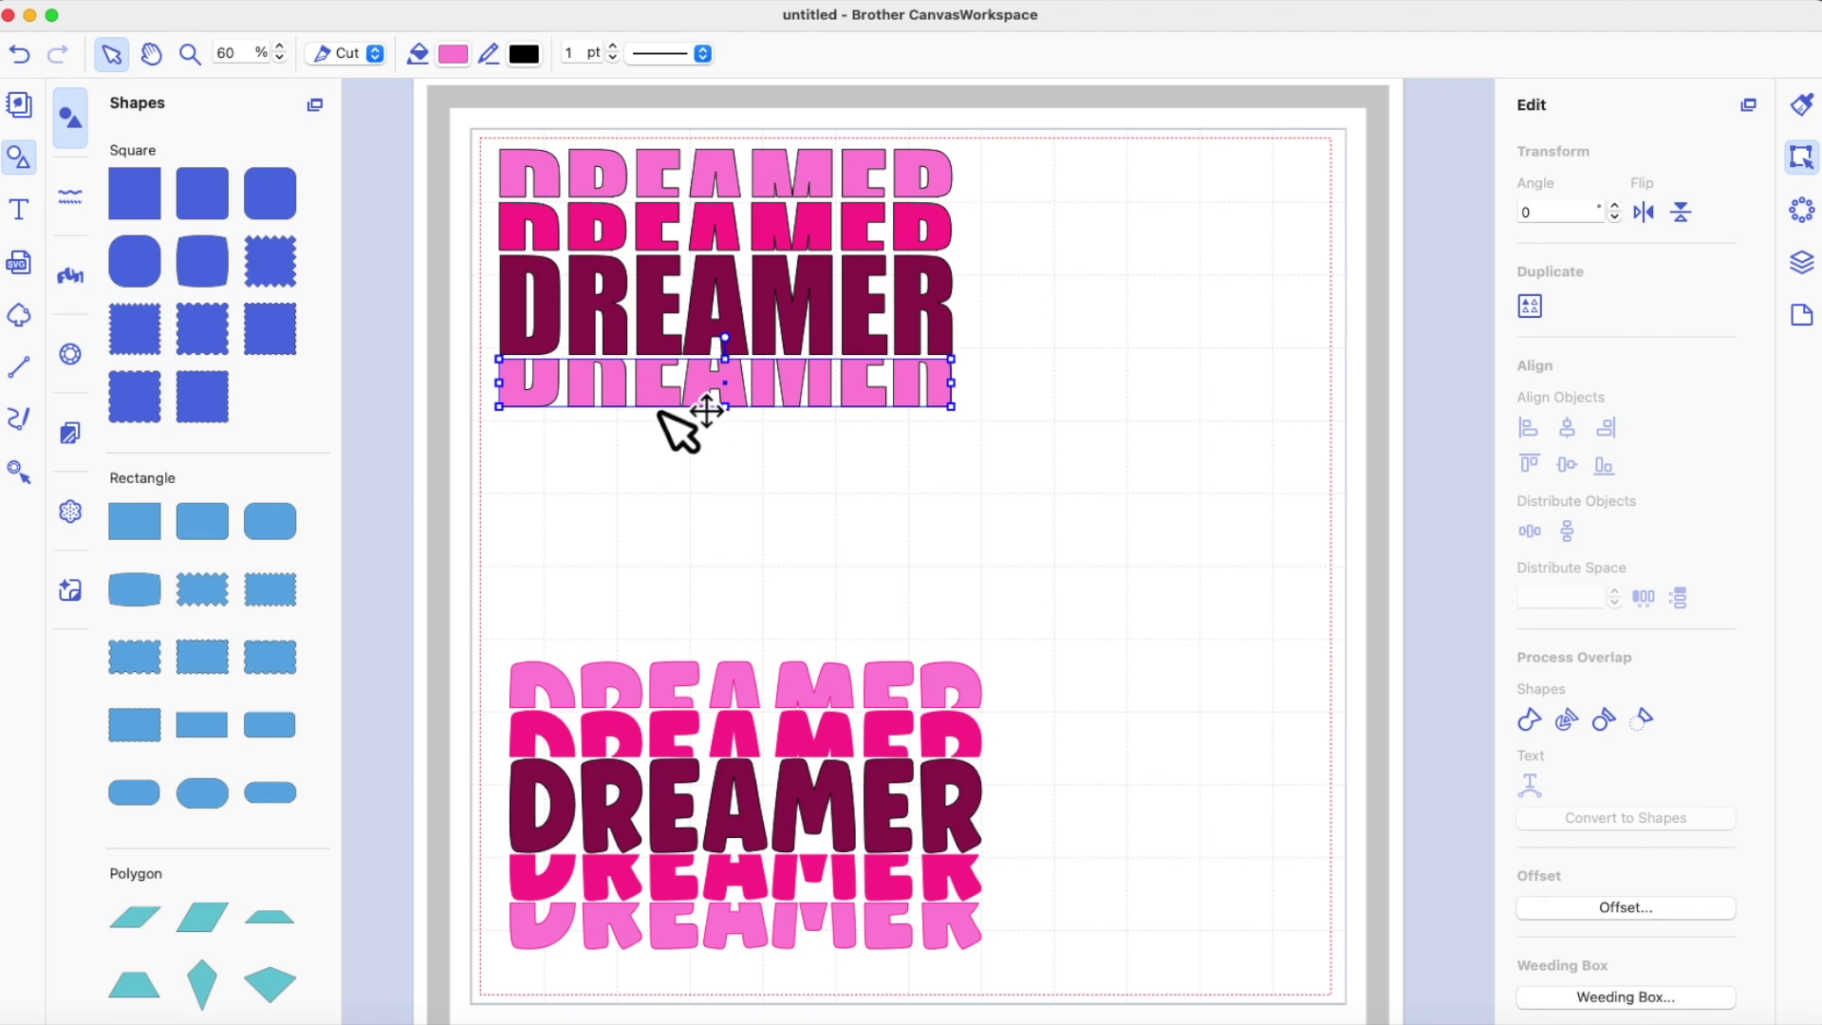
right_click(741, 395)
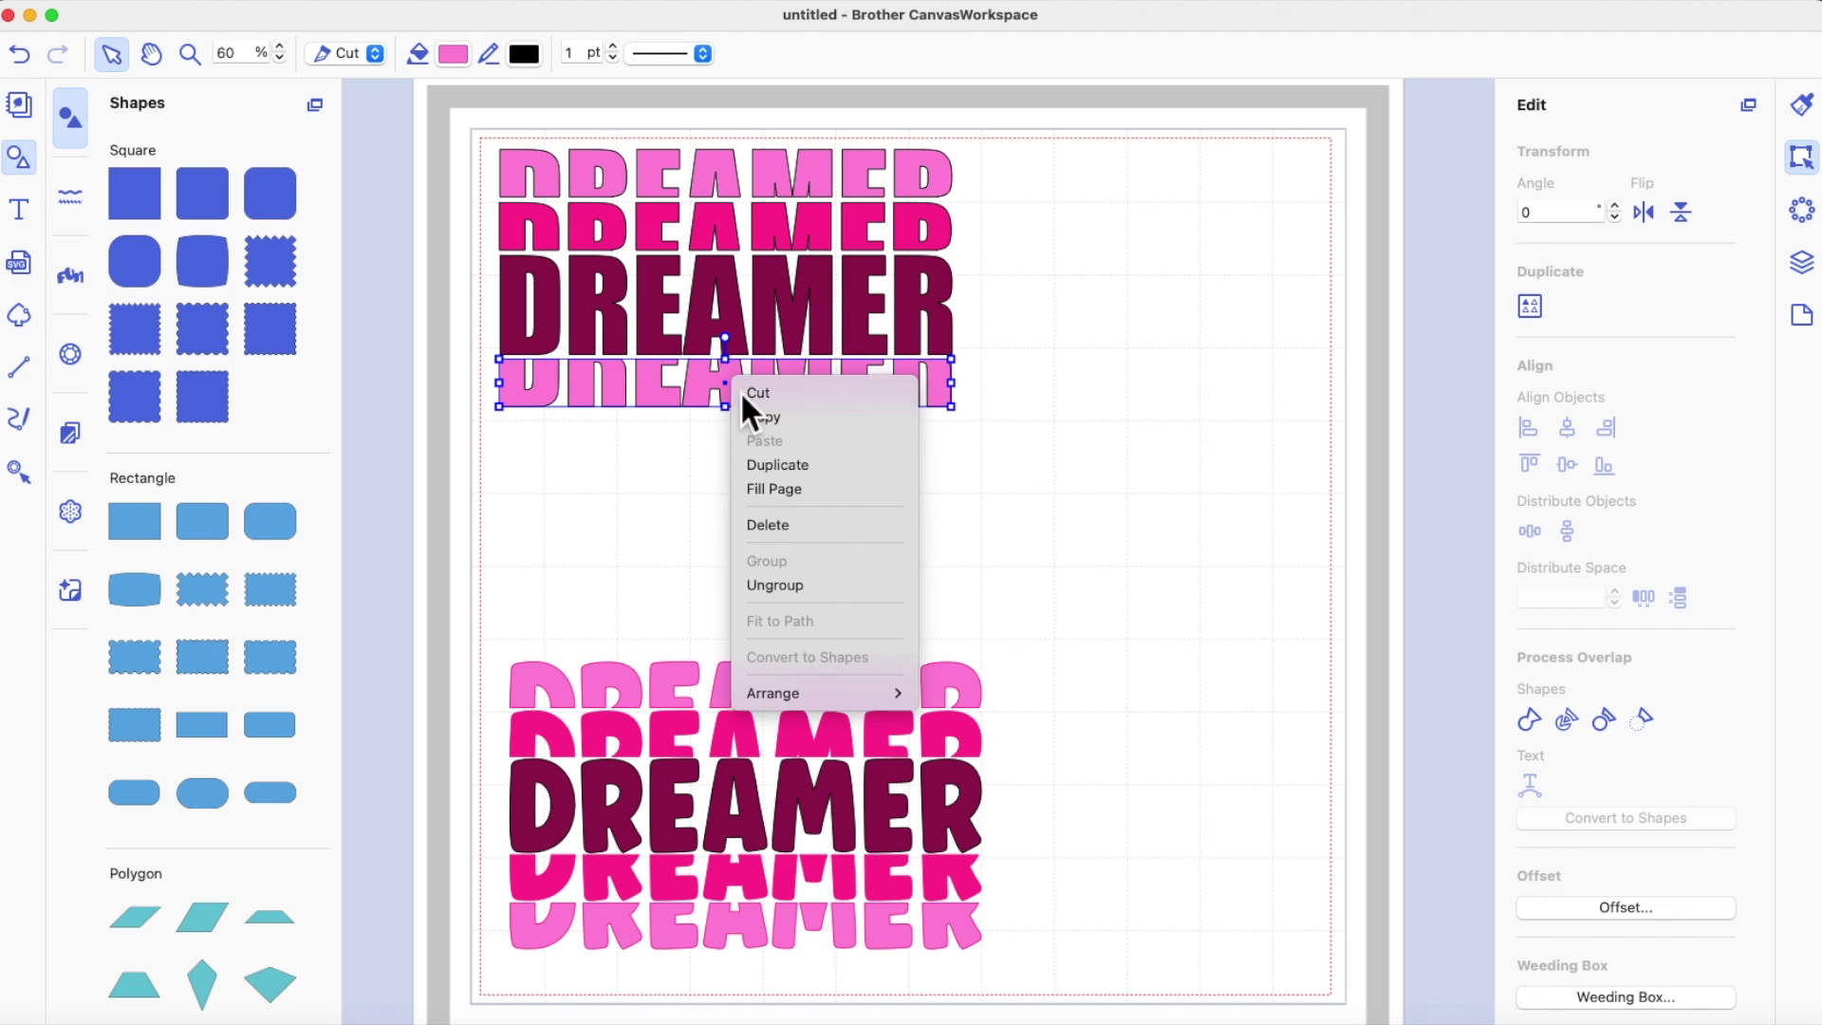
click(771, 465)
Step: Fill the half row directly beneath the Impact stack's Maroon DREAMER with Strawberry and close the colour palette
click(454, 55)
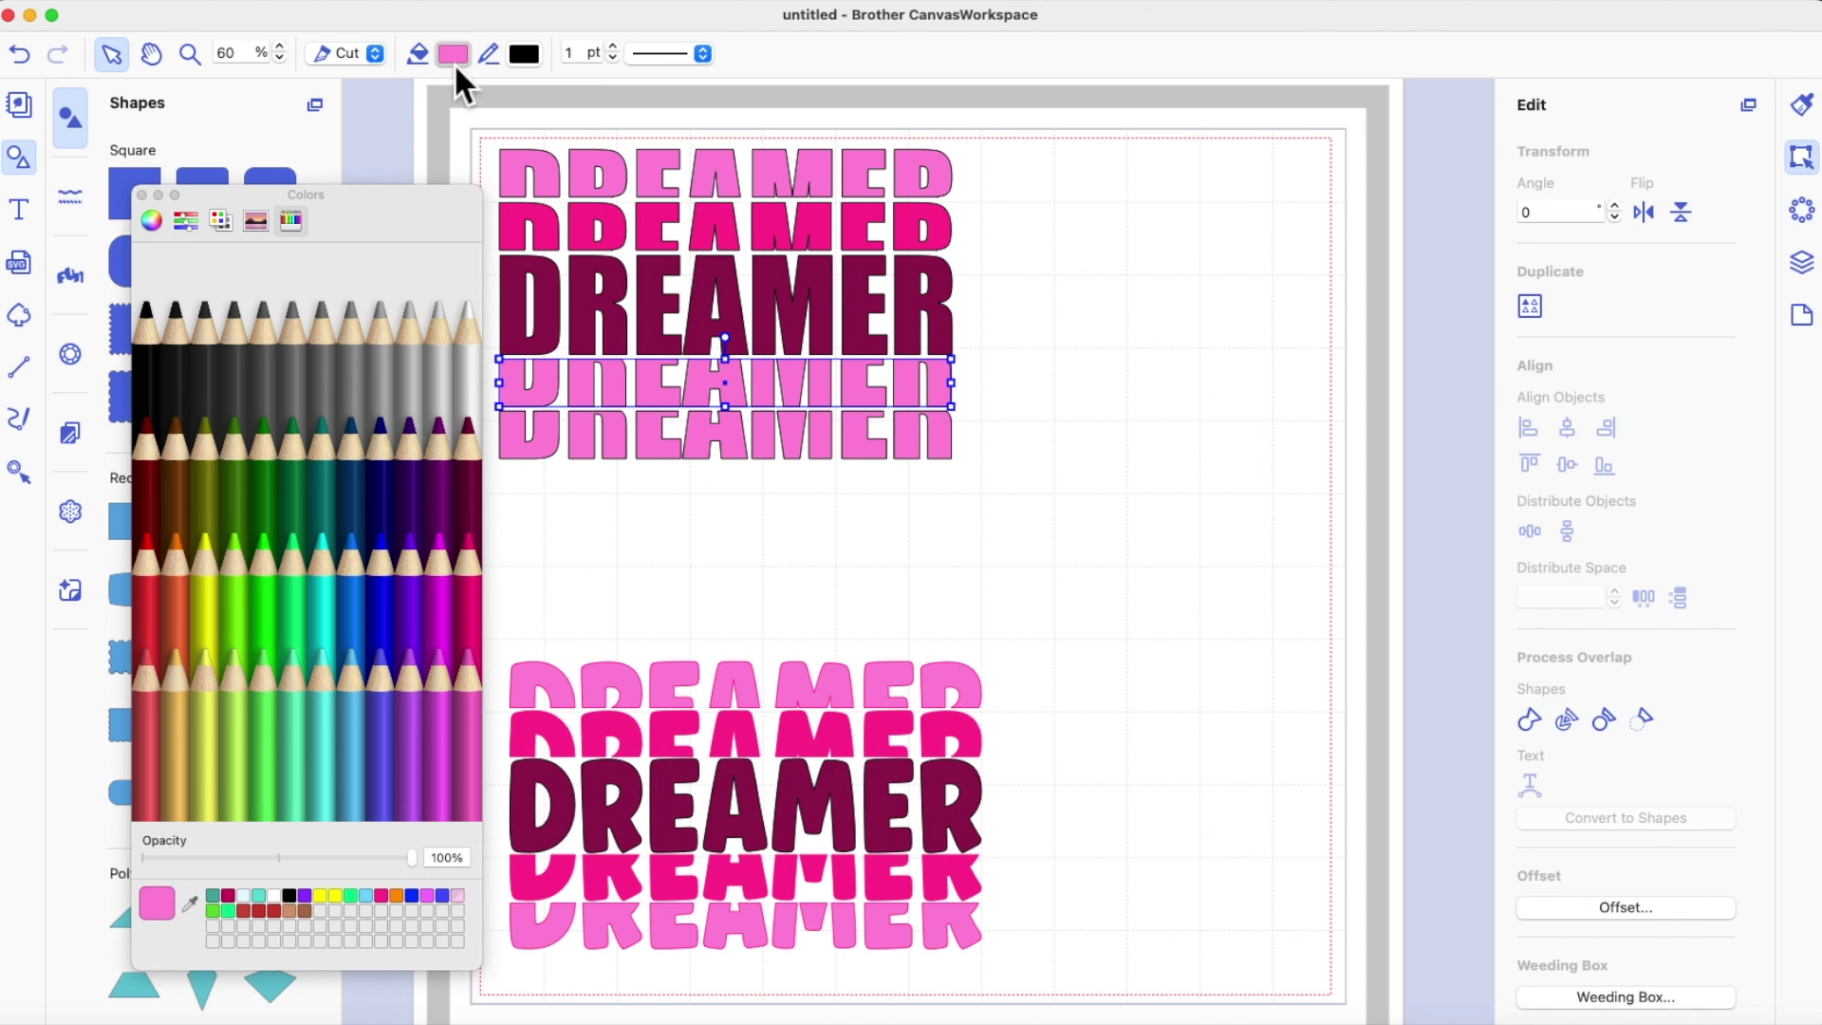
click(471, 589)
click(753, 582)
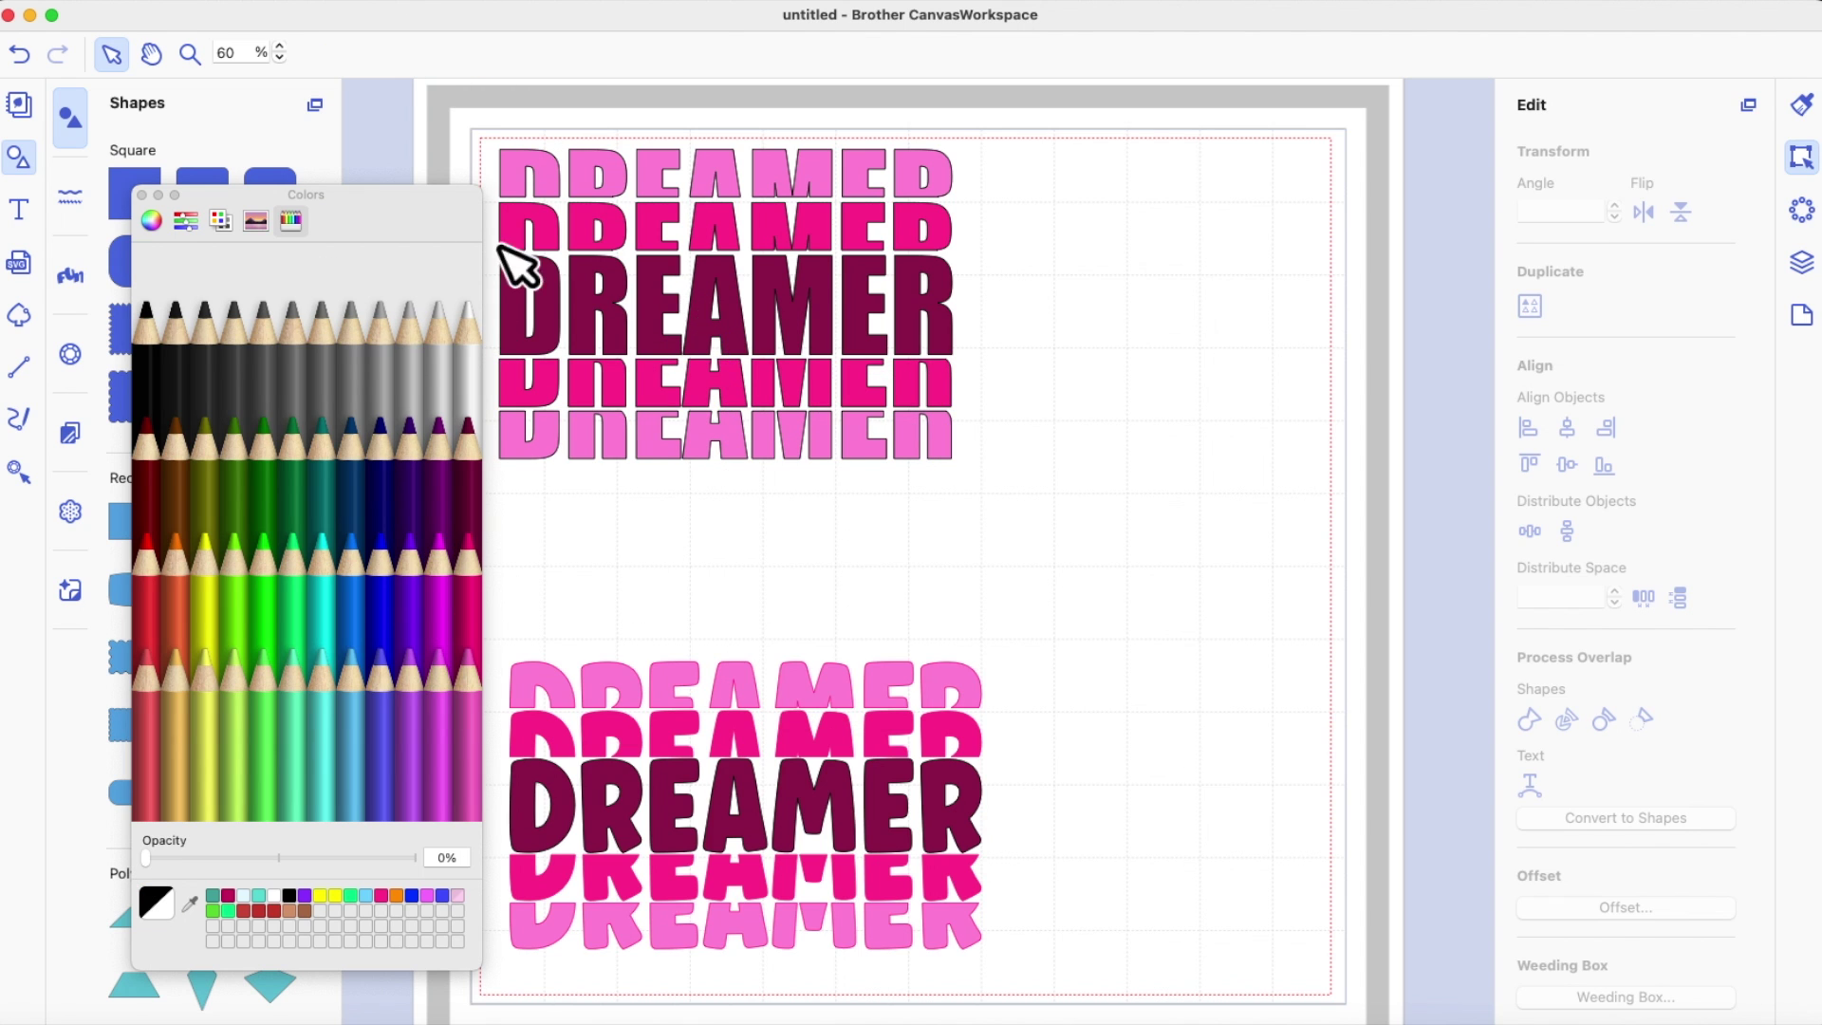
click(141, 194)
click(699, 464)
click(1090, 468)
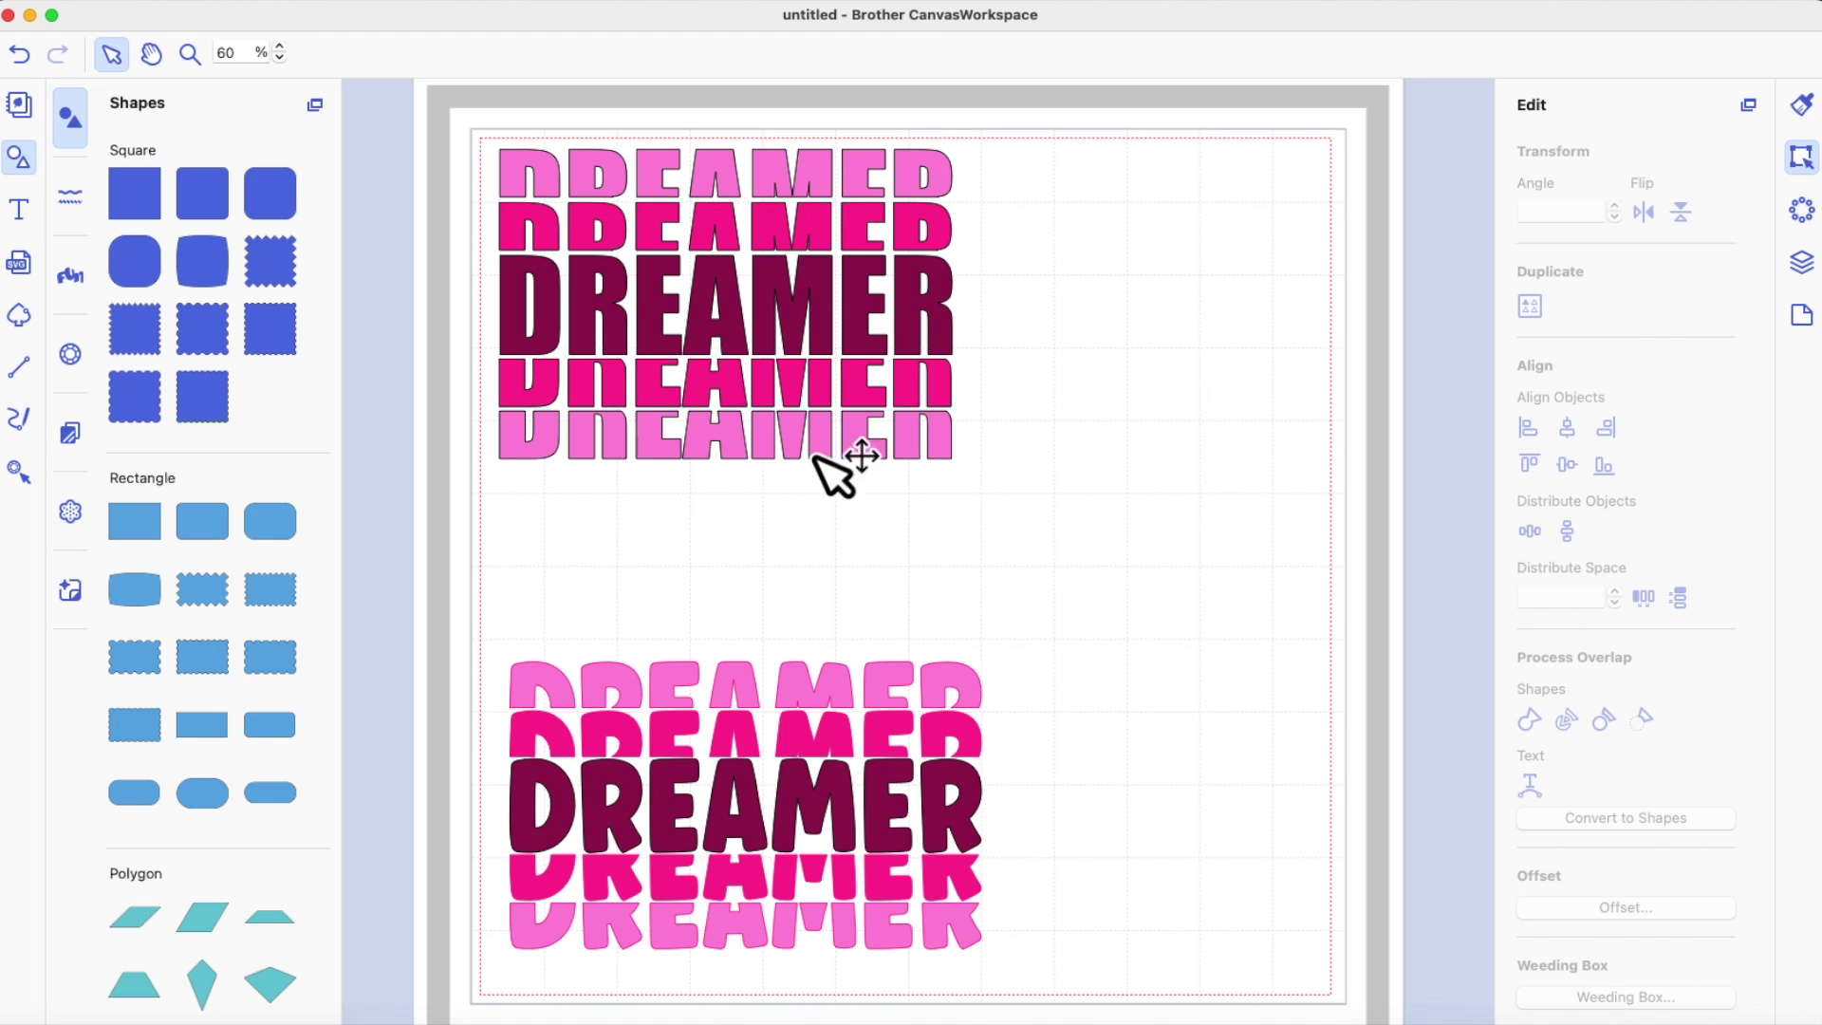
Step: Move the rounded-font DREAMER design up, closer beneath the Impact stack
drag(930, 677, 912, 579)
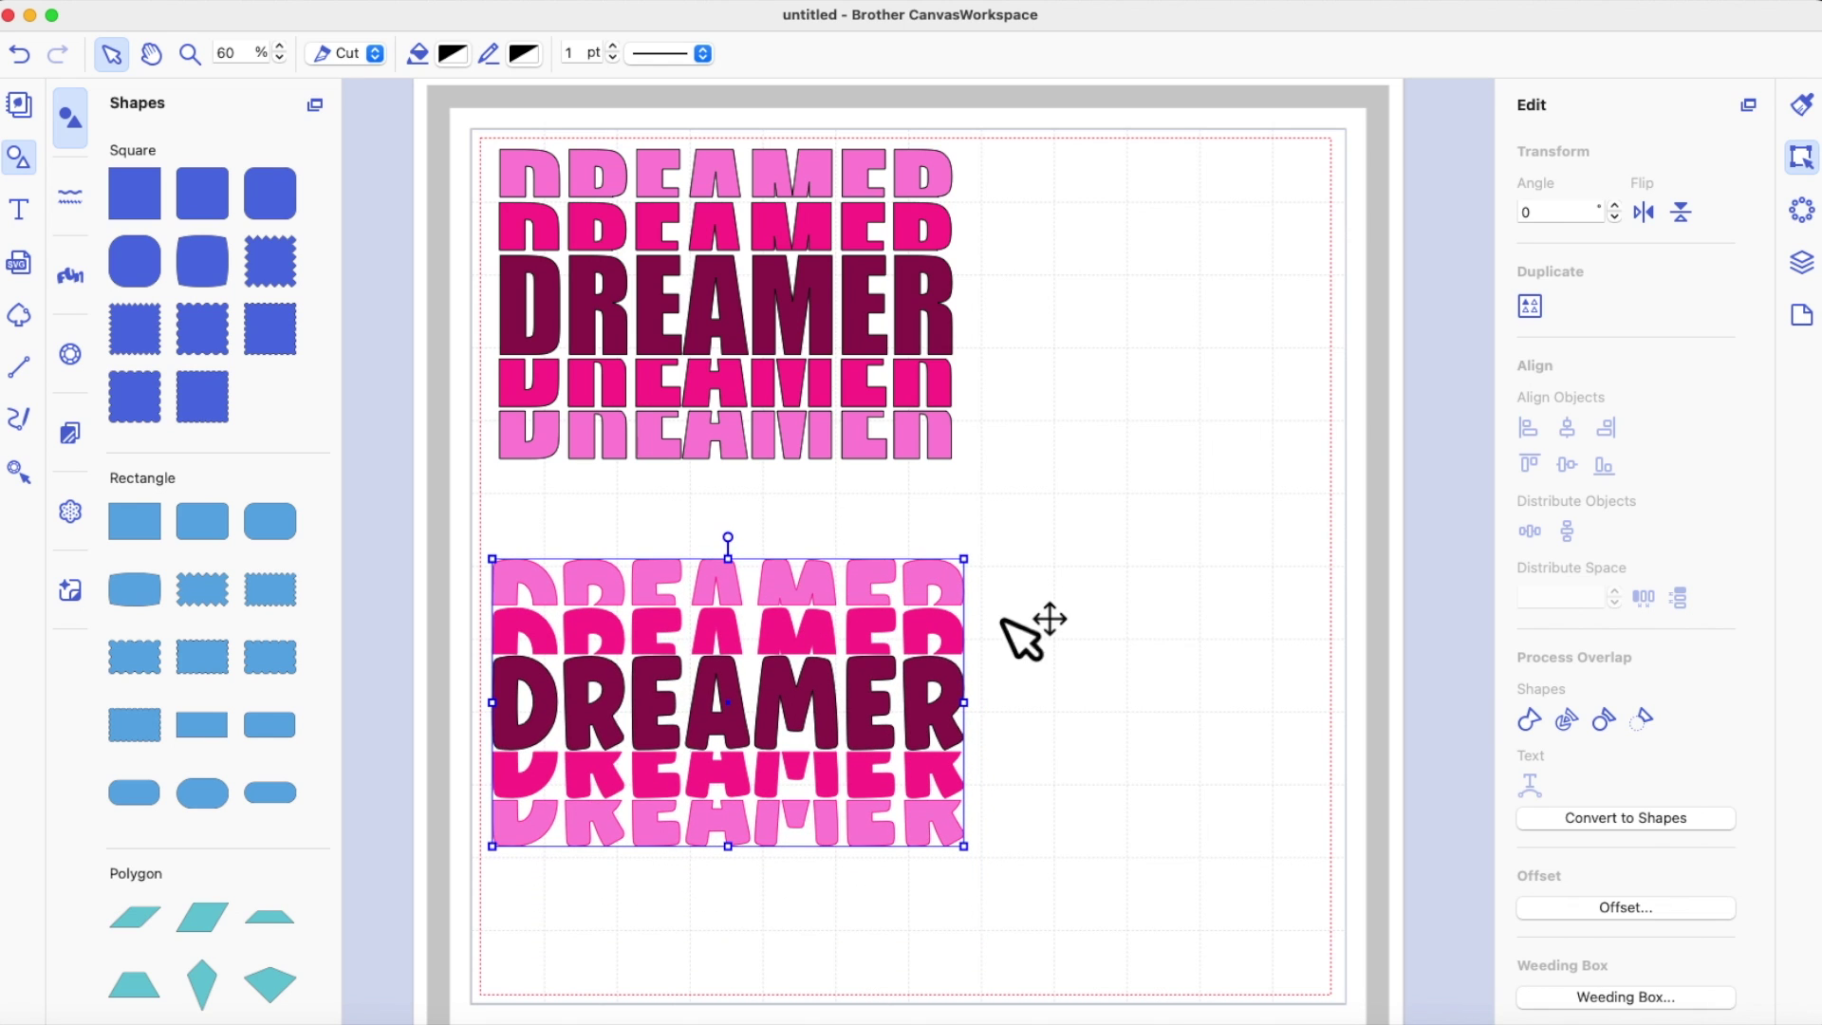
click(1080, 619)
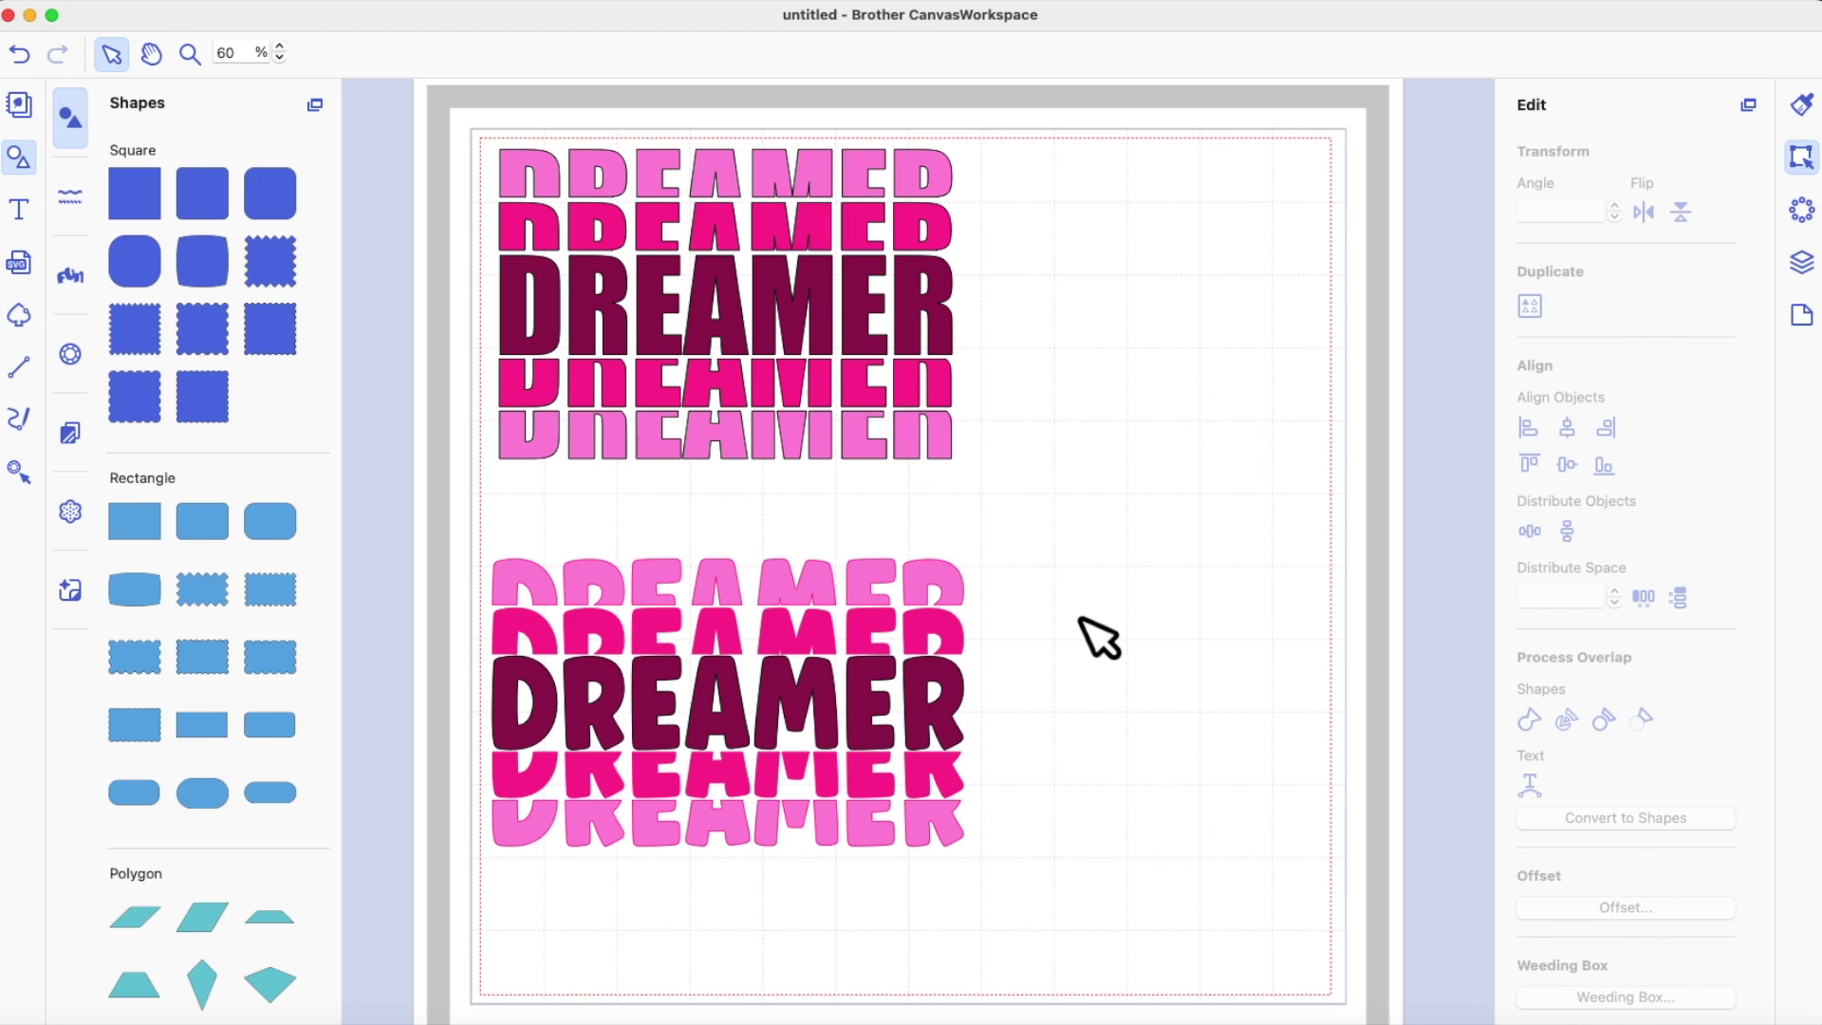
click(961, 700)
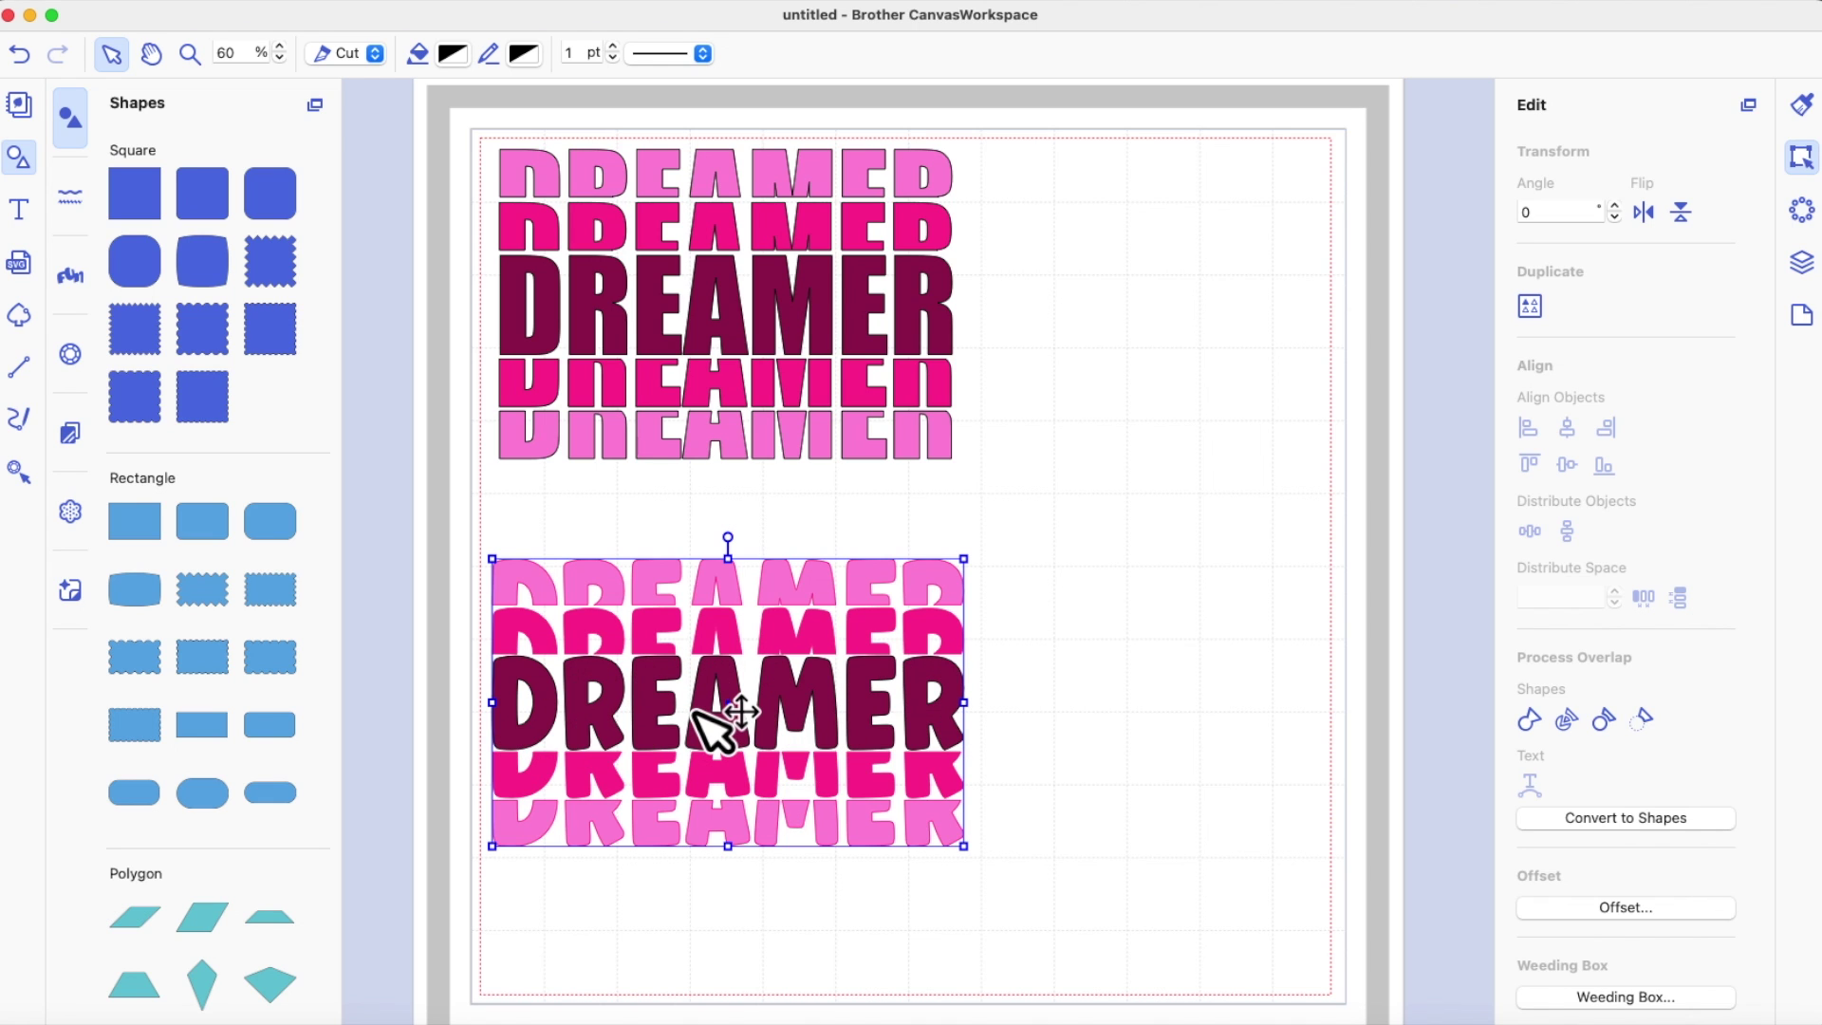
click(940, 321)
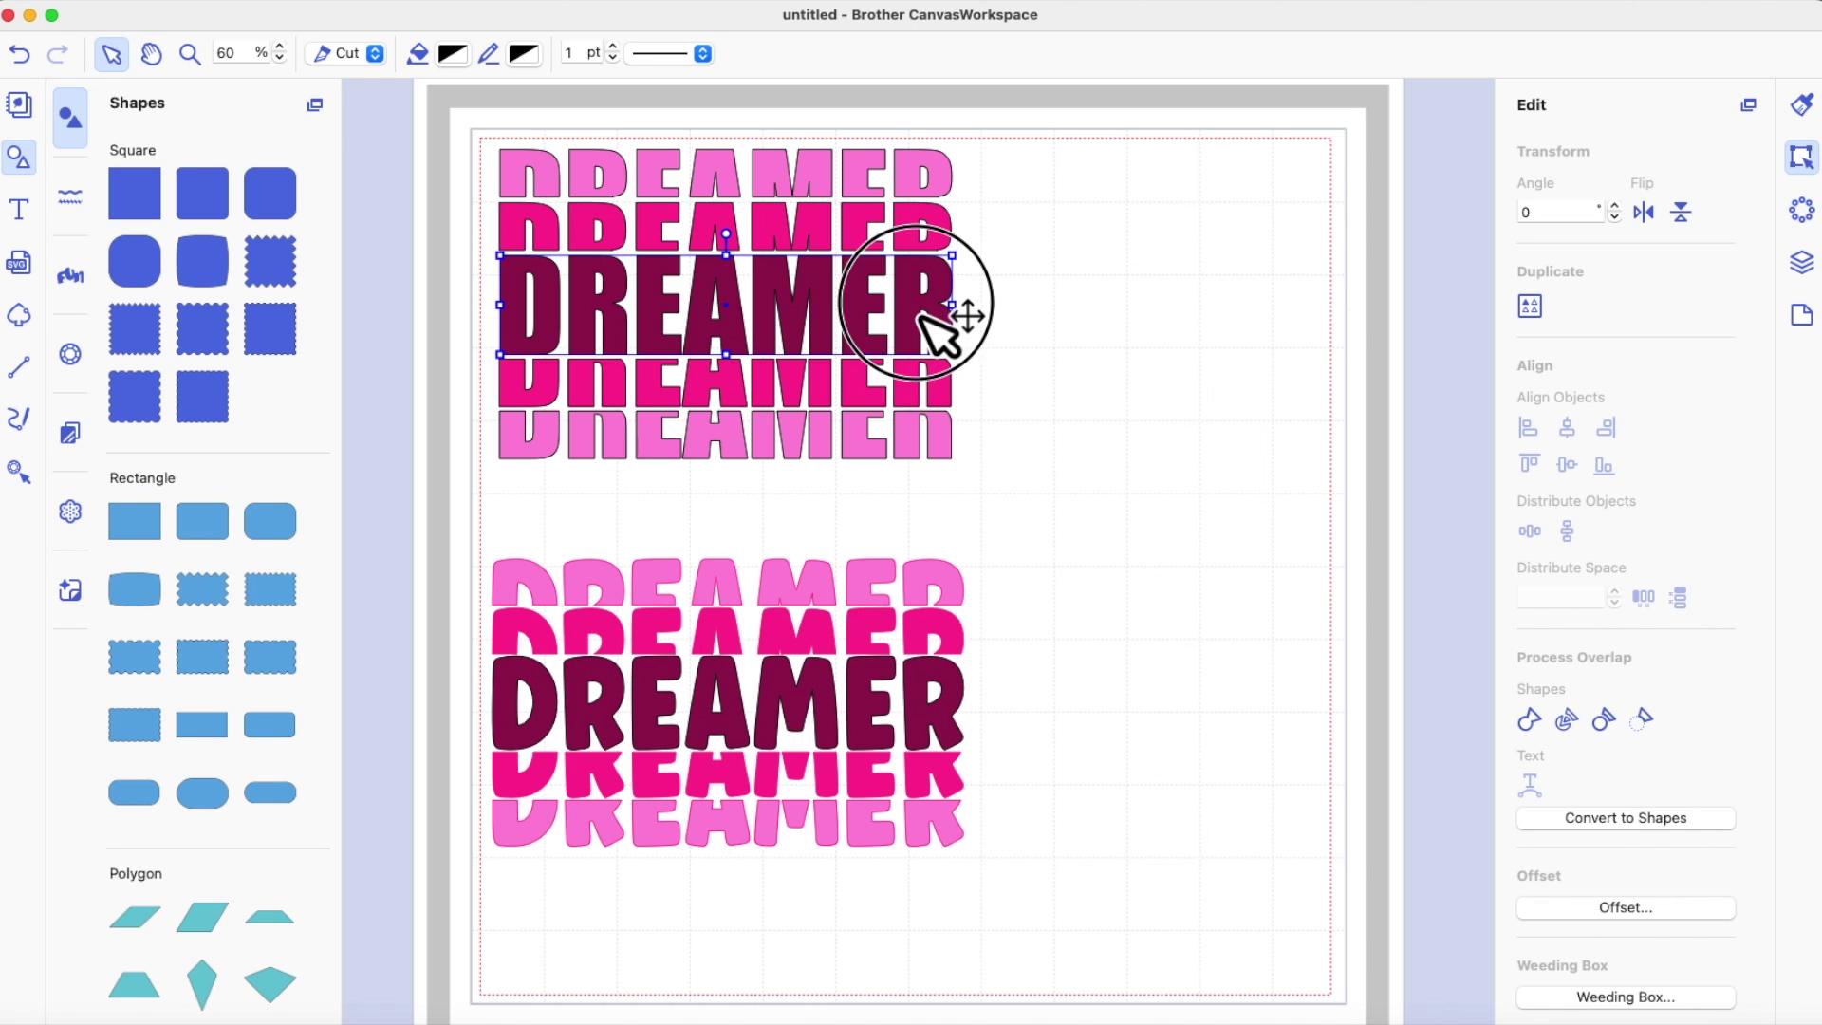
click(1122, 407)
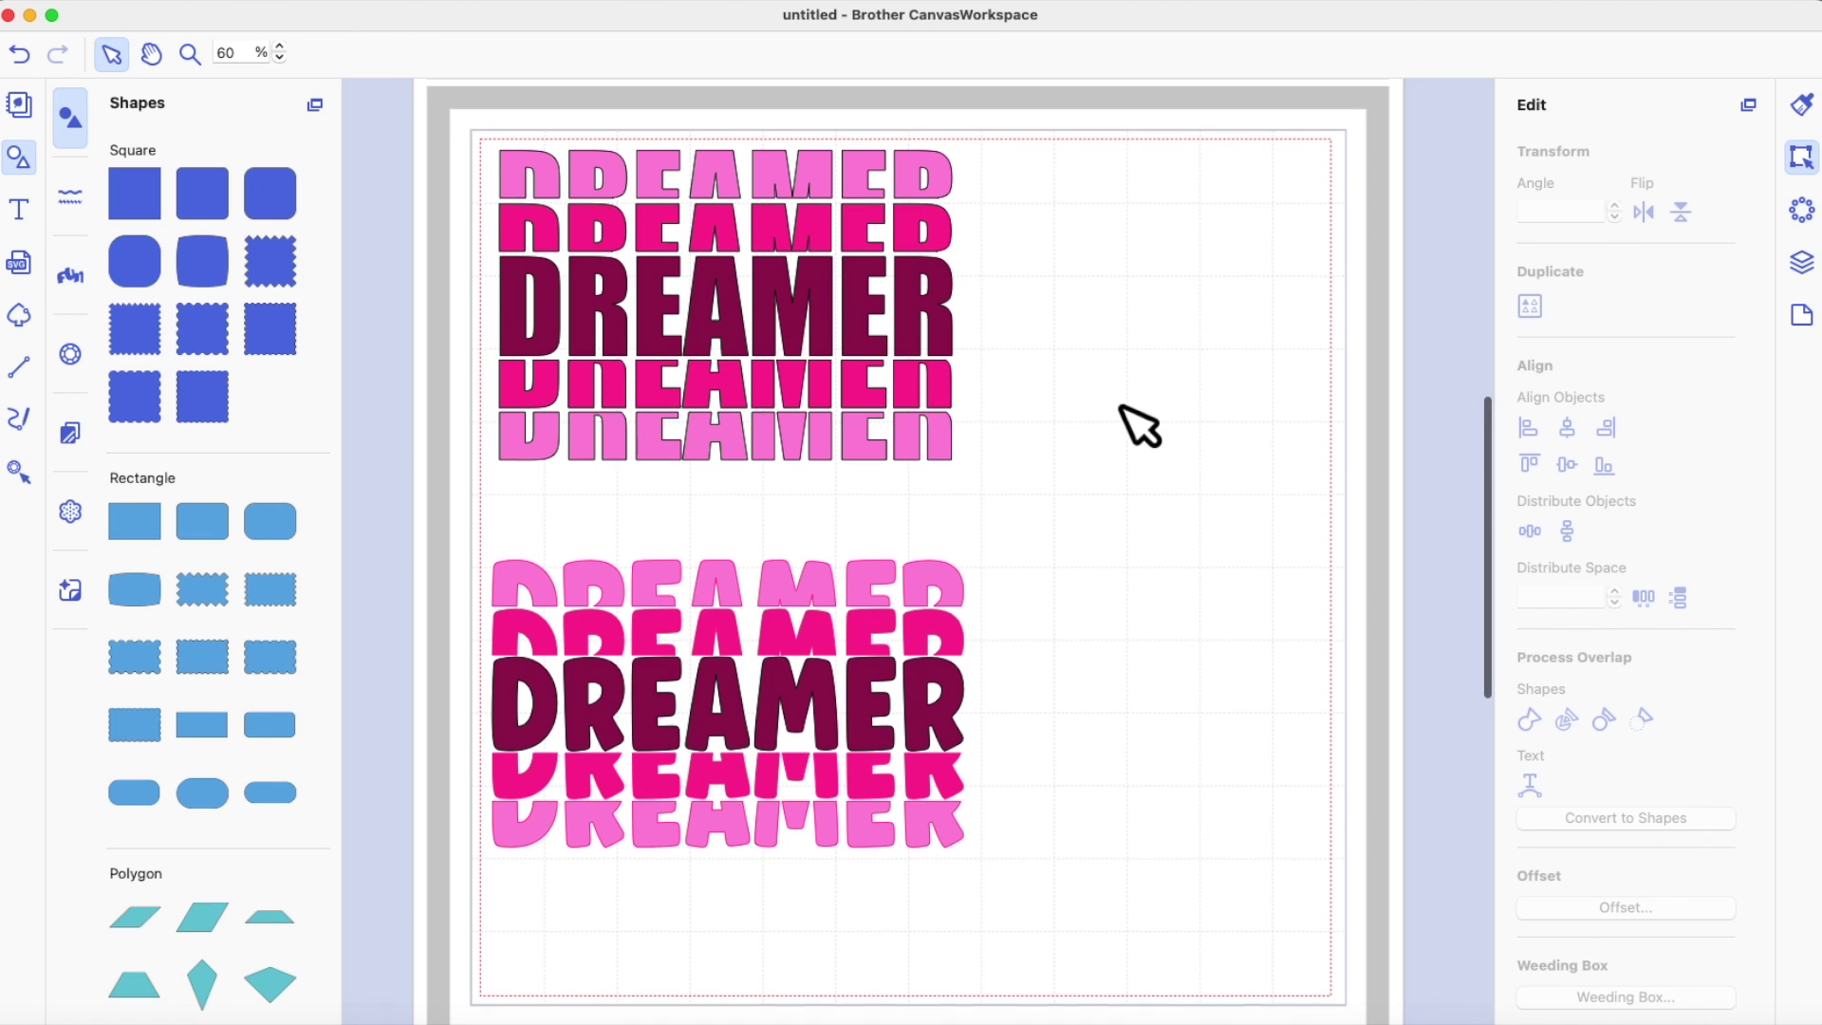
scroll(1121, 407, up, 1)
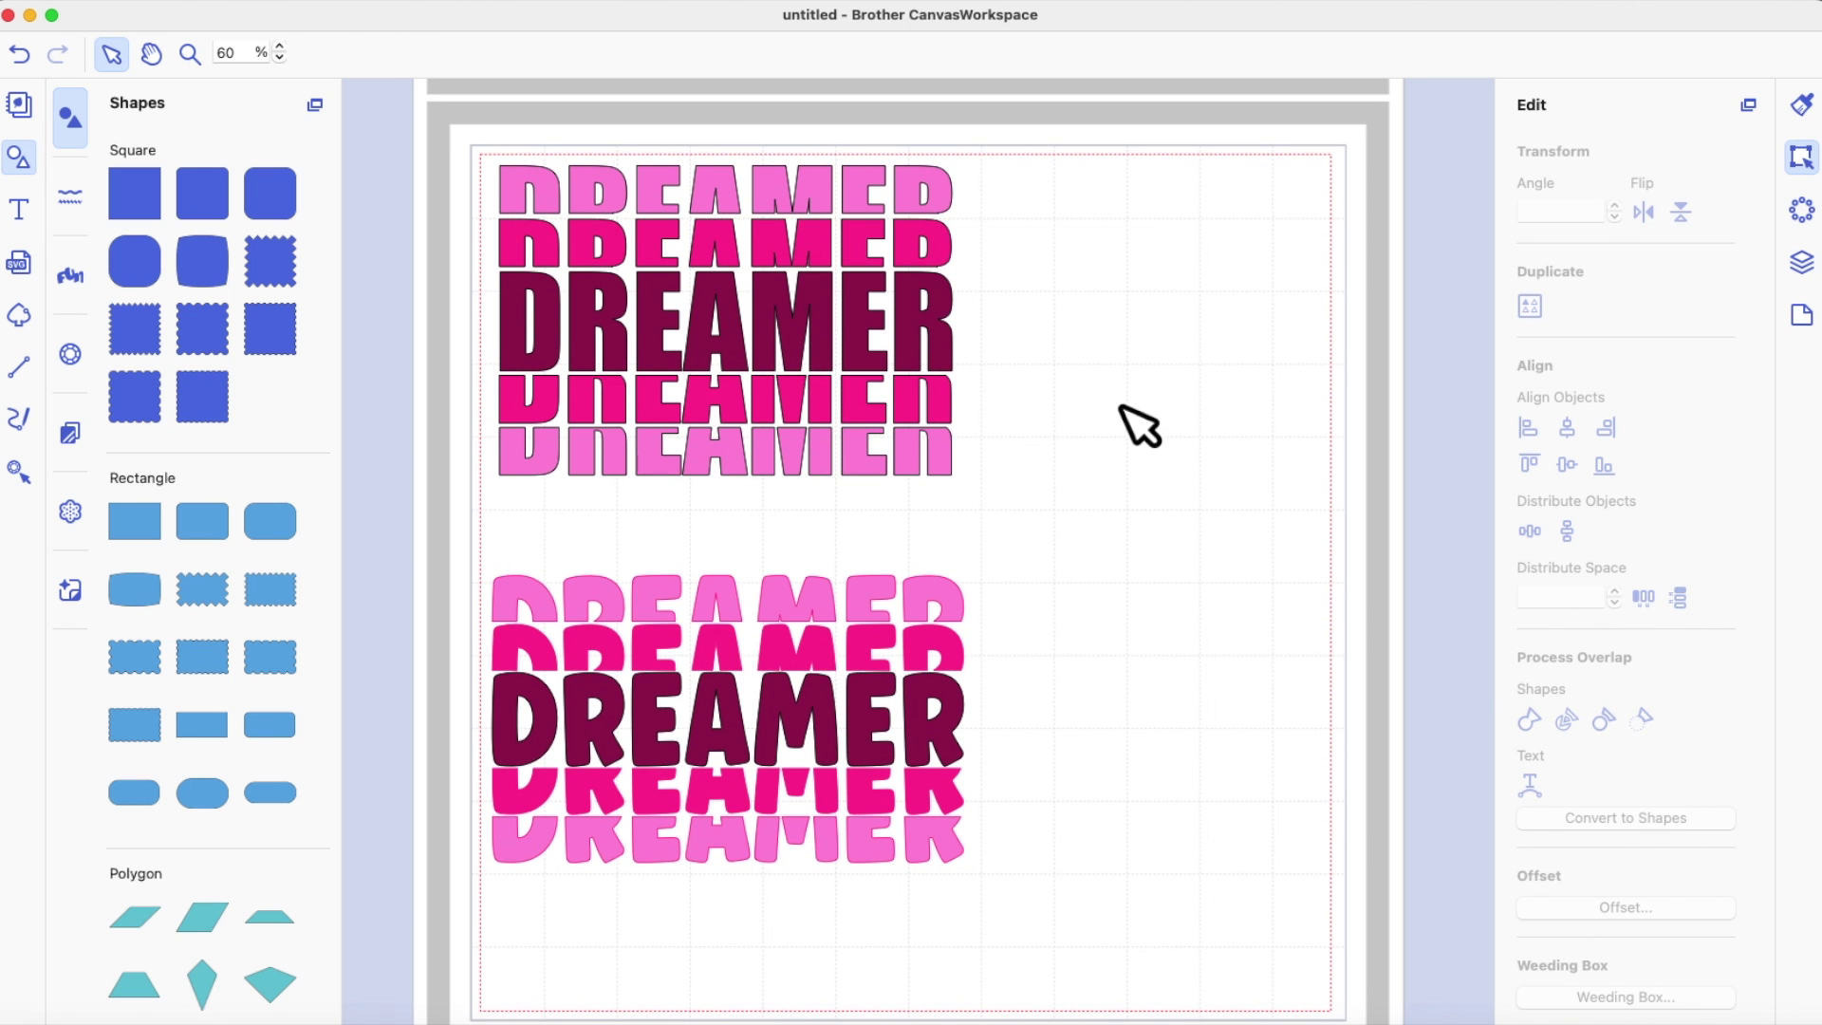